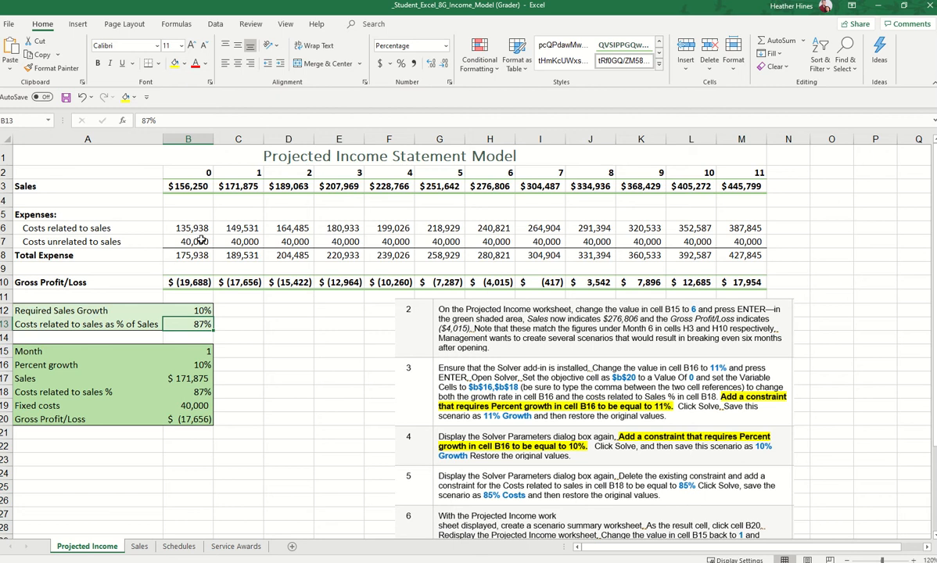
Examine the month 0 sales-related costs formula in B6 and the contents of the green summary cells B15 through B20.
left_click(198, 227)
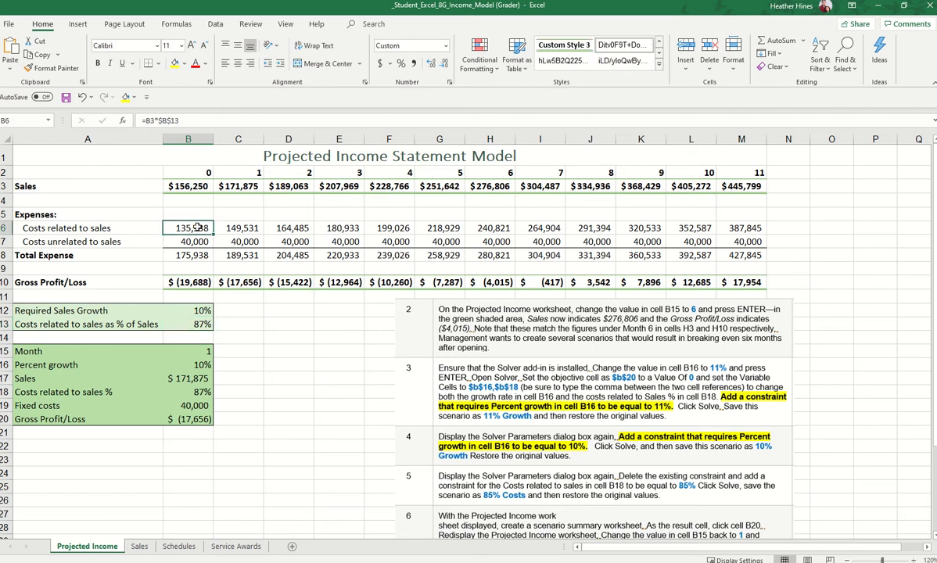
left_click(204, 121)
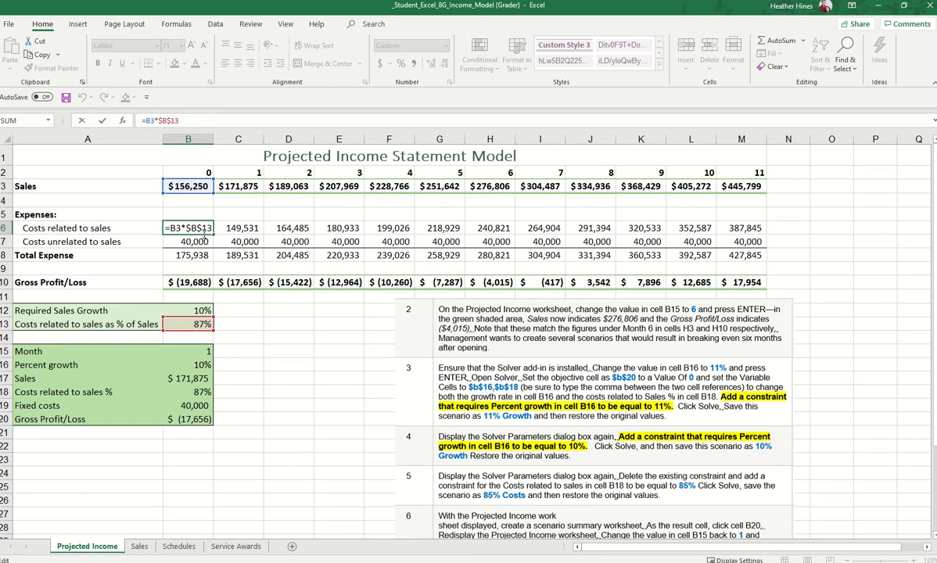
key("Return")
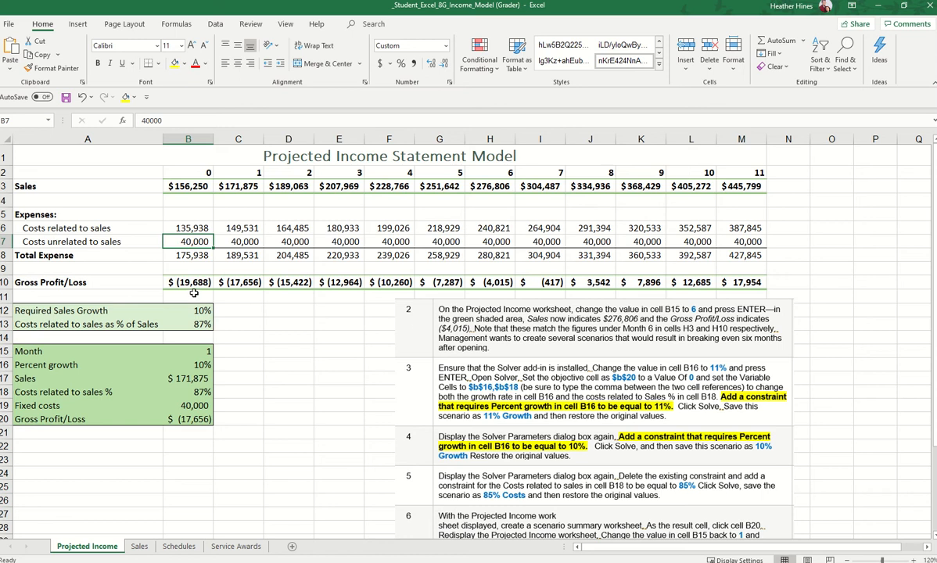
left_click(205, 351)
left_click(202, 365)
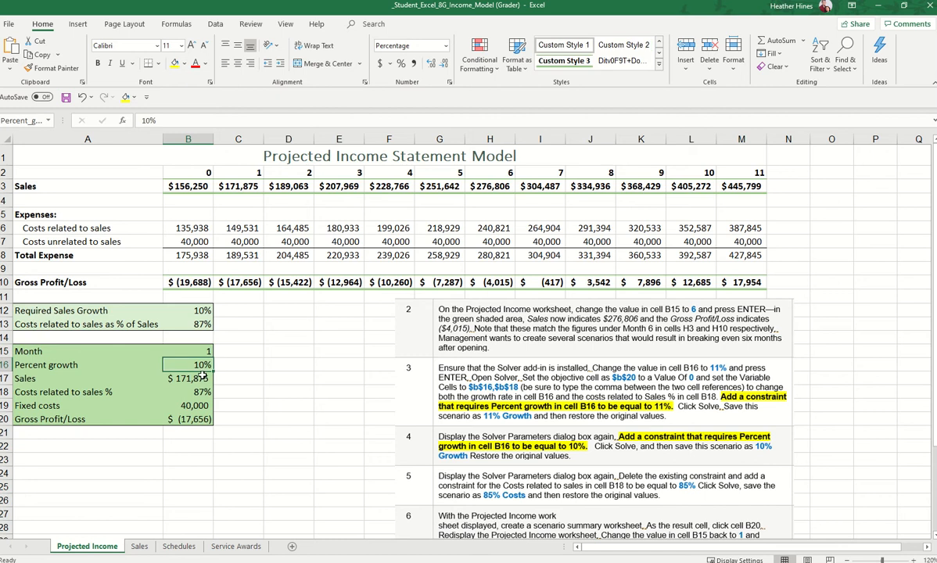
left_click(202, 379)
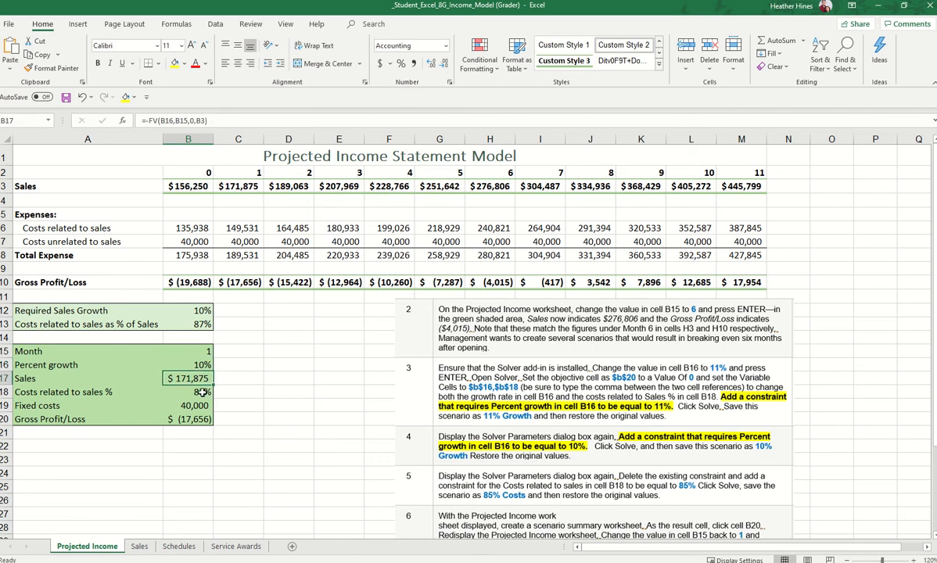
left_click(201, 393)
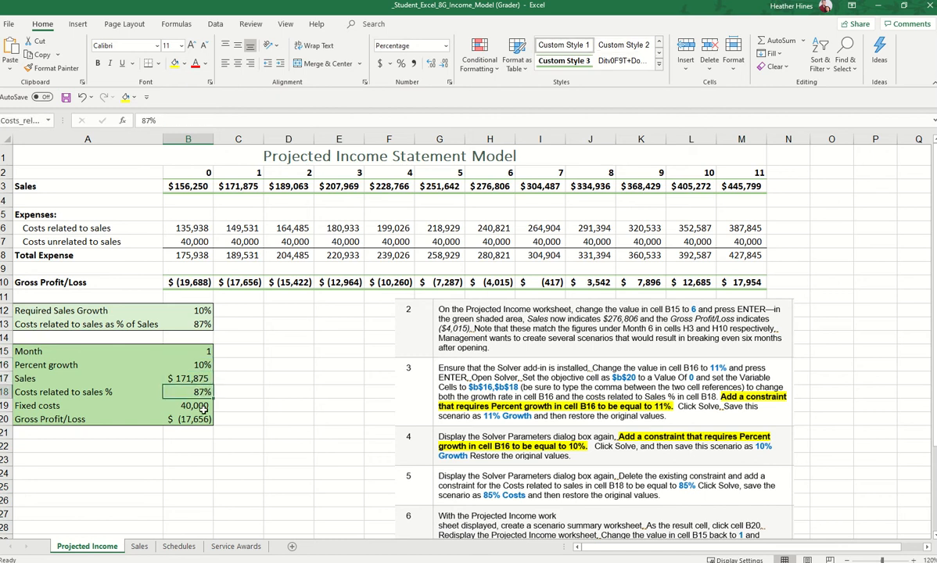
left_click(202, 407)
left_click(202, 420)
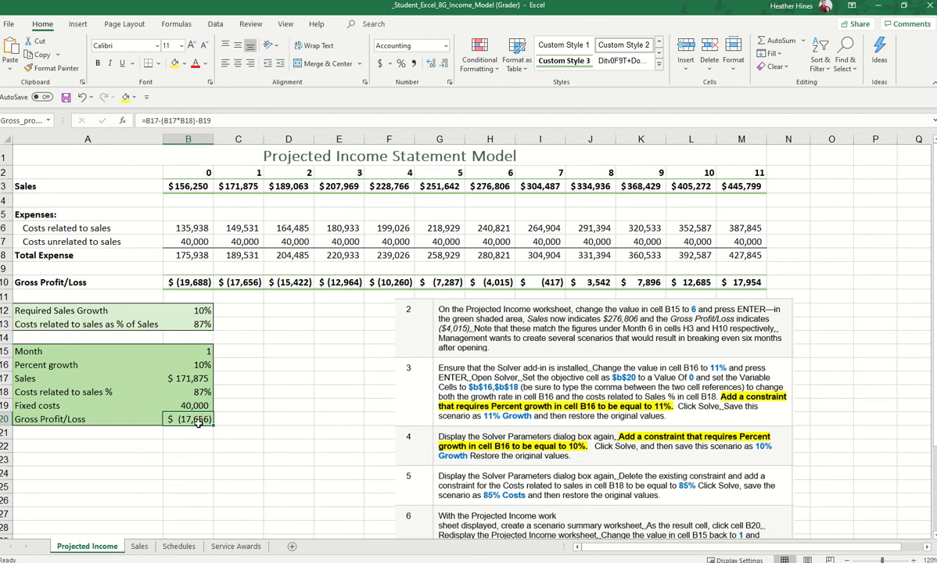
Set the Month value in cell B15 to 6.
left_click(206, 350)
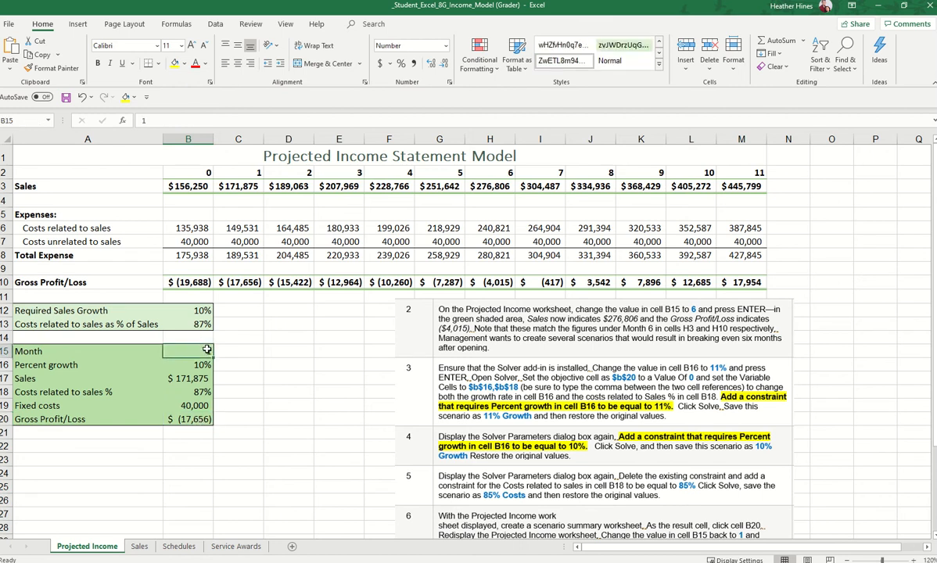
type("6")
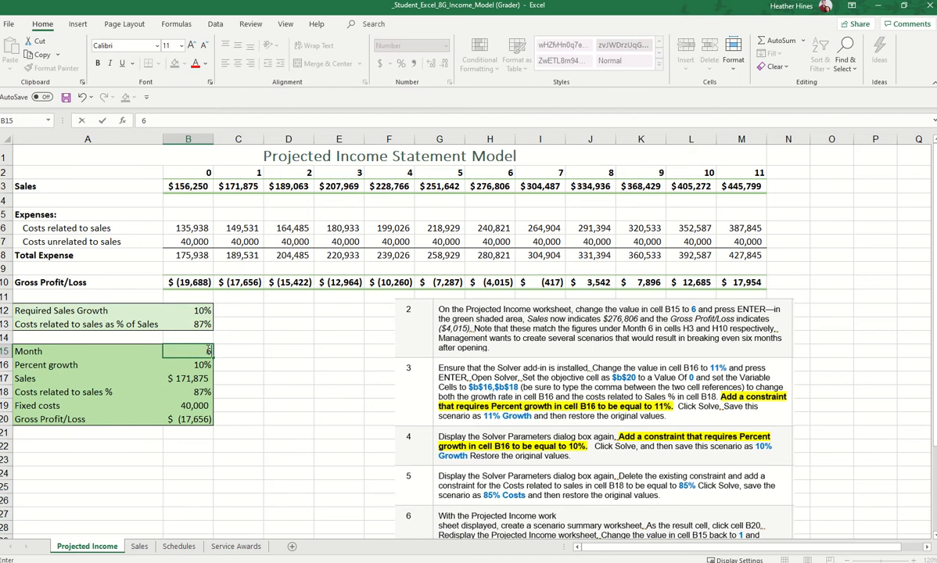
key("Return")
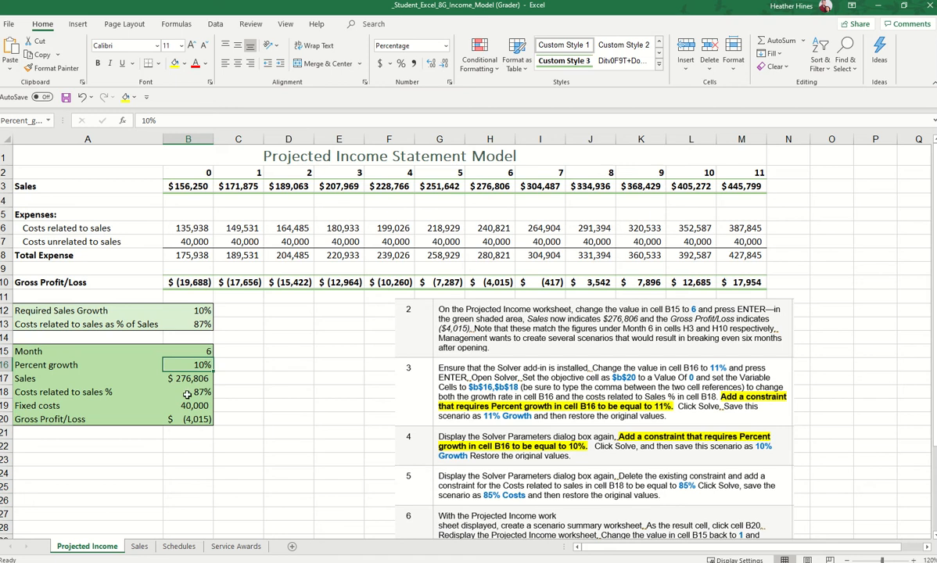
Try a Month value of 2 in cell B15.
left_click(207, 351)
type("2")
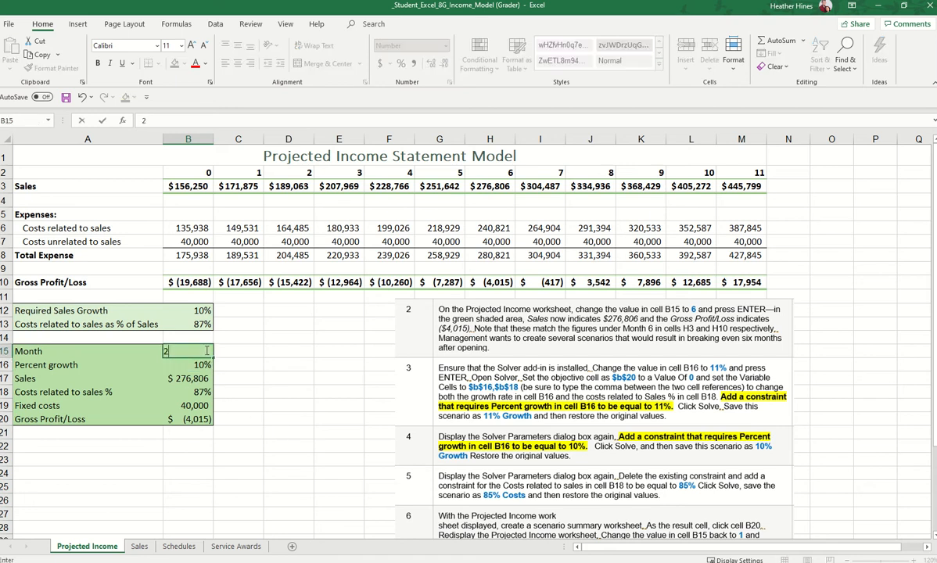
key("Return")
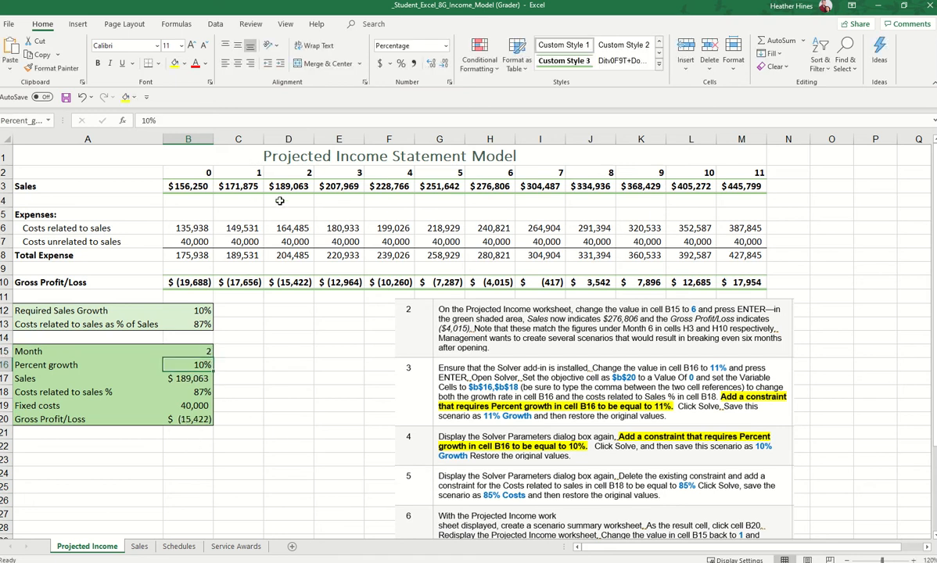
Set the Month in cell B15 back to 6 and the Percent growth in cell B16 to 11%.
left_click(205, 347)
type("6")
key("Return")
type("11")
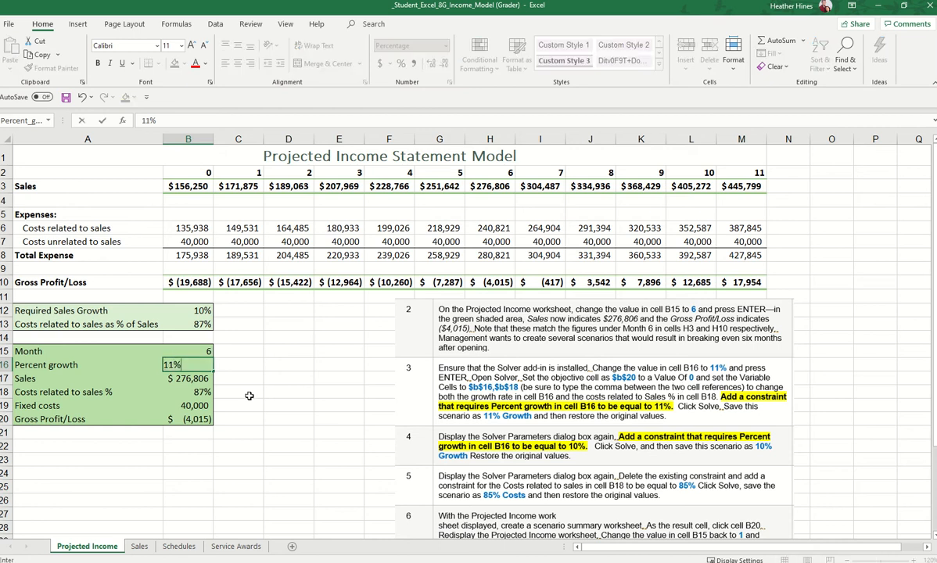
key("Return")
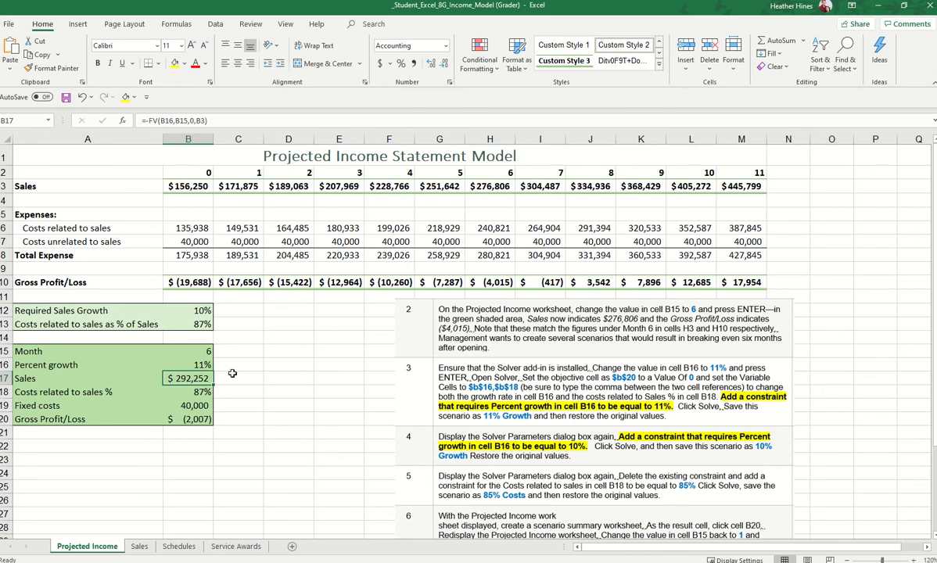
Check in the program options whether the Solver Add-in and Analysis ToolPak are active, leaving the settings as they are.
left_click(185, 419)
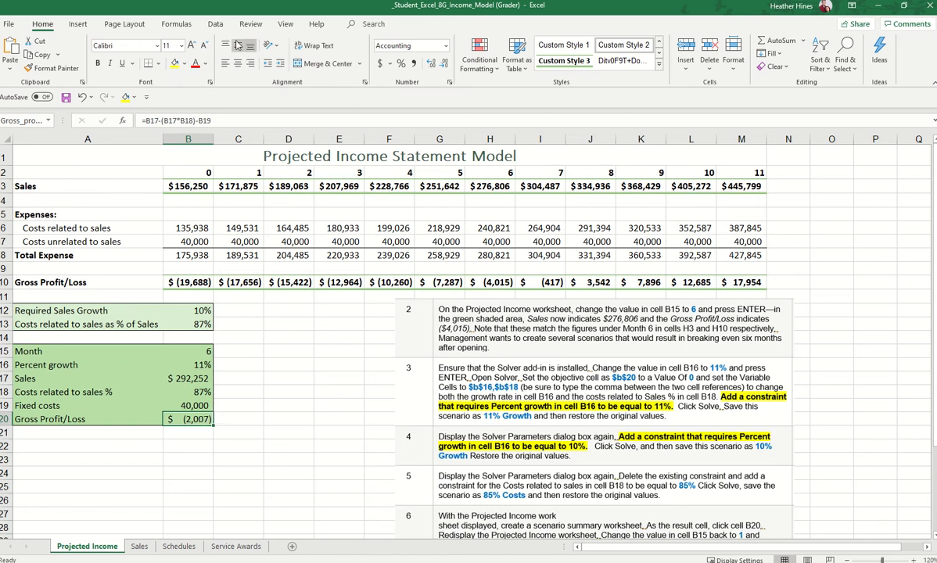
left_click(215, 24)
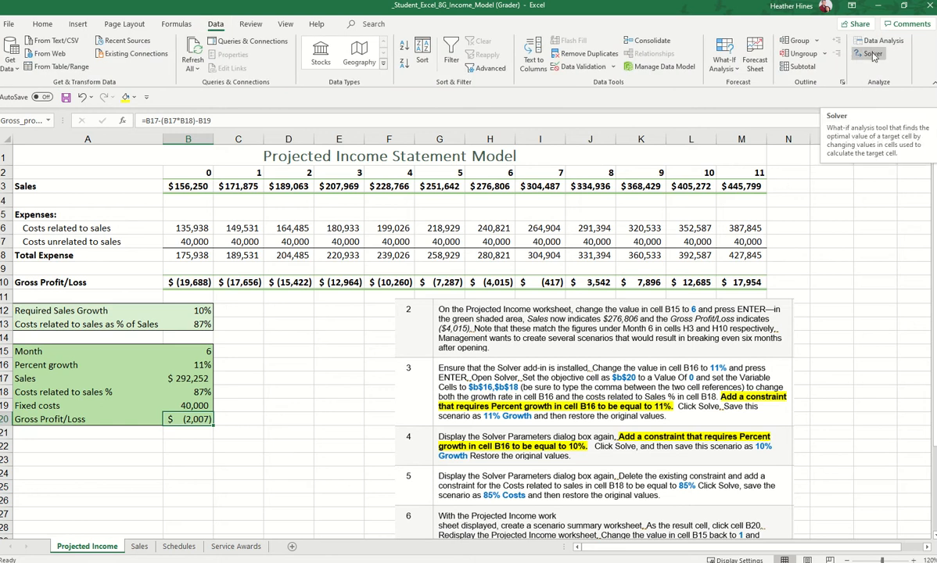
left_click(8, 25)
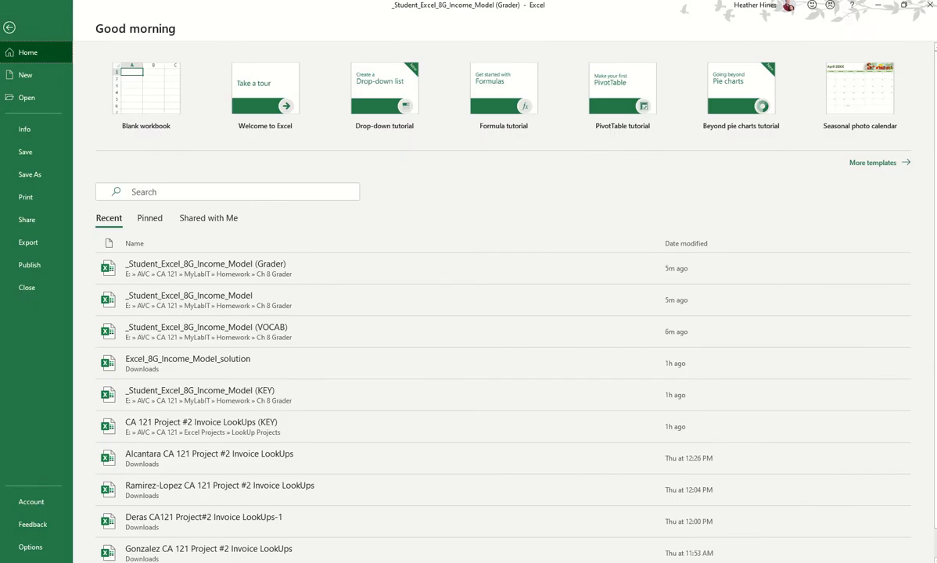
left_click(31, 548)
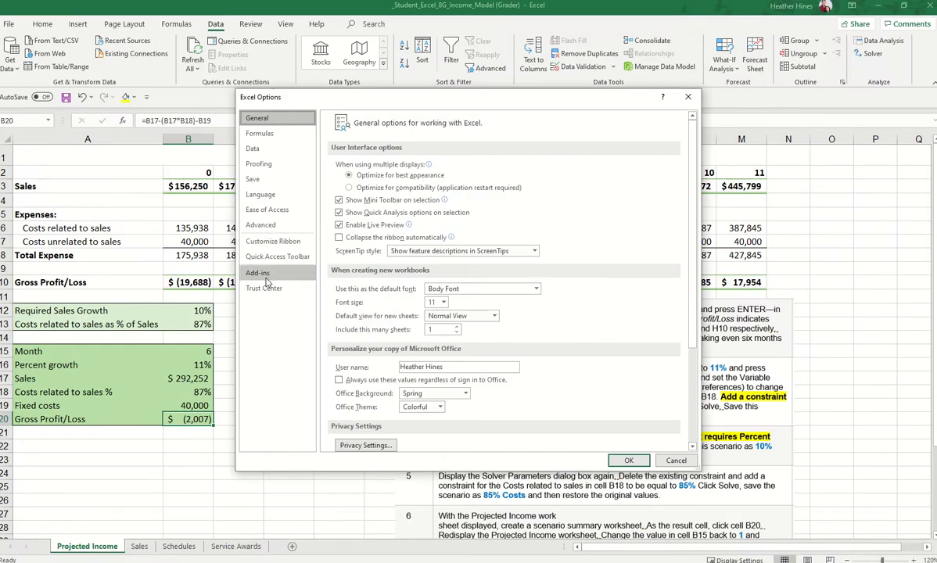
left_click(258, 273)
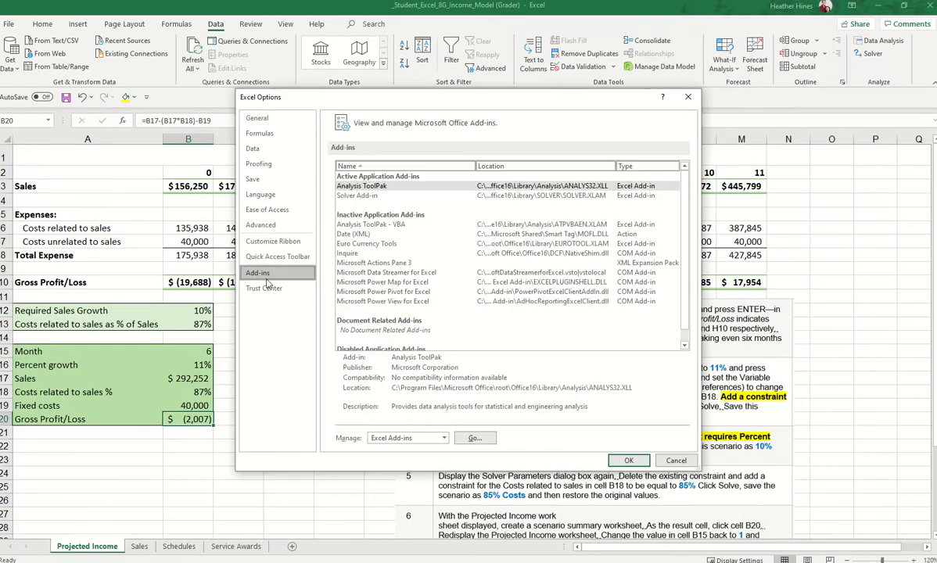
left_click(378, 196)
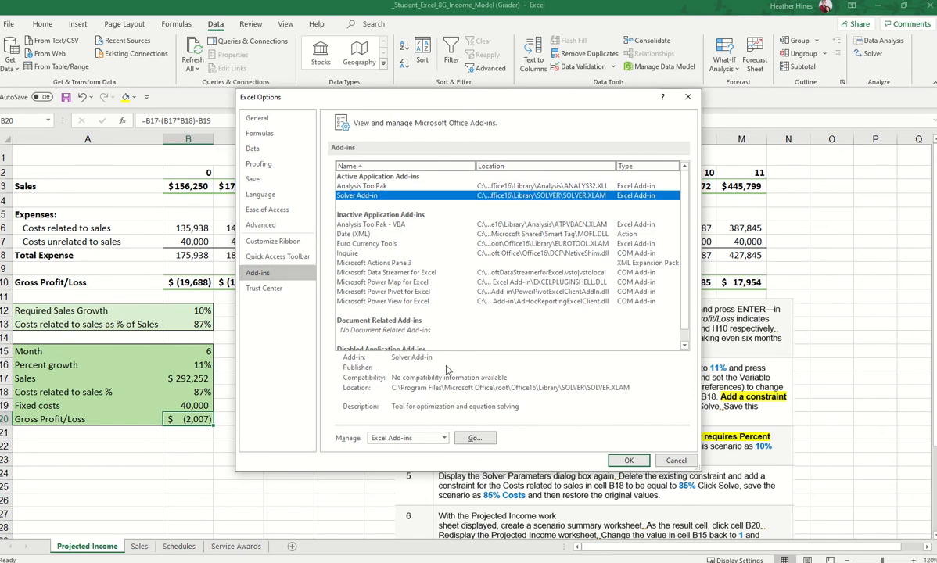
left_click(344, 187)
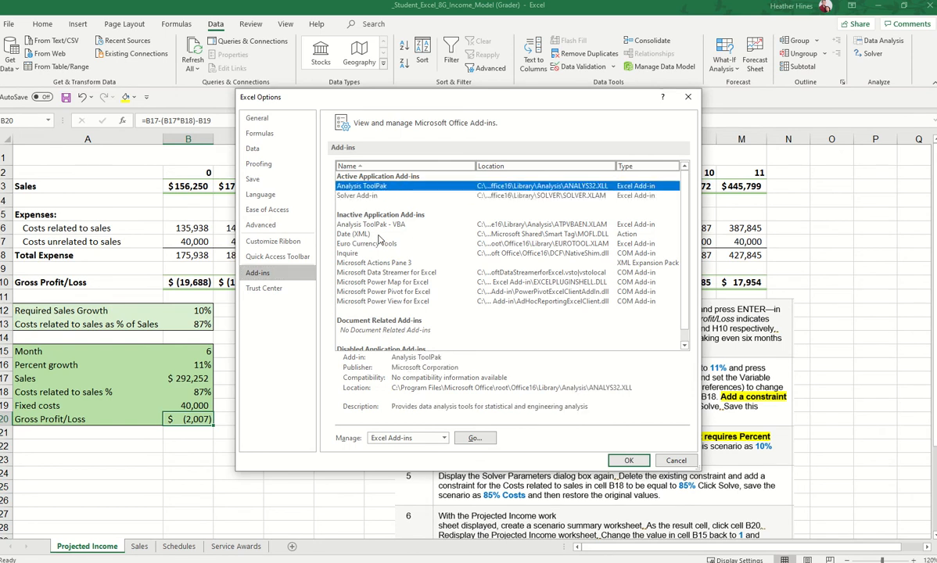
left_click(676, 461)
left_click(288, 364)
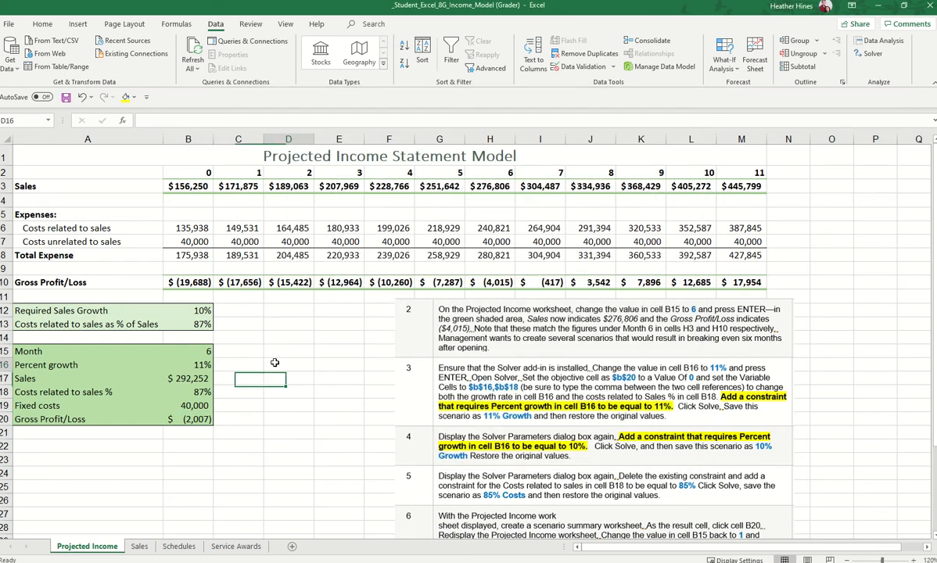
Open Solver and set the objective to the Gross Profit/Loss cell $B$20 with a target Value Of 0.
left_click(868, 54)
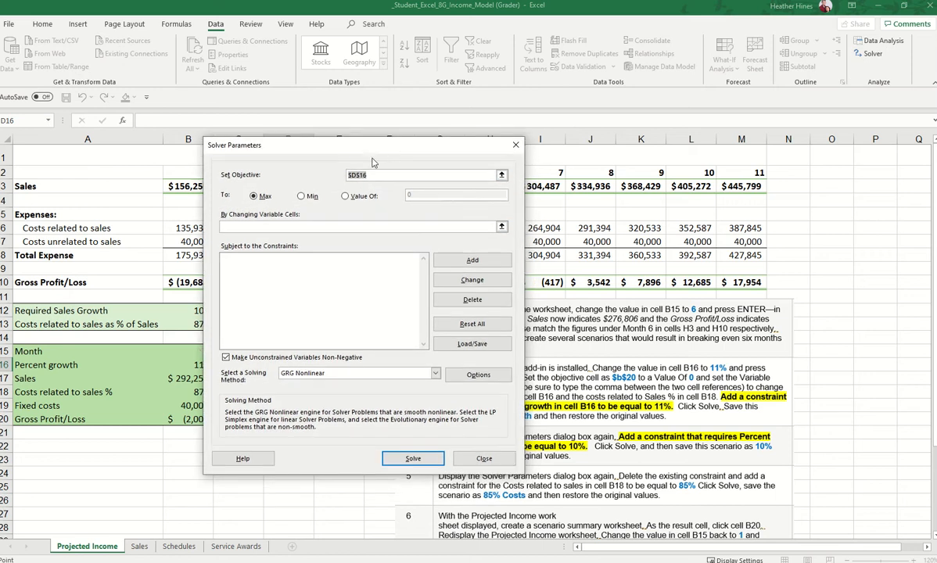
left_click_drag(304, 153, 430, 144)
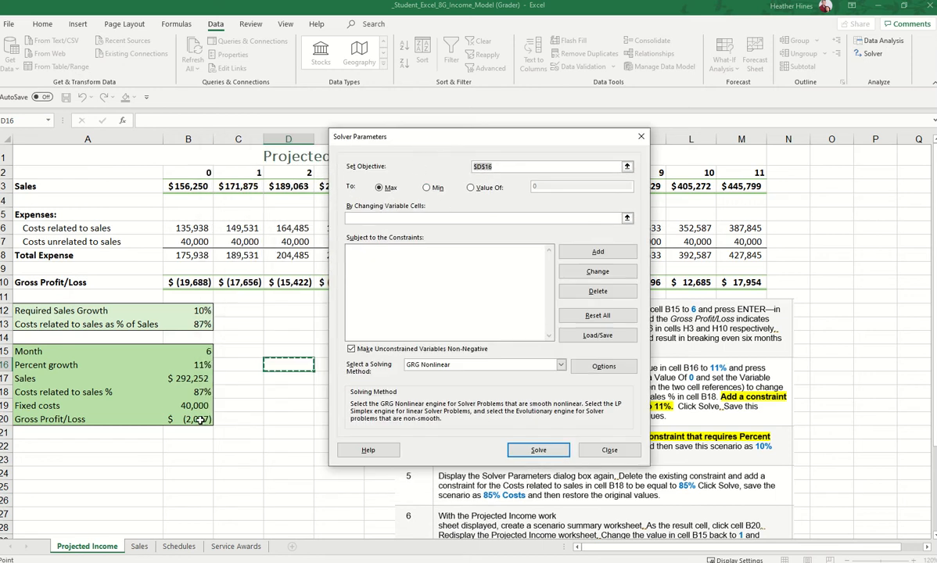
left_click(205, 415)
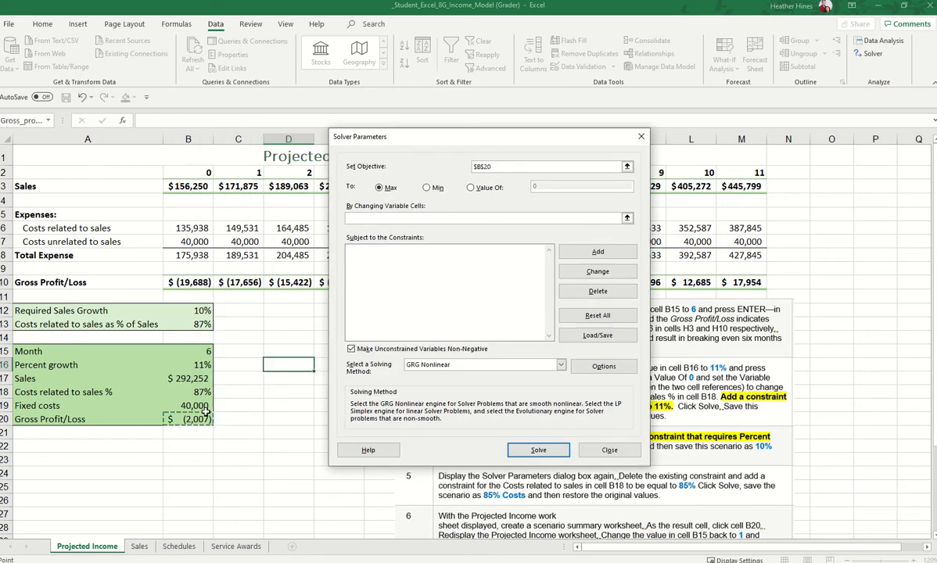
left_click(472, 188)
double_click(541, 186)
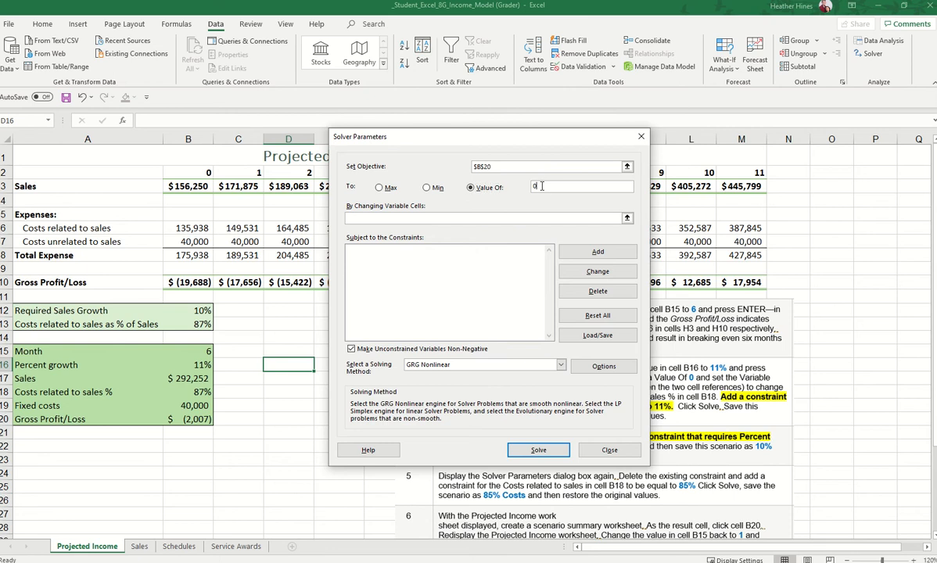
left_click(461, 218)
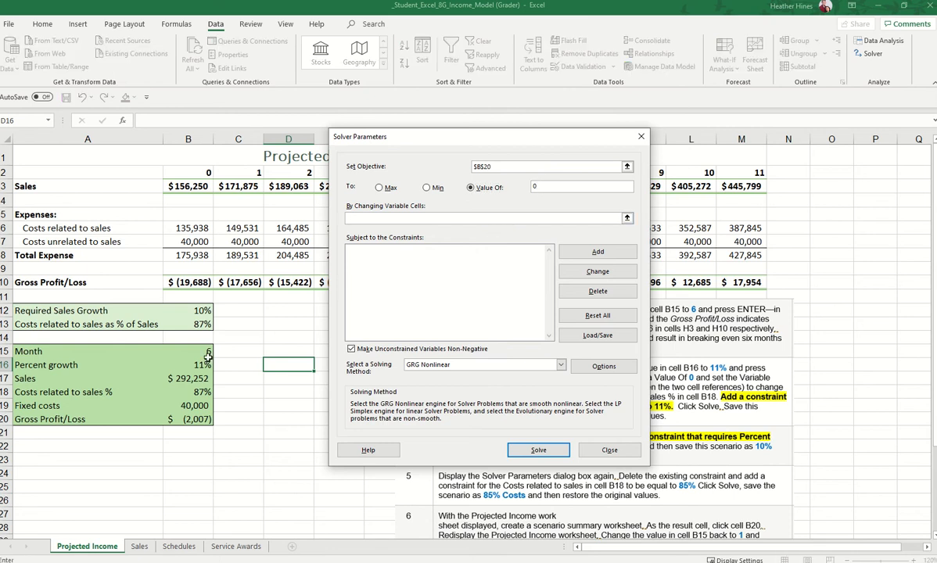
left_click(201, 311)
left_click_drag(201, 310, 202, 322)
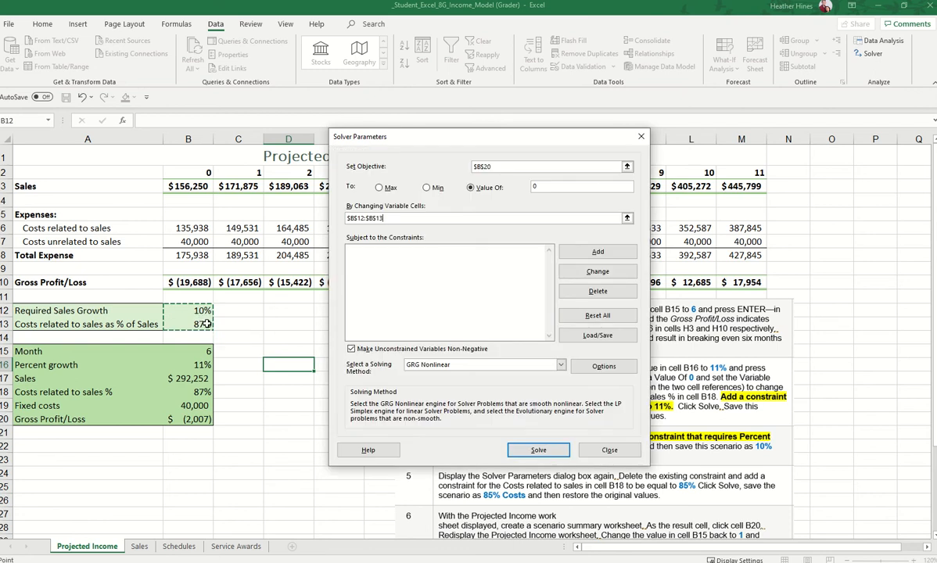
left_click_drag(371, 133, 380, 155)
left_click(194, 365)
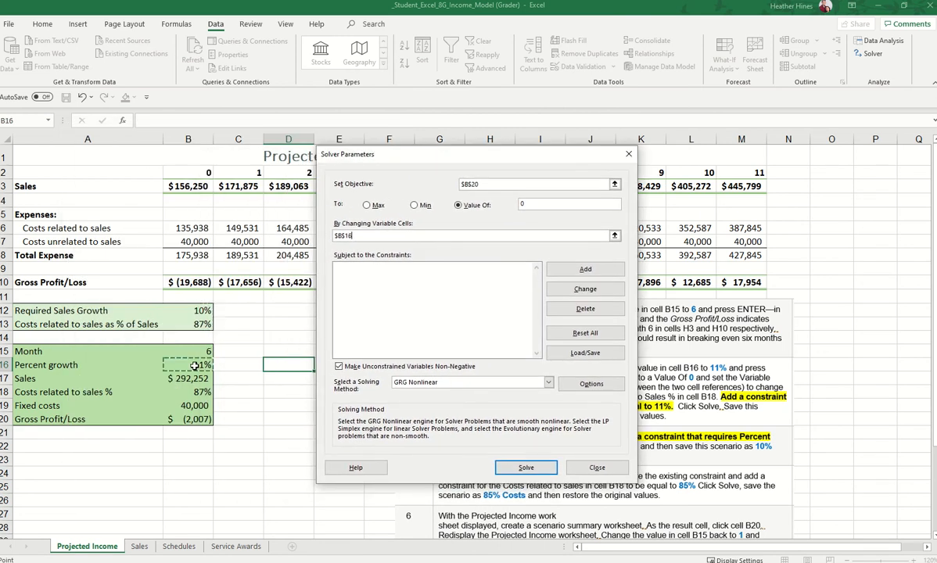
left_click(195, 406, "ctrl")
left_click(195, 392, "ctrl")
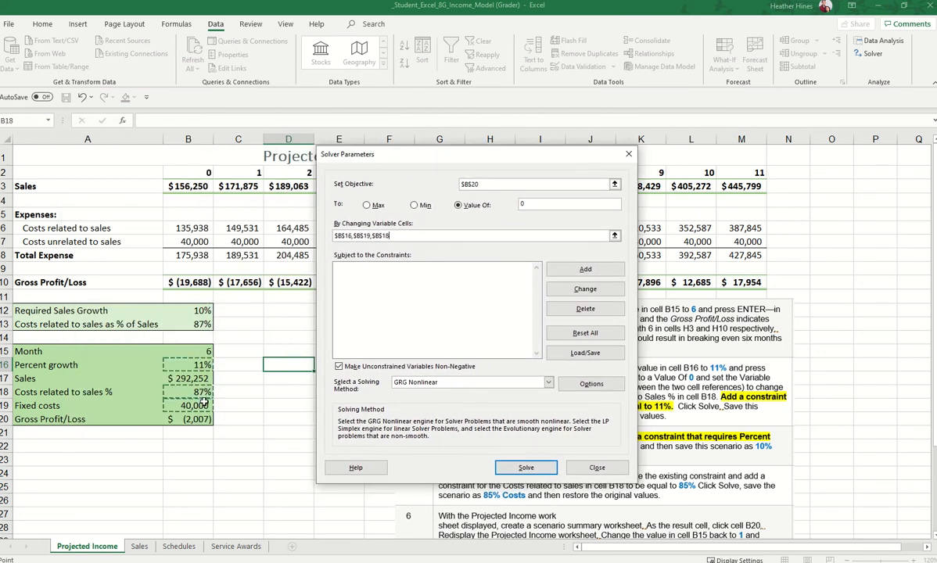
Set Solver's changing variable cells to Percent growth and Costs related to sales %, $B$16,$B$18.
left_click(194, 365)
left_click(196, 392, "ctrl")
left_click_drag(470, 155, 459, 141)
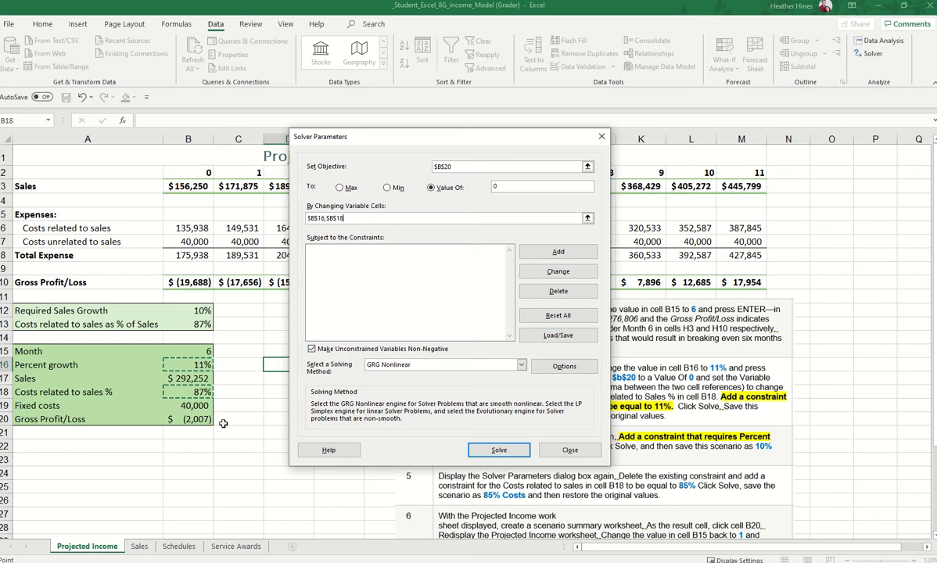
Add a Solver constraint requiring Percent growth in cell $B$16 to be equal to 11%.
left_click(407, 248)
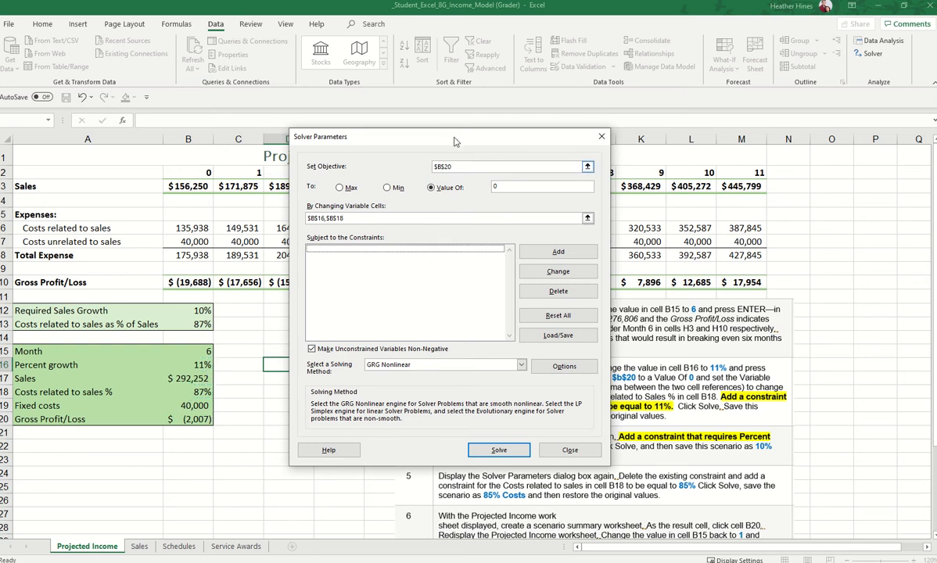
left_click_drag(454, 142, 254, 130)
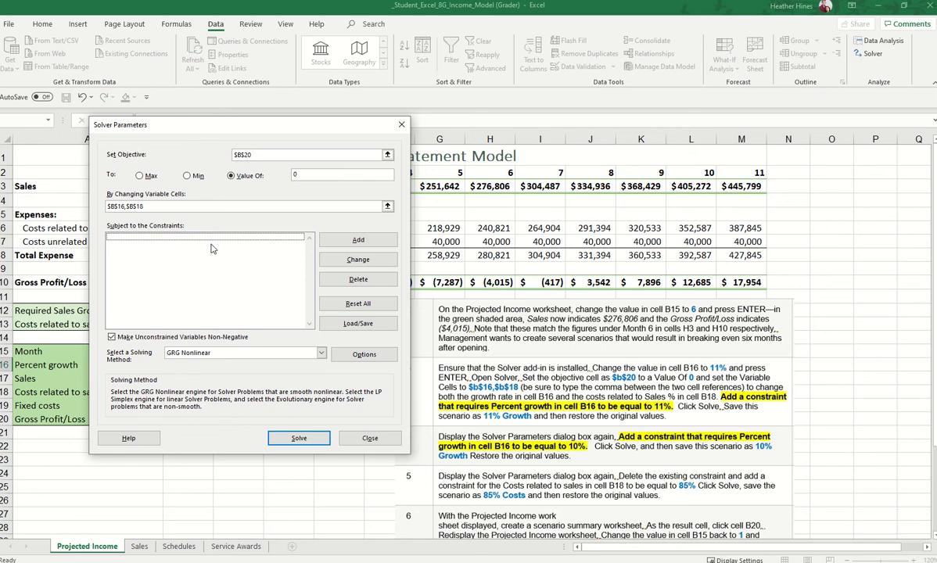
left_click(358, 241)
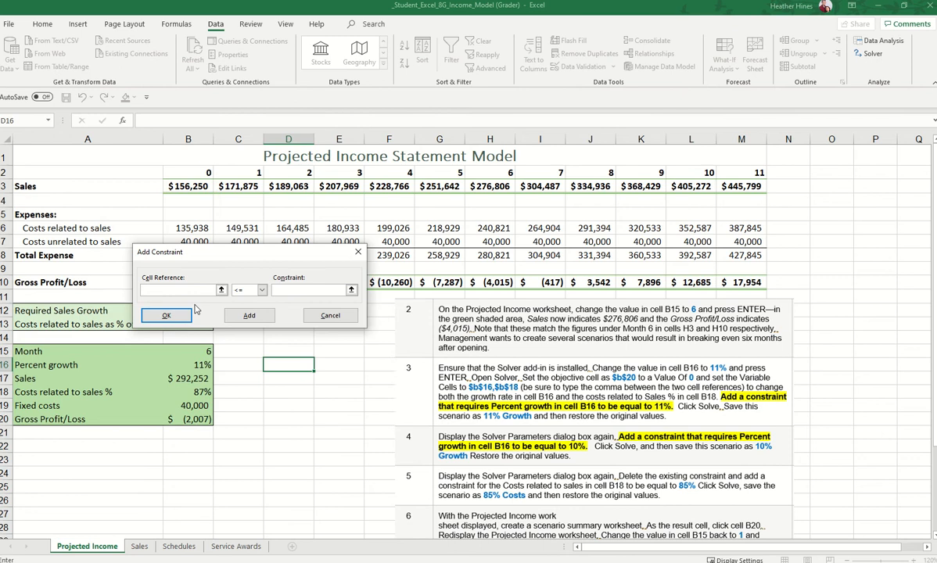
left_click(195, 365)
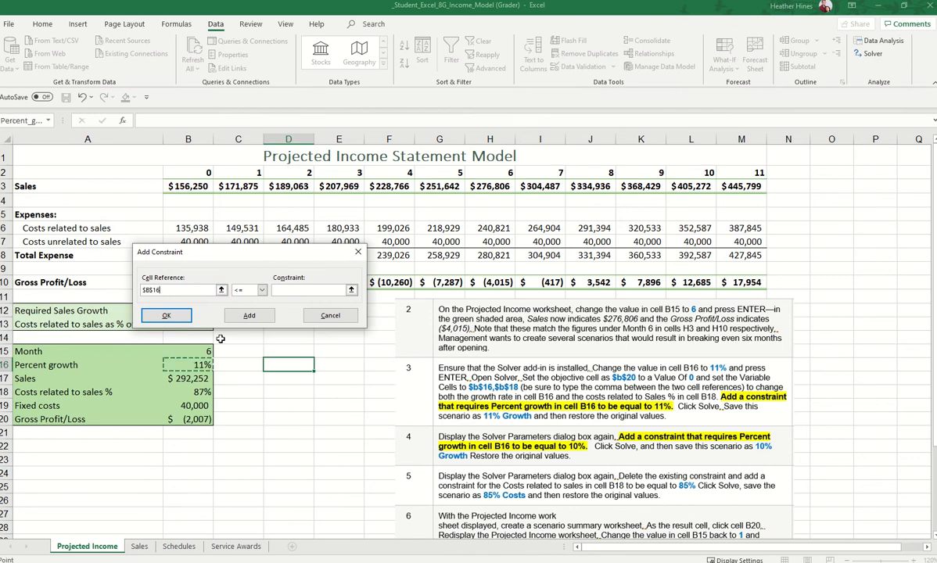
left_click(250, 289)
left_click(236, 307)
left_click(290, 289)
type("11")
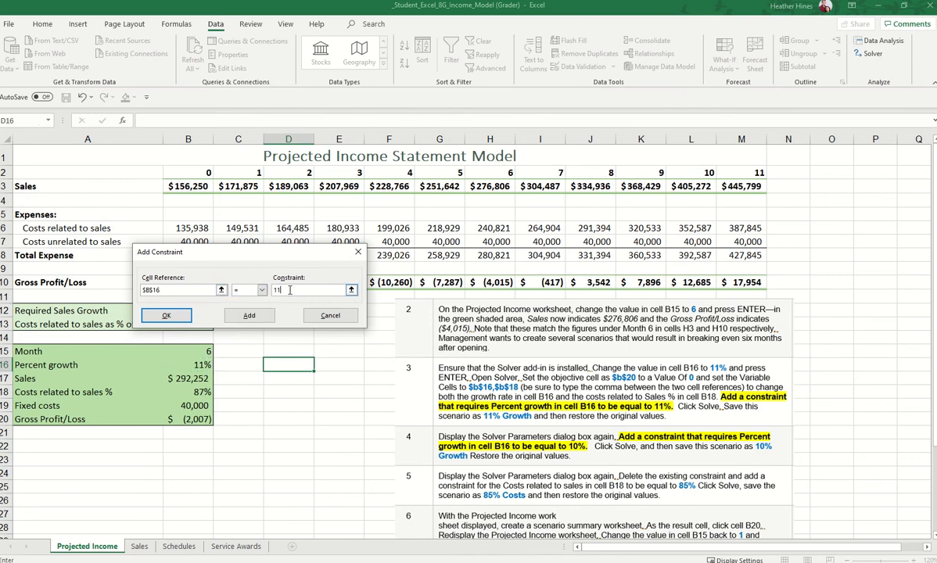
type("%")
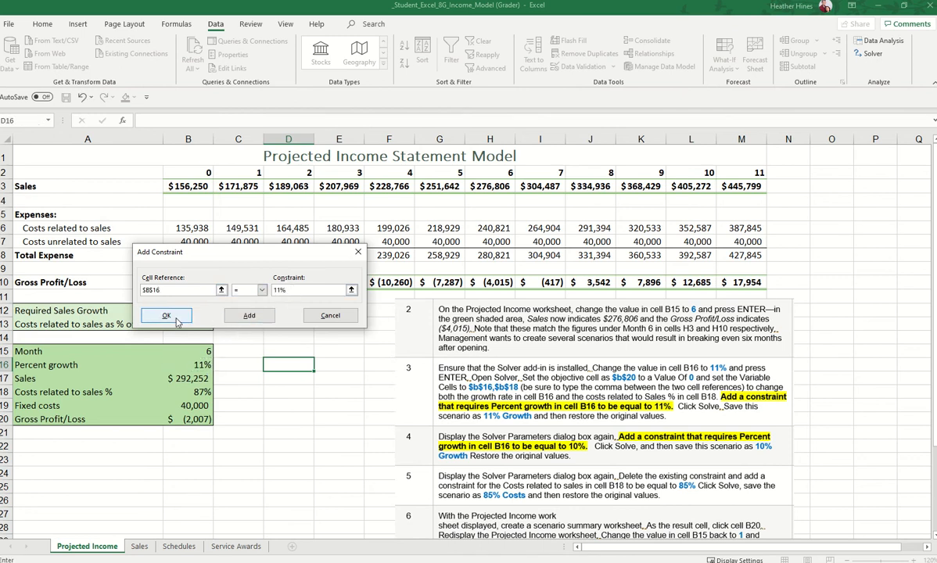
left_click(167, 316)
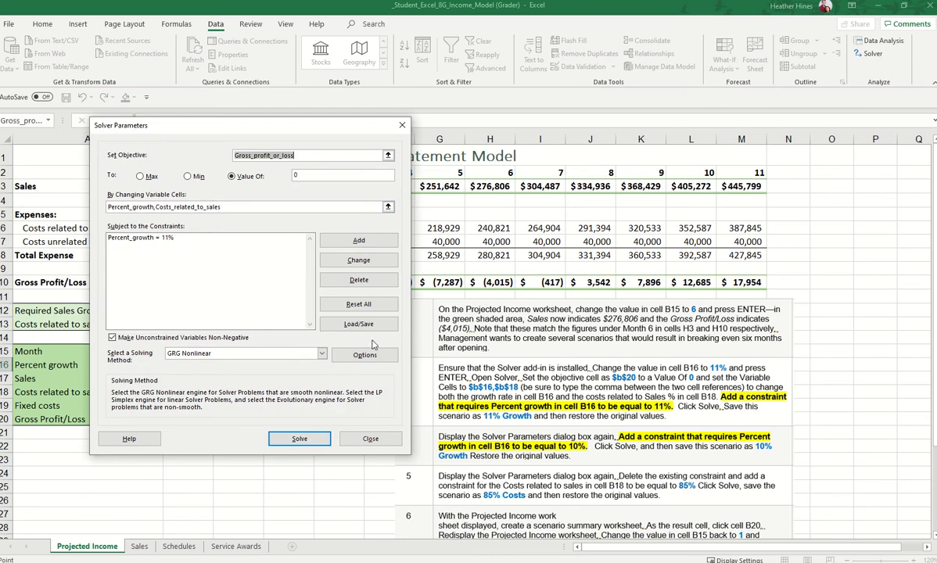
Solve the model, saving the solution as a scenario named 11% Growth and restoring the original values.
left_click(301, 439)
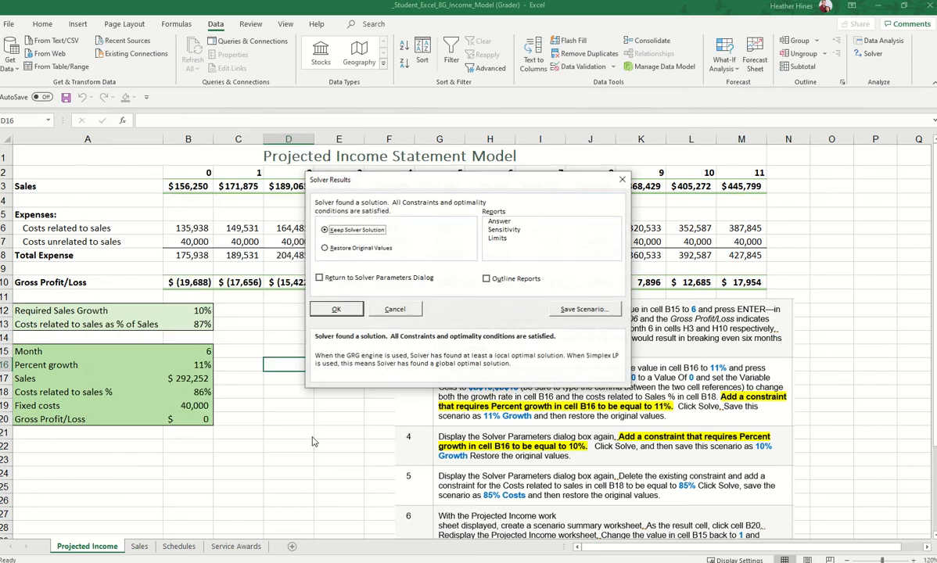
left_click(599, 310)
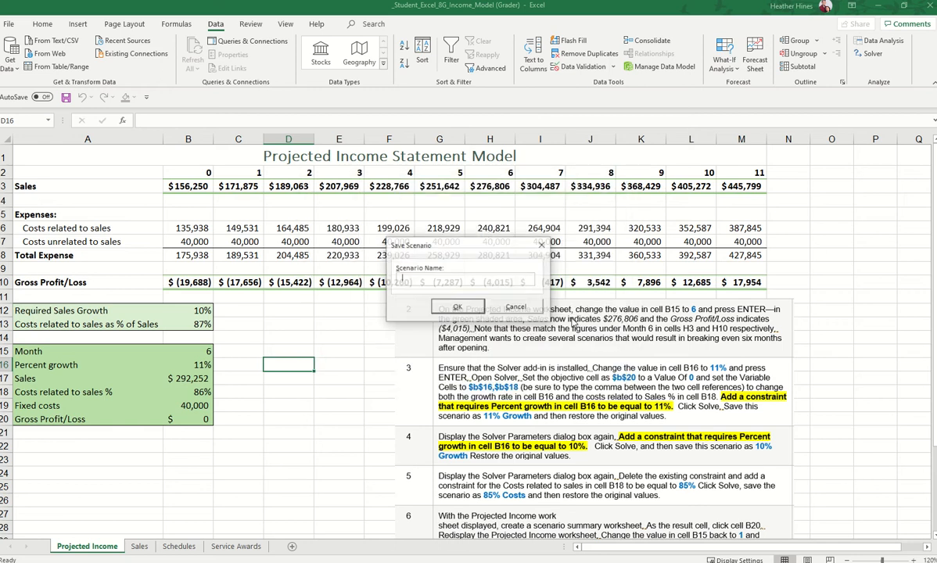
type("11% Growth")
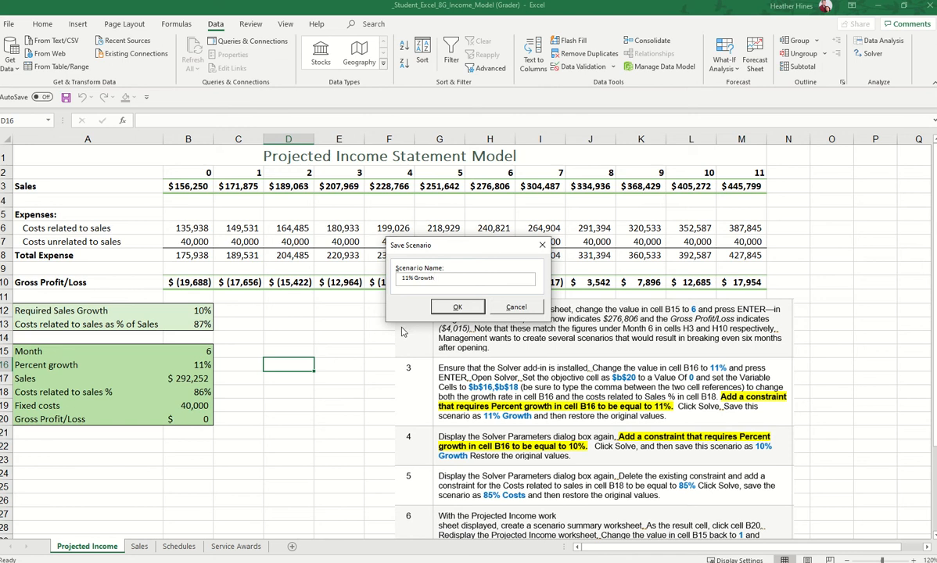
key("Return")
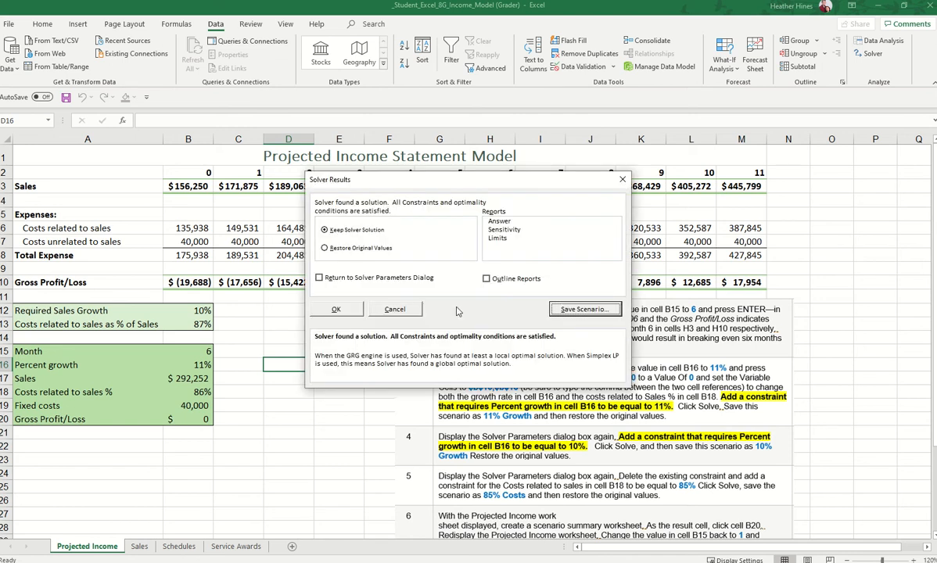
left_click(358, 249)
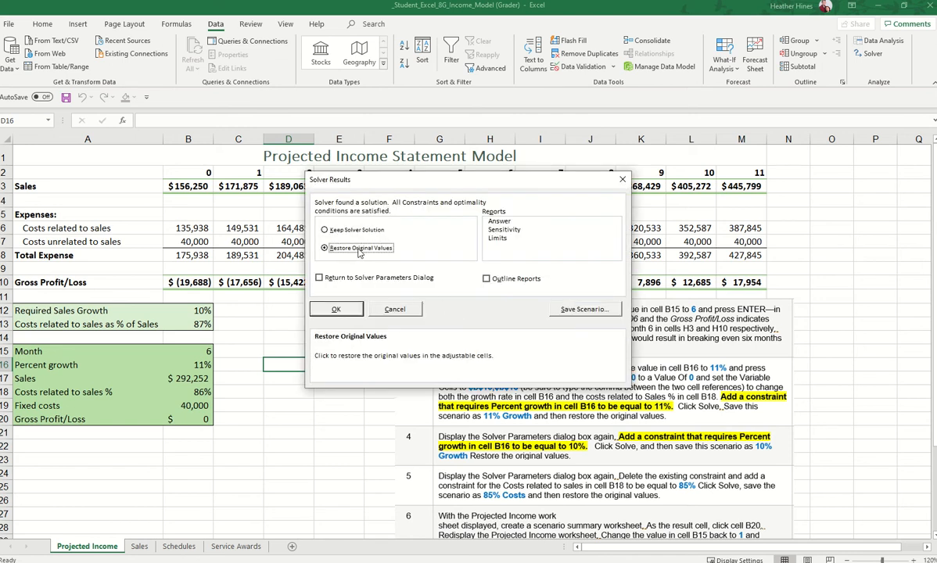
left_click(336, 310)
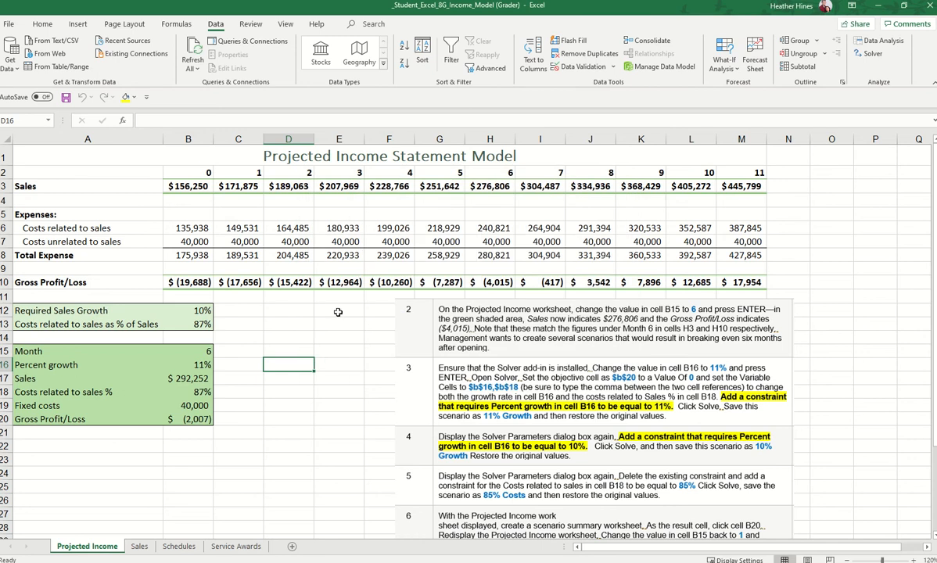
Reopen Solver and change the Percent growth constraint to equal 10%.
left_click(208, 420)
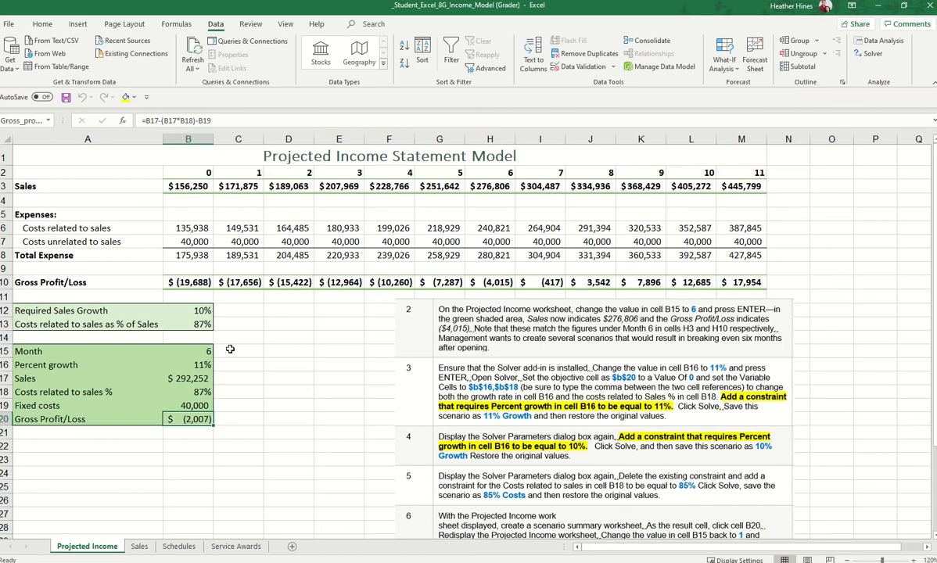
left_click(870, 54)
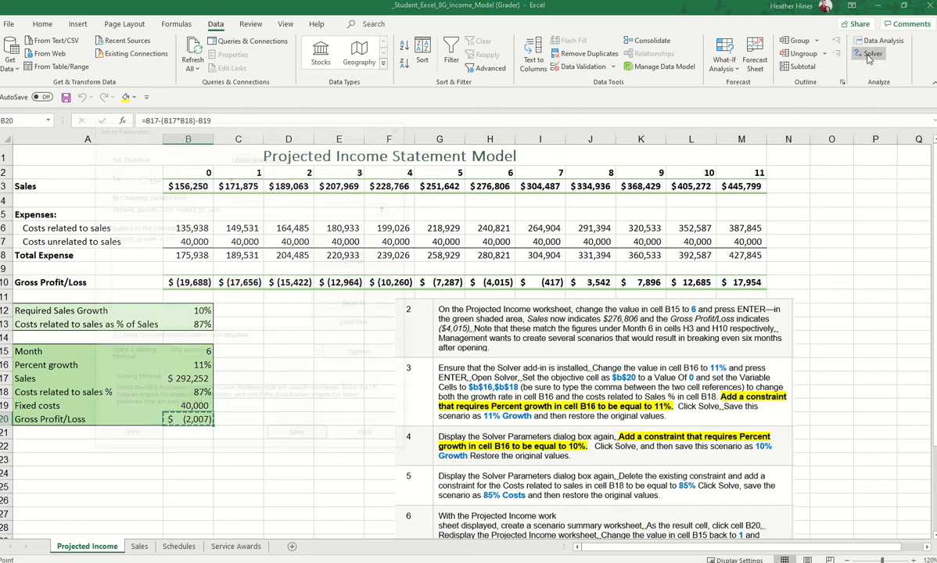
left_click_drag(360, 127, 575, 130)
left_click(391, 239)
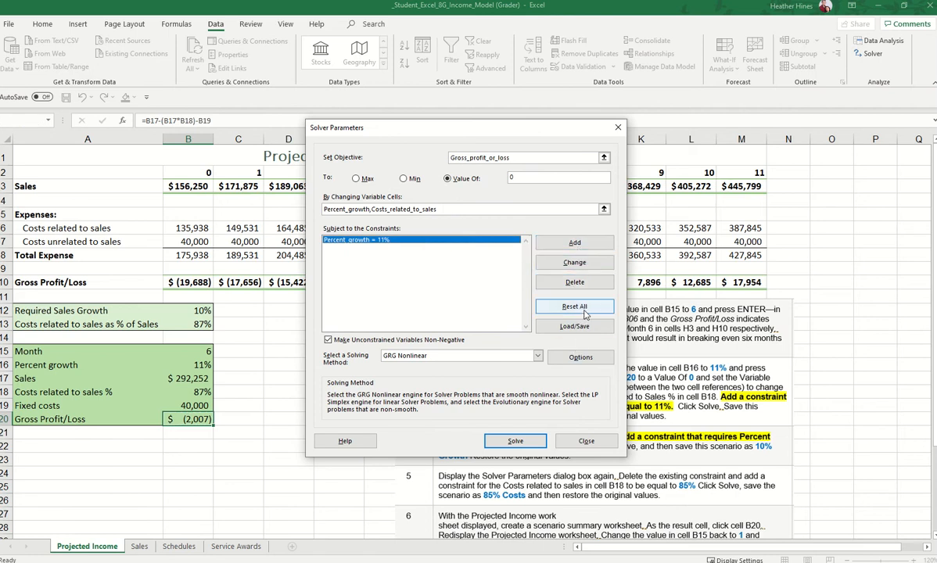
left_click(580, 265)
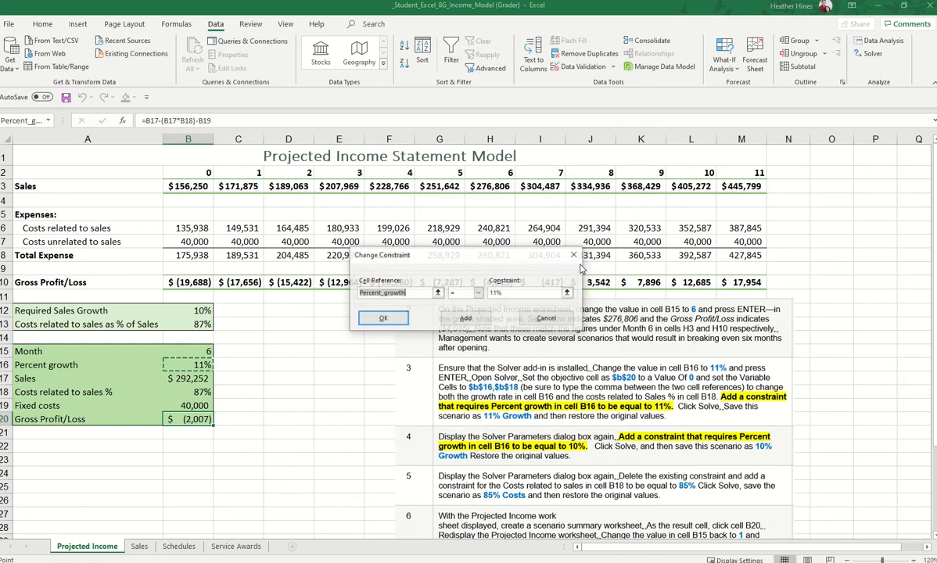
left_click(498, 294)
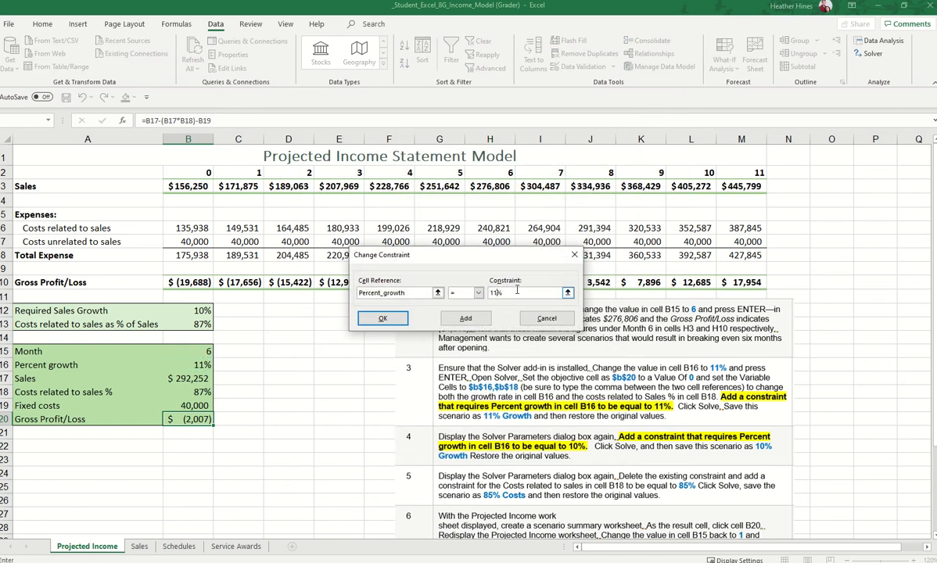
left_click(382, 319)
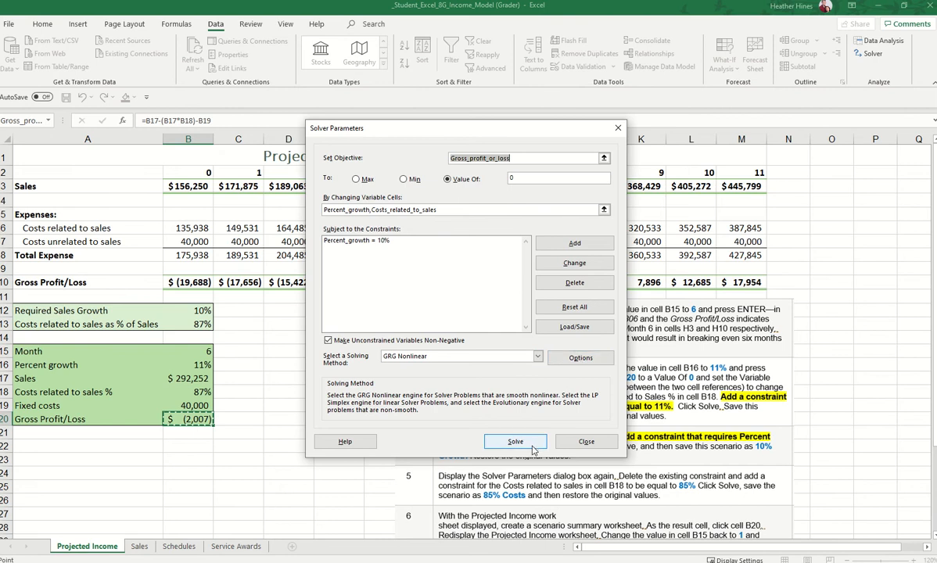
Solve with the changed constraint, saving the solution as a scenario named 10% Growth and restoring the original values.
left_click(515, 498)
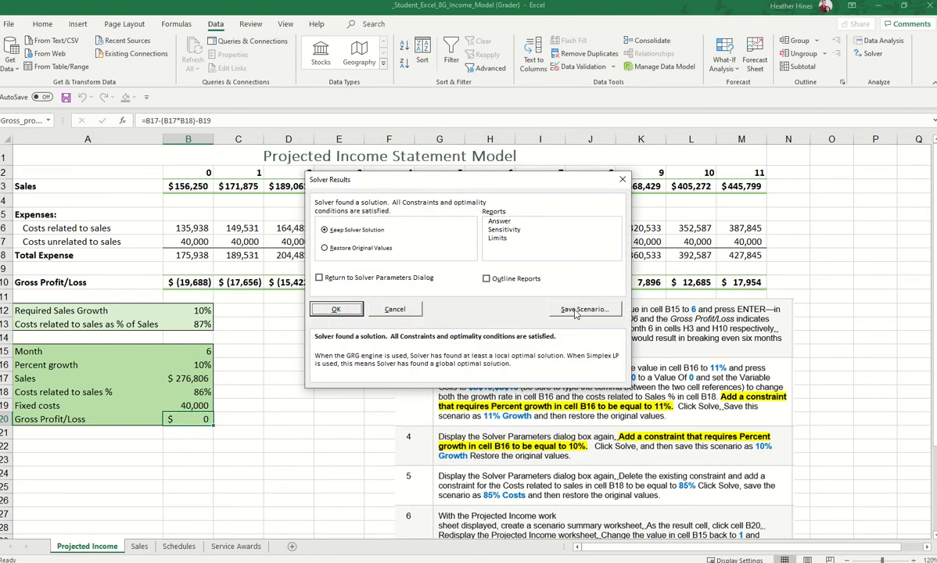
left_click(583, 309)
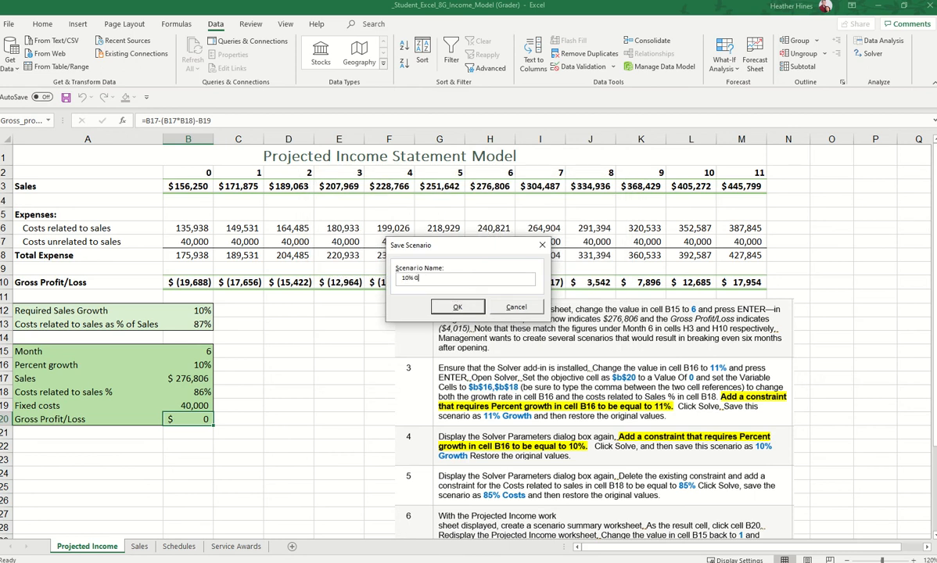
left_click(458, 307)
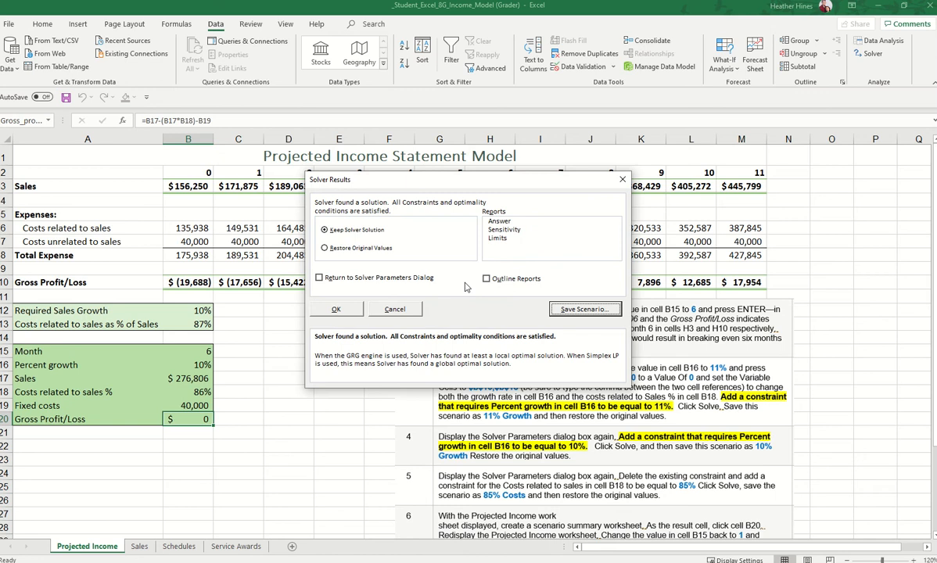
left_click(353, 247)
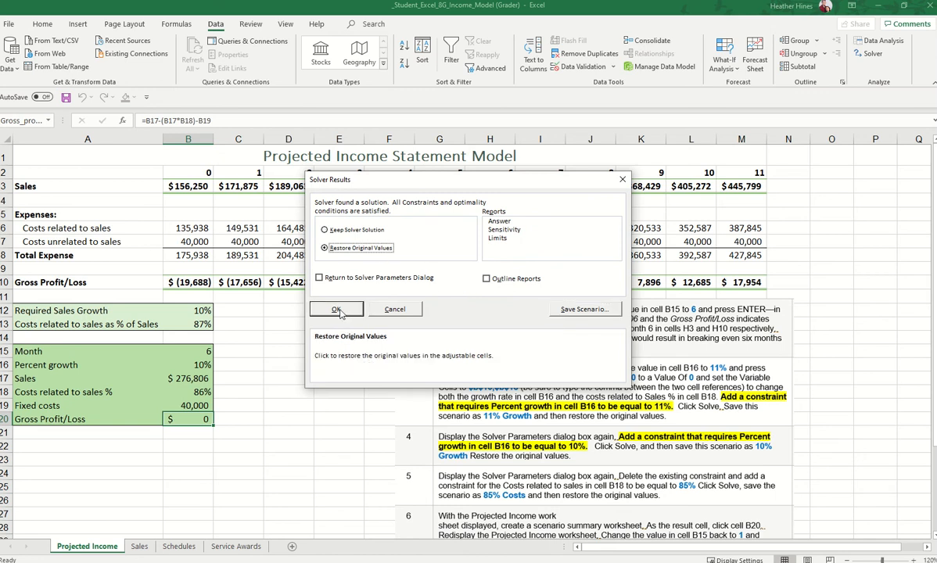
left_click(336, 308)
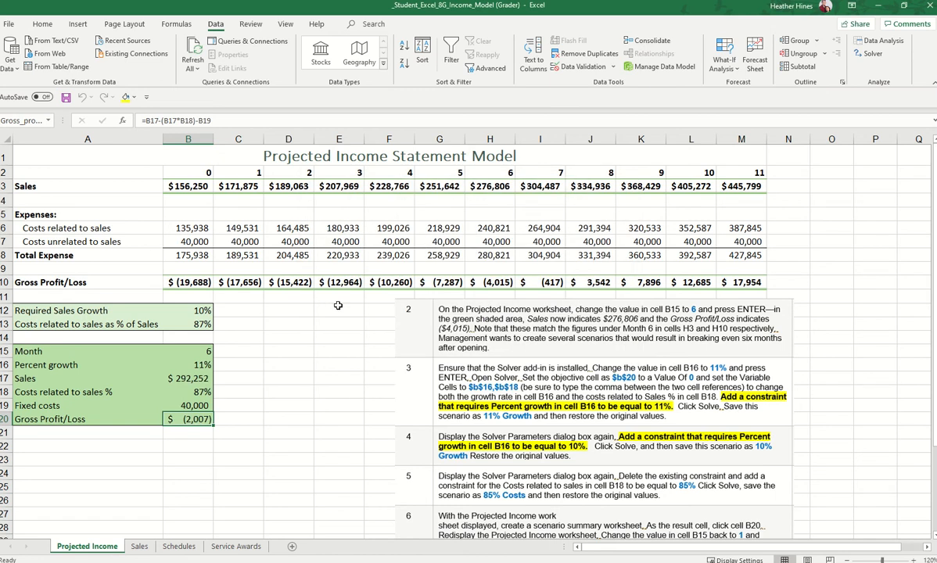
Check the list of saved scenarios in the Scenario Manager and close it without changes.
left_click(738, 72)
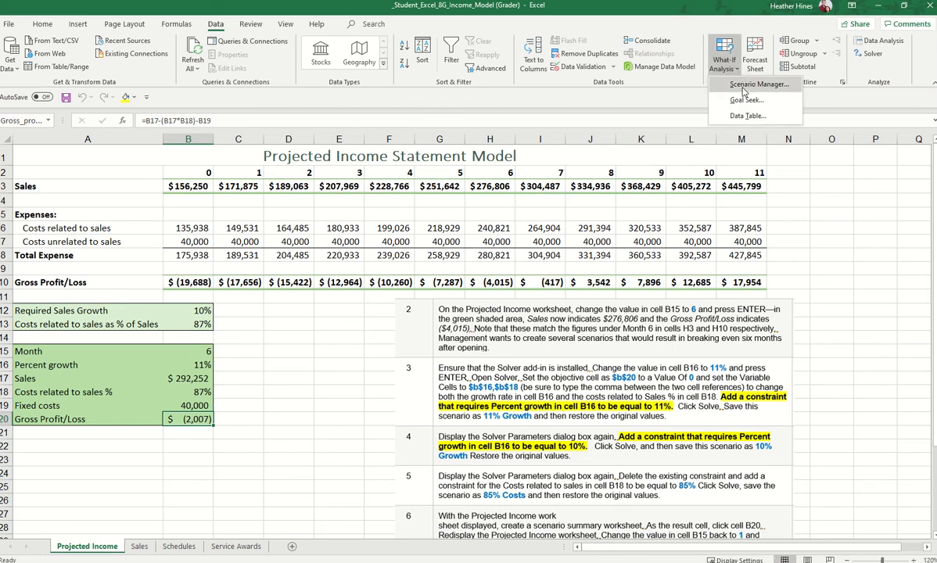
left_click(756, 85)
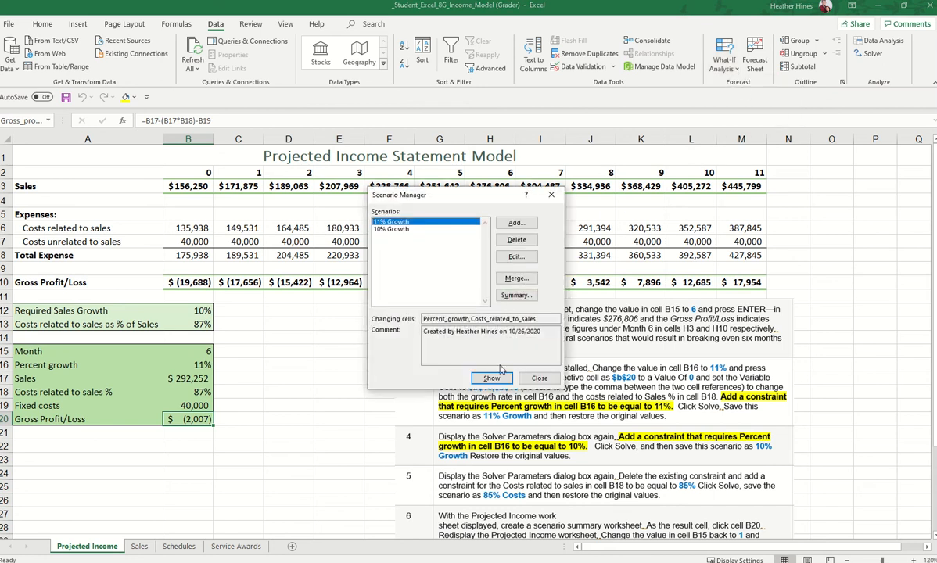
left_click(538, 378)
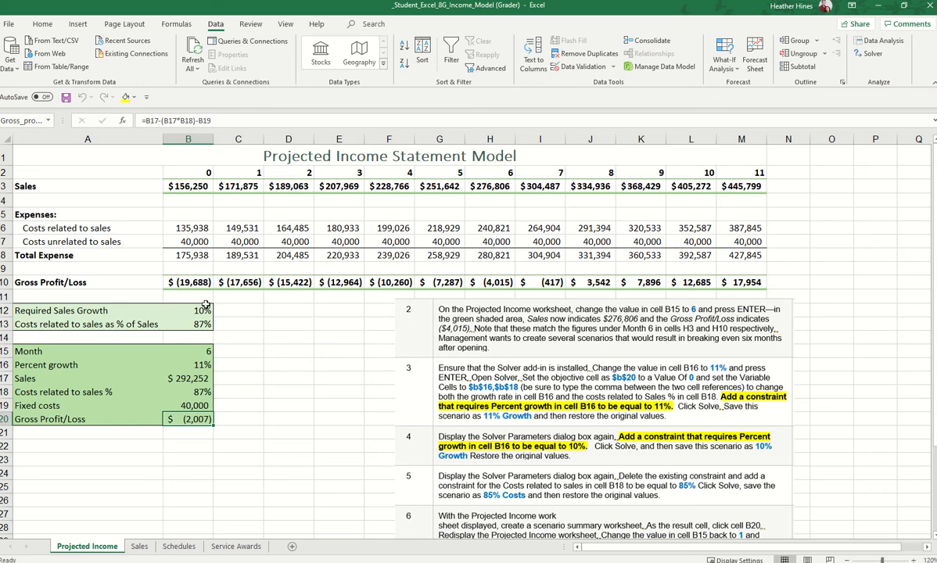
Reopen Solver and delete the existing Percent growth constraint.
left_click(205, 393)
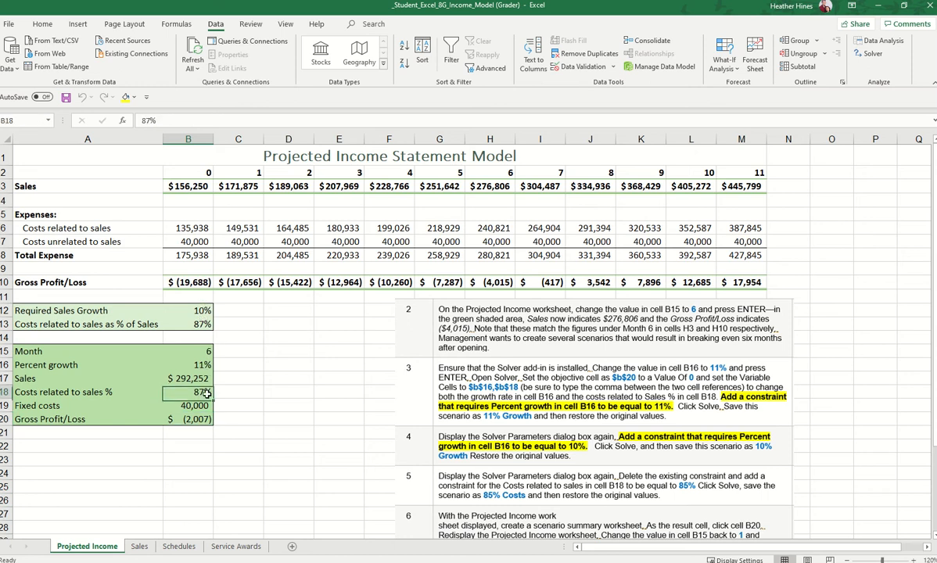
left_click(871, 53)
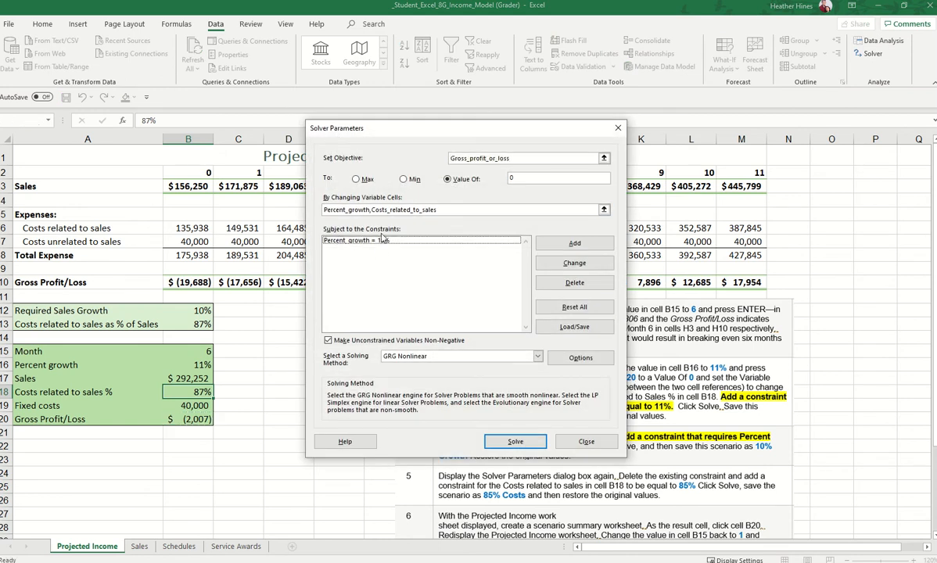
left_click(383, 241)
left_click(574, 282)
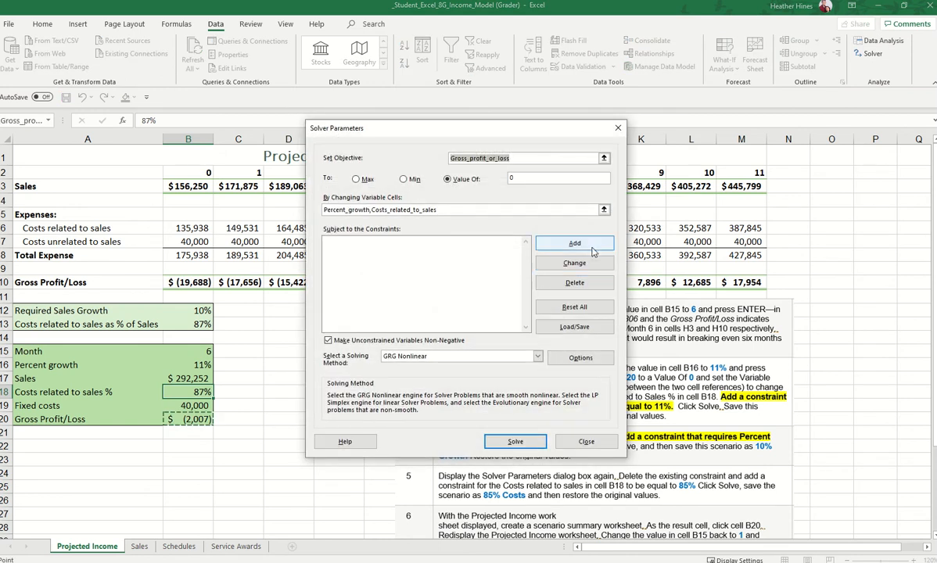
Add a Solver constraint requiring Costs related to sales % in cell $B$18 to be equal to 85%.
left_click(574, 244)
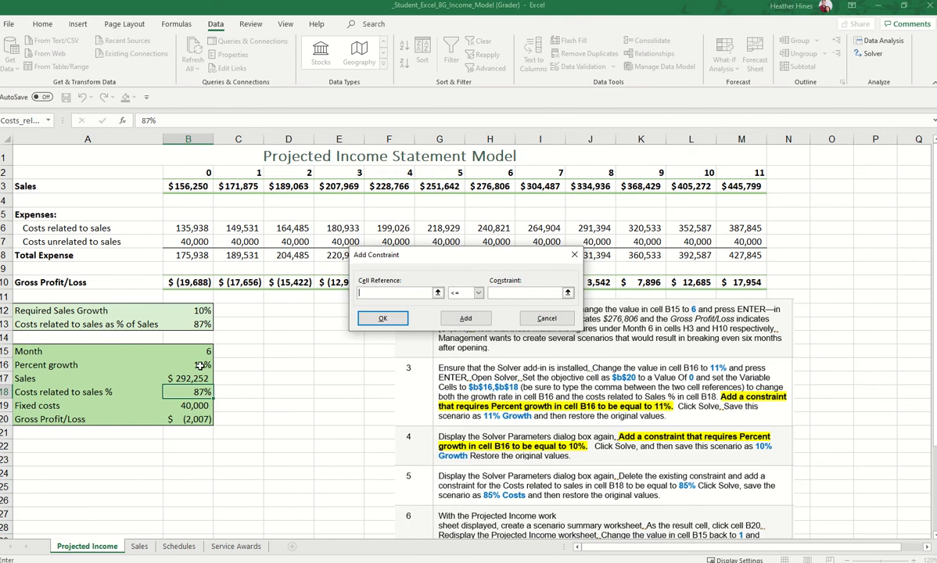
left_click(192, 392)
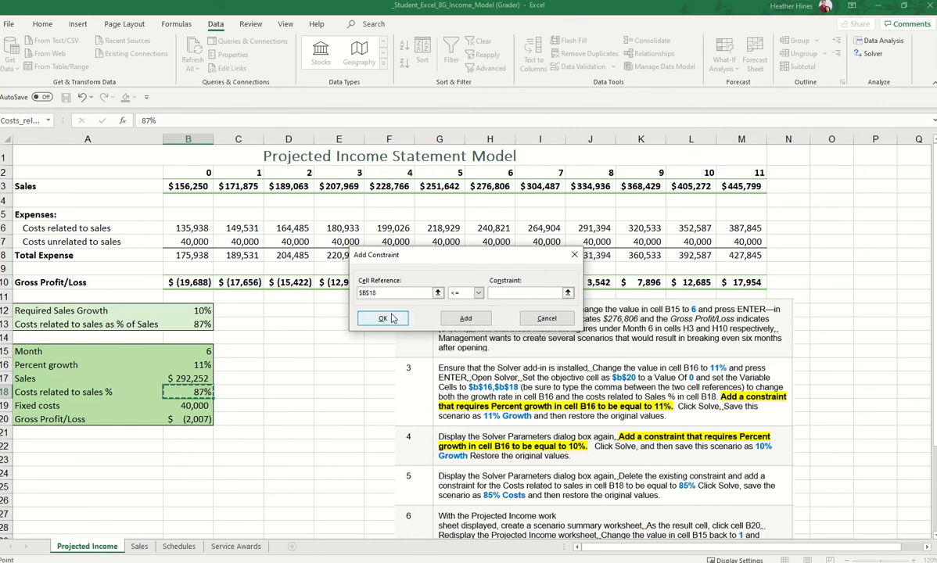
left_click(477, 293)
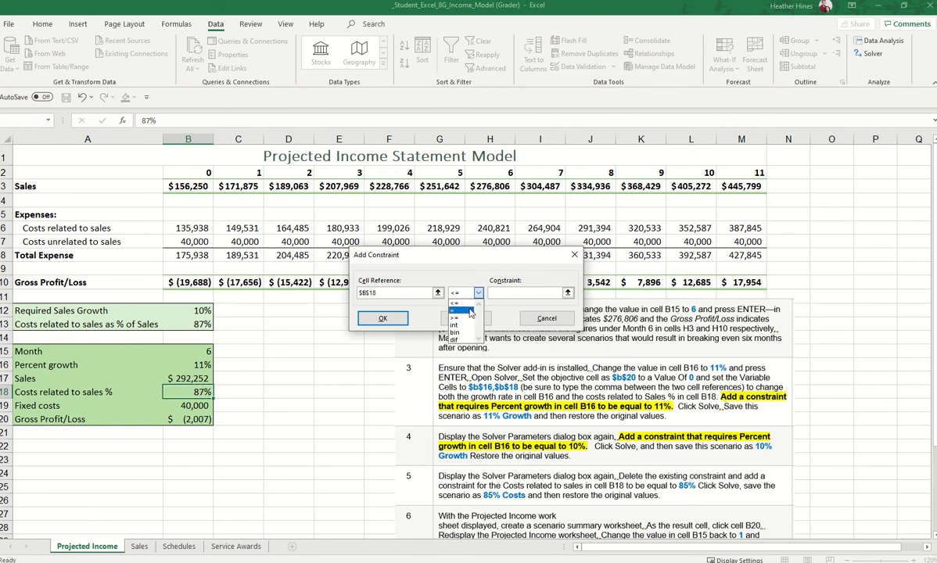
left_click(470, 311)
left_click(502, 293)
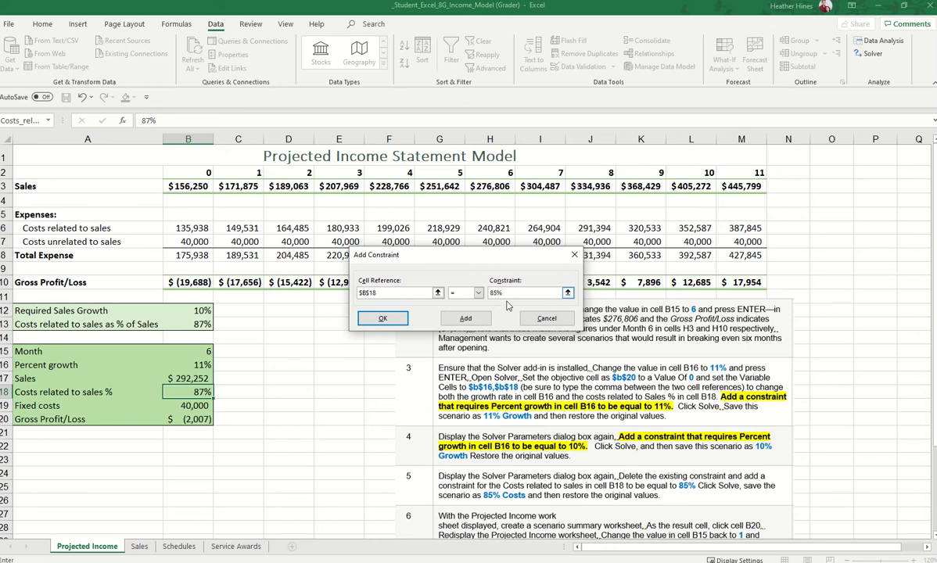
left_click(383, 318)
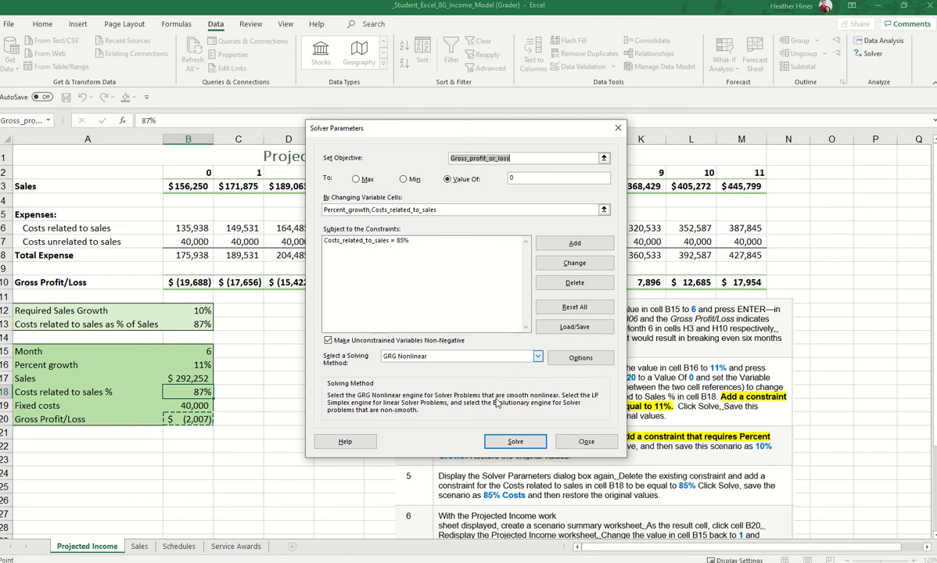
Solve with the 85% cost constraint, save the solution as a scenario named 85% Costs, and restore the original values.
left_click(512, 442)
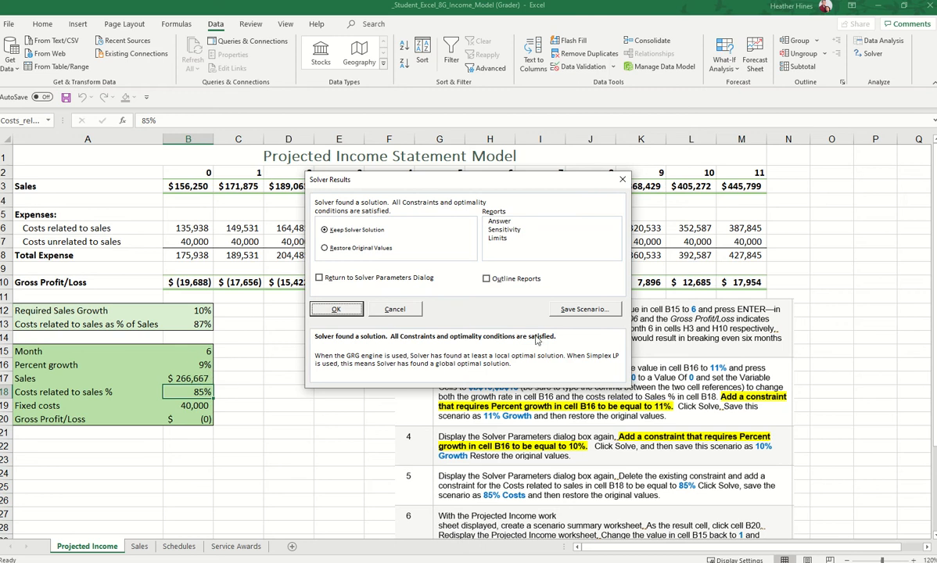
left_click(585, 310)
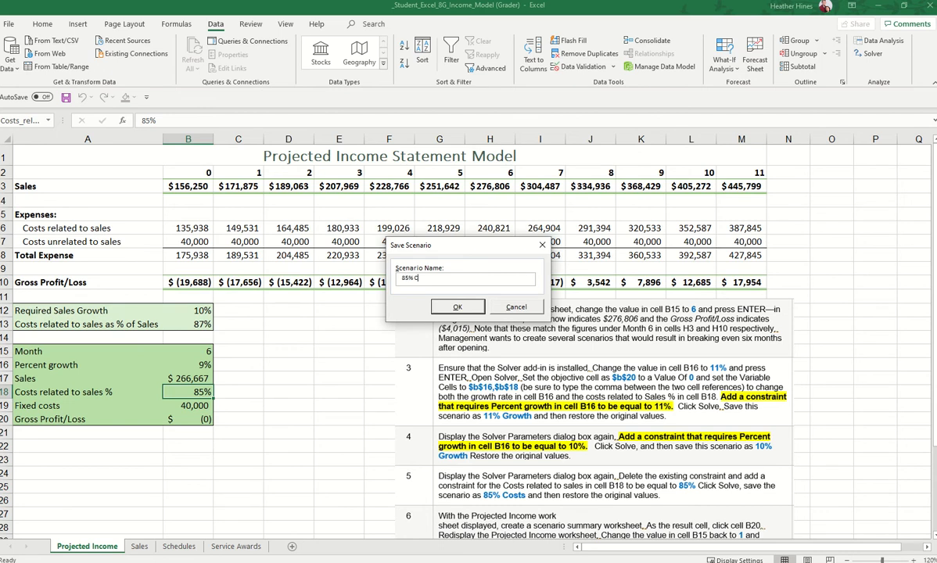
key("Return")
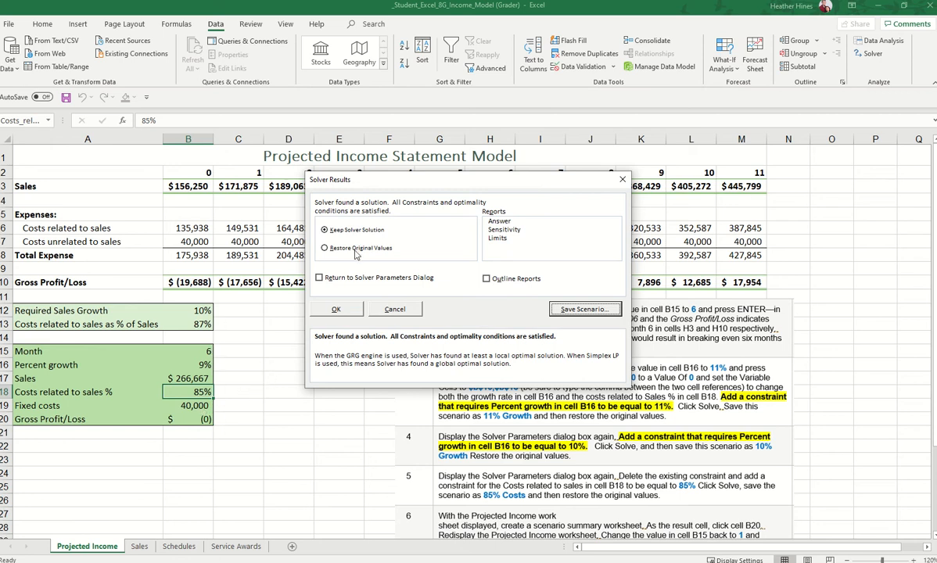
left_click(329, 247)
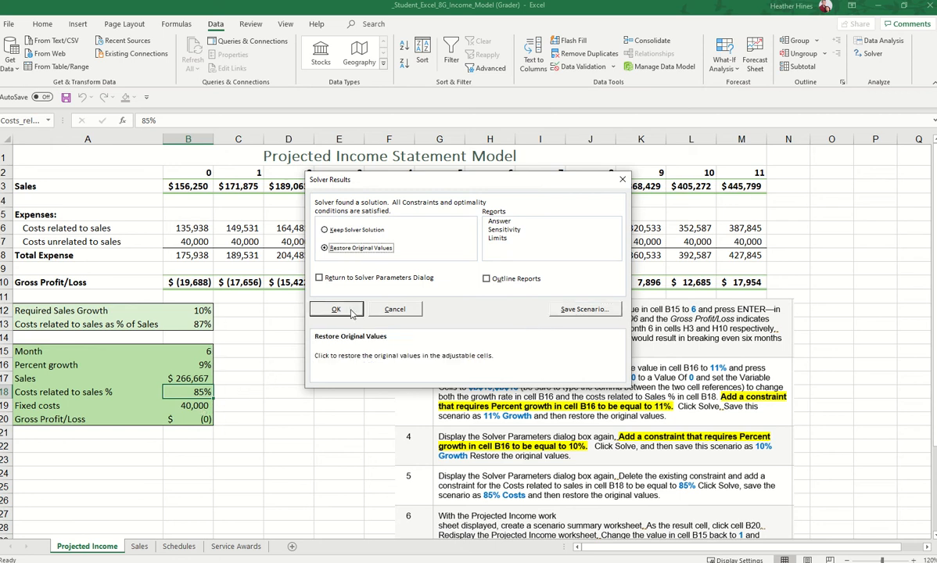
left_click(335, 309)
left_click(321, 432)
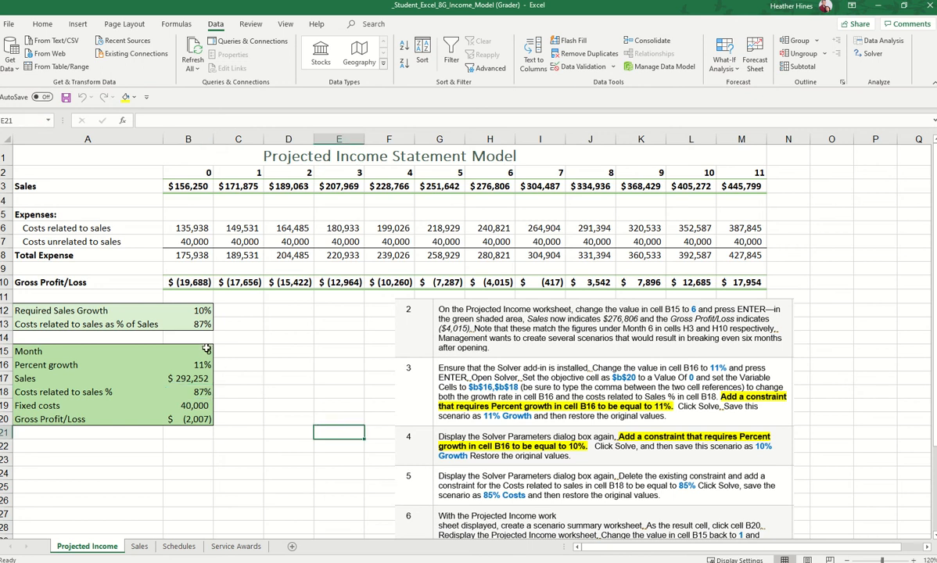
Try Goal Seek on Gross Profit/Loss in cell B20 with target value 0 by changing cell B18, and discard the solution.
left_click(192, 418)
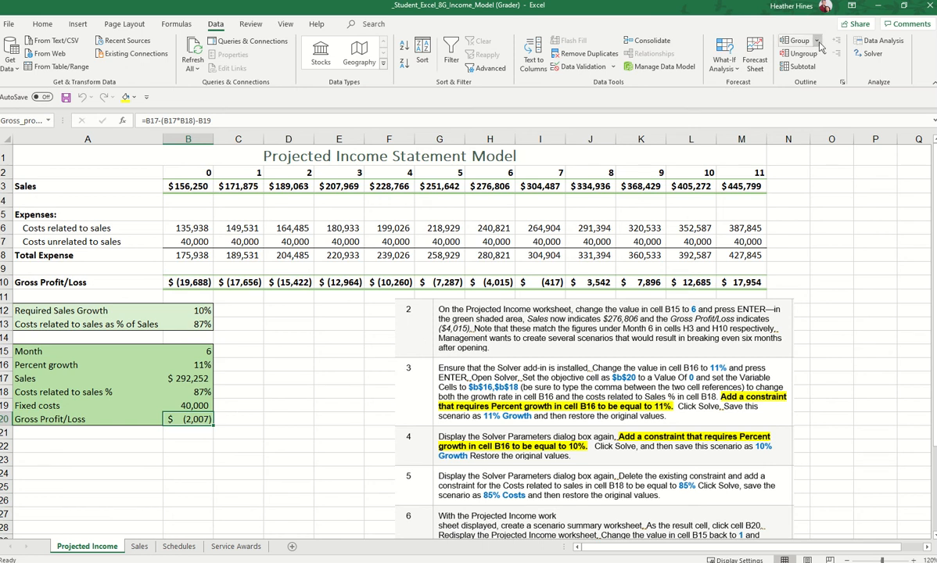
left_click(723, 64)
left_click(738, 102)
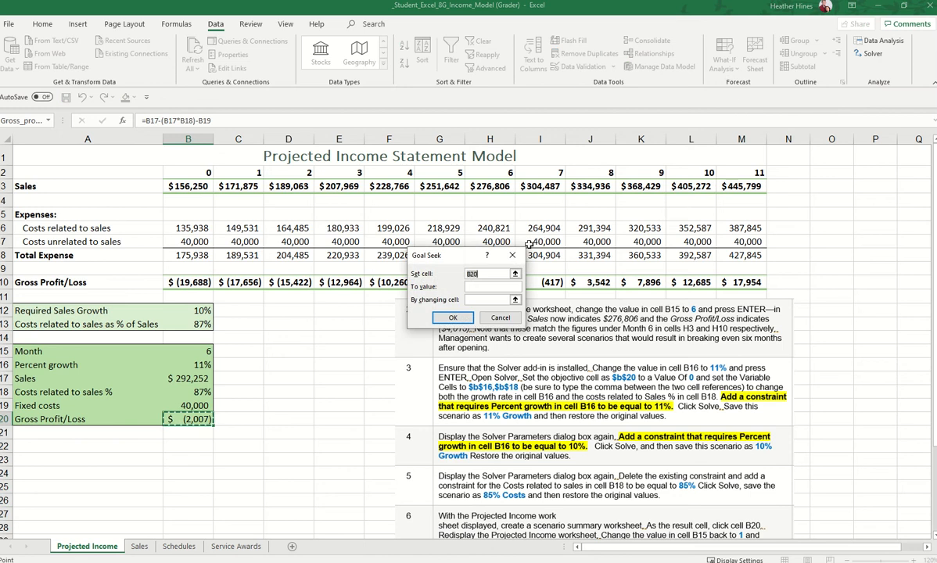
left_click(481, 286)
left_click(189, 365)
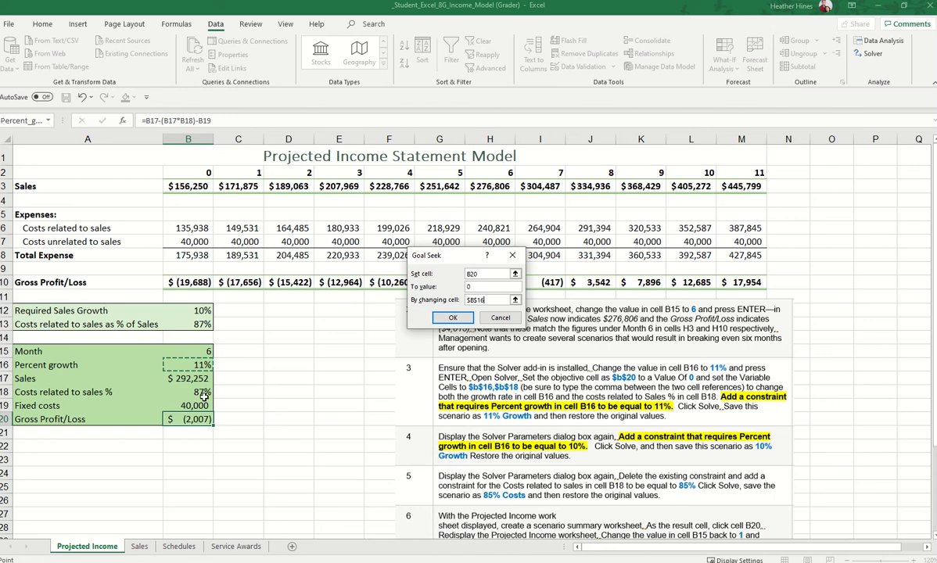
left_click(204, 392)
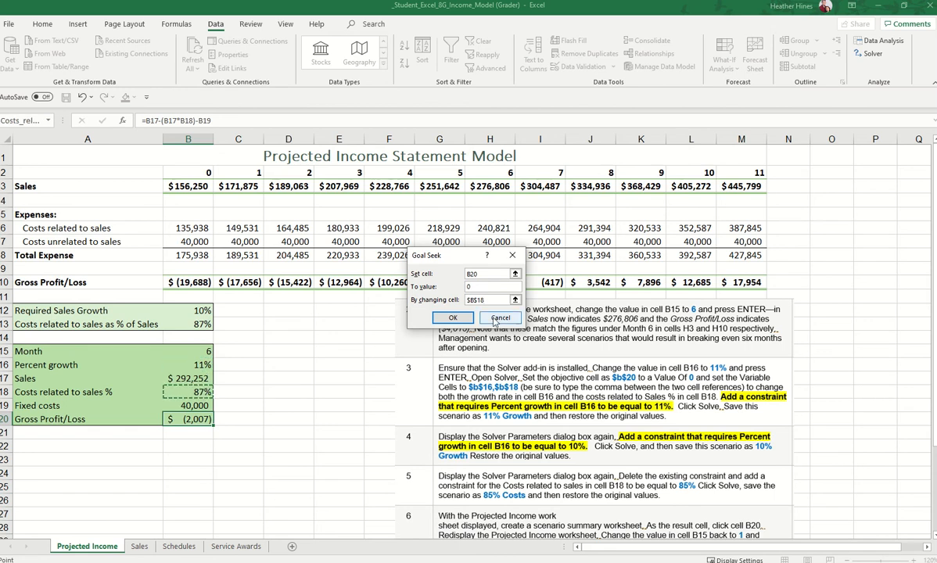
left_click(452, 319)
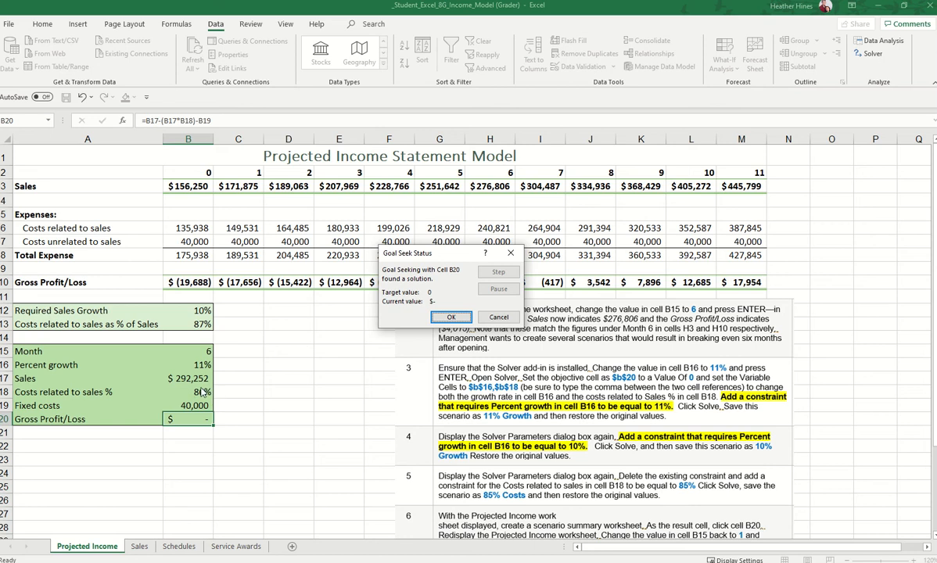
left_click(501, 317)
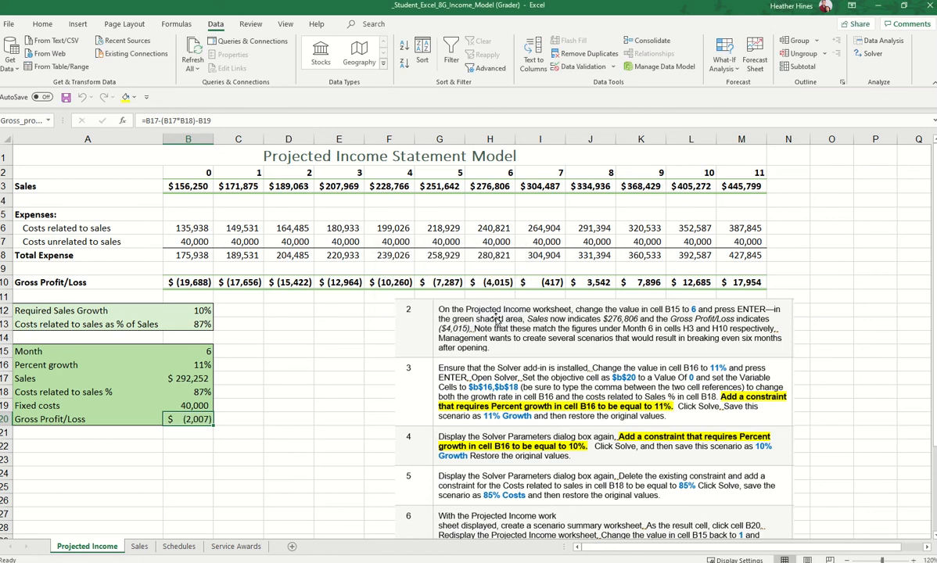
left_click(287, 337)
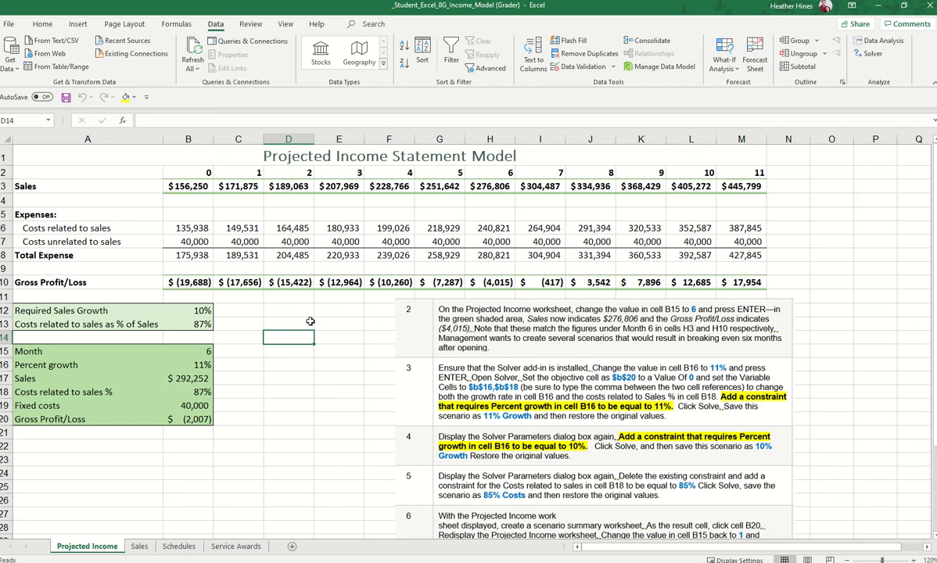
Move the instructions picture up on the worksheet so that all of its steps through 8 can be read.
left_click_drag(416, 328, 389, 323)
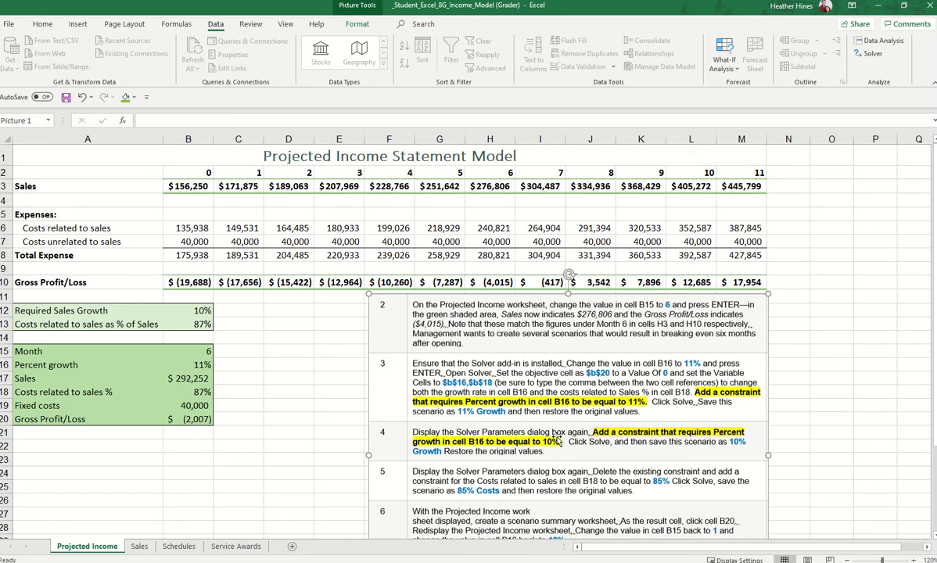
left_click_drag(542, 453, 540, 414)
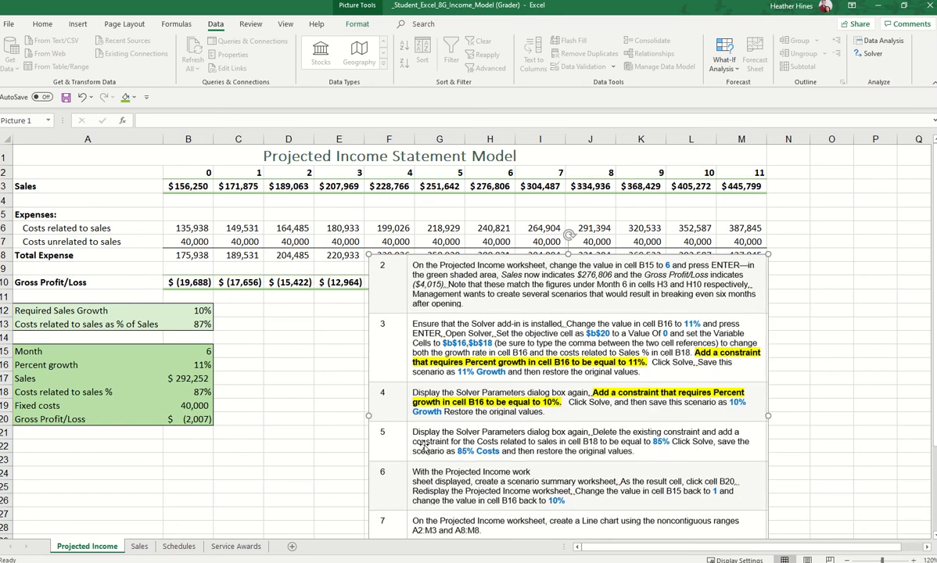
left_click_drag(418, 447, 423, 398)
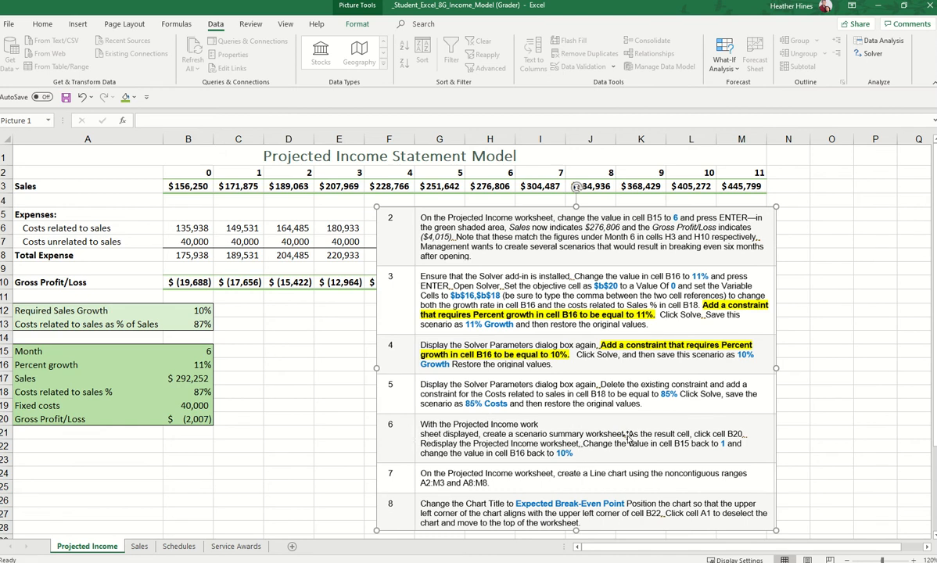
Create a scenario summary worksheet with cell B20 as the result cell and inspect the Percent_growth values across its scenarios.
left_click(724, 60)
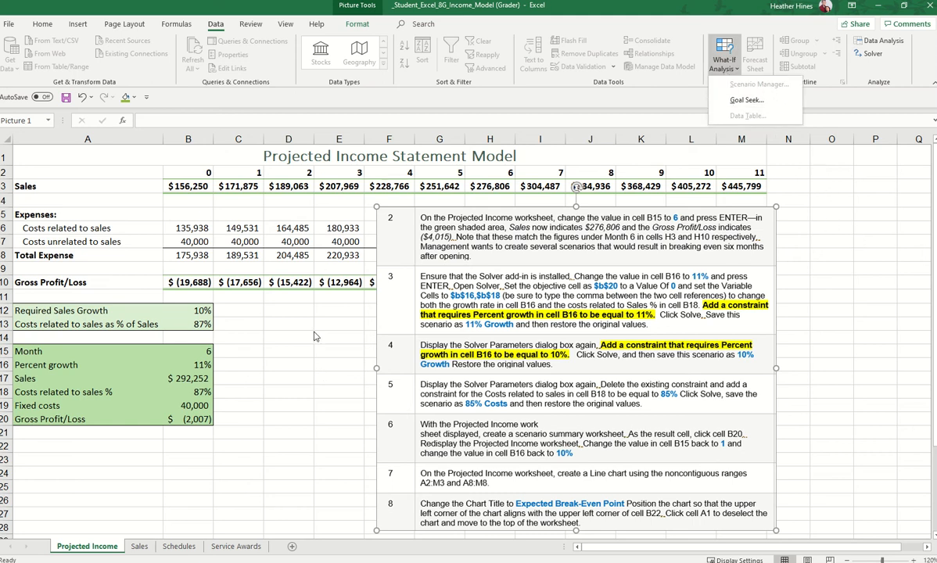
left_click(304, 294)
left_click(794, 188)
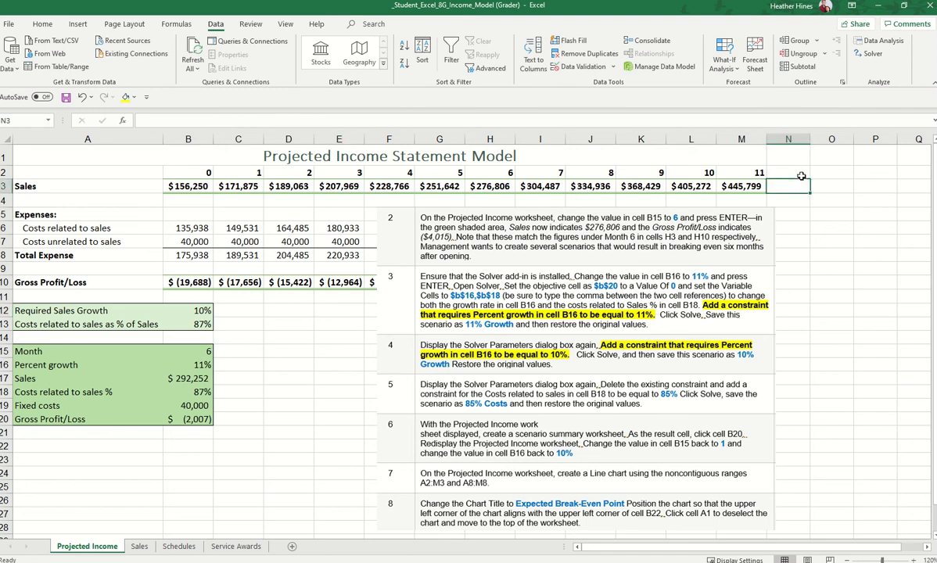
left_click(729, 69)
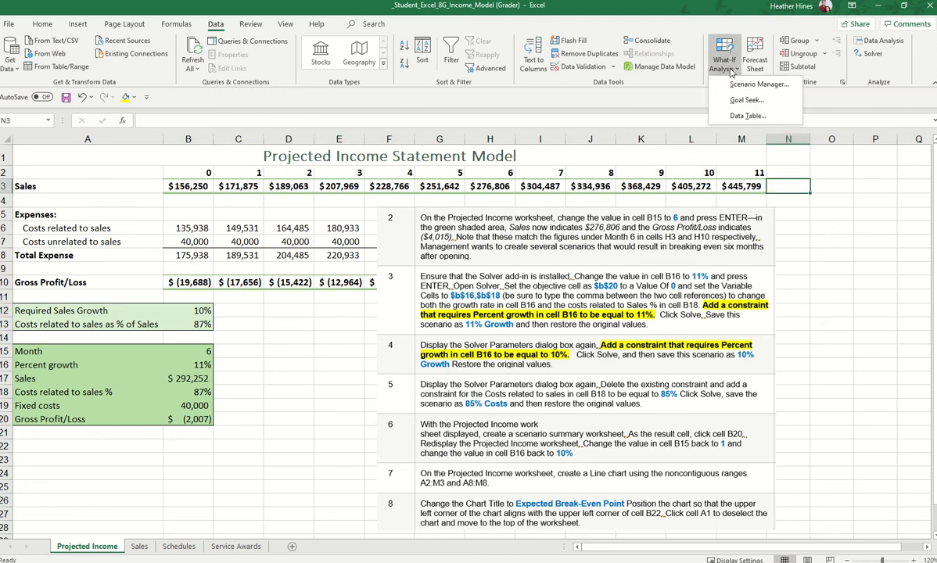
left_click(747, 84)
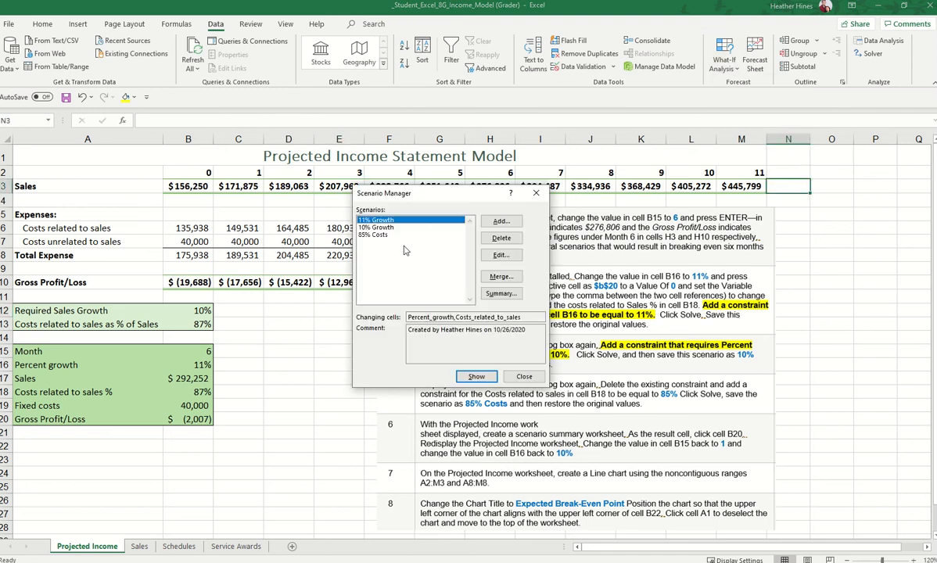
left_click(501, 294)
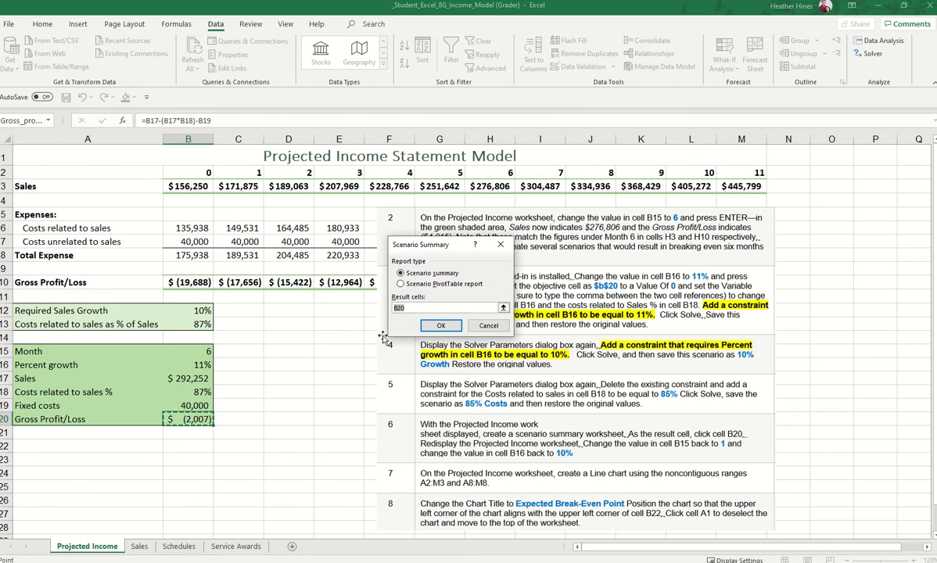
left_click(449, 326)
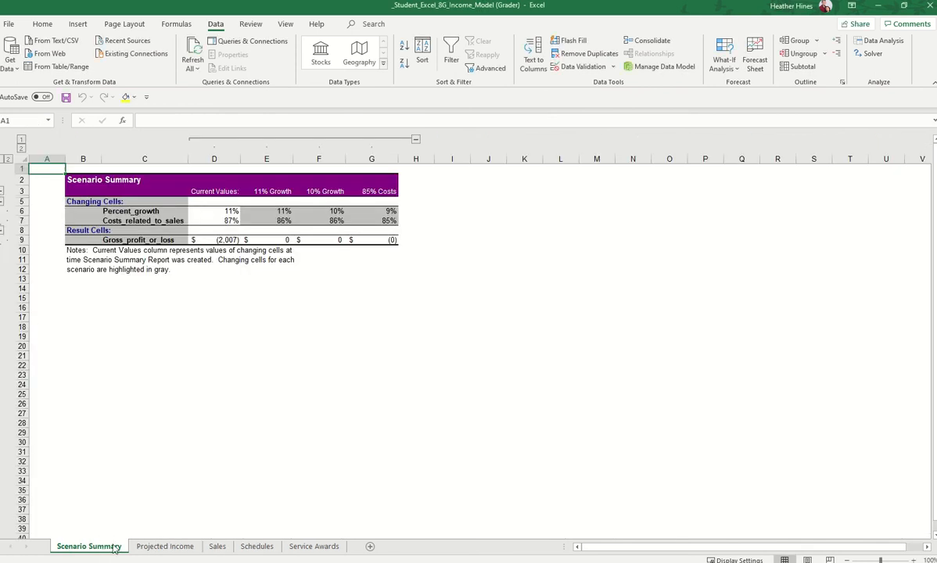
mouse_move(222, 210)
left_mouse_down()
mouse_move(305, 210)
mouse_move(222, 210)
left_mouse_up()
left_click_drag(303, 211, 286, 209)
left_click(329, 210)
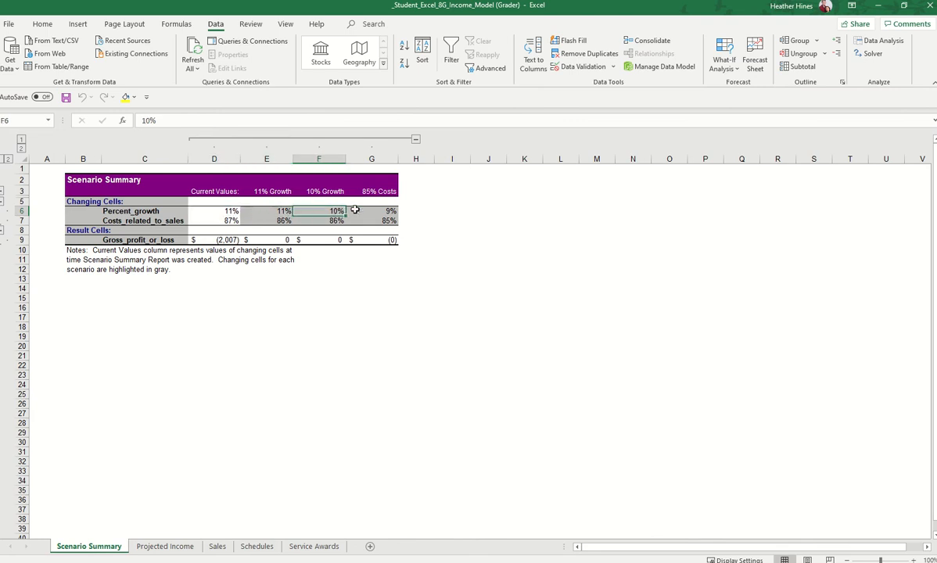
left_click(390, 212)
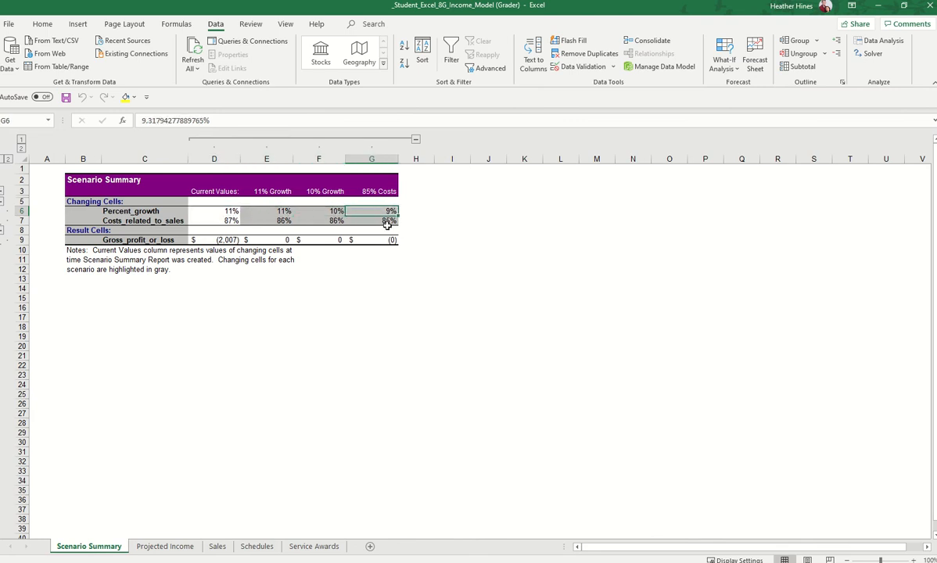
On the Projected Income worksheet, set Month in cell B15 to 1 and Percent growth in cell B16 to 10%.
left_click(160, 546)
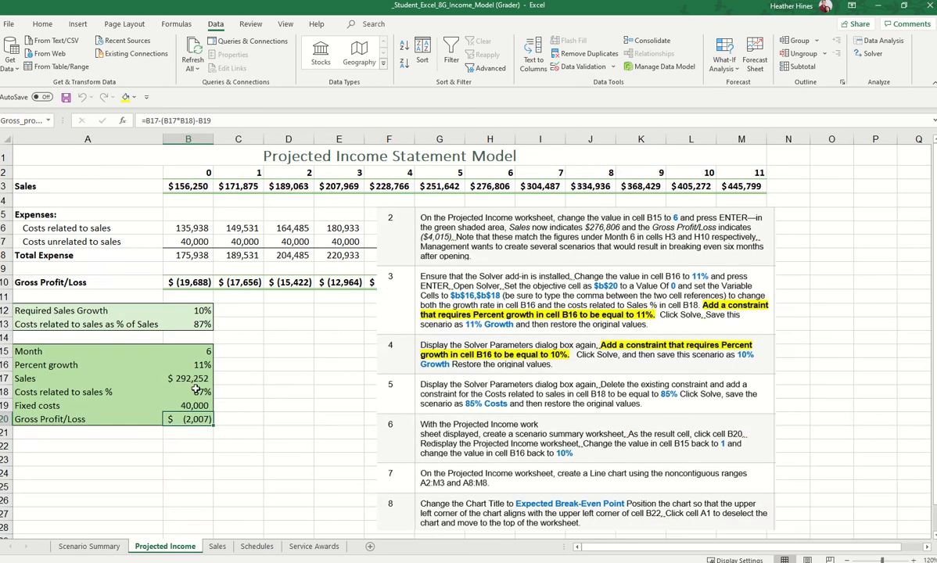
left_click(197, 352)
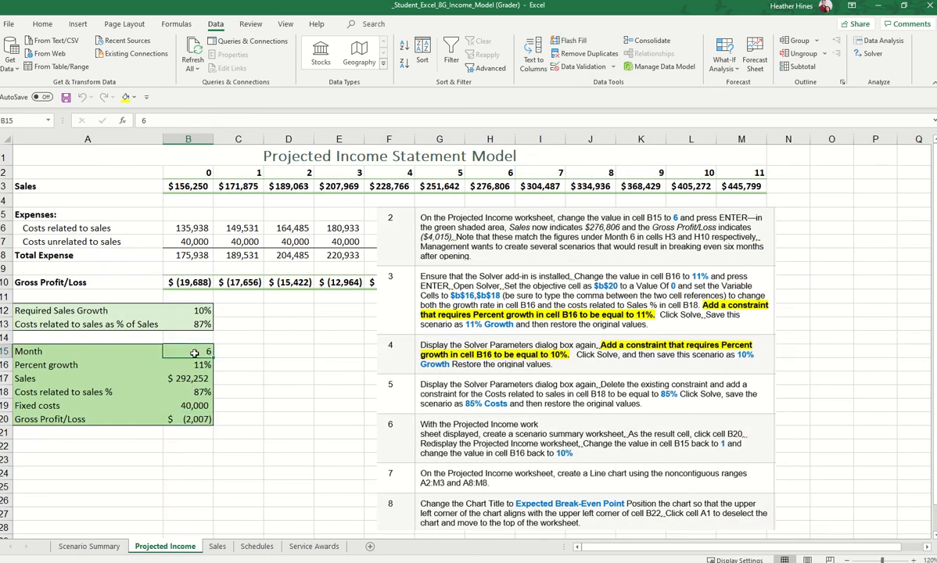
type("1")
key("Return")
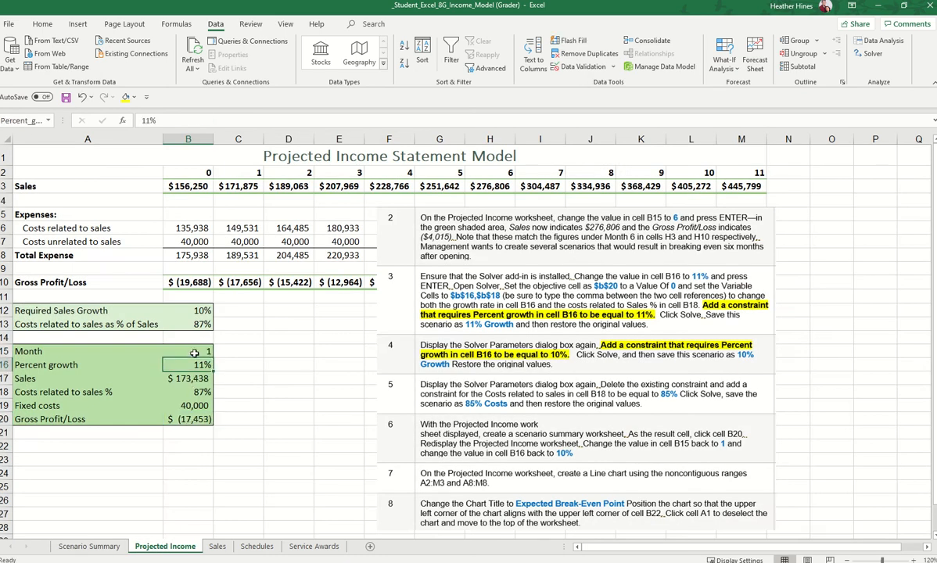
type("10")
key("Return")
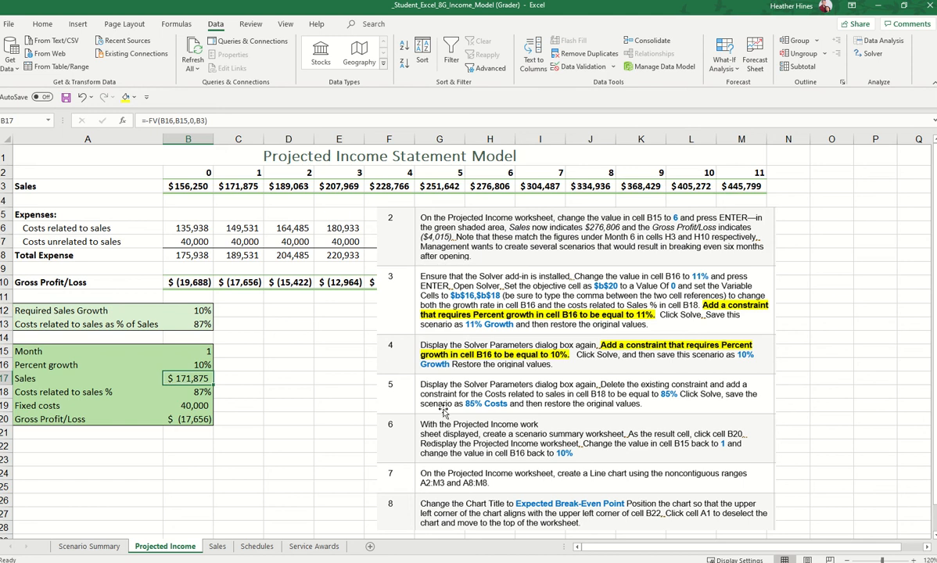
Clear the income statement rows by keeping a copy of the instructions picture below them and removing the original picture.
left_click(470, 454)
left_click_drag(470, 443, 507, 408)
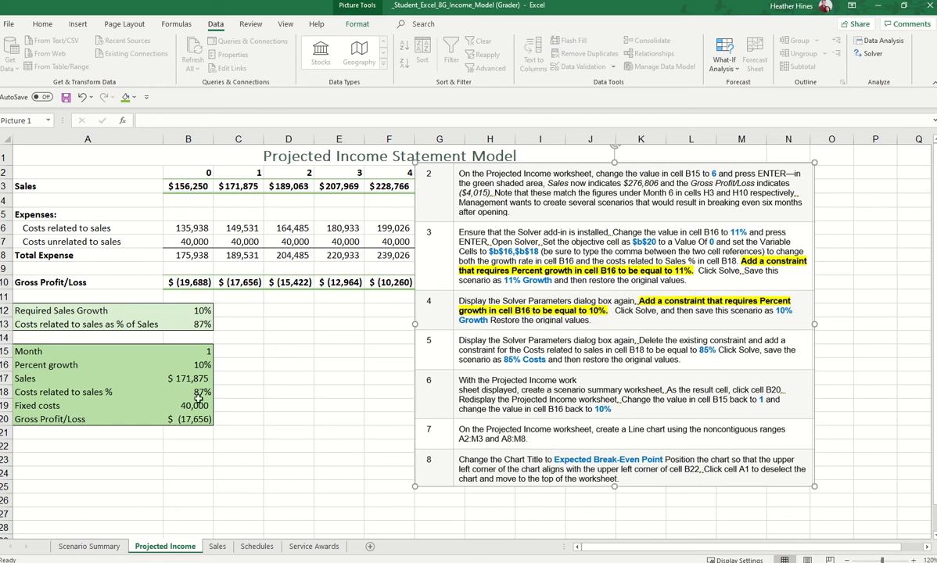
left_click_drag(552, 284, 638, 342)
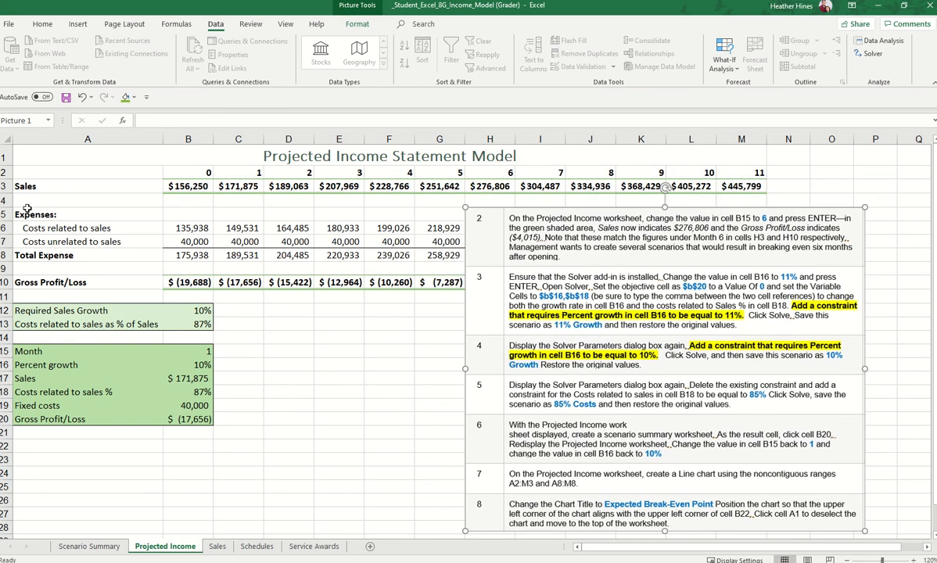
left_click_drag(41, 164, 755, 188)
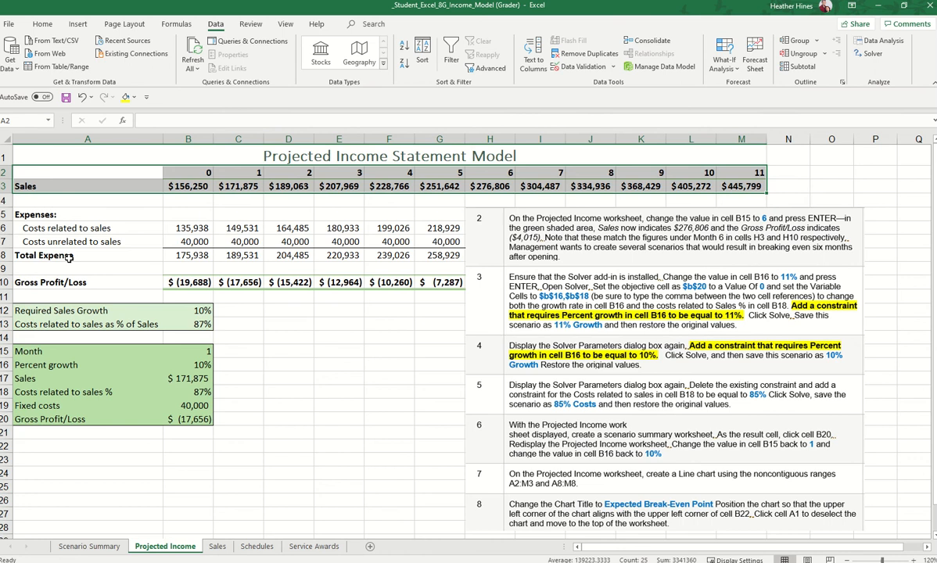
left_click_drag(69, 255, 714, 344)
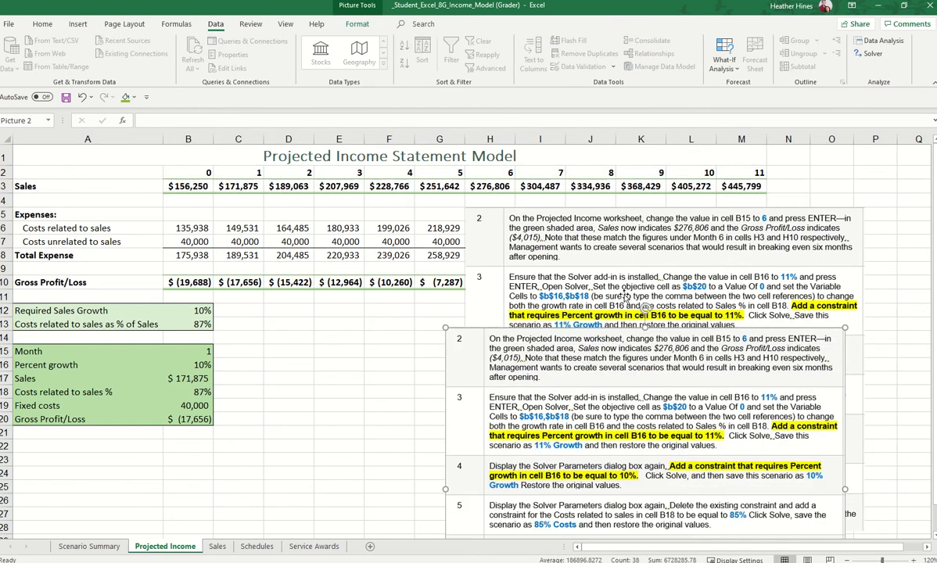
left_click(339, 391)
left_click_drag(629, 191, 629, 201)
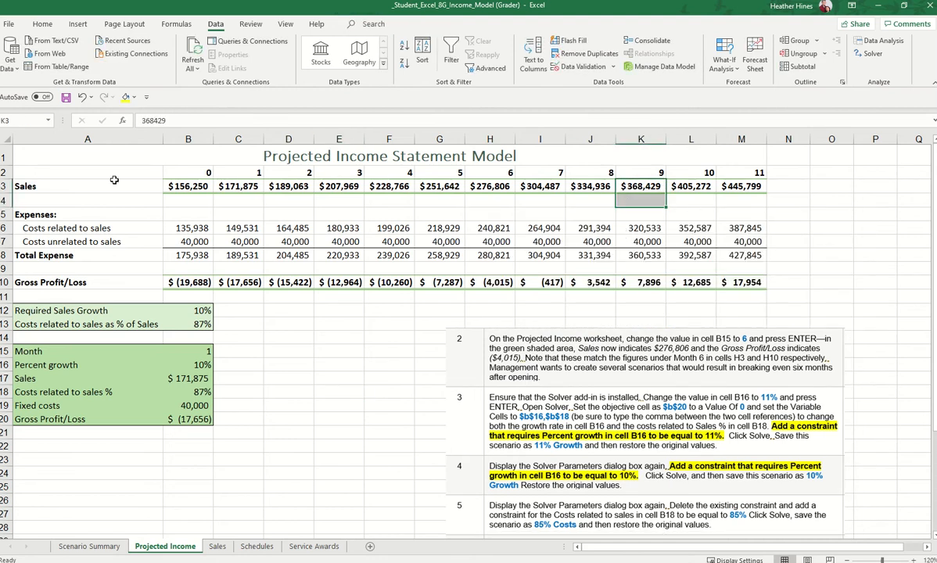
Insert a 2-D line chart from the noncontiguous ranges A2:M3 and A8:M8 of the income statement.
left_click_drag(86, 186, 743, 184)
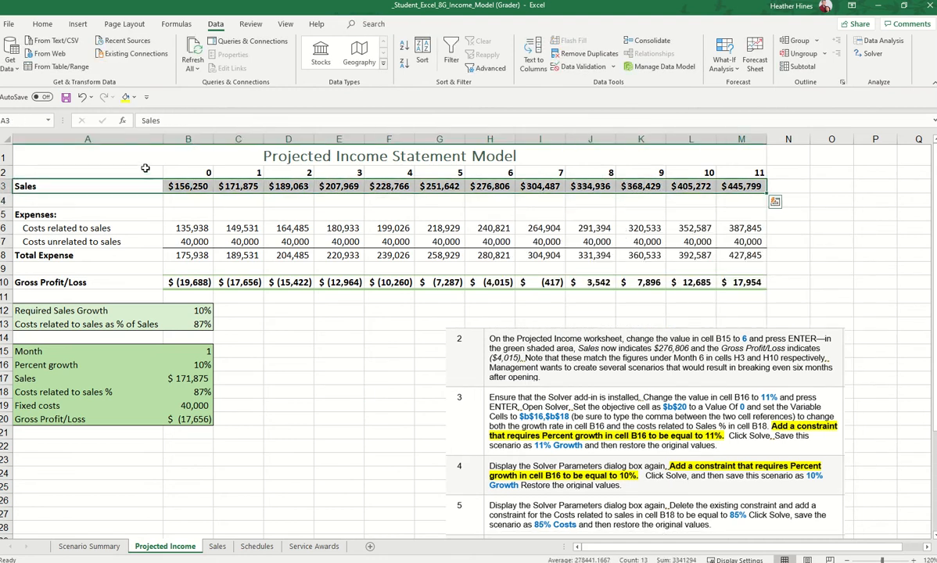
left_click_drag(133, 173, 743, 187)
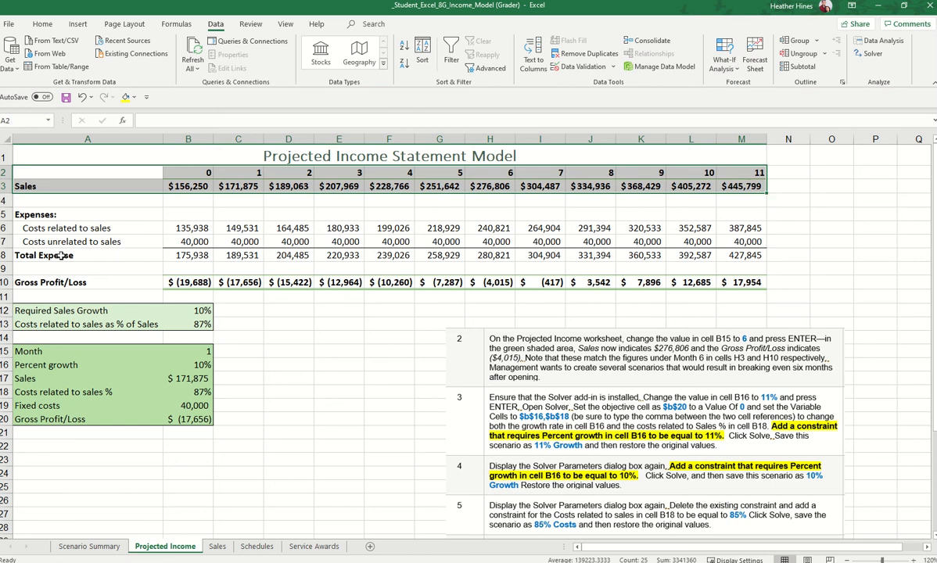
left_click_drag(61, 256, 735, 248)
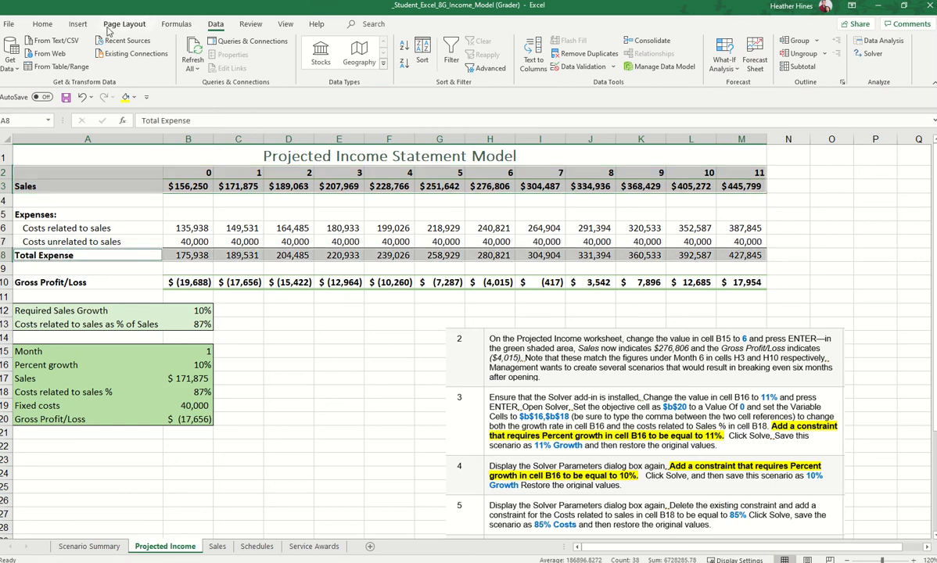
left_click(77, 23)
left_click(425, 40)
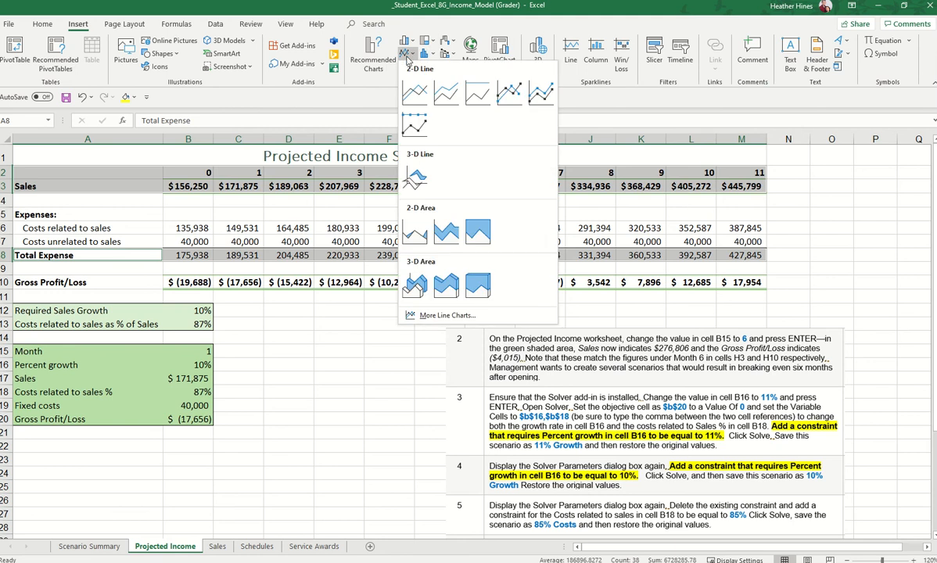
left_click(419, 92)
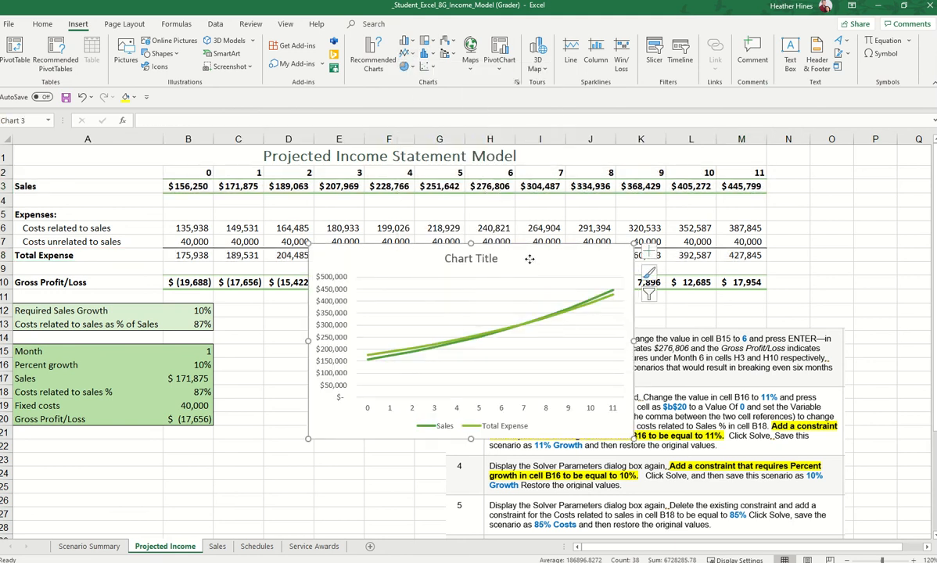
Move the line chart below the green shaded input cells so that its upper edge starts at row 22.
left_click_drag(529, 259, 300, 355)
left_click(883, 420)
scroll(821, 395, "down", 3)
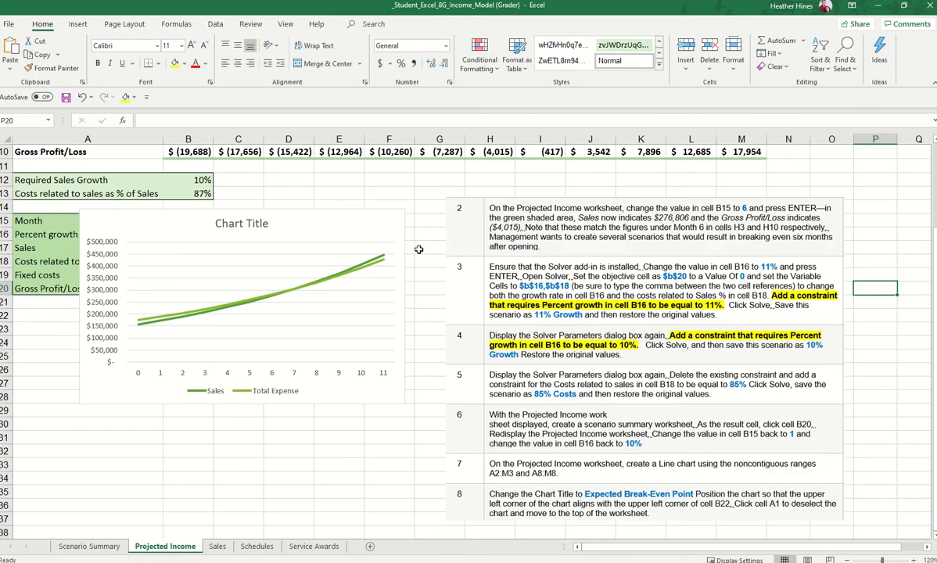
left_click_drag(391, 221, 348, 317)
Change the chart title to Expected Break-Even Point and nudge the chart so its upper left corner sits in cell A22.
left_click(186, 325)
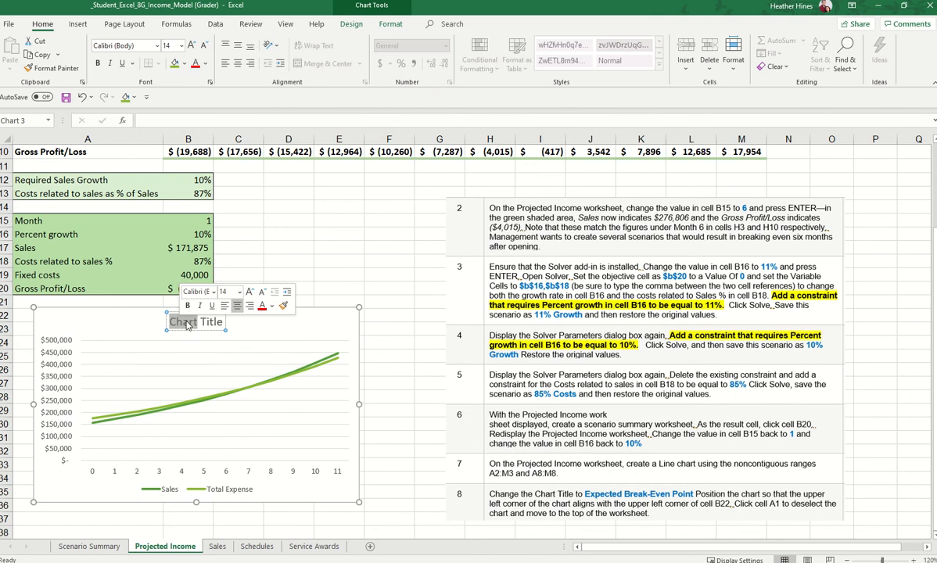
double_click(187, 325)
left_click_drag(225, 320, 168, 321)
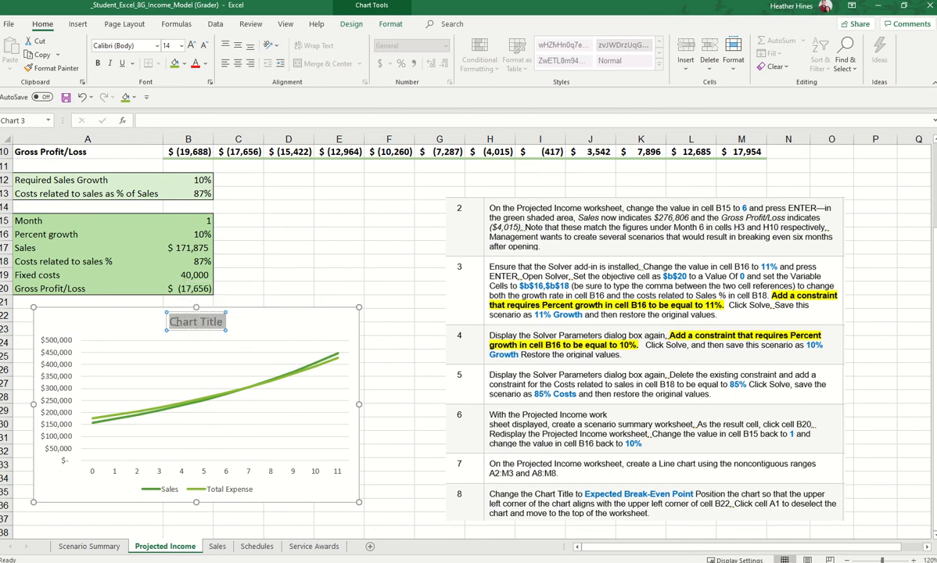
type("Expecte")
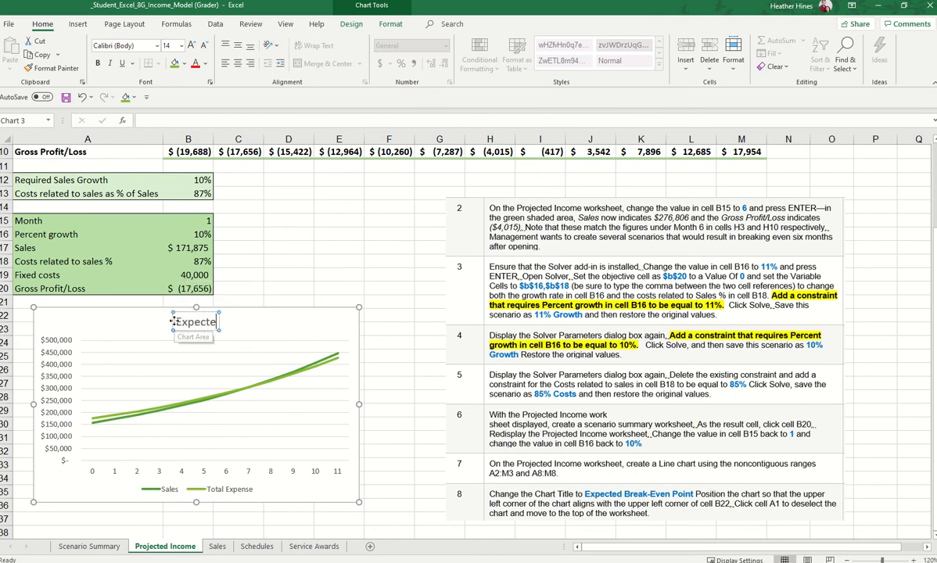
type("d Break-Even Point")
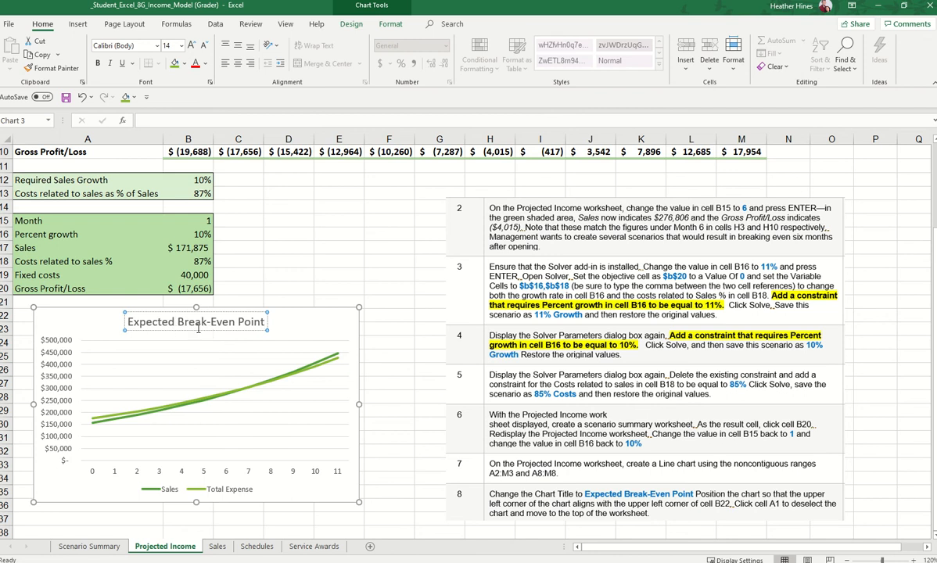
left_click_drag(286, 331, 270, 336)
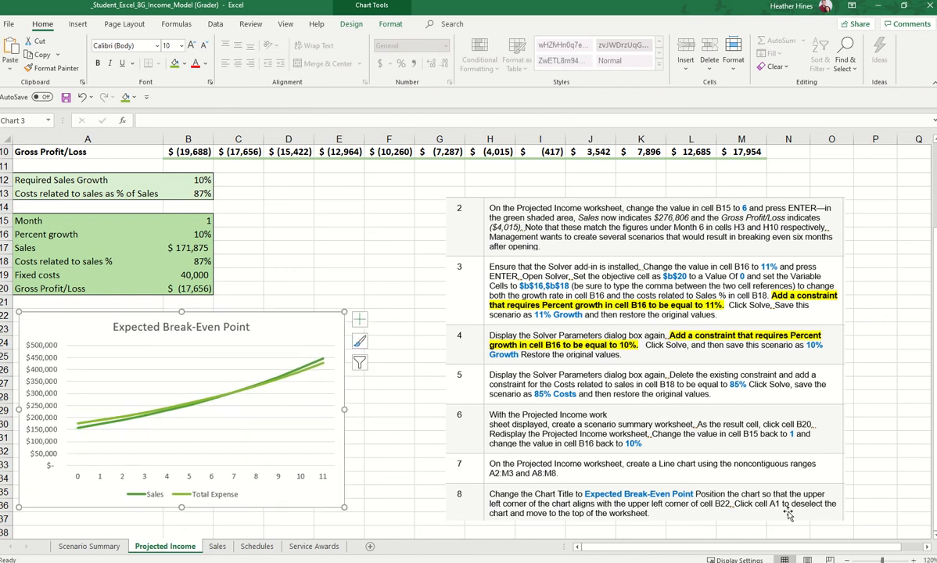
left_click(412, 236)
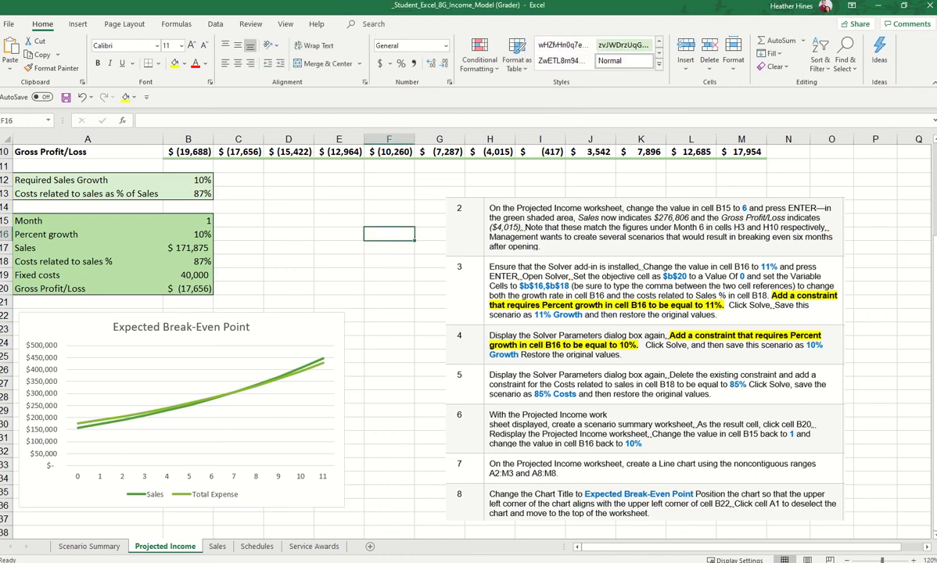
Display the Sales worksheet and check in the Excel options whether the Analysis ToolPak add-in is active.
left_click(218, 547)
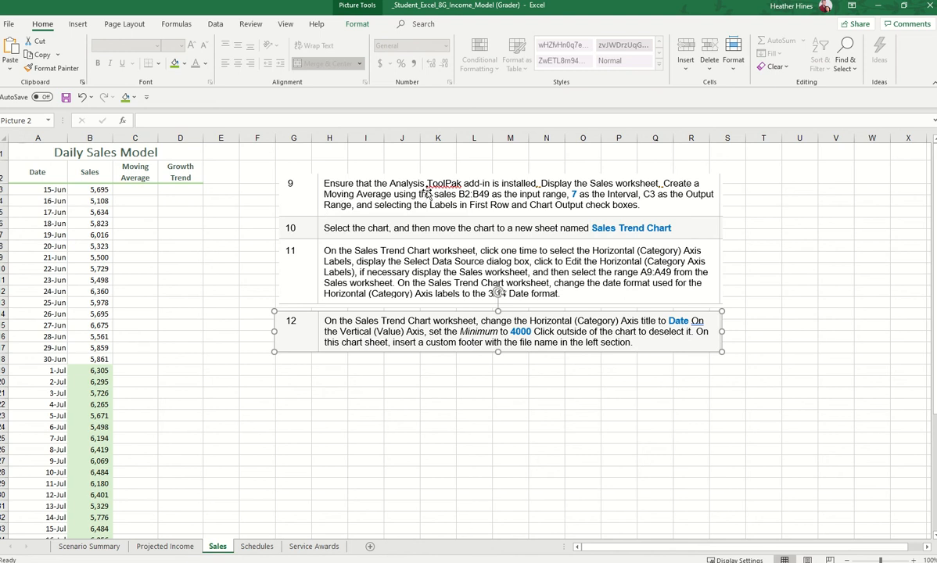
left_click(10, 25)
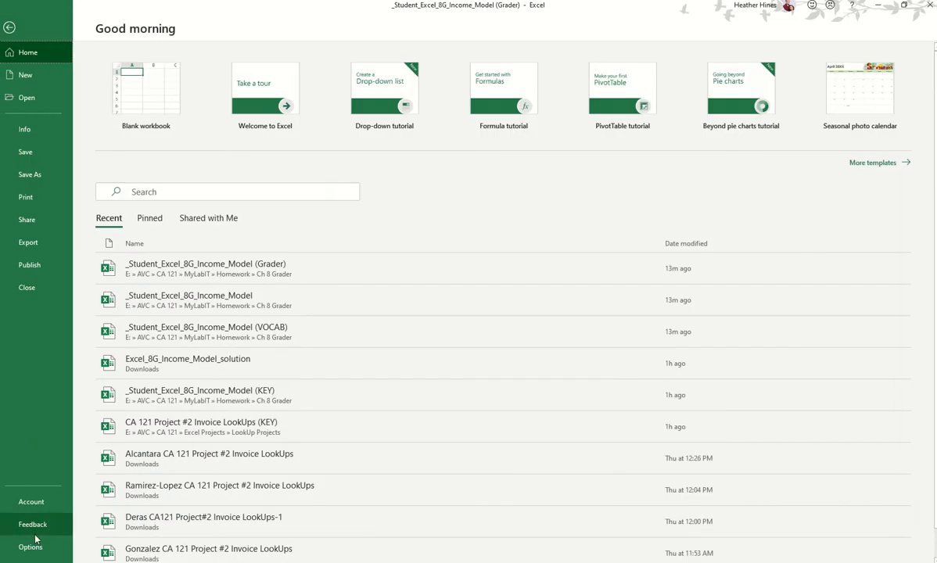
left_click(23, 546)
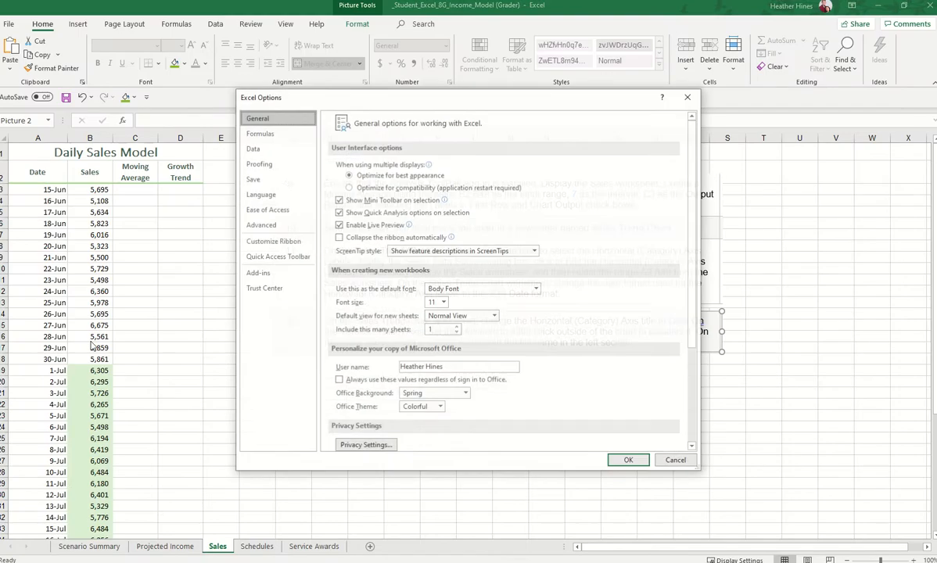
left_click(283, 279)
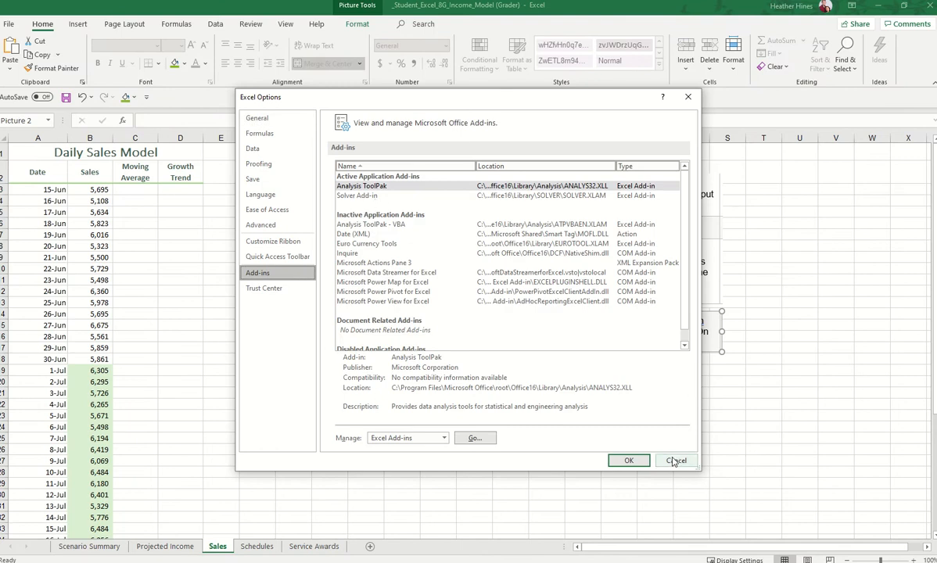
left_click(675, 461)
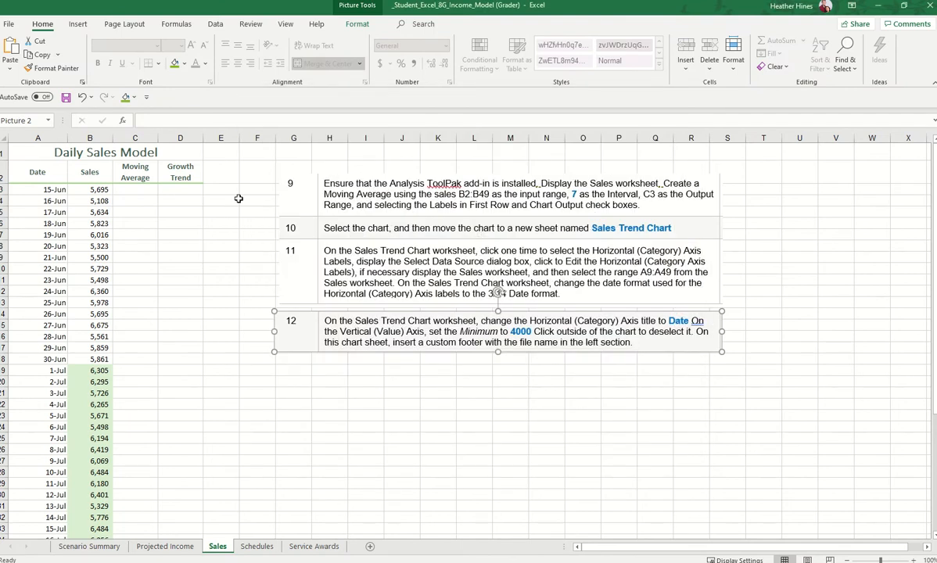
Examine the first daily sales figures in B3 to B8 alongside the empty Moving Average column.
left_click(148, 189)
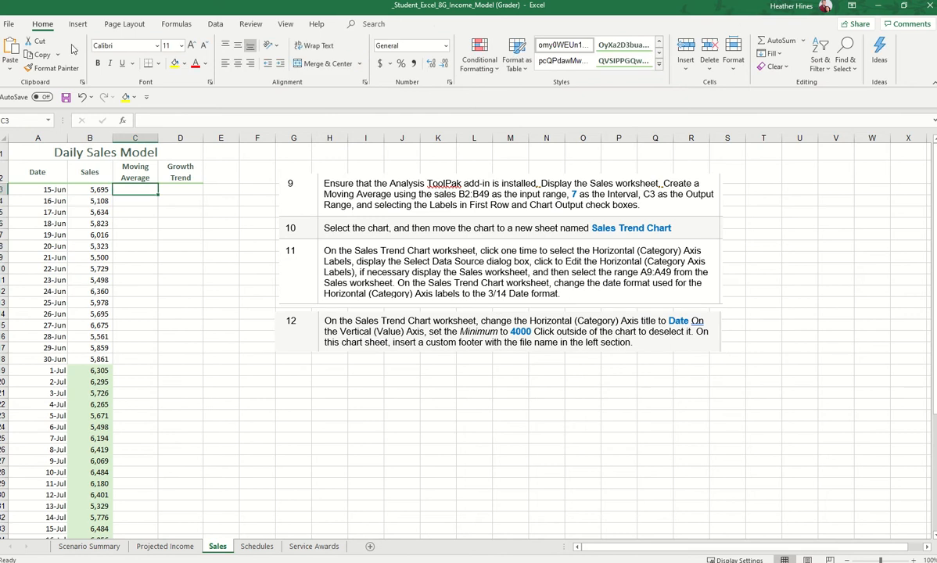
mouse_move(128, 195)
left_mouse_down()
mouse_move(149, 420)
mouse_move(142, 187)
mouse_move(130, 192)
left_mouse_up()
left_click(100, 189)
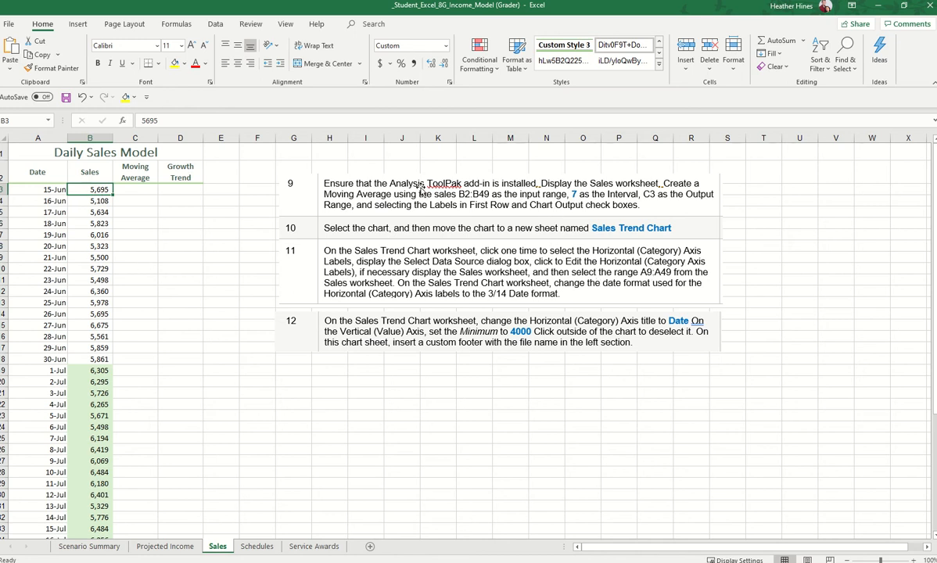
left_click(89, 203)
left_click(88, 212)
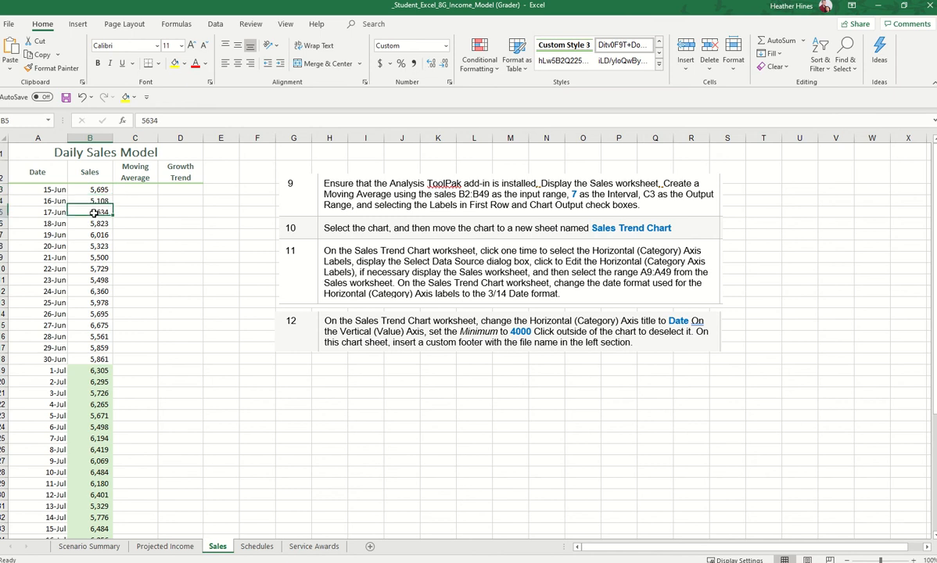
left_click(88, 223)
left_click(89, 234)
left_click(89, 246)
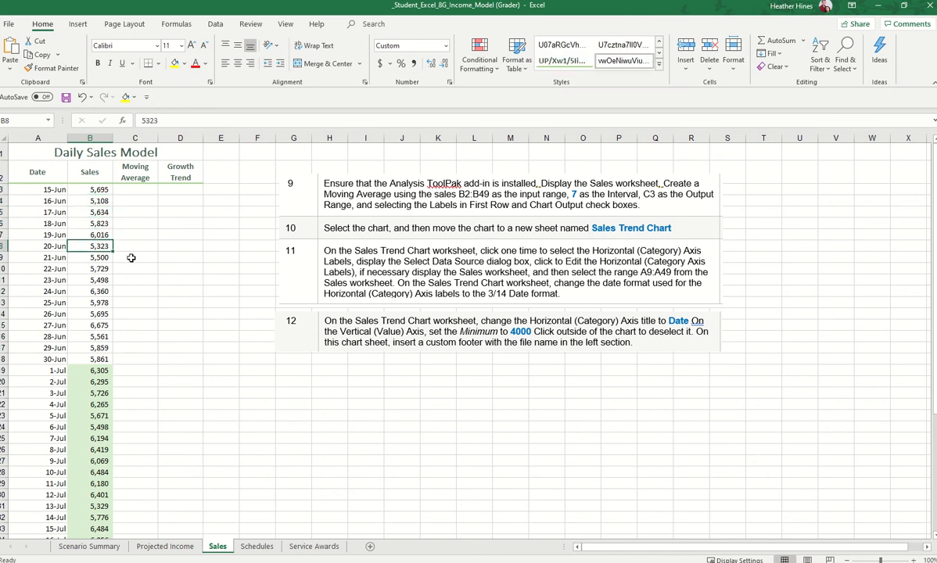
Start a Moving Average data analysis on the Sales worksheet with B2:B49 as the input range.
left_click(131, 191)
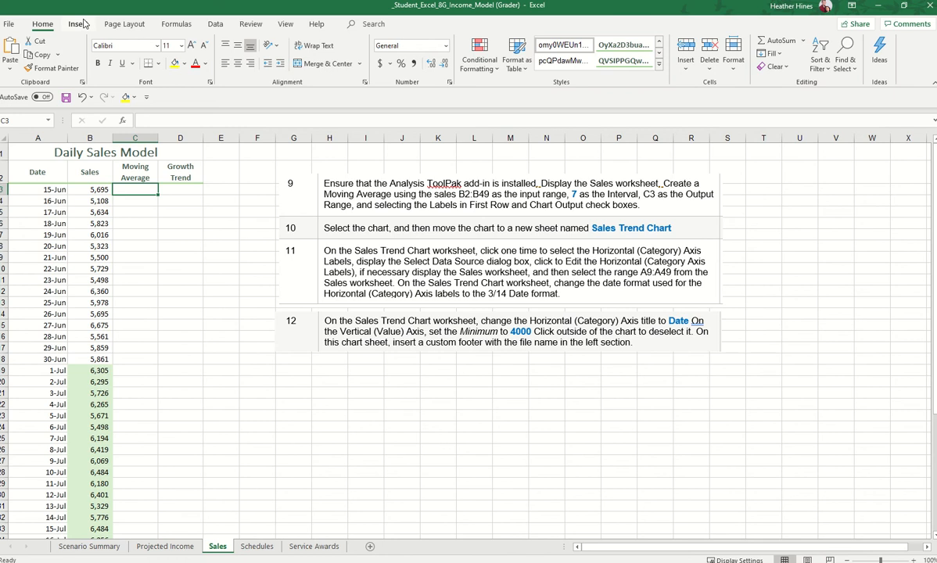
left_click(215, 25)
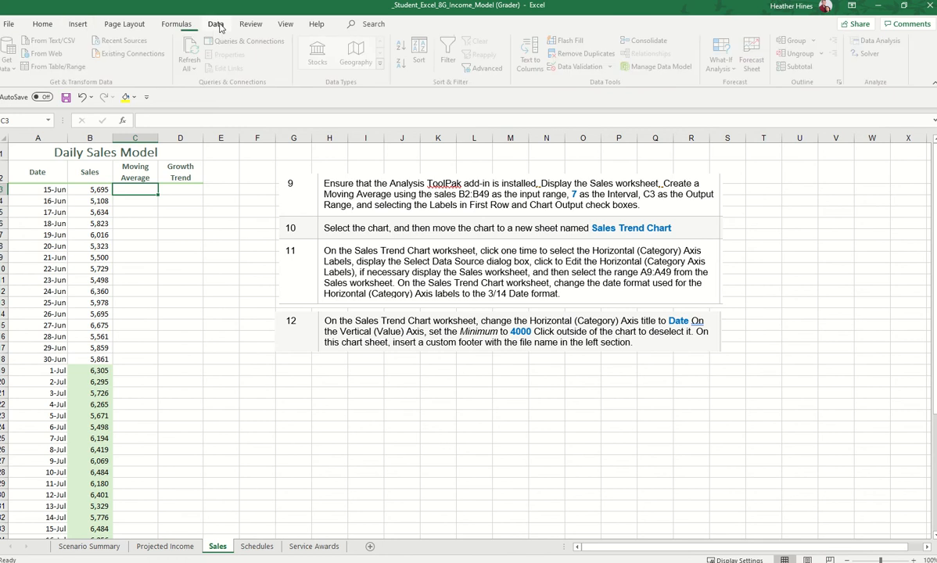
left_click(879, 41)
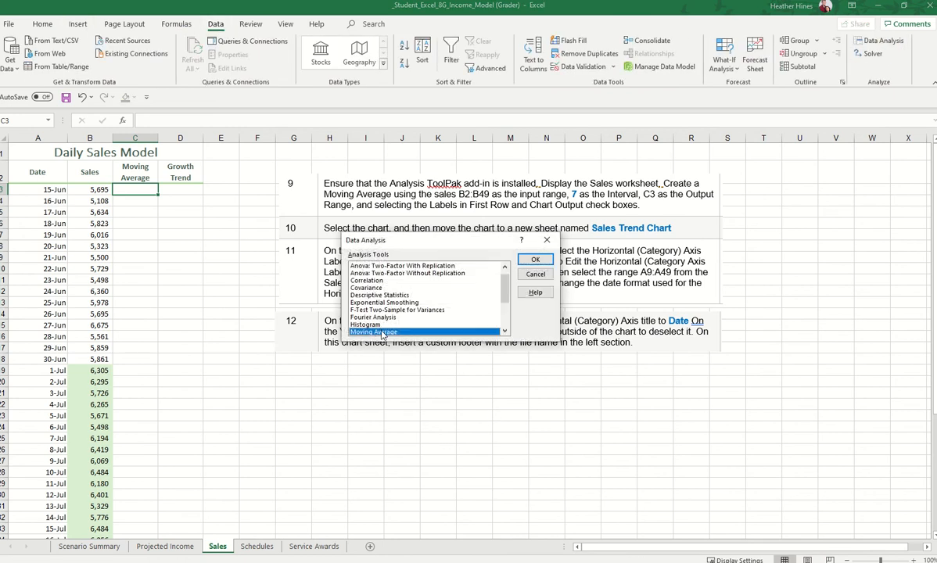
left_click(535, 259)
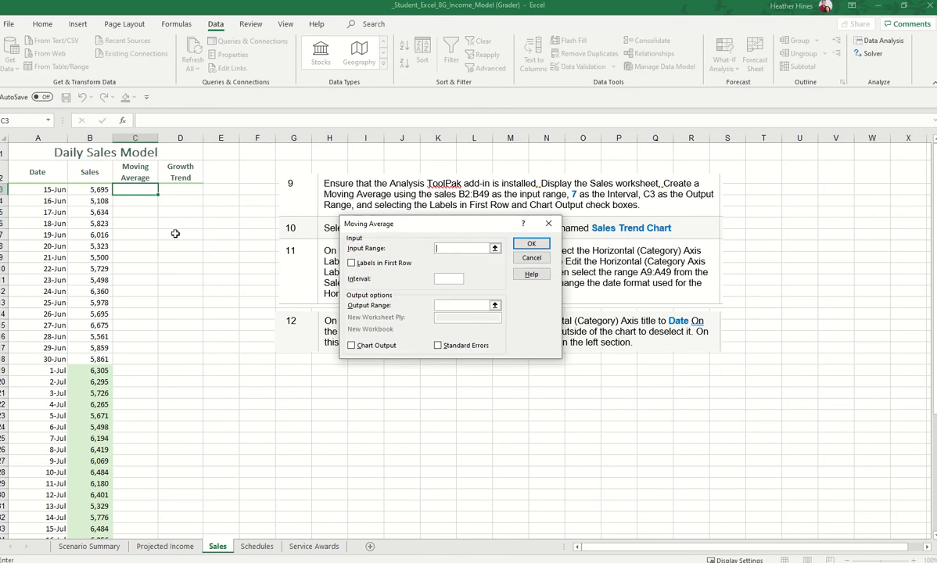
left_click(101, 172)
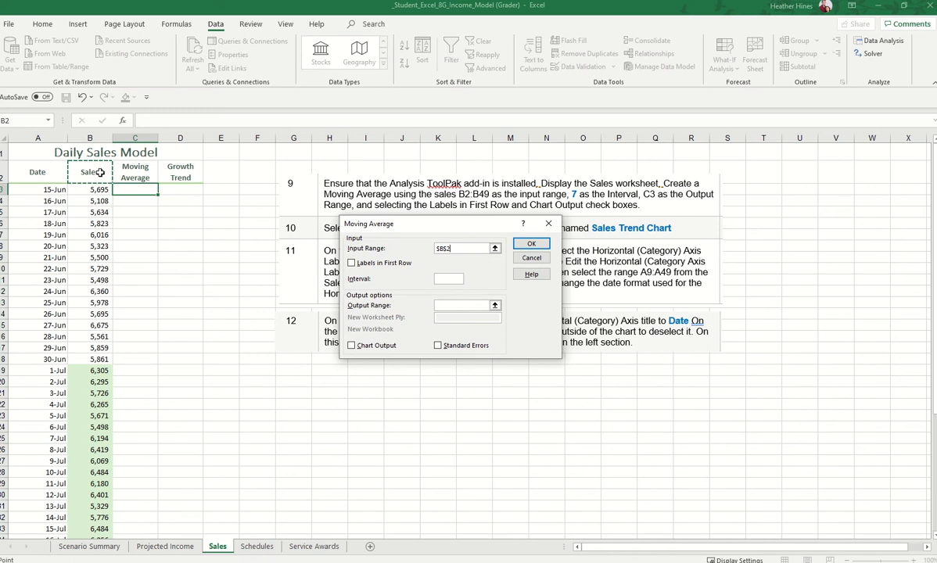
key("ctrl+shift+Down")
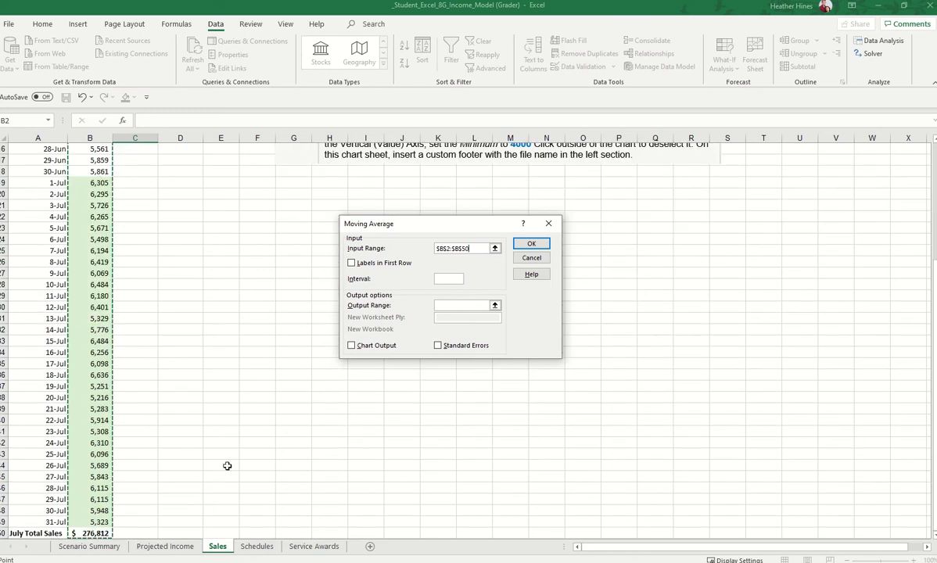
left_click(464, 248)
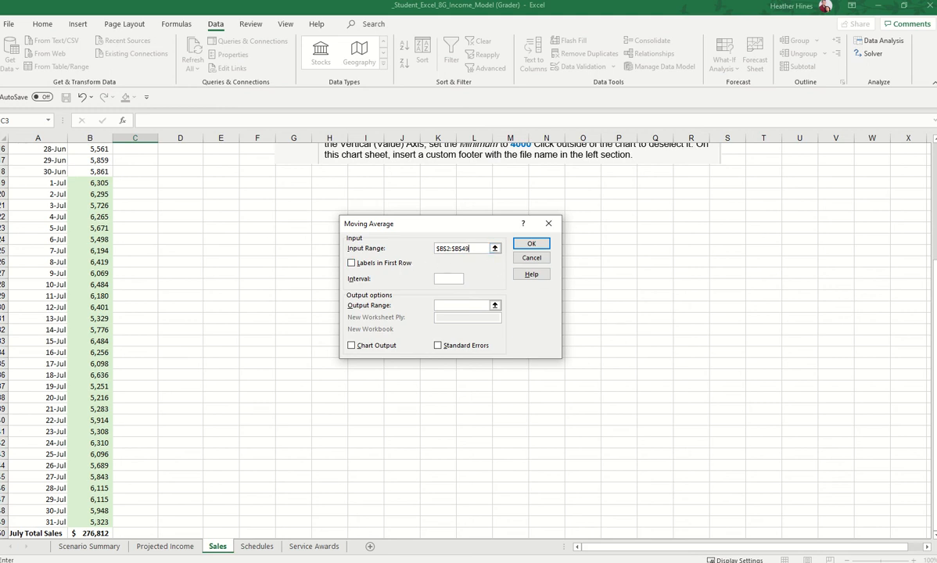
left_click_drag(929, 304, 908, 156)
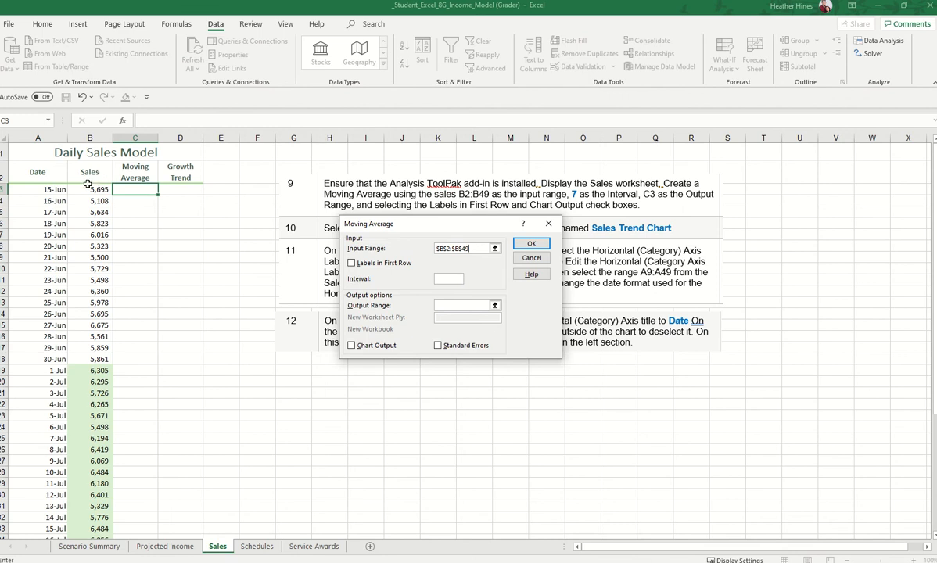
Generate the moving average with labels in the first row, an interval of 7 and cell C3 as the output range.
left_click(375, 265)
left_click(453, 279)
left_click(148, 190)
left_click(532, 244)
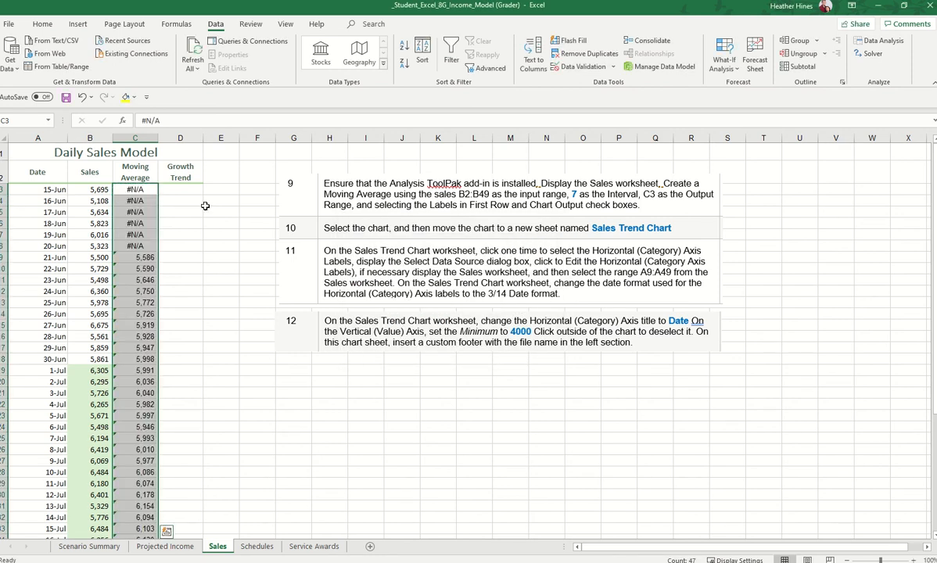
Examine the first Moving Average results in C3 to C8 against the daily sales values beside them.
left_click(151, 189)
left_click(141, 212)
left_click(141, 223)
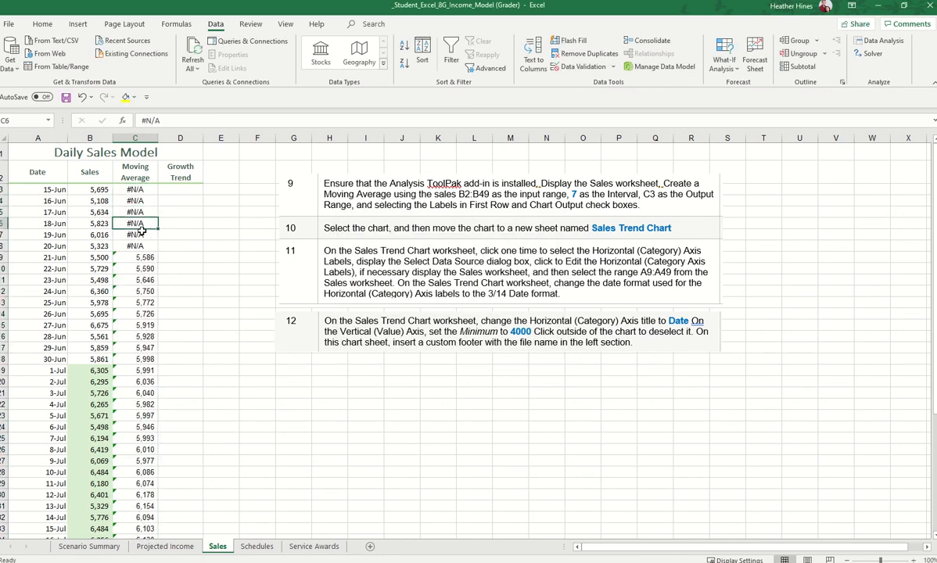
left_click(141, 235)
left_click(143, 245)
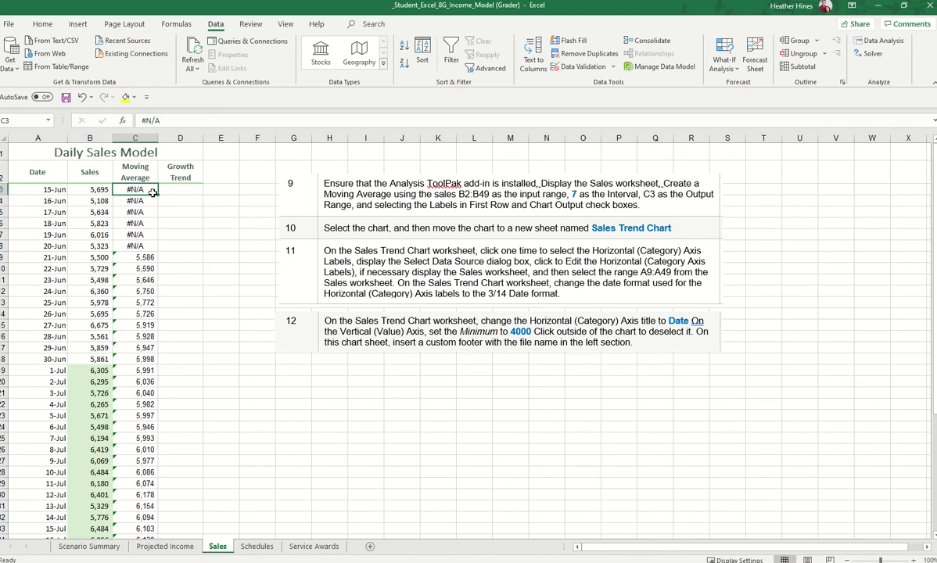
left_click(97, 191)
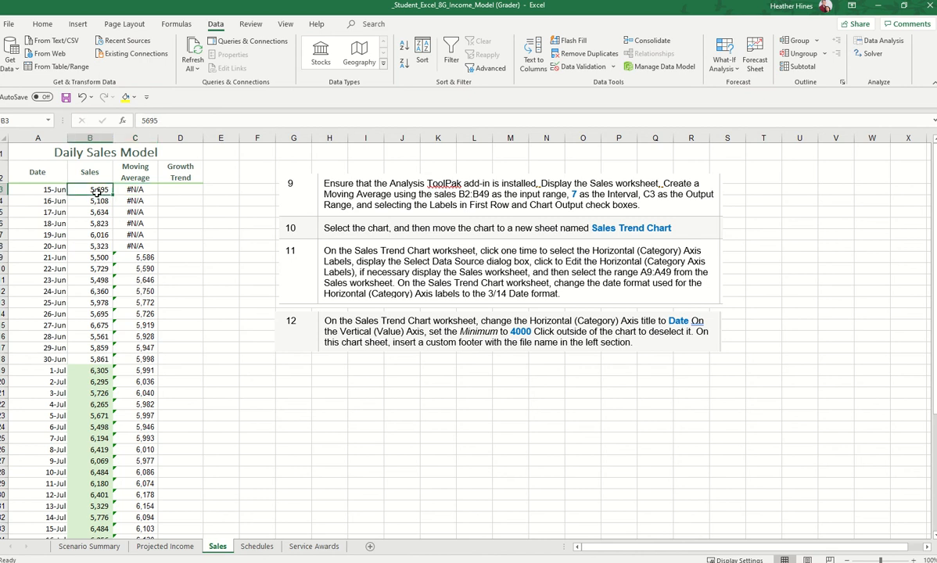
left_click(136, 191)
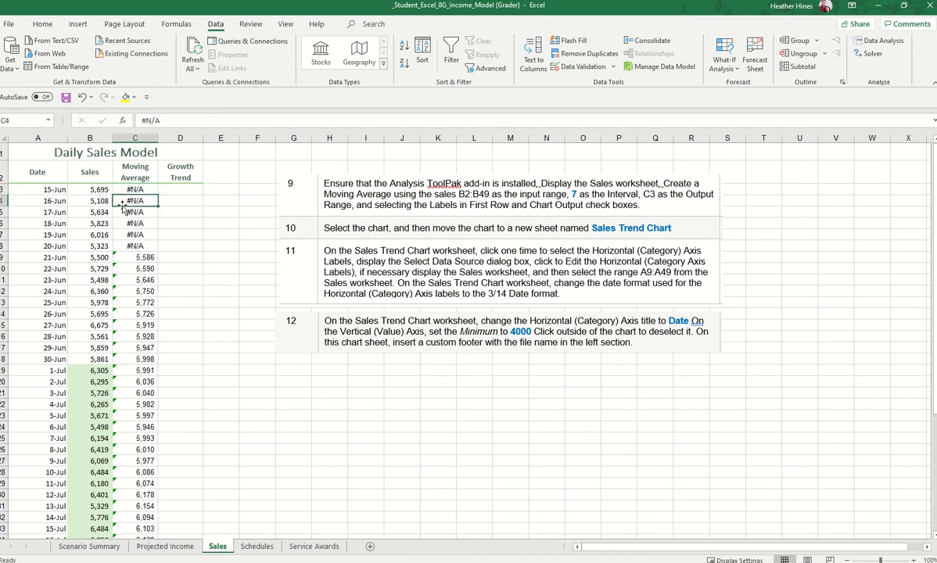
left_click(89, 199)
left_click(136, 212)
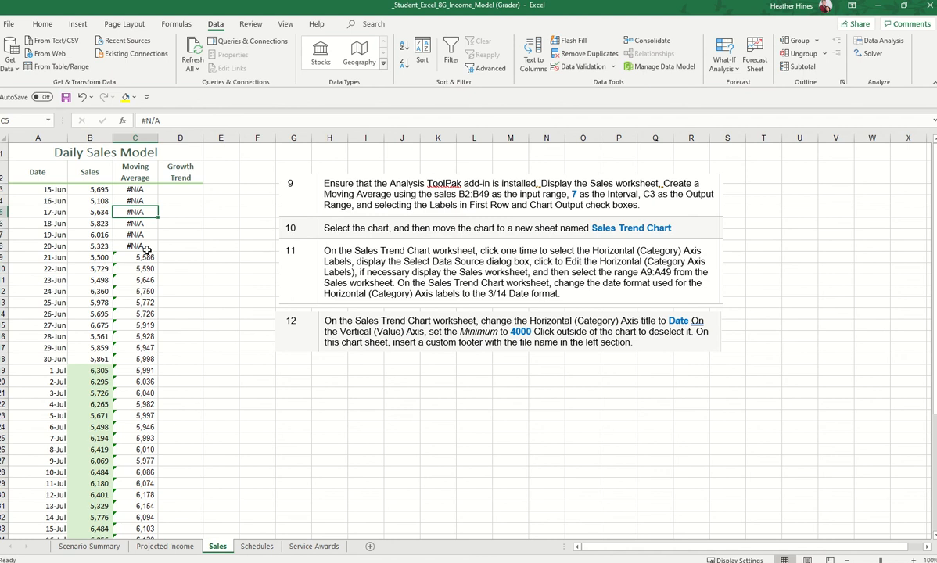
Examine the daily sales values from B4 downward and the average formula in C9.
left_click(95, 200)
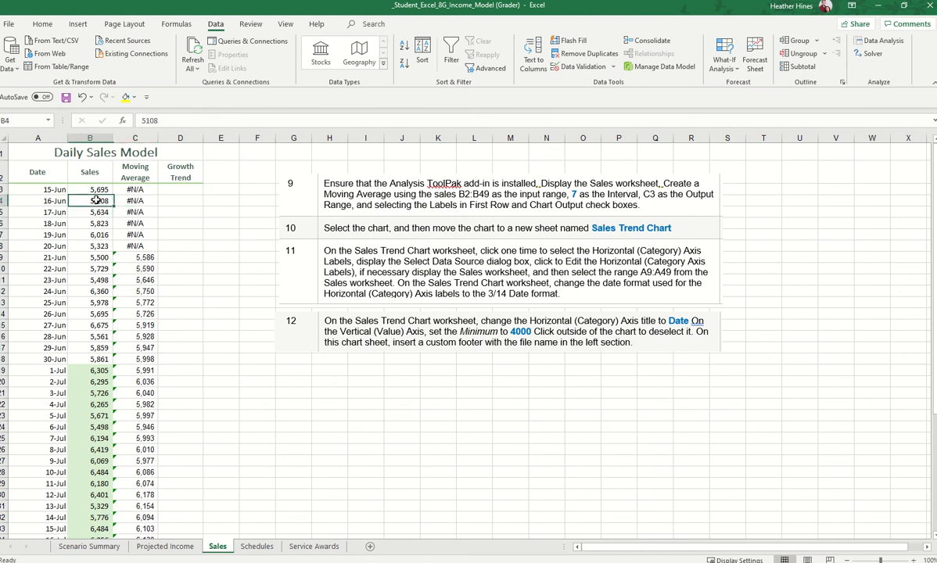
key("Down")
key("Down")
key("Down")
key("Down")
key("Down")
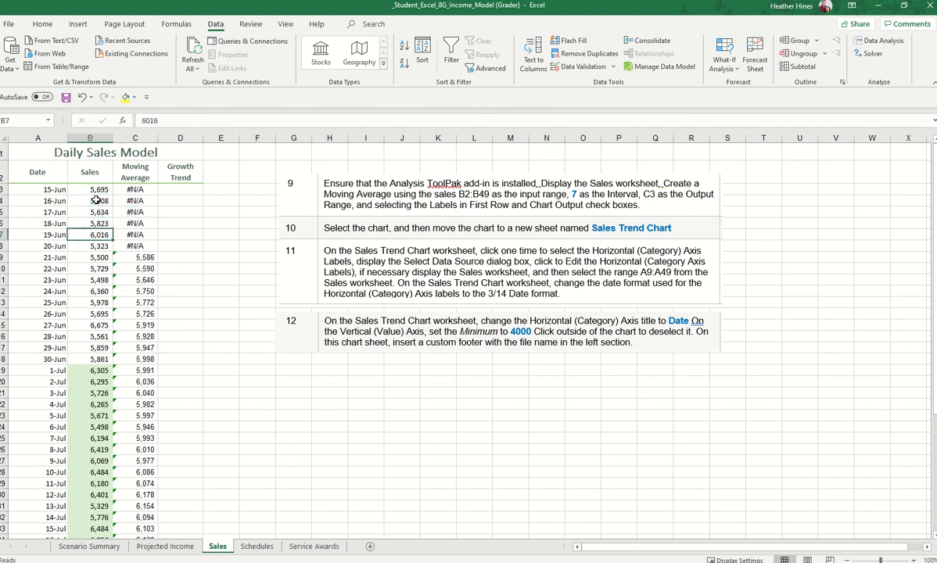
left_click(129, 255)
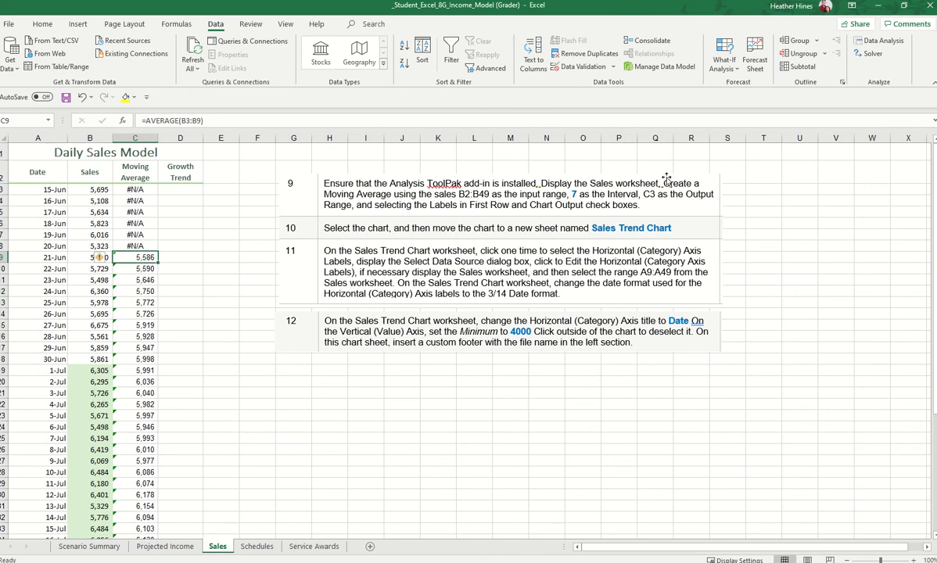
Rerun the Moving Average analysis with chart output for B2:B49, interval 7 and output C3, overwriting the existing results.
left_click(879, 40)
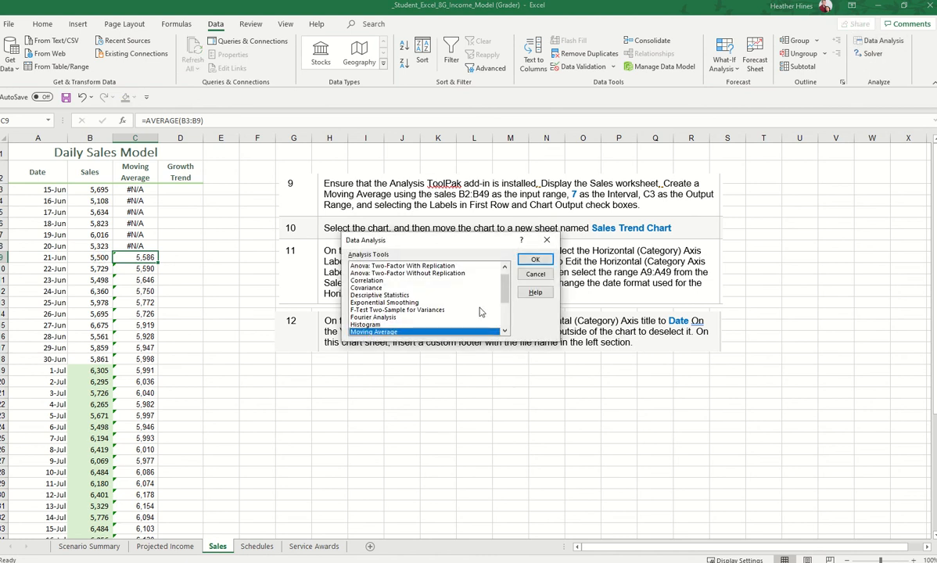
left_click(536, 259)
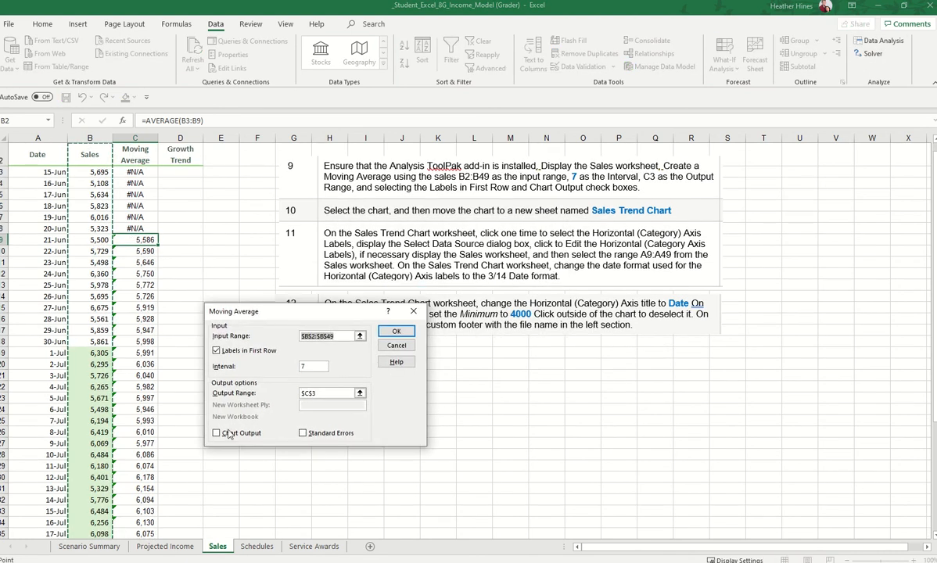
left_click(241, 435)
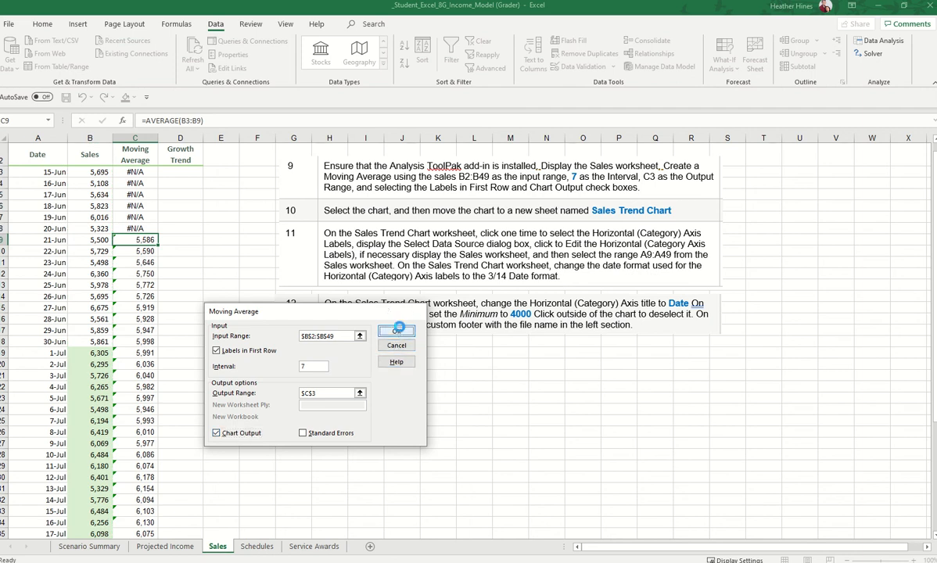
left_click(399, 329)
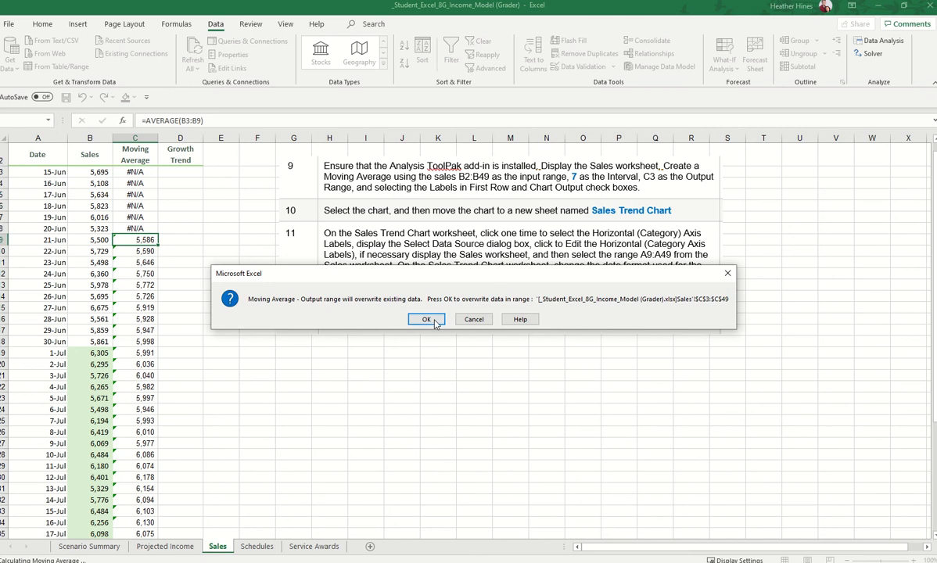
left_click(424, 319)
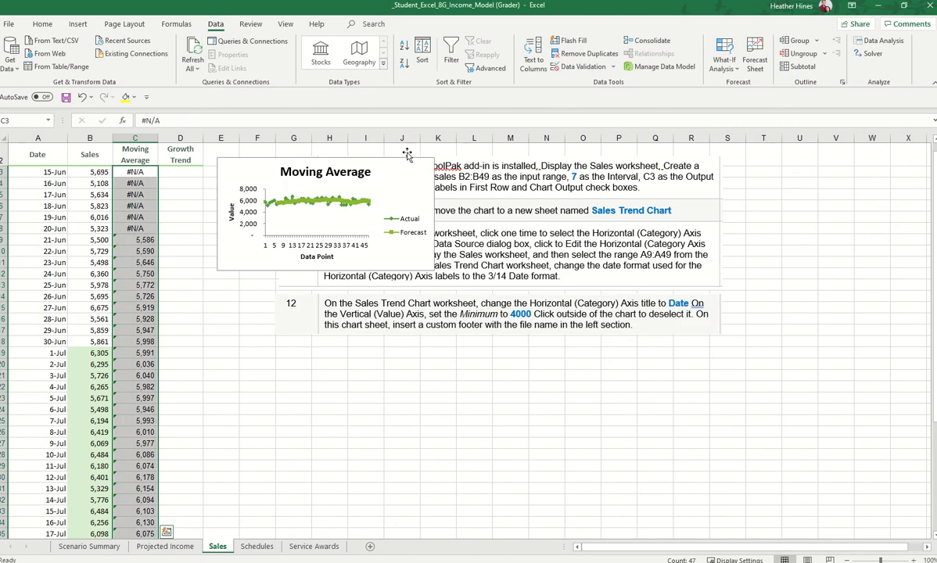
Move the Moving Average chart to a new sheet named Sales Trend Chart.
left_click_drag(391, 167, 391, 360)
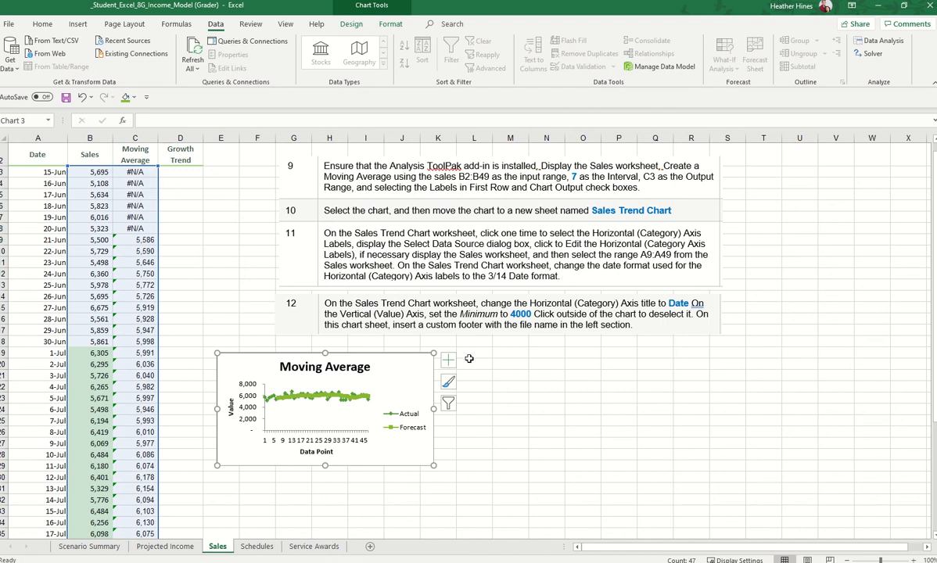
right_click(412, 370)
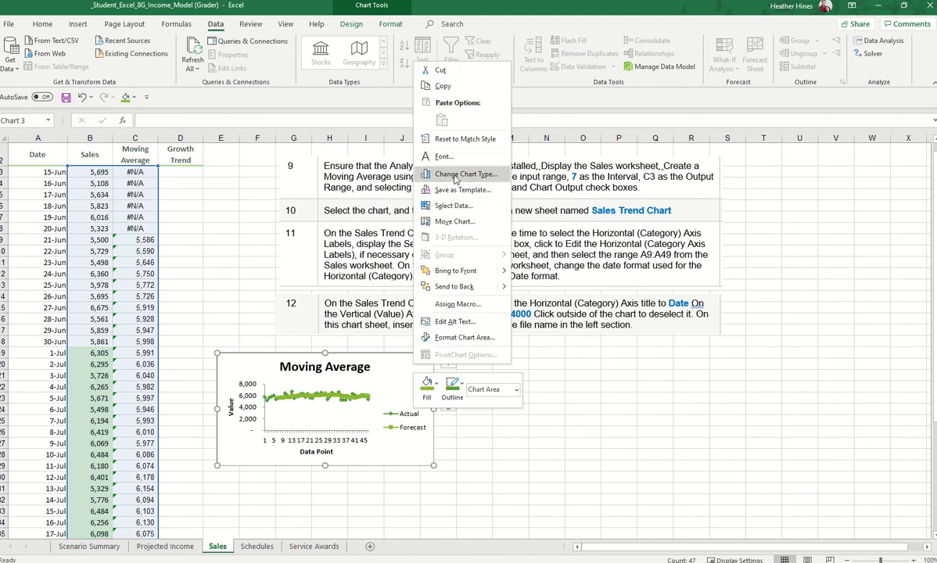
left_click(455, 221)
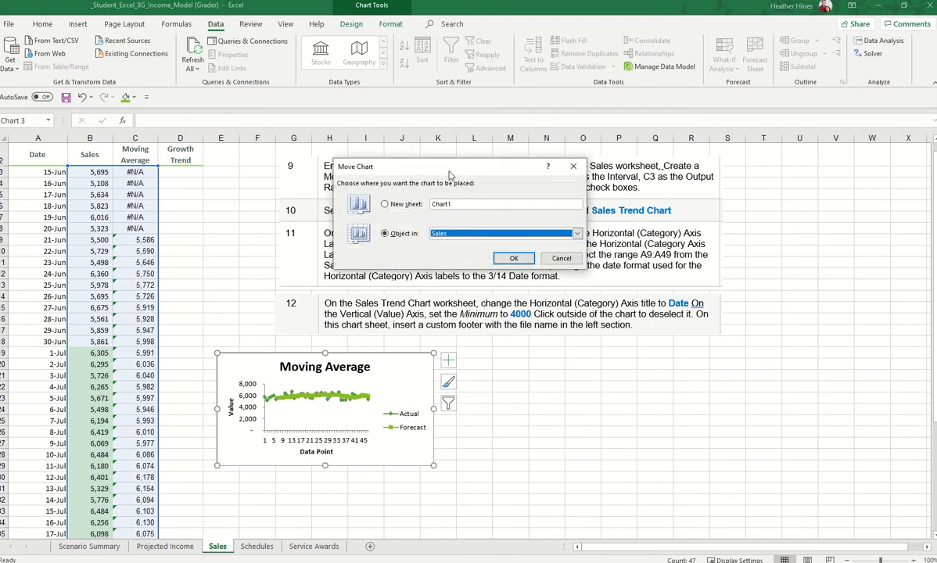
left_click(509, 310)
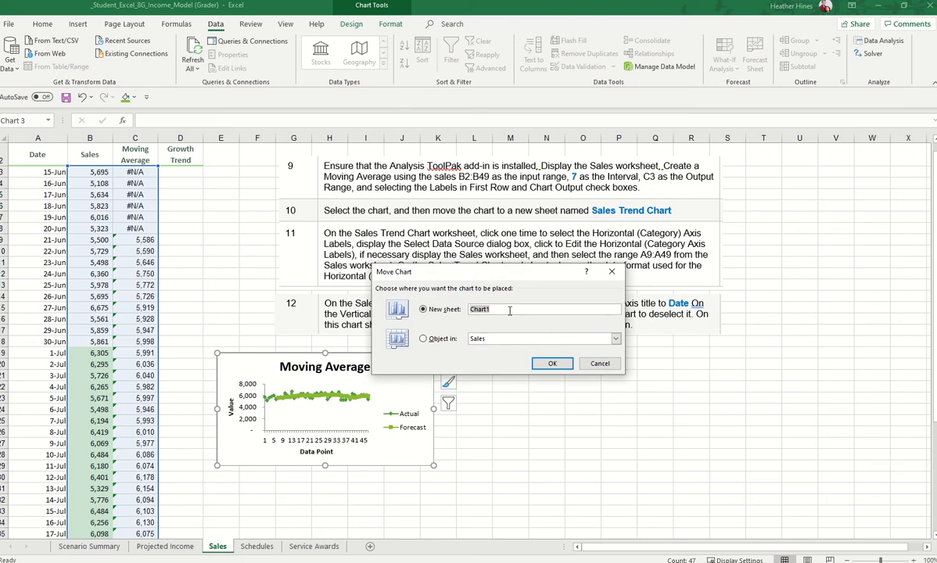
type("Sales Trend")
key("Return")
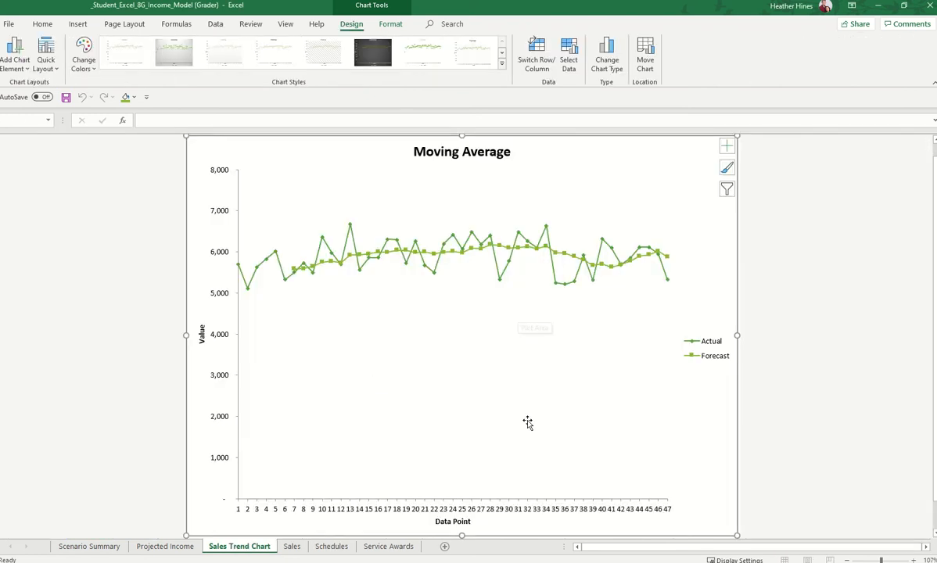
Copy the two instruction pictures from the Sales worksheet onto the Sales Trend Chart sheet and reposition the picture with instructions 9 to 11.
left_click(292, 546)
left_click(515, 319)
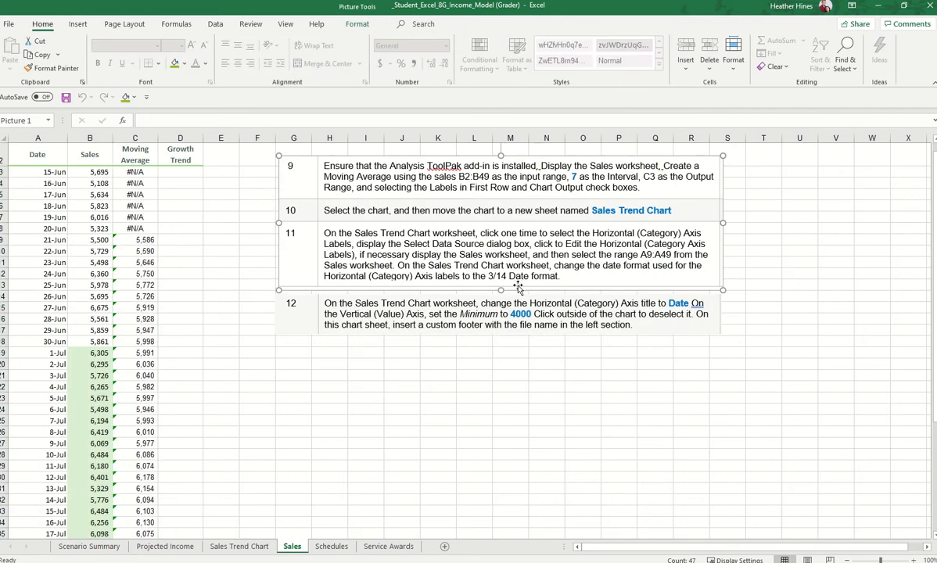
key("ctrl+c")
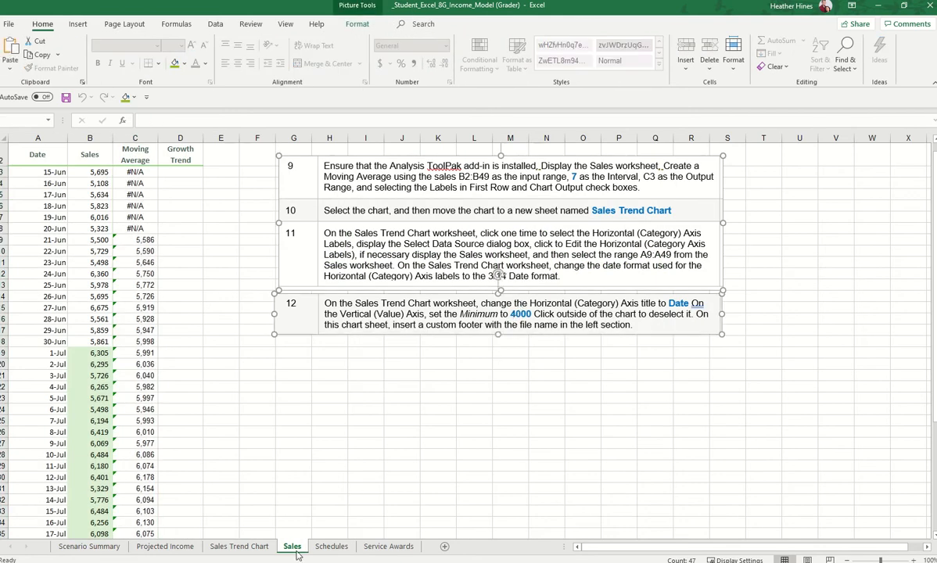
left_click(258, 547)
key("ctrl+v")
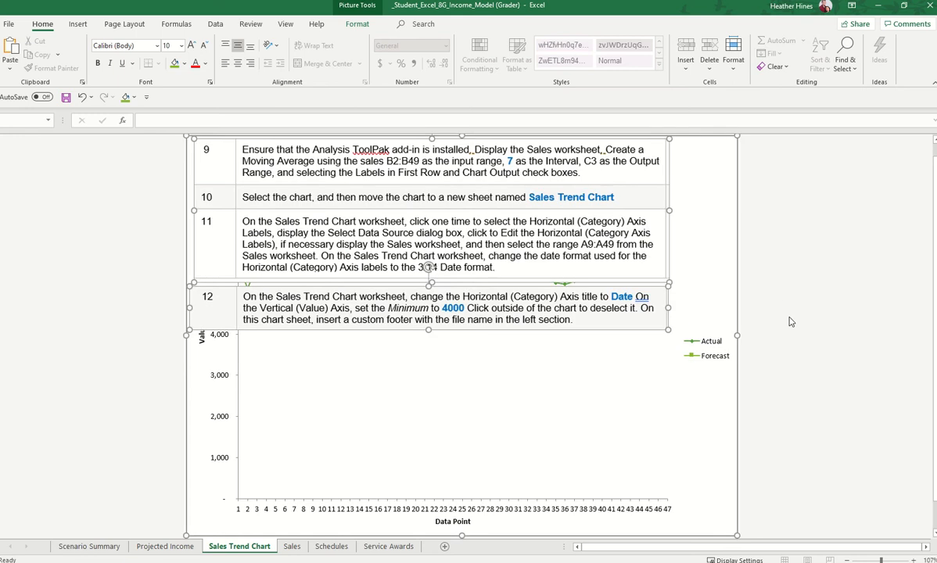
left_click(790, 321)
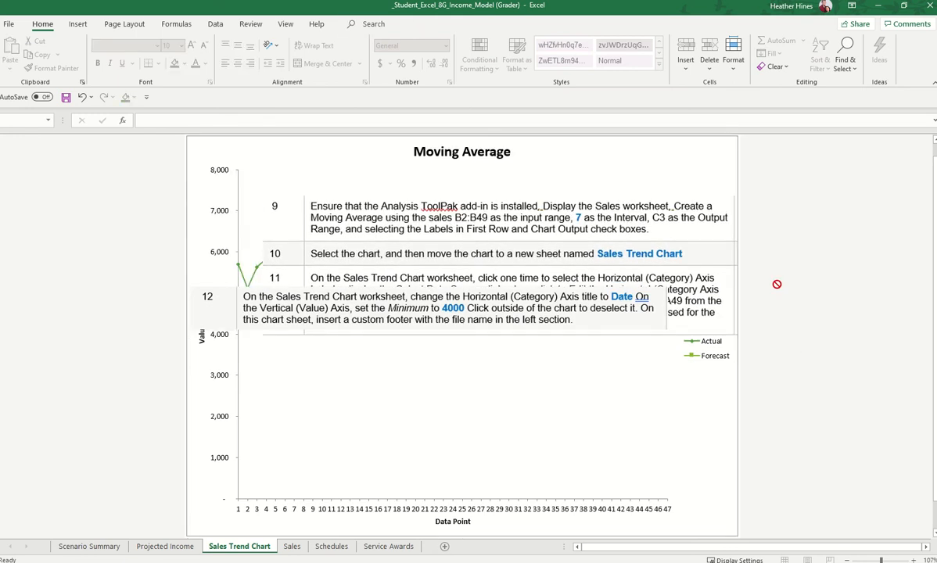
left_click(315, 257)
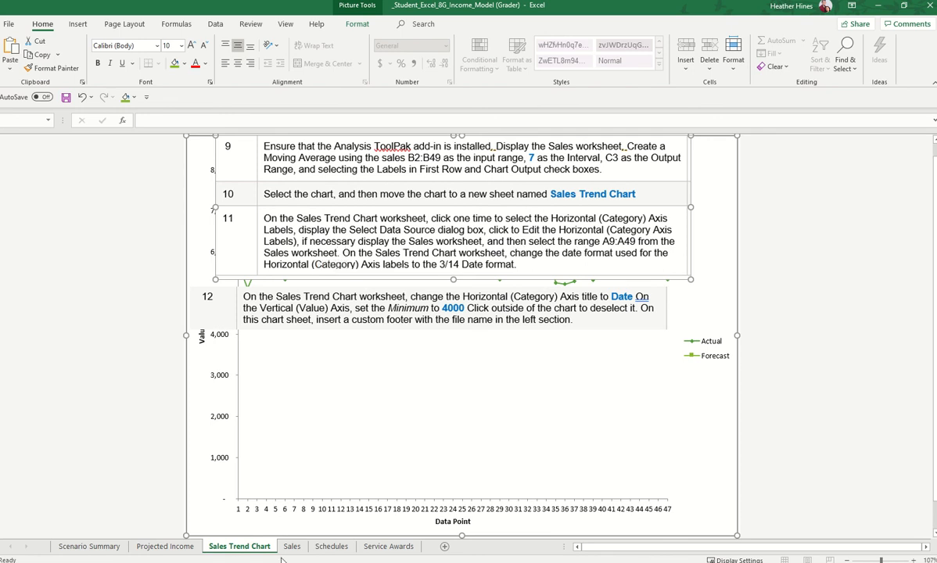
Set the chart's horizontal category axis labels to the range A9:A49 on the Sales worksheet.
left_click(268, 514)
left_click(275, 511)
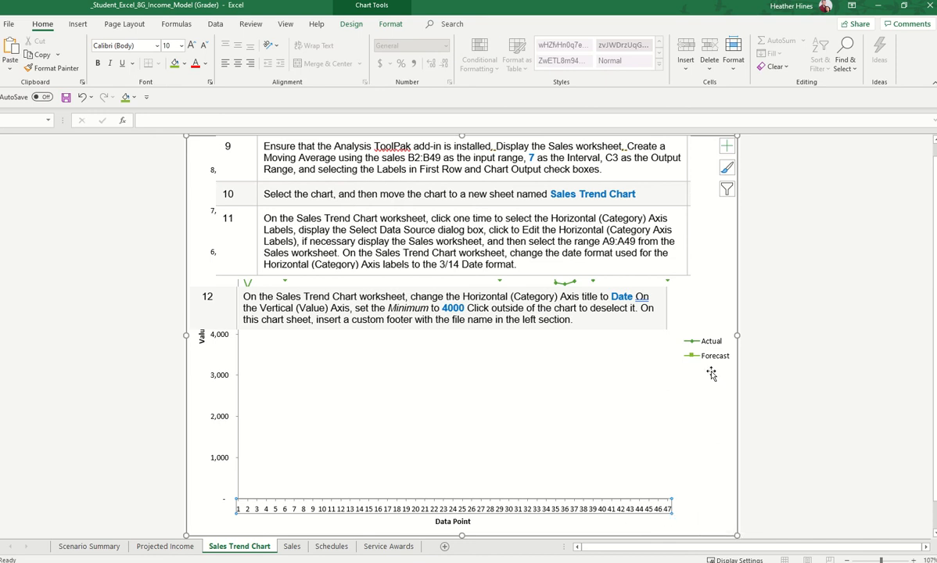
key("Escape")
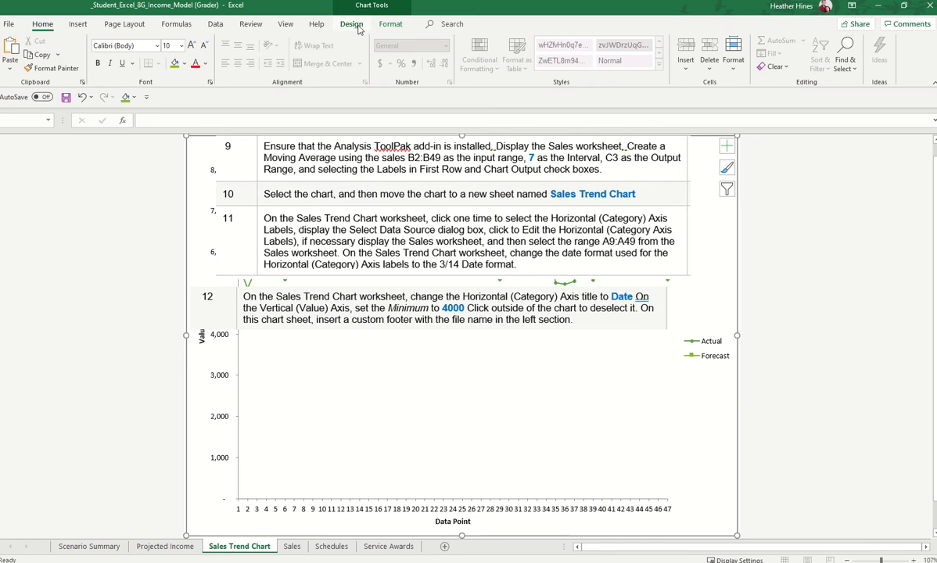
left_click(351, 24)
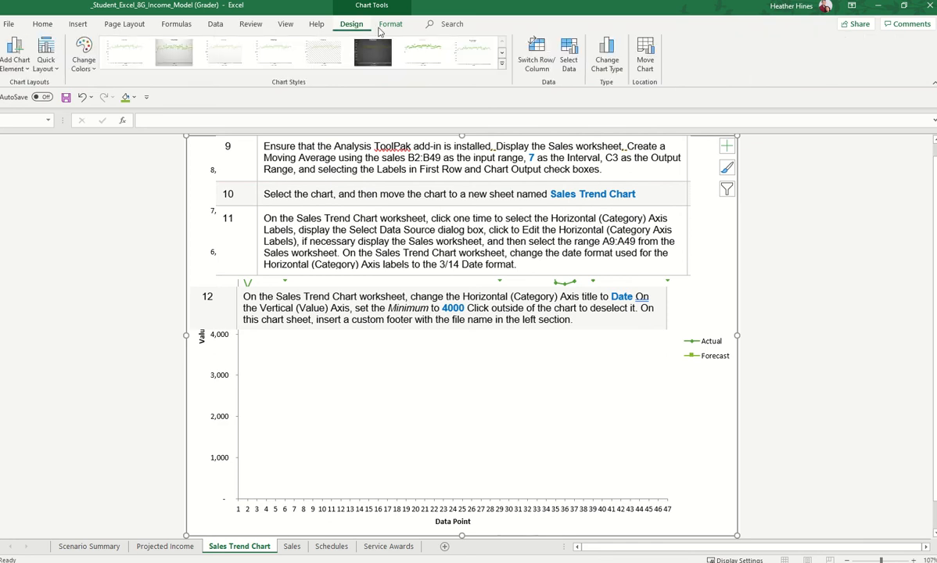
left_click(570, 59)
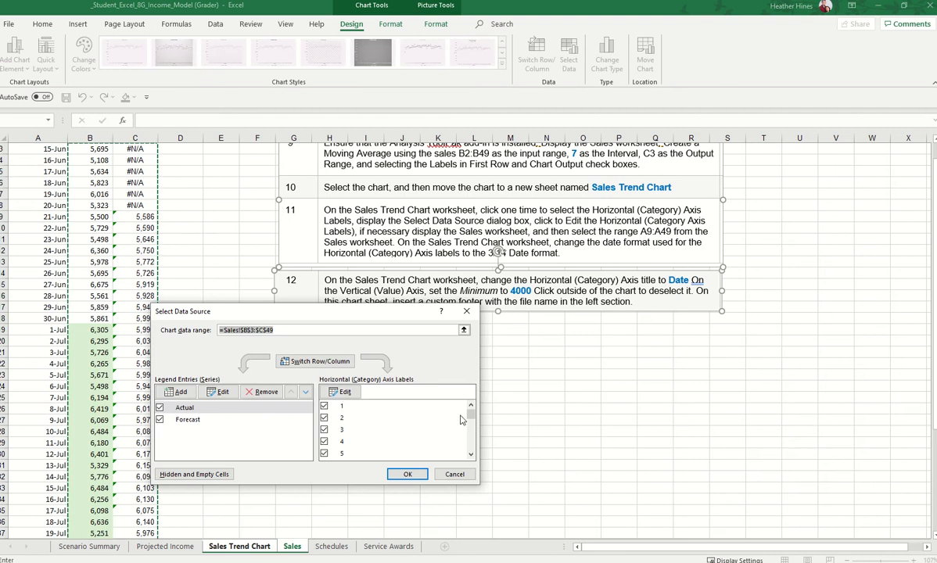
left_click(347, 393)
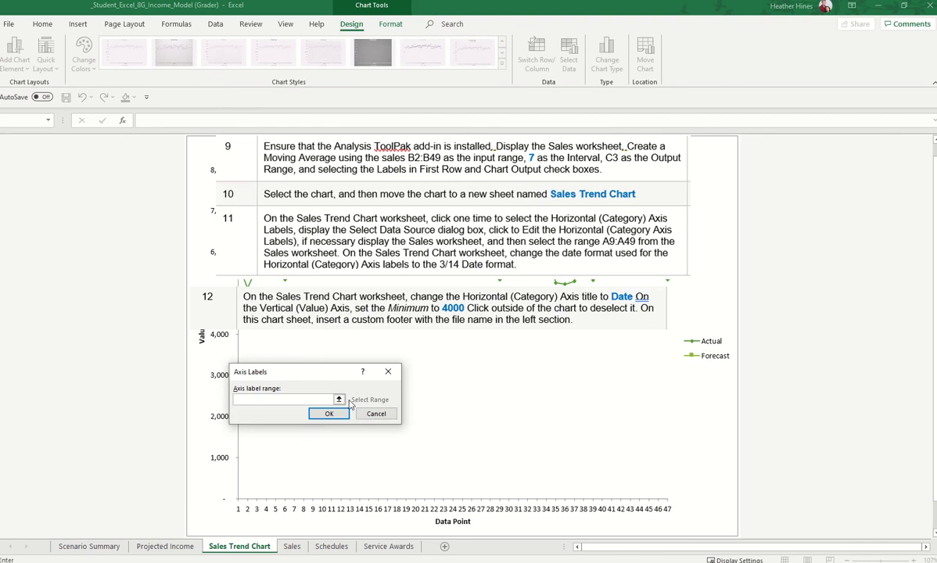
left_click(291, 547)
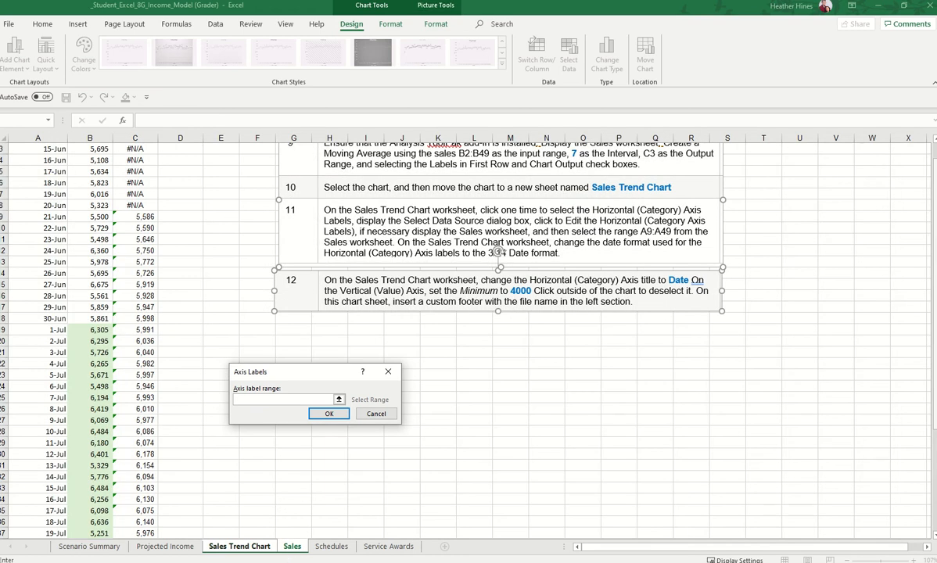
scroll(875, 305, "up", 2)
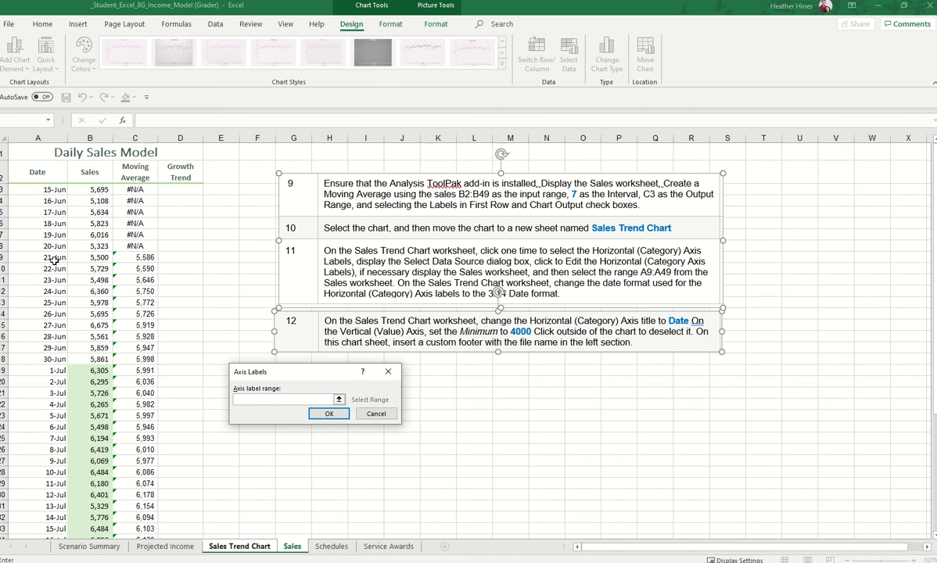
left_click_drag(54, 261, 54, 509)
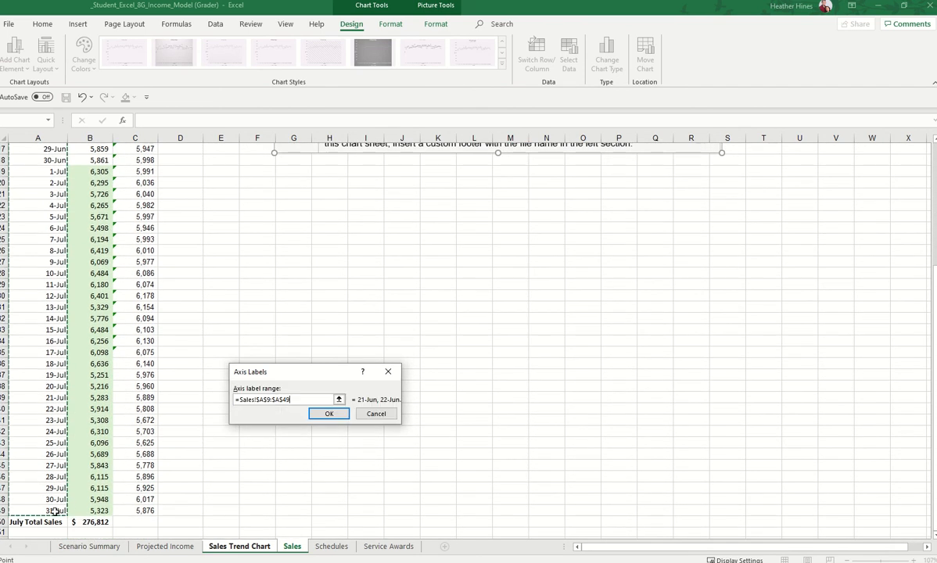
left_click(330, 413)
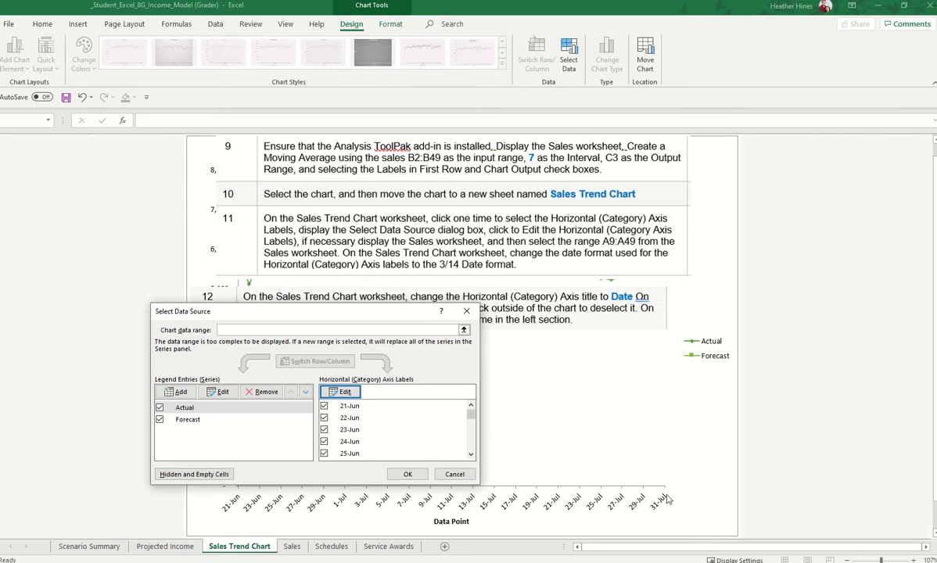
left_click(406, 474)
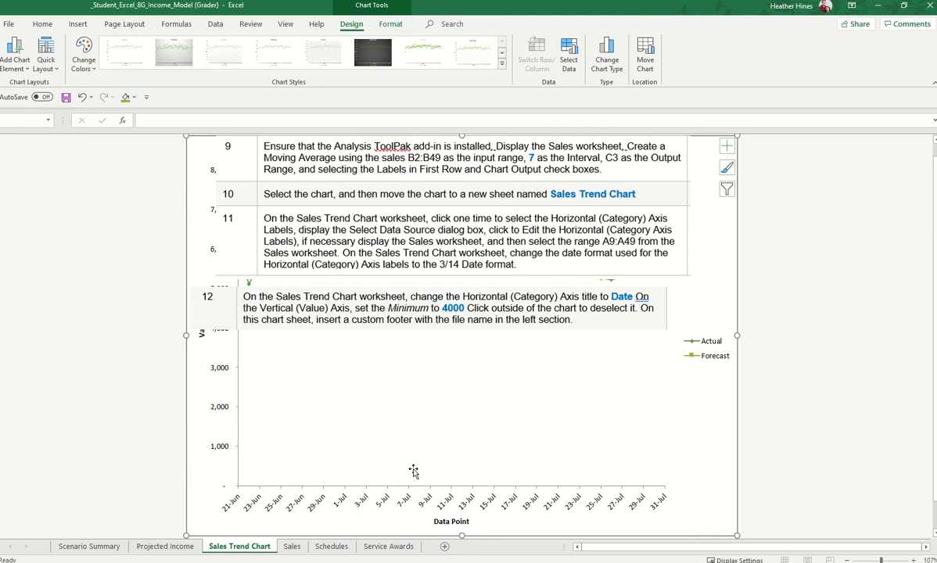
Change the horizontal axis labels on the Sales Trend Chart to the 3/14 date format.
left_click(445, 505)
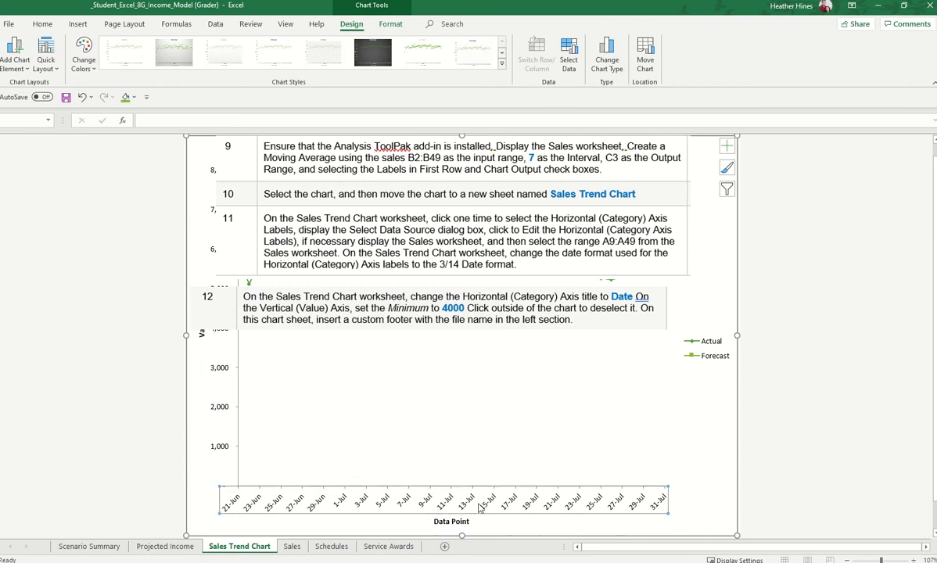
double_click(647, 505)
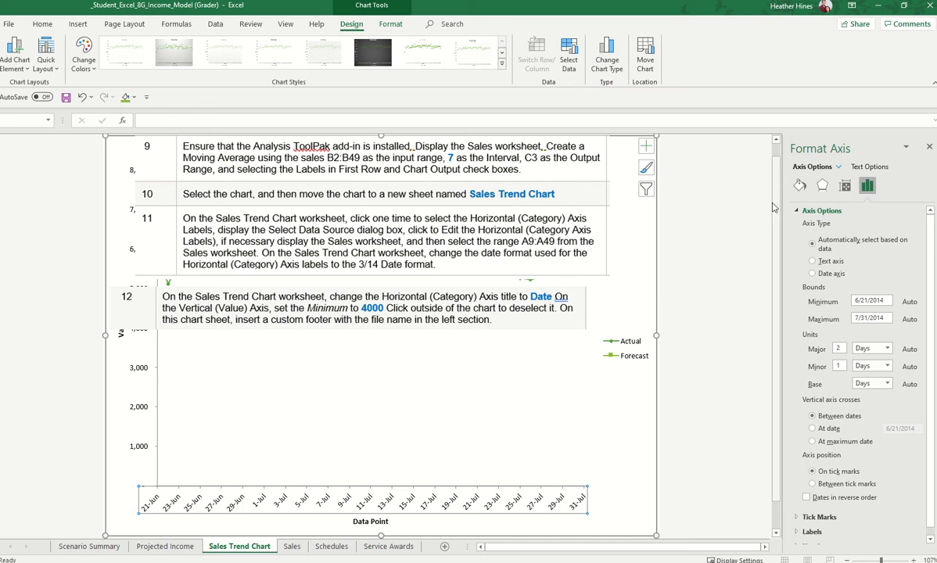
scroll(849, 518, "down", 1)
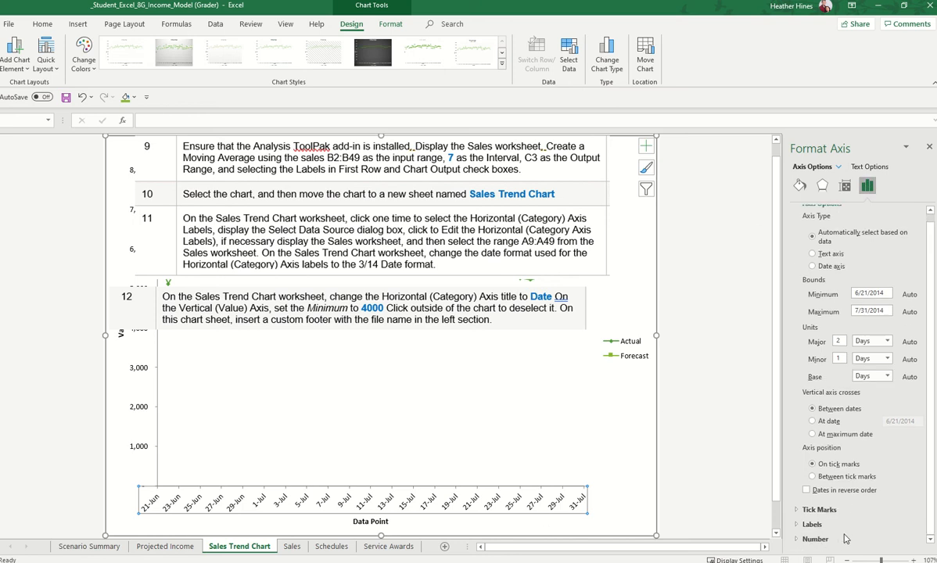
left_click(815, 539)
left_click_drag(930, 383, 931, 535)
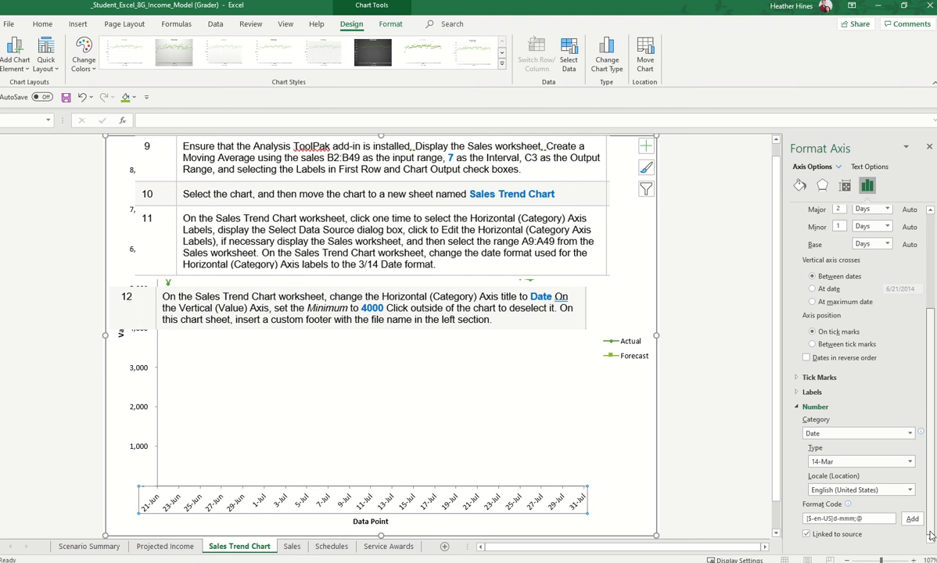
left_click(884, 463)
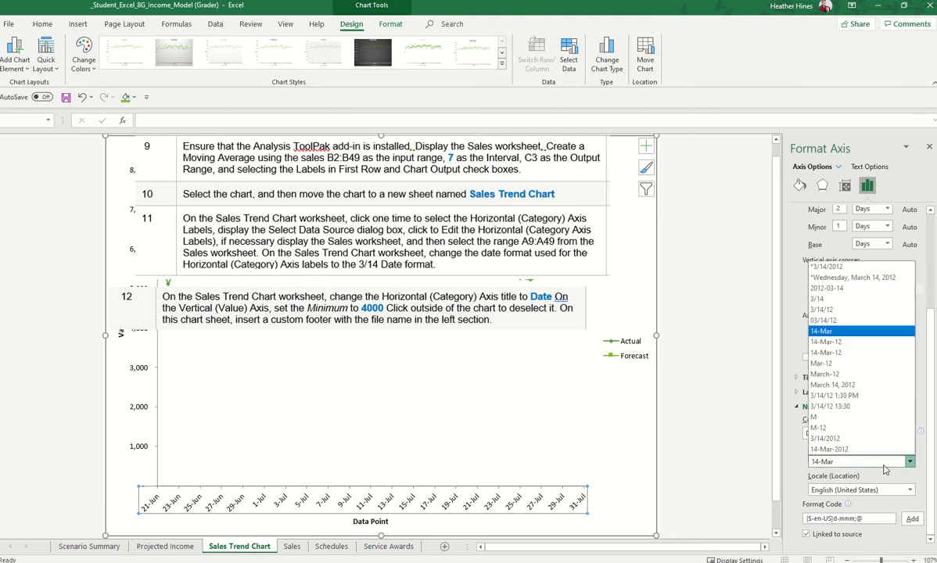
left_click(837, 300)
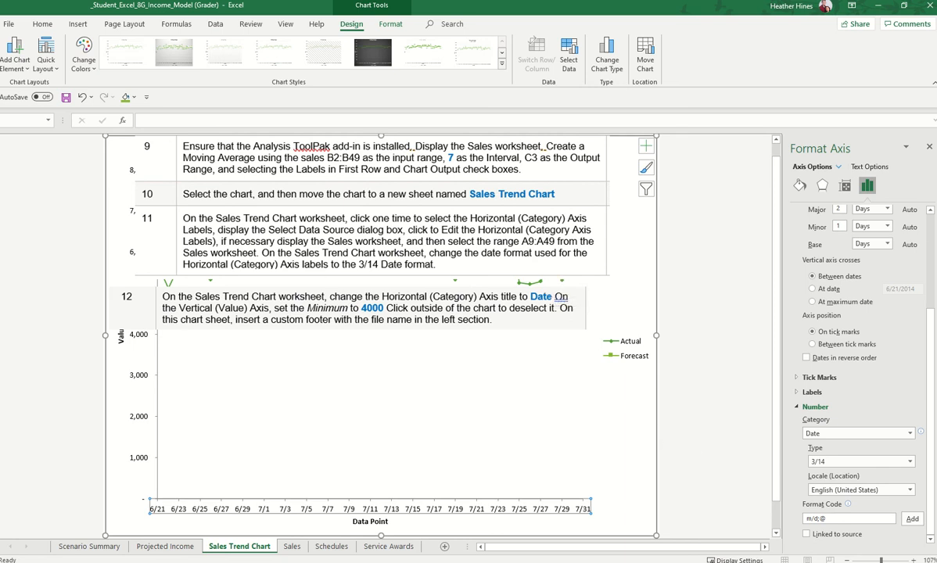
left_click(367, 235)
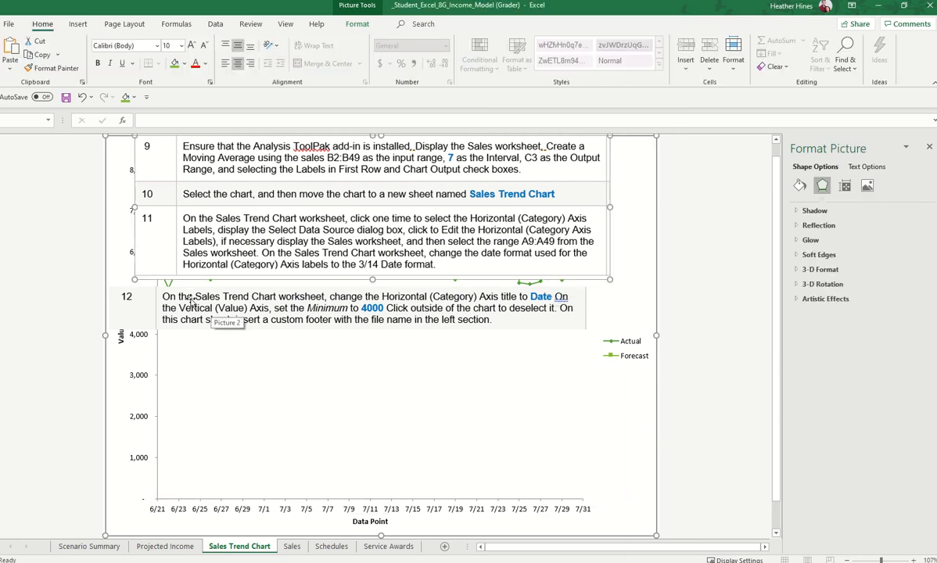
Reposition the instruction 12 picture over the chart and change the horizontal axis title to Date.
left_click_drag(191, 301, 221, 295)
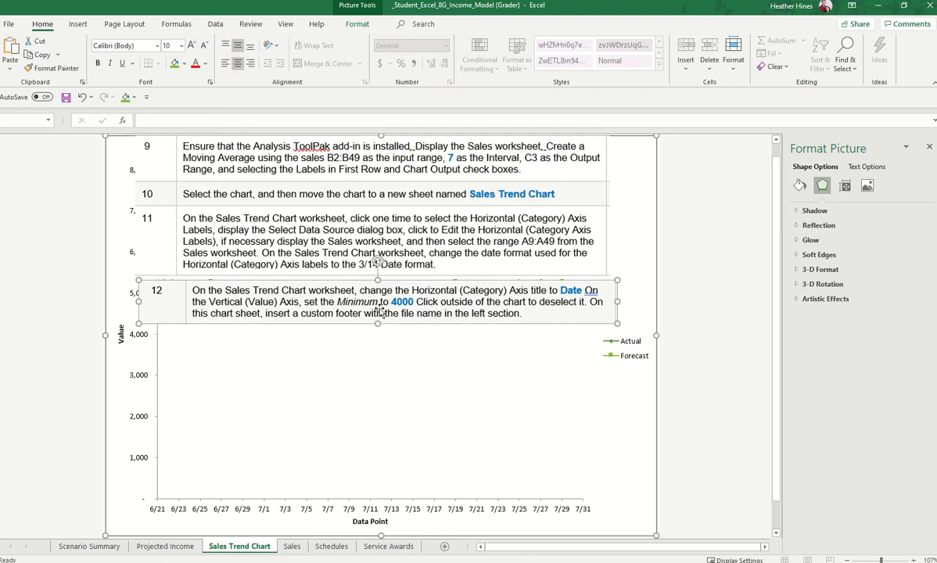
left_click_drag(378, 309, 416, 315)
left_click(374, 521)
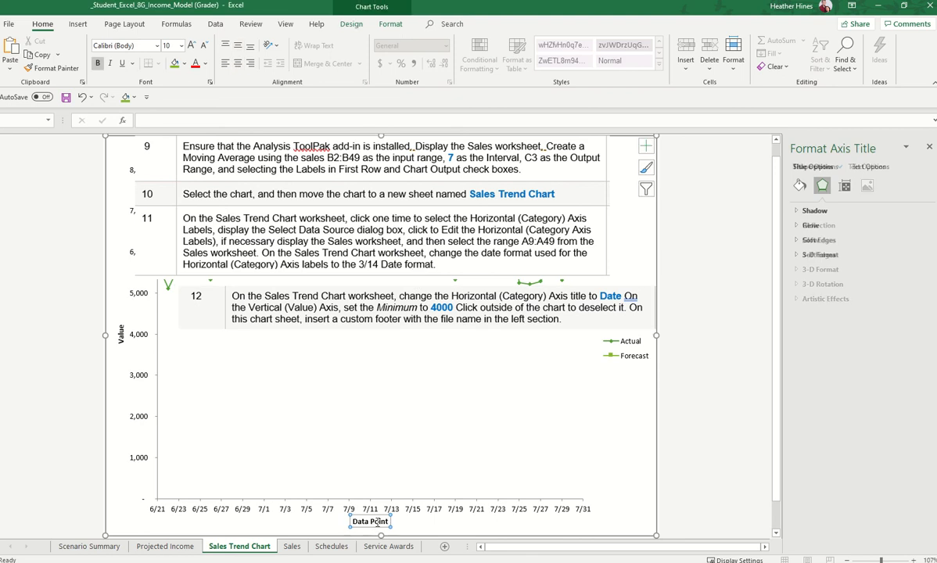
triple_click(378, 521)
type("Date")
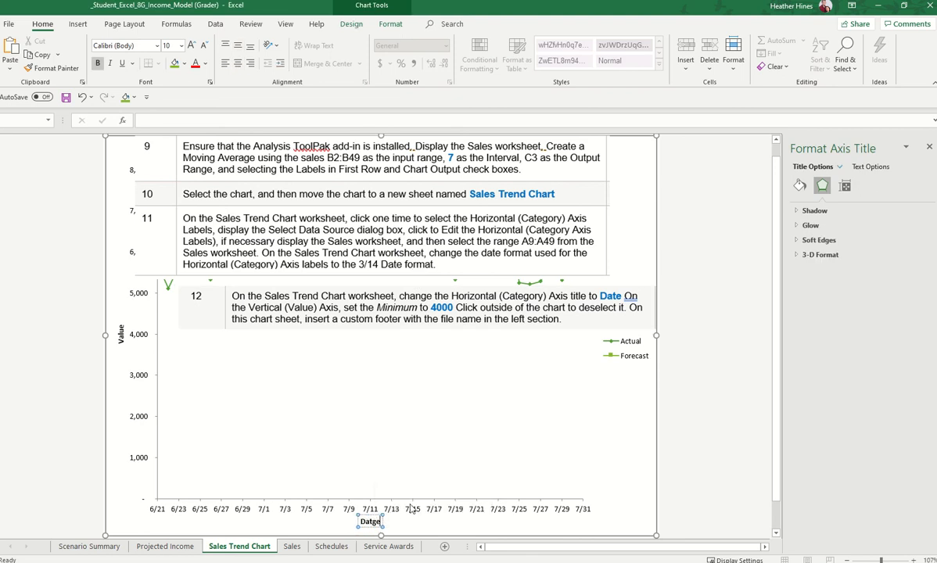
key("Left")
key("BackSpace")
left_click(412, 434)
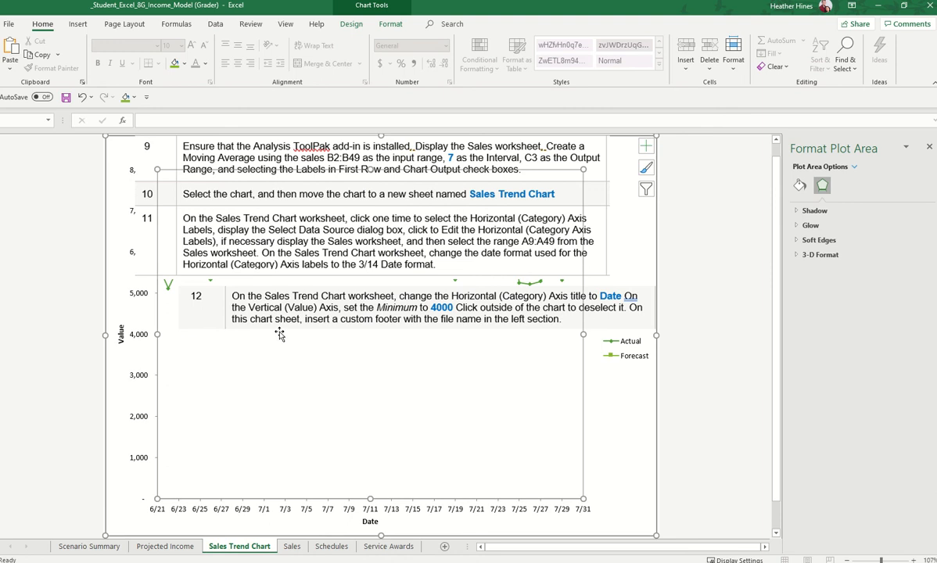
Select the vertical value axis of the Sales Trend Chart for formatting.
left_click(143, 384)
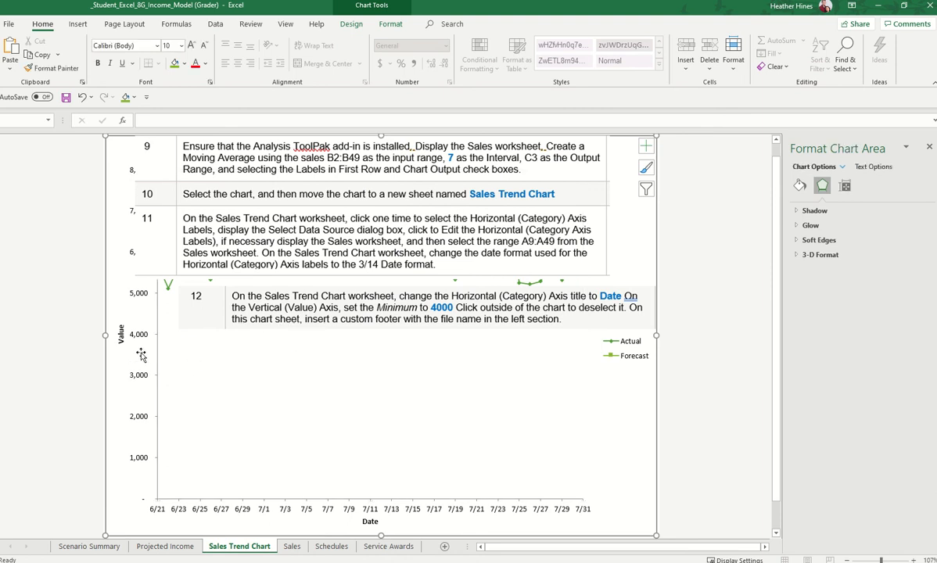
left_click(143, 336)
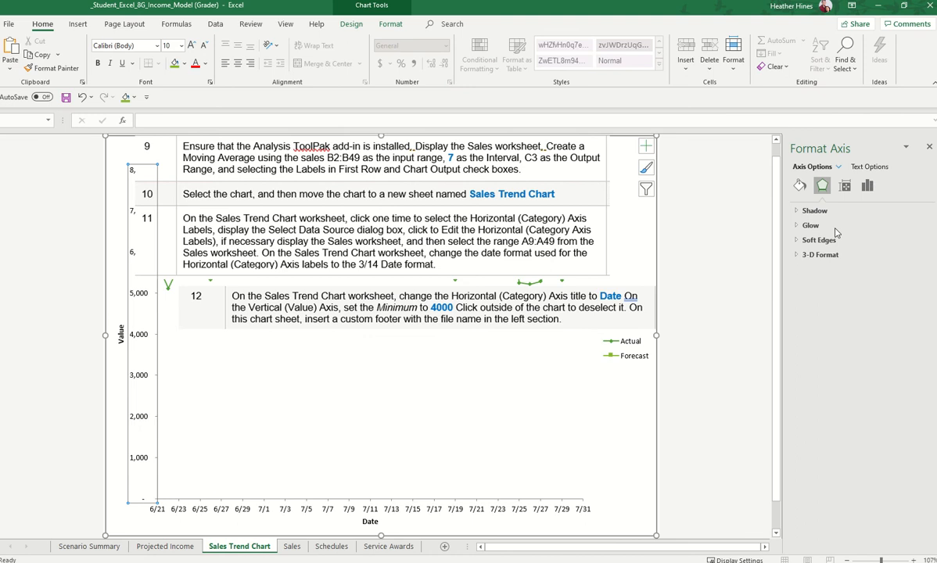
left_click(352, 24)
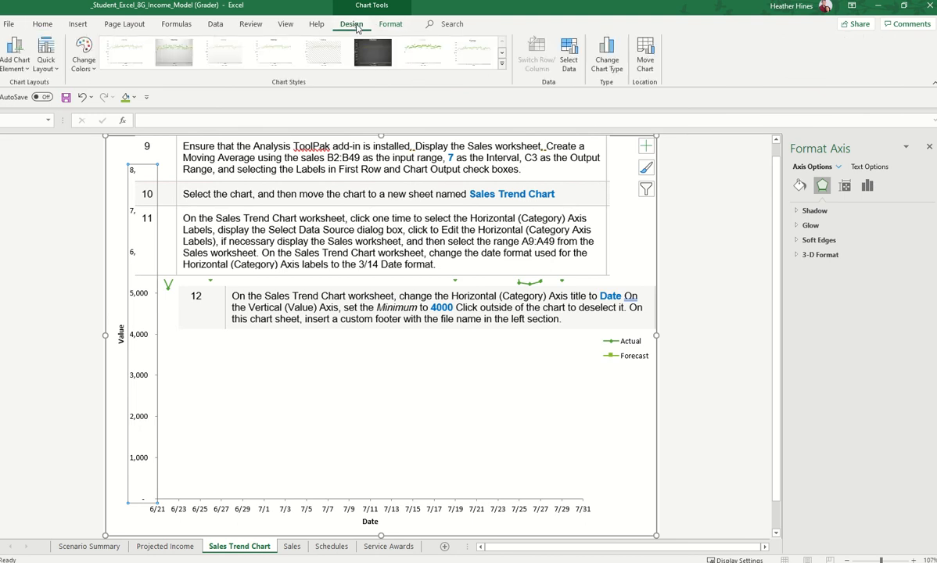
left_click(19, 59)
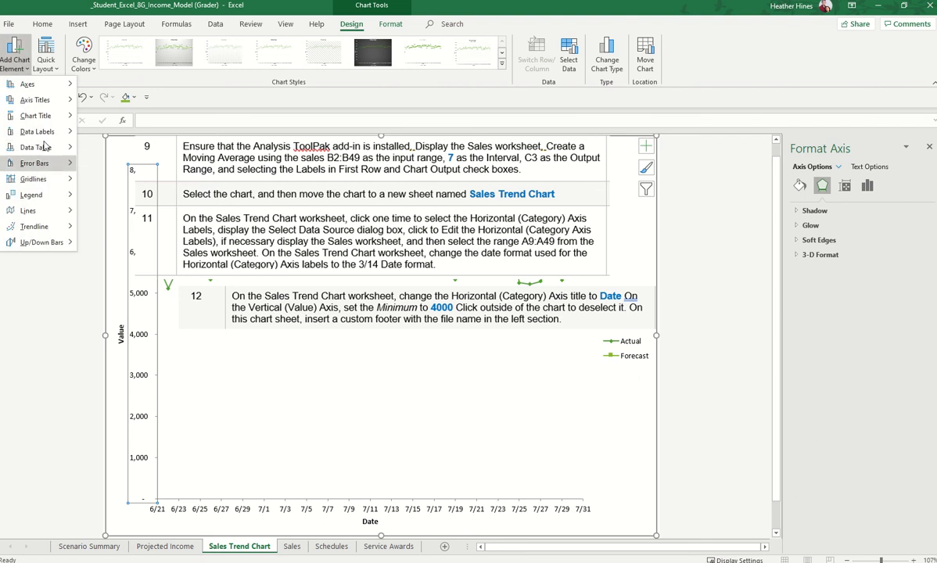
mouse_move(36, 89)
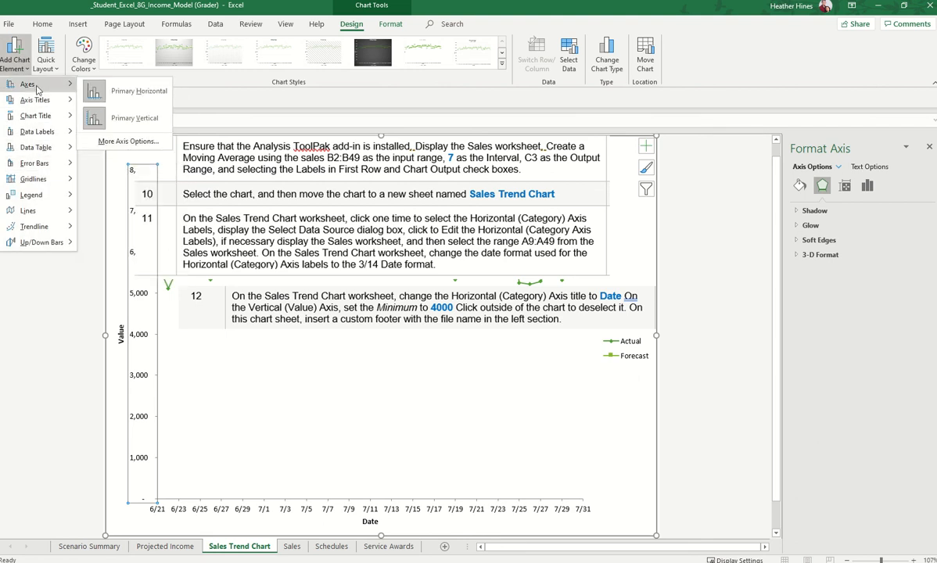
left_click(83, 333)
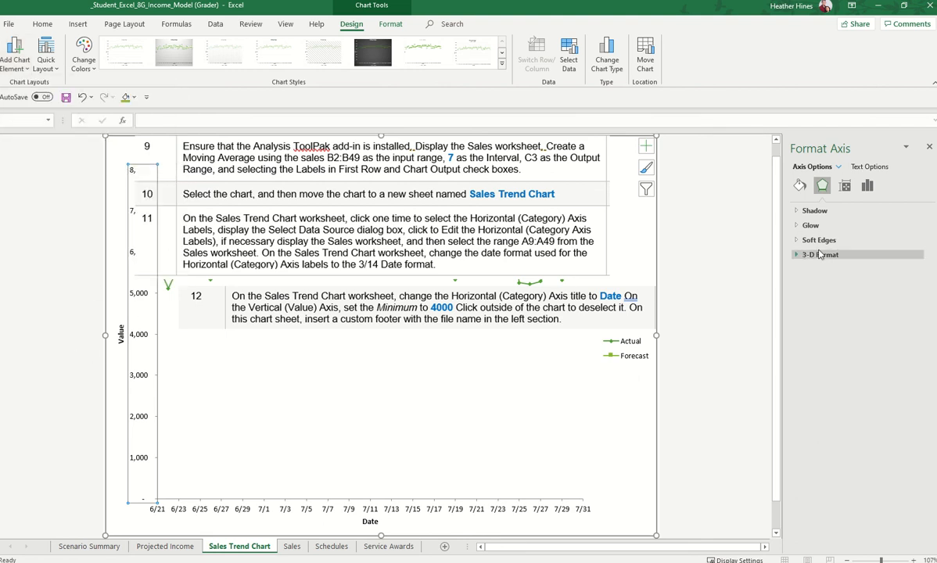
Set the vertical axis minimum bound to 4000 and deselect the chart.
left_click(845, 188)
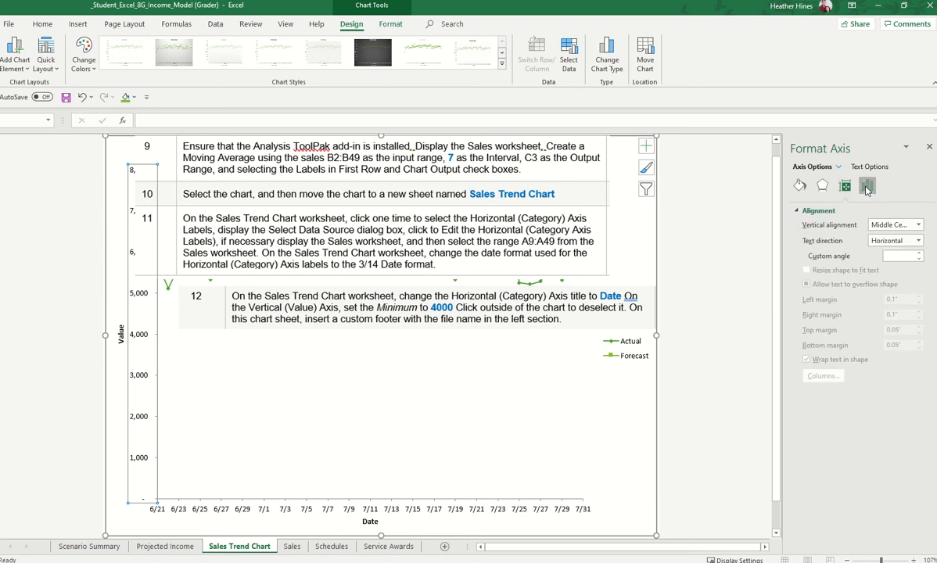
left_click(867, 186)
left_click(805, 210)
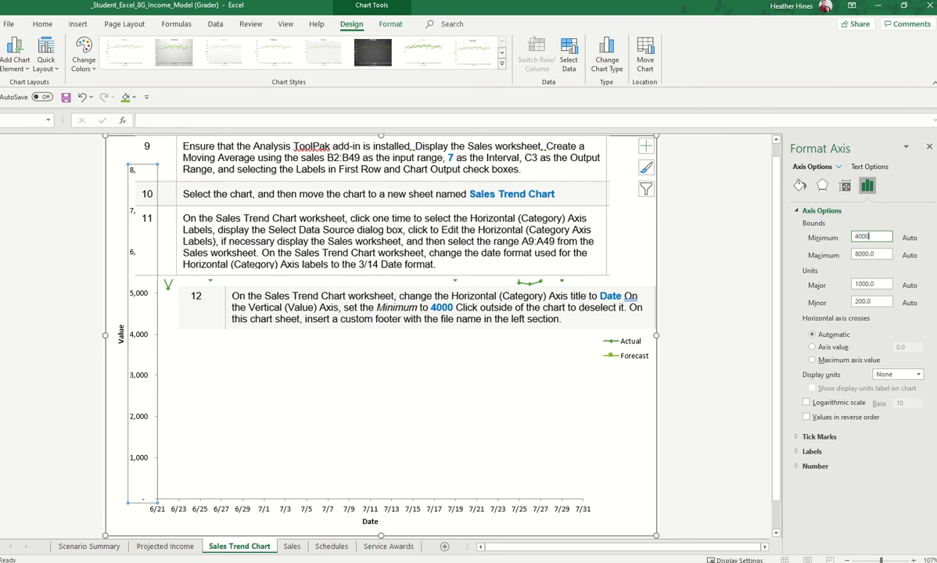
key("Return")
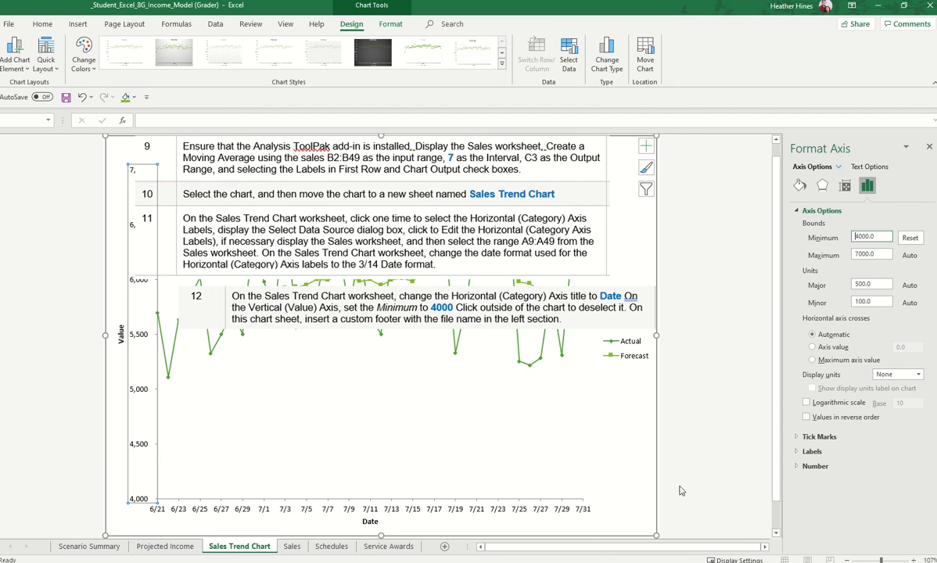
left_click(696, 317)
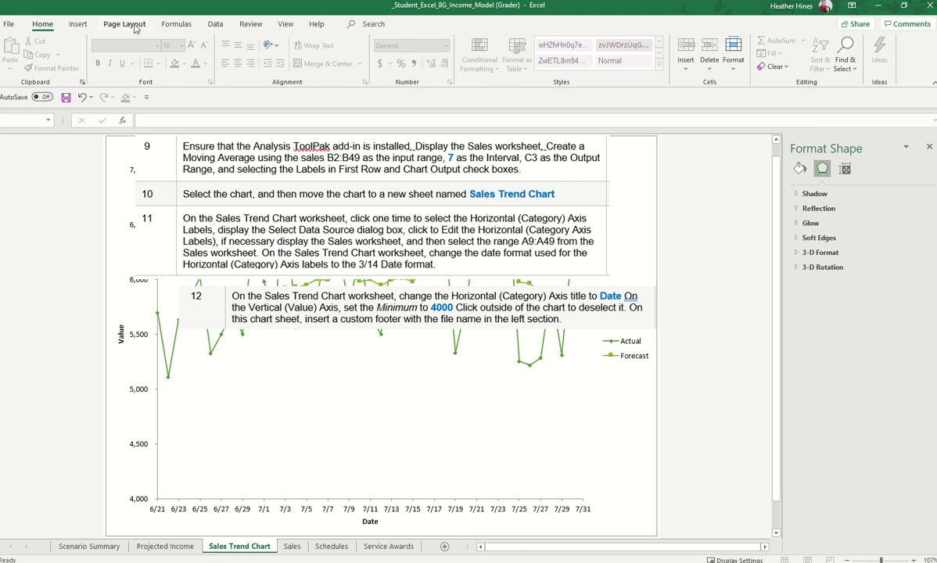
Add a custom footer with the file name in the left section of the Sales Trend Chart sheet and save the workbook.
left_click(78, 24)
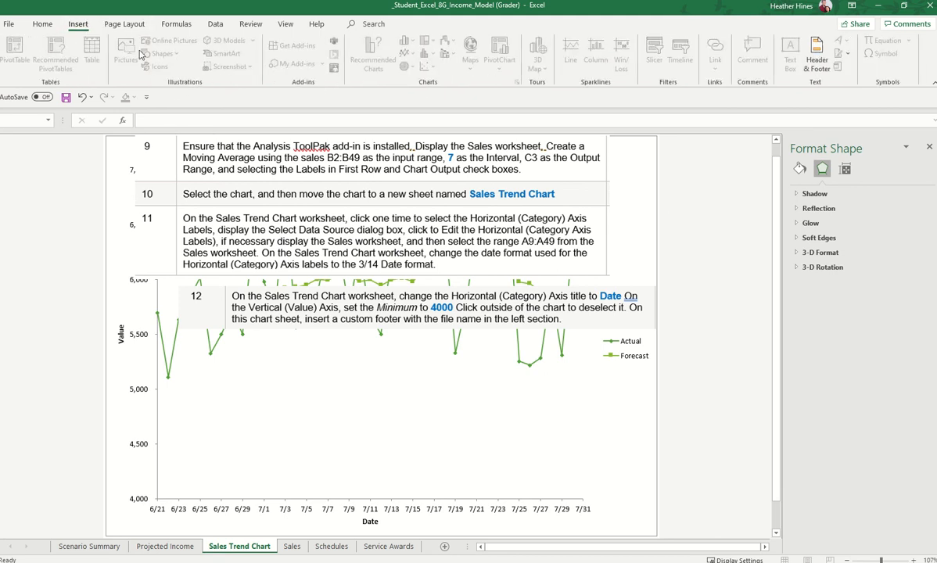
left_click(131, 26)
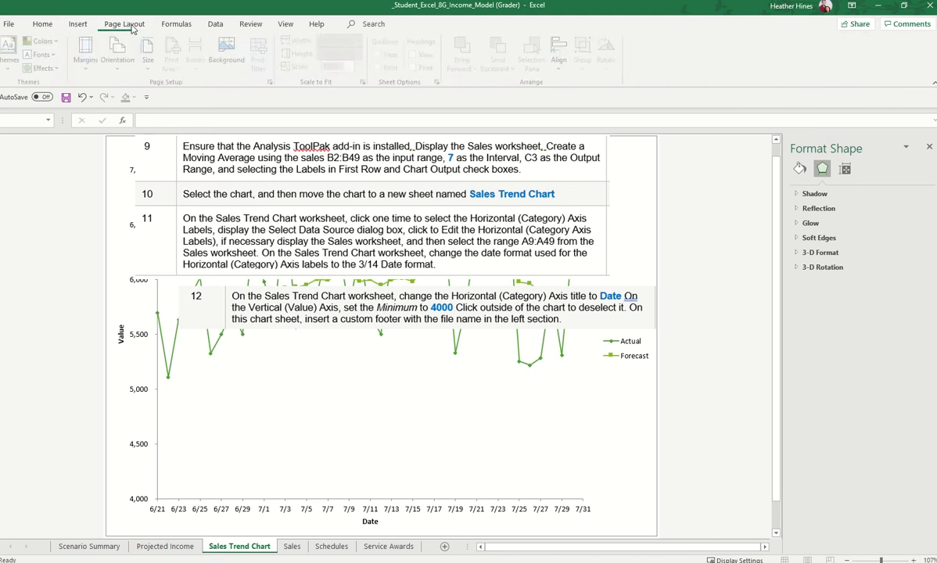
left_click(274, 82)
left_click(258, 275)
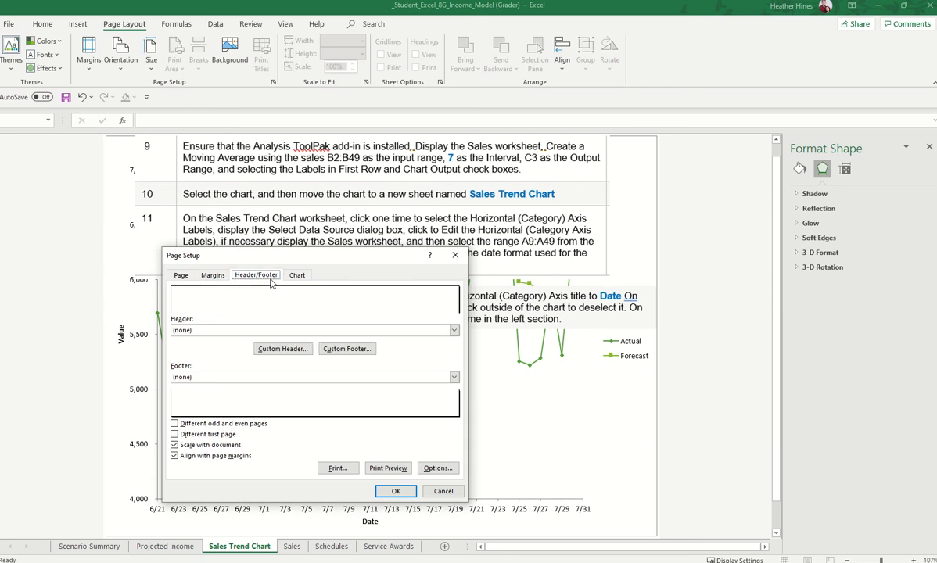
left_click(336, 349)
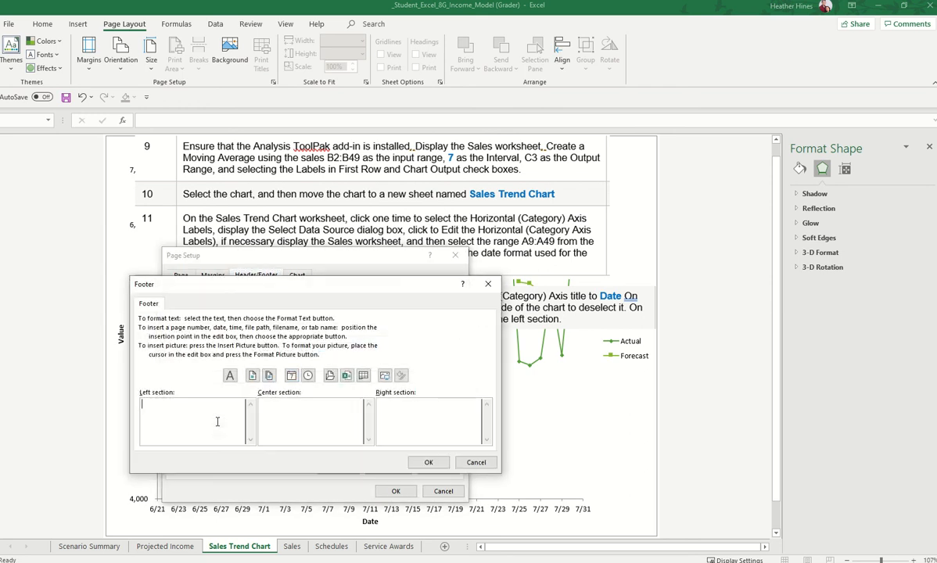
left_click(346, 375)
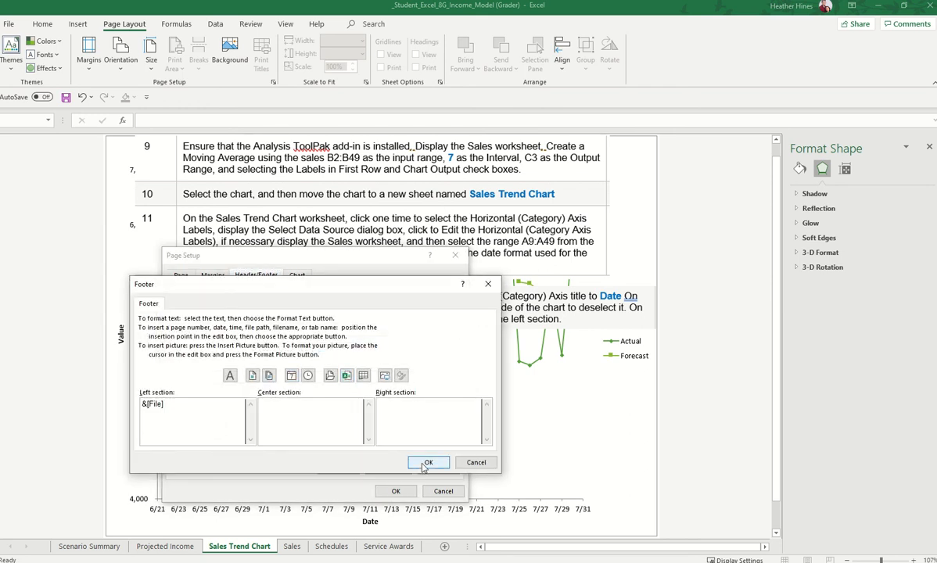
left_click(427, 463)
left_click(396, 493)
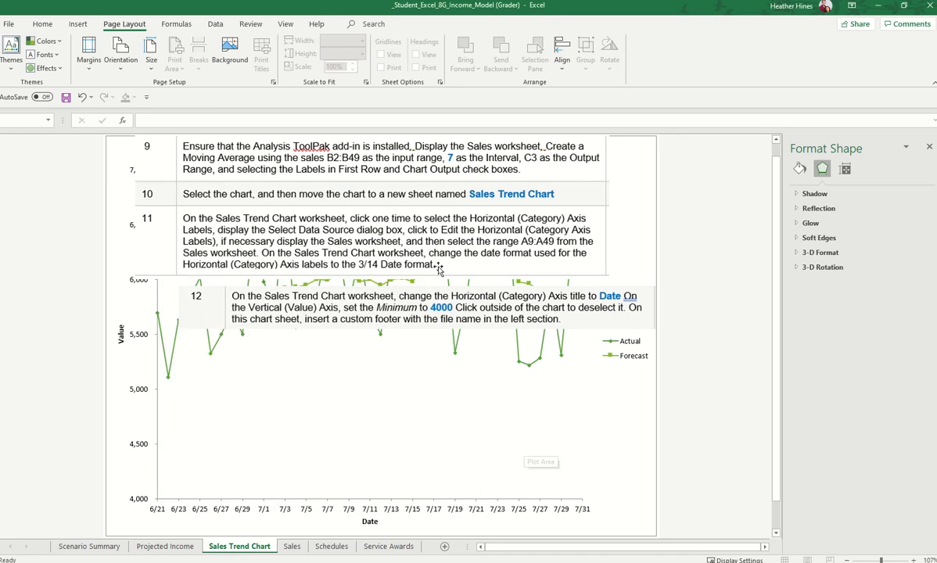
left_click(9, 28)
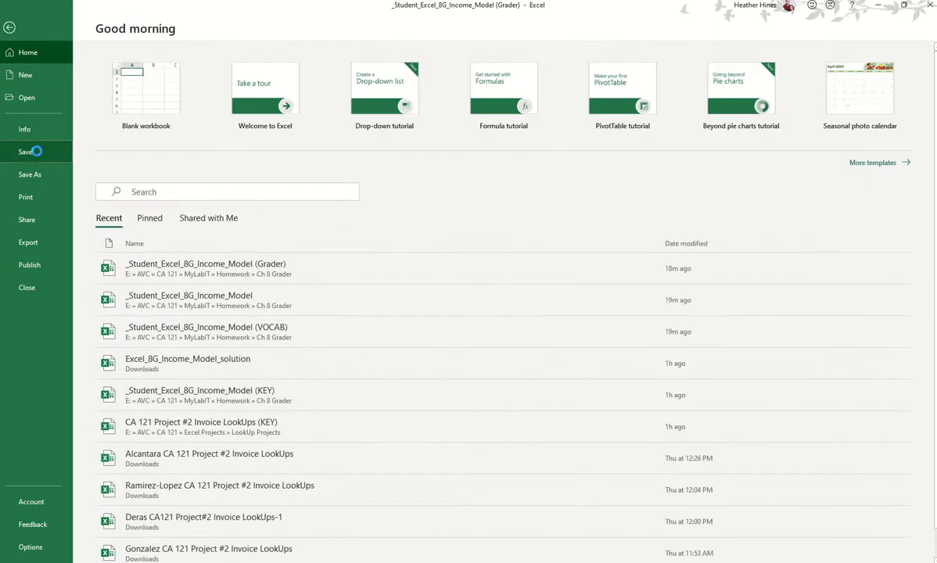
left_click(33, 151)
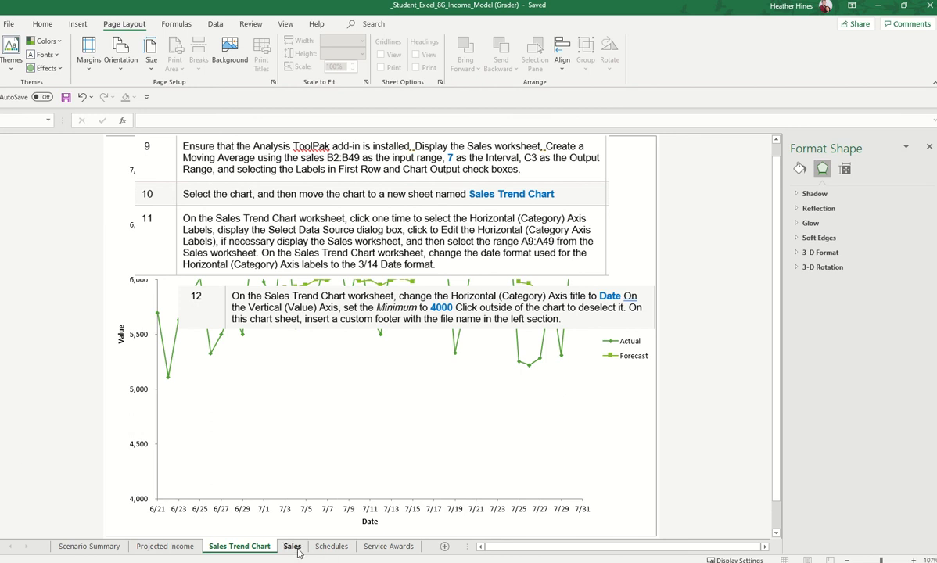
Switch to the Schedules worksheet, move the instruction picture clear of the data tables, and close the picture formatting pane.
left_click(330, 551)
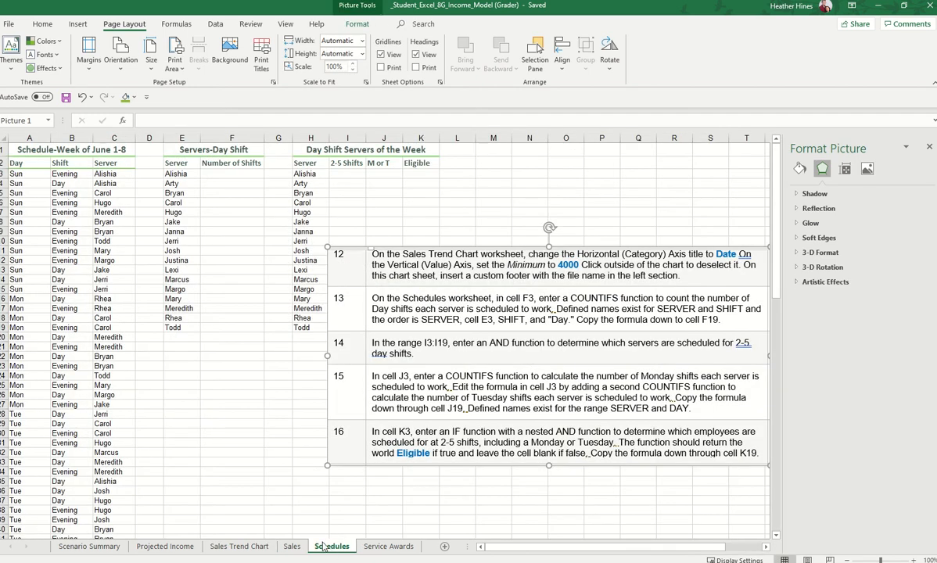
double_click(402, 321)
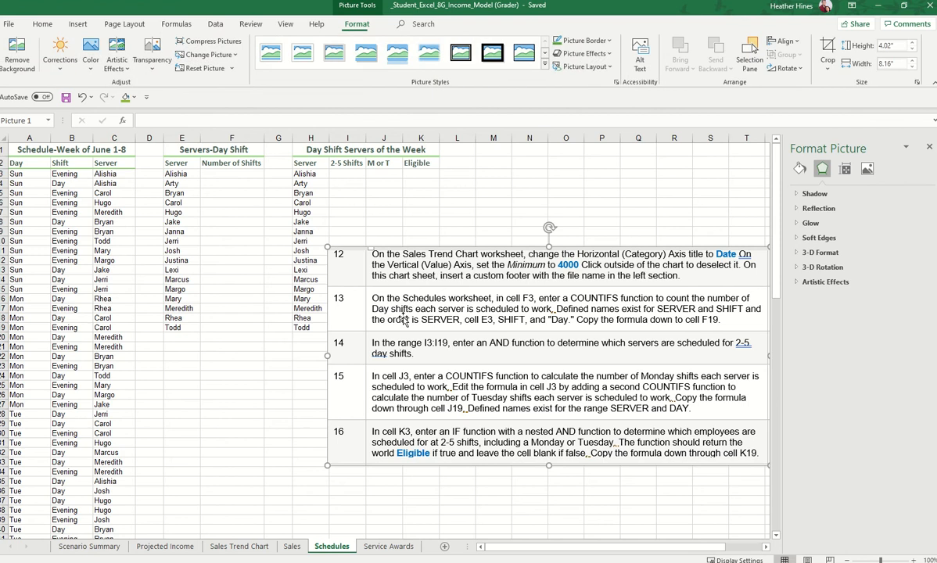
left_click_drag(455, 297, 477, 282)
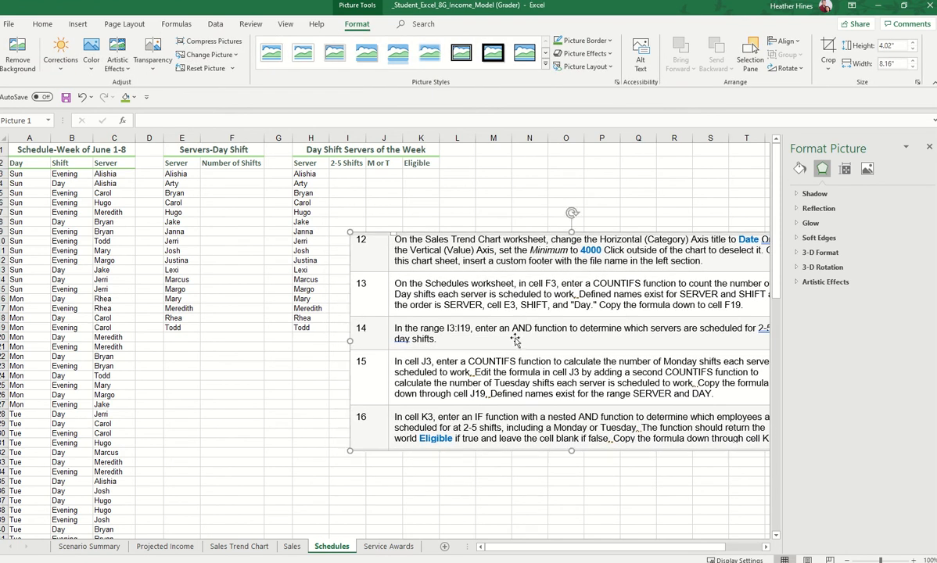
left_click(928, 149)
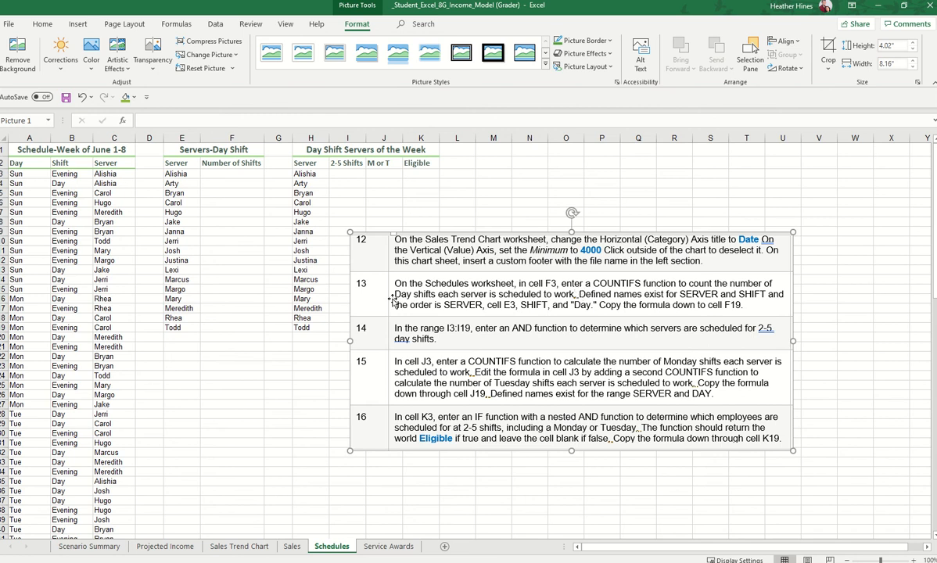
left_click_drag(367, 283, 443, 276)
Examine how the weekly schedule's Server and Shift columns relate to the Number of Shifts column of the Servers-Day Shift table.
left_click(231, 178)
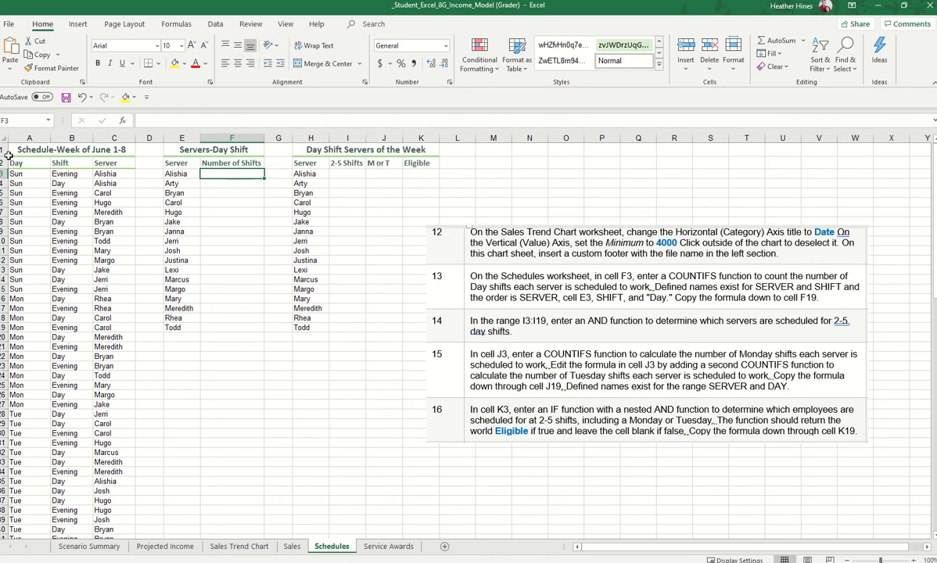
left_click(114, 176)
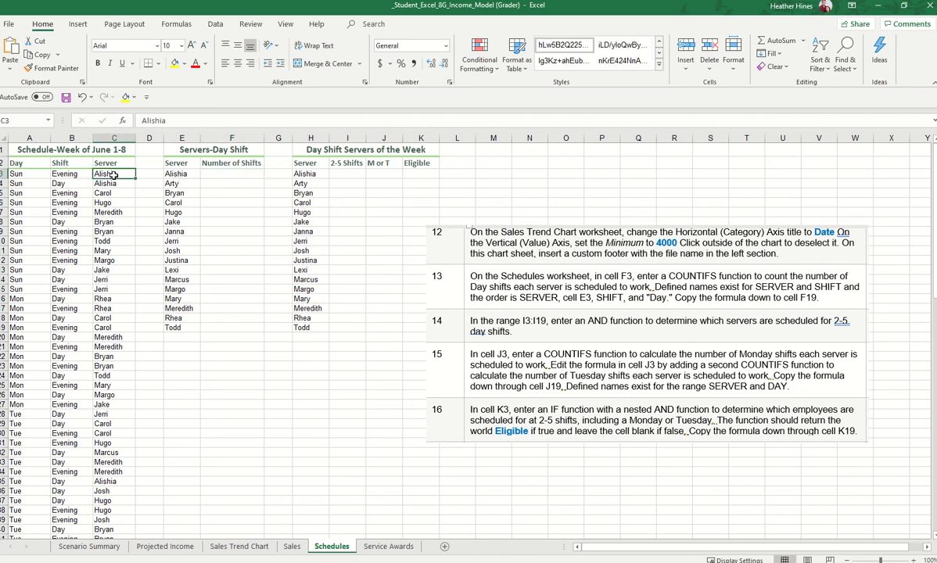
left_click(117, 182)
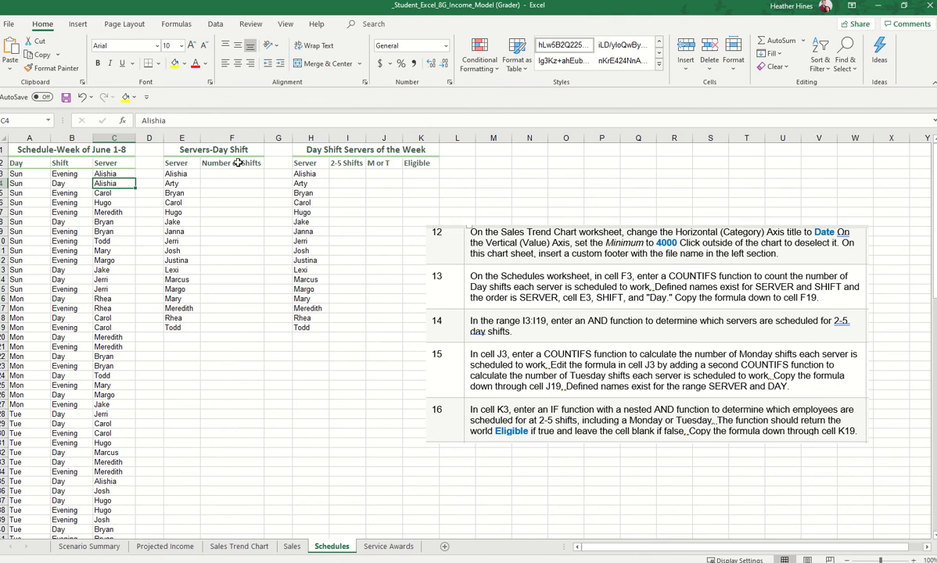
left_click(216, 149)
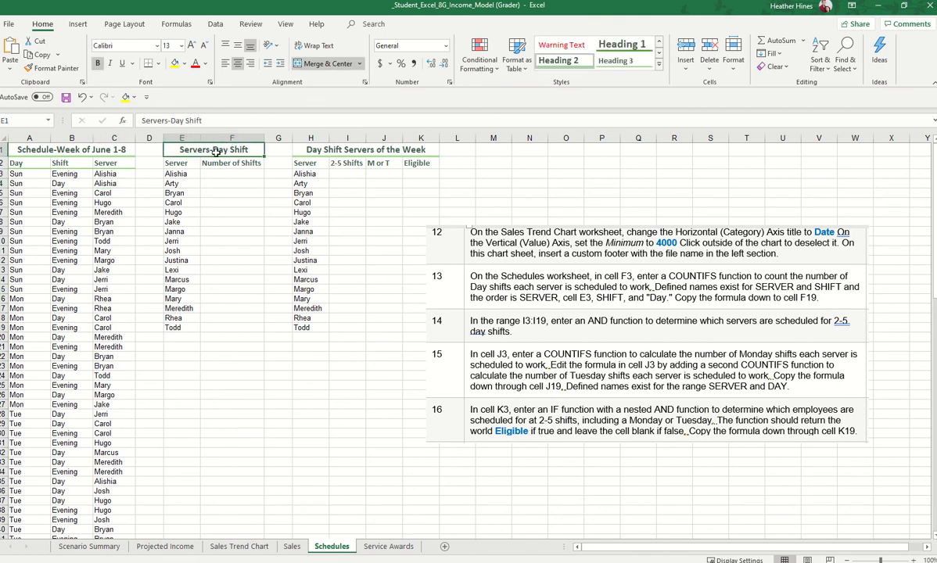
left_click(112, 173)
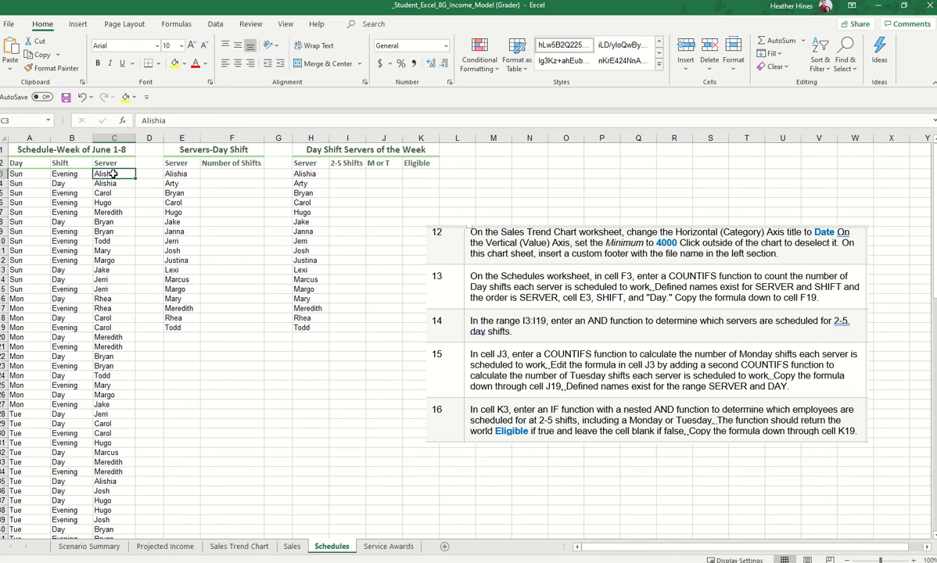
left_click(70, 176)
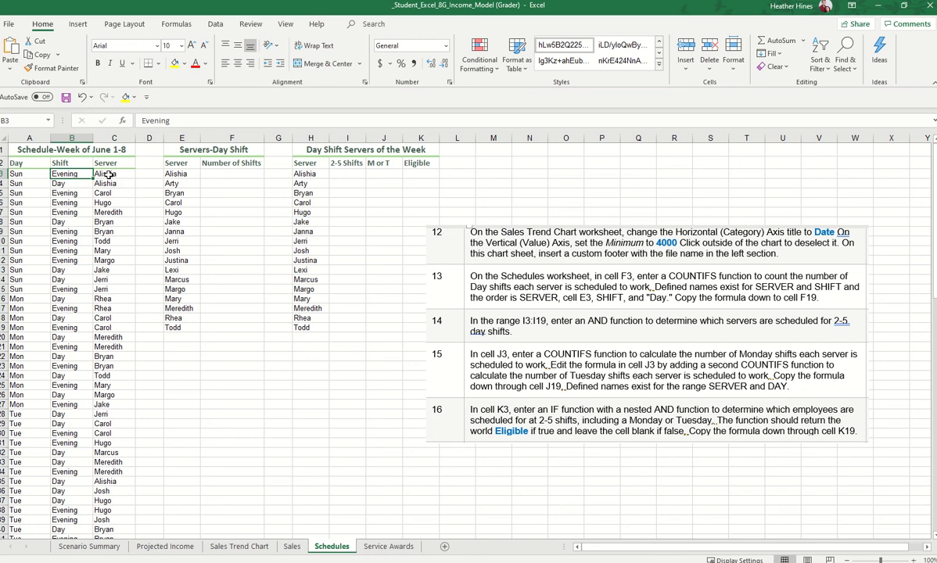
left_click(109, 174)
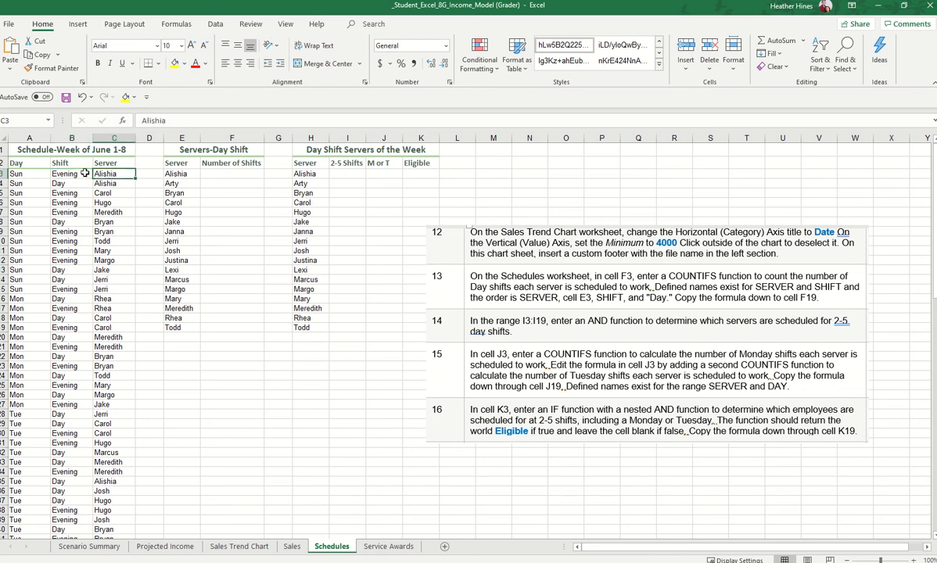
left_click(76, 176)
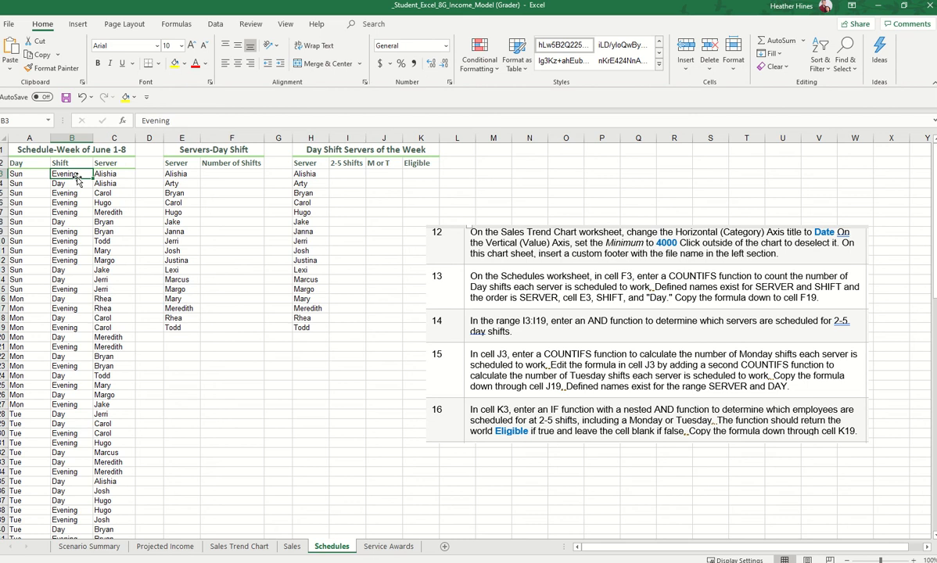
Write a plain-text explanation of the shift-counting condition in cell F25, starting with "if" and the first server's name.
left_click(205, 384)
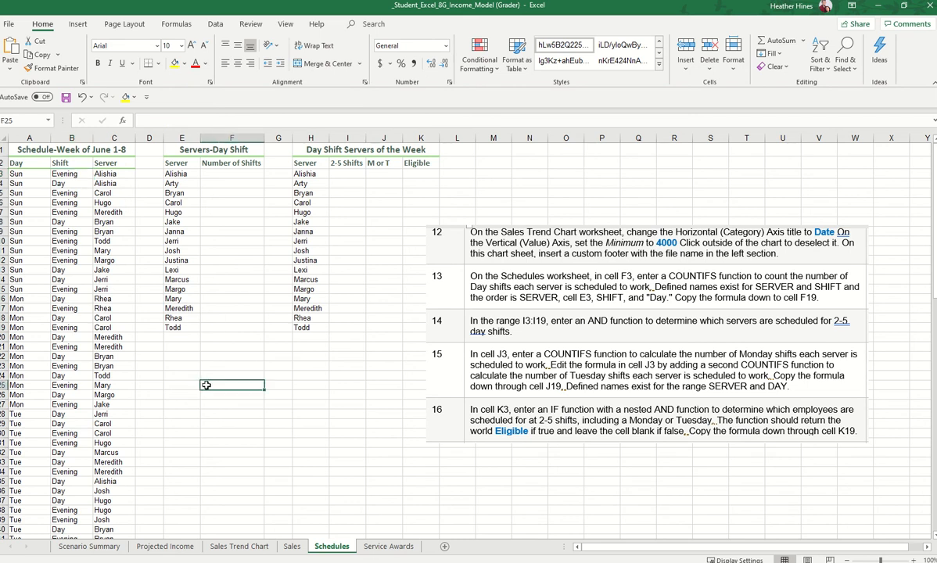
type("if alisha")
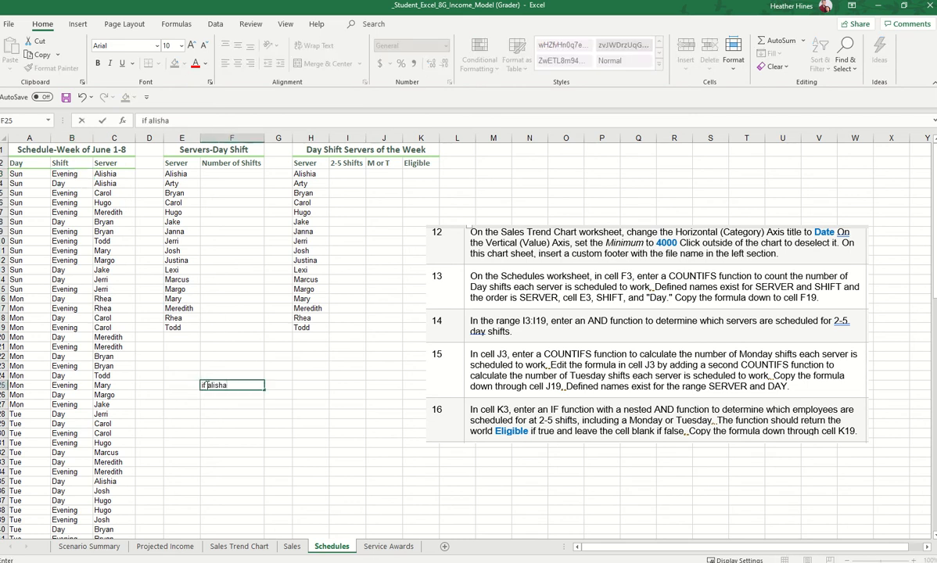
Complete the counting notes below the Servers-Day Shift list with "and day" in F26 and "count" in F27.
key("Return")
type("and")
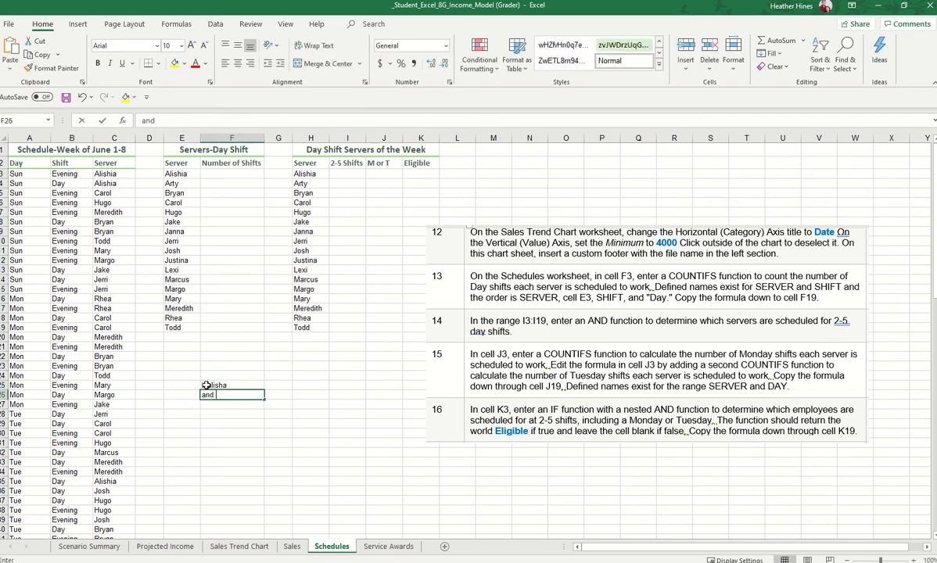
type(" day")
key("Return")
type("cou")
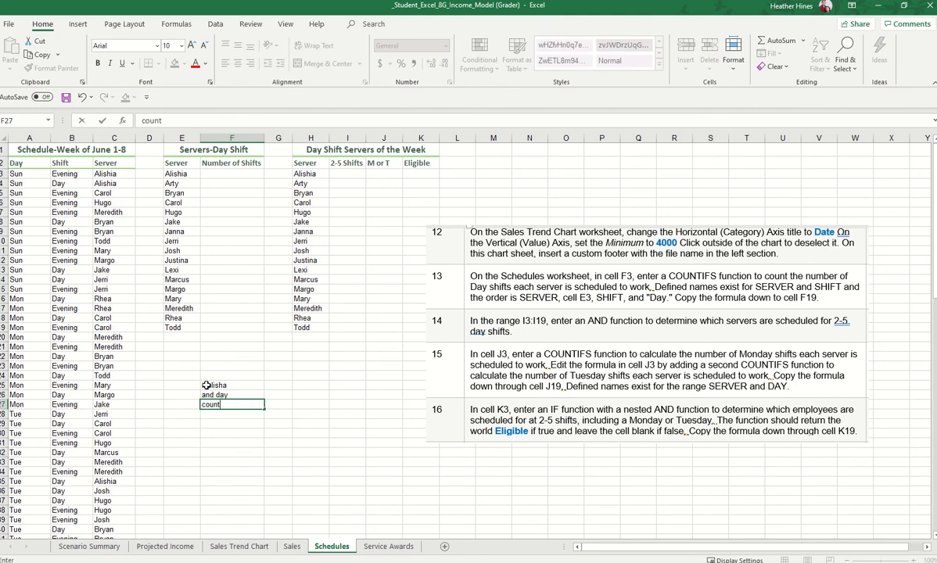
type("nt")
key("Return")
left_click_drag(220, 387, 223, 404)
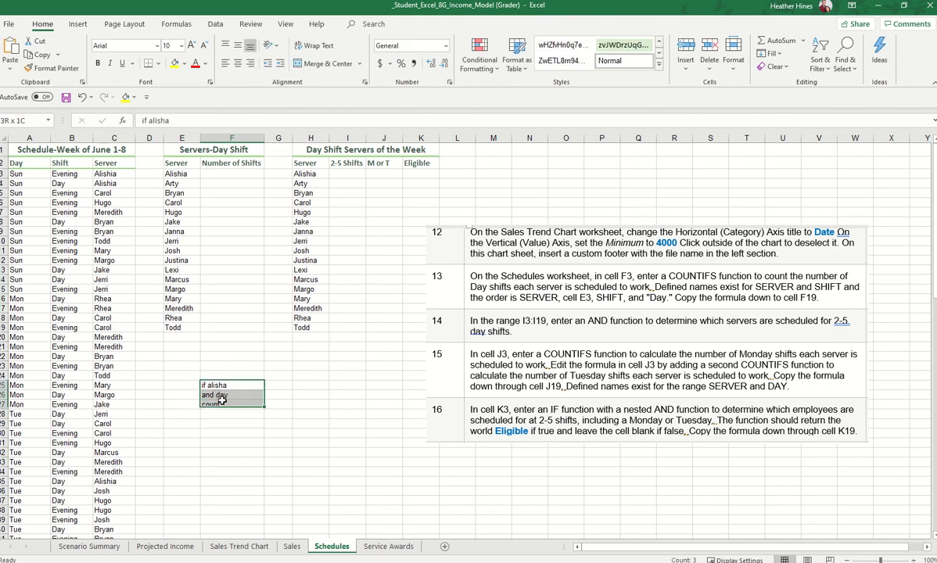
left_click(231, 452)
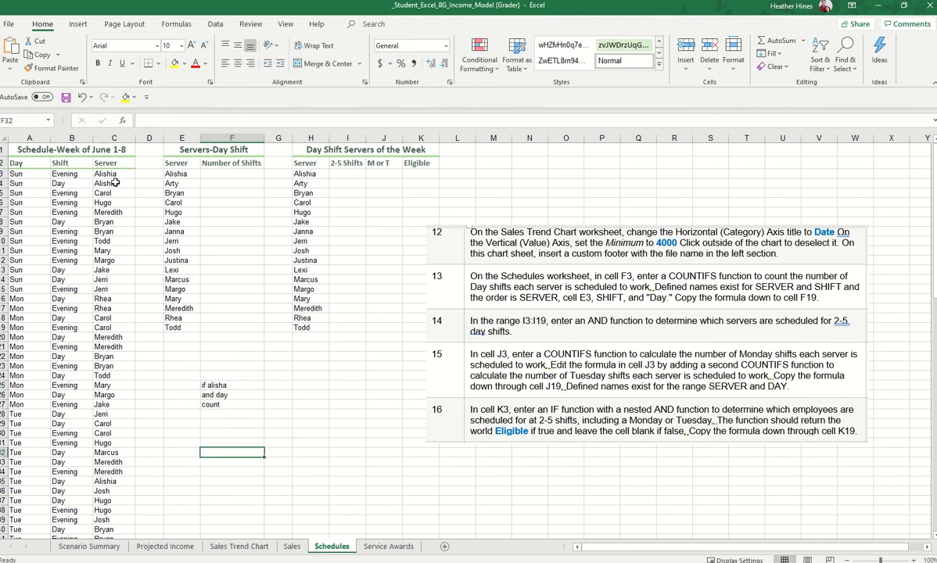
Highlight the first listed server's Sunday and Tuesday day-shift entries, B4:C4 and B35:C35, in yellow.
left_click_drag(115, 182, 71, 183)
left_click(174, 62)
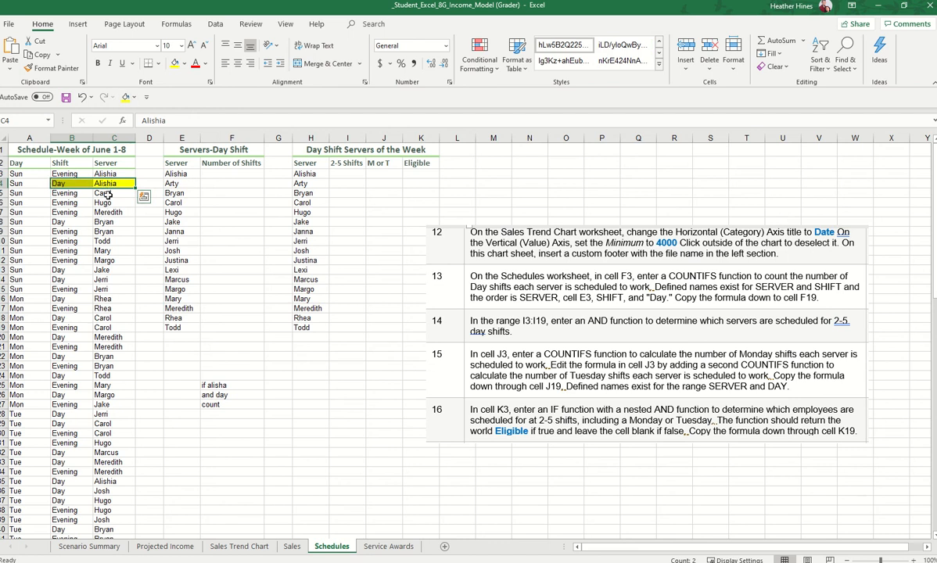
key("Down")
key("Down")
key("Down")
key("Down")
key("Down")
key("Down")
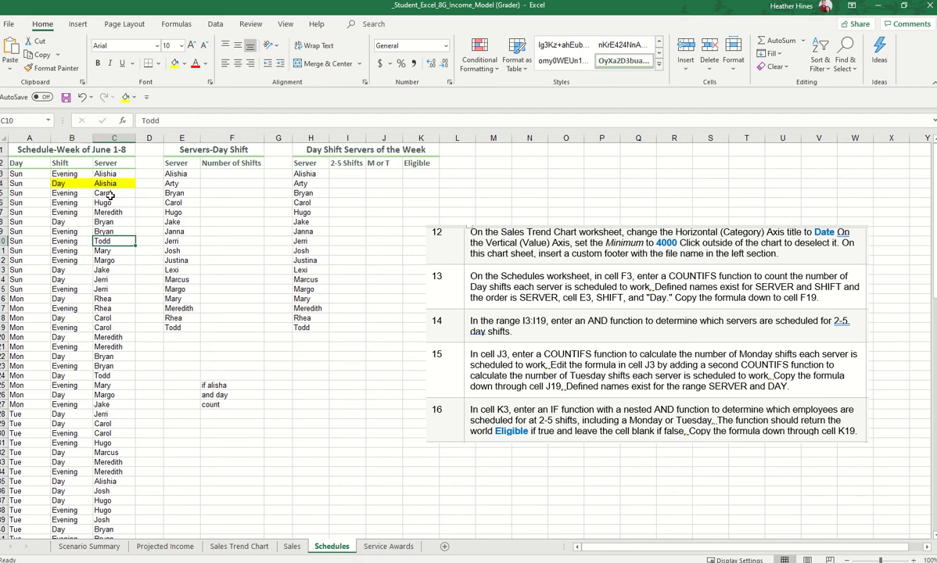
key("Down")
key("Down")
key("Down")
key("Down")
key("Down")
key("Down")
key("Down")
key("Down")
key("Down")
key("Down")
key("Down")
key("Down")
key("Down")
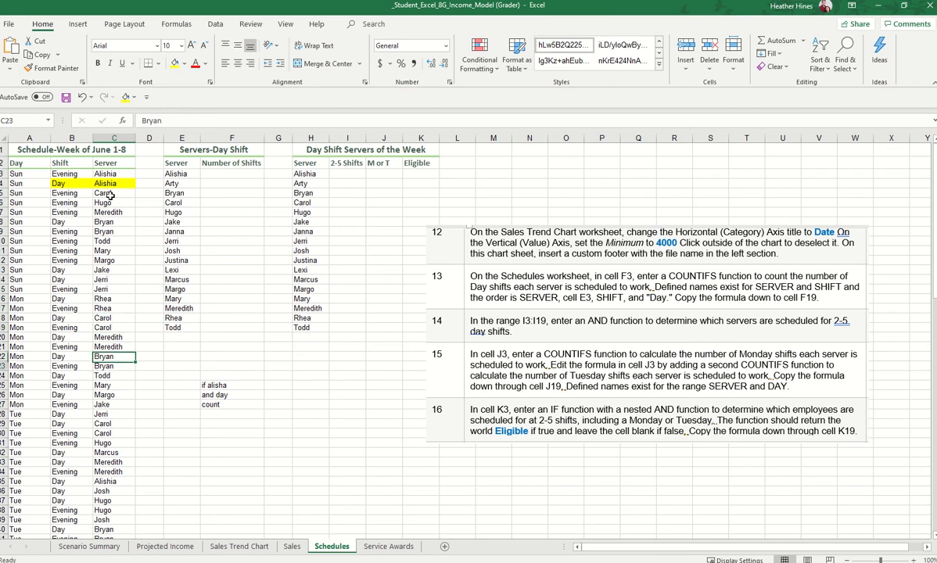
key("Down")
key("Down")
key("Down")
key("Down")
key("Down")
key("Down")
key("Down")
key("Down")
key("Down")
key("Down")
key("Down")
key("Down")
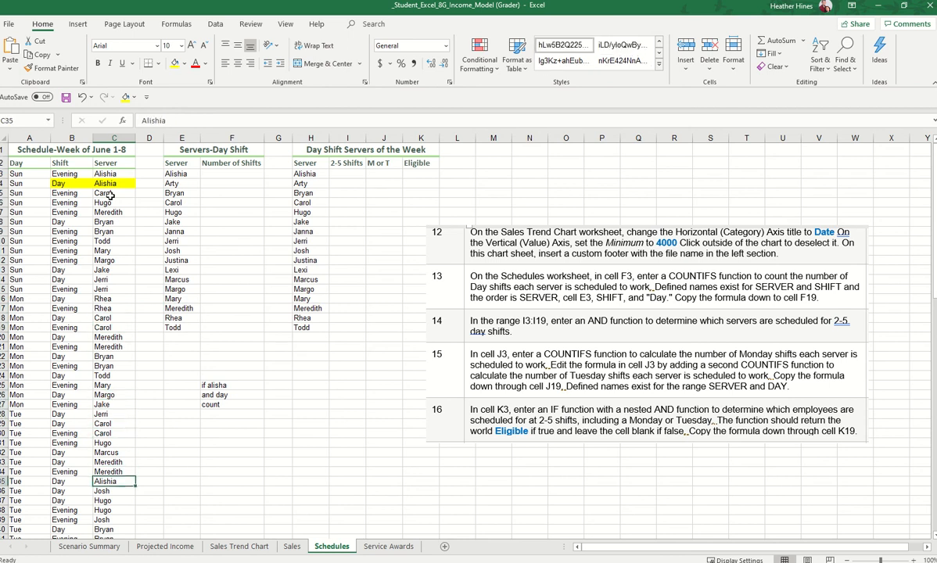
key("shift+Left")
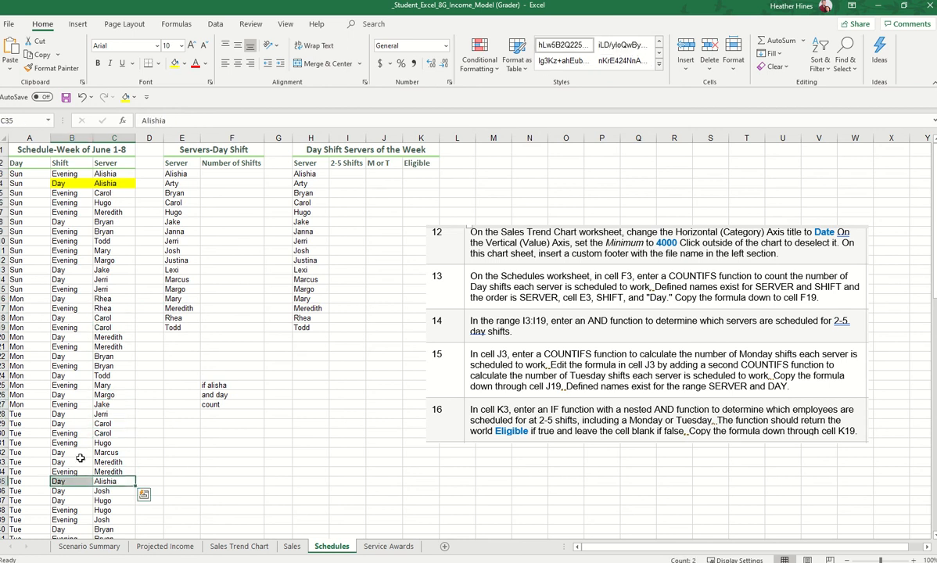
left_click(125, 96)
Highlight the same server's Wednesday day-shift entry, B42:C42, in yellow.
scroll(149, 326, "down", 2)
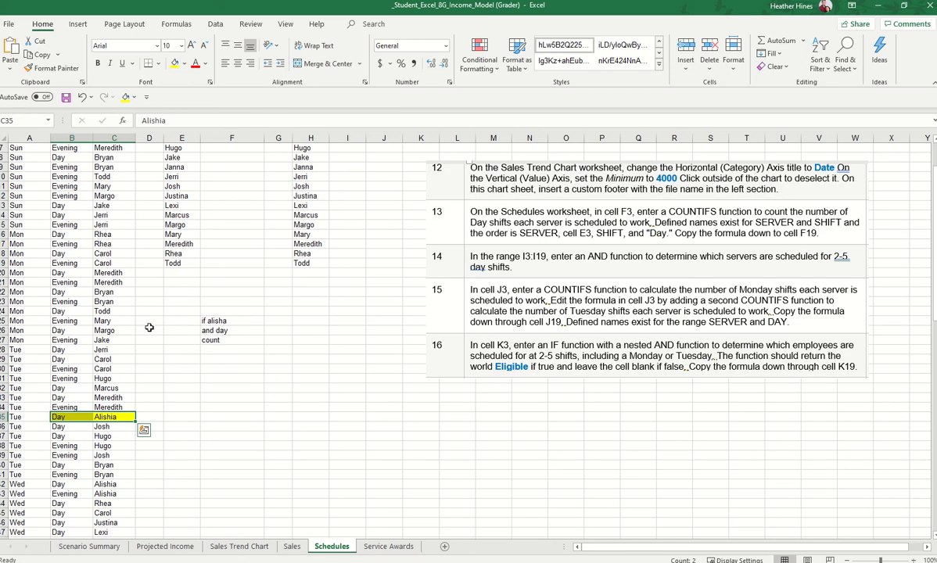
scroll(149, 327, "down", 8)
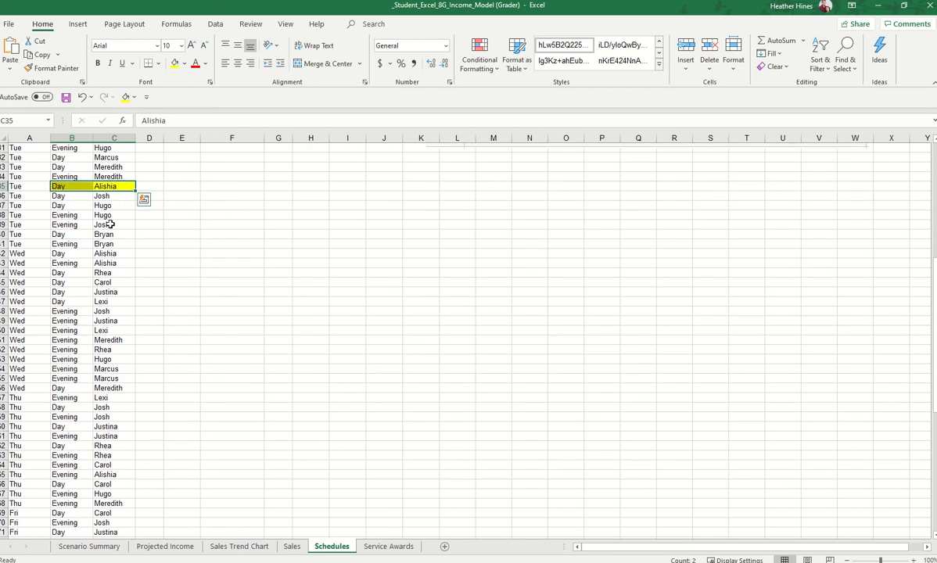
left_click_drag(109, 253, 74, 254)
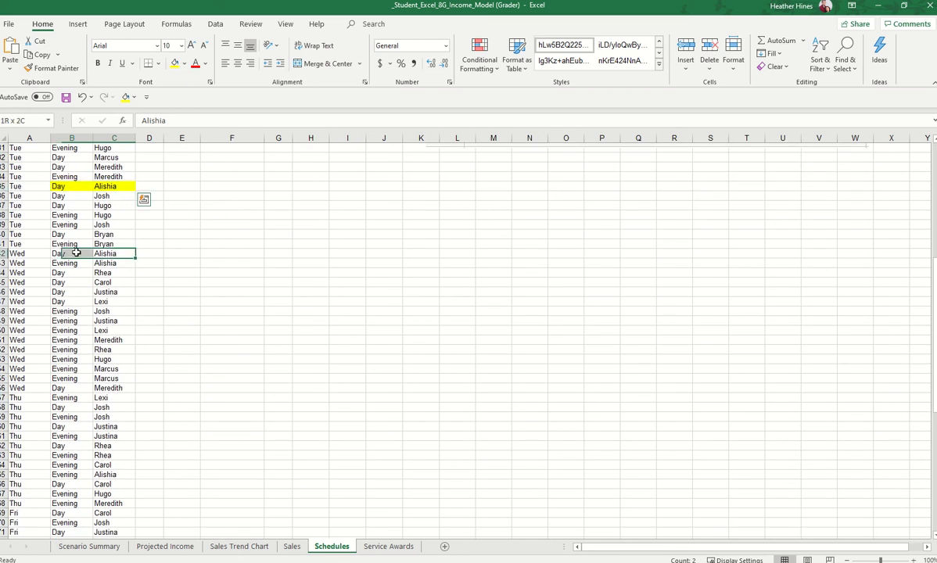
left_click(175, 64)
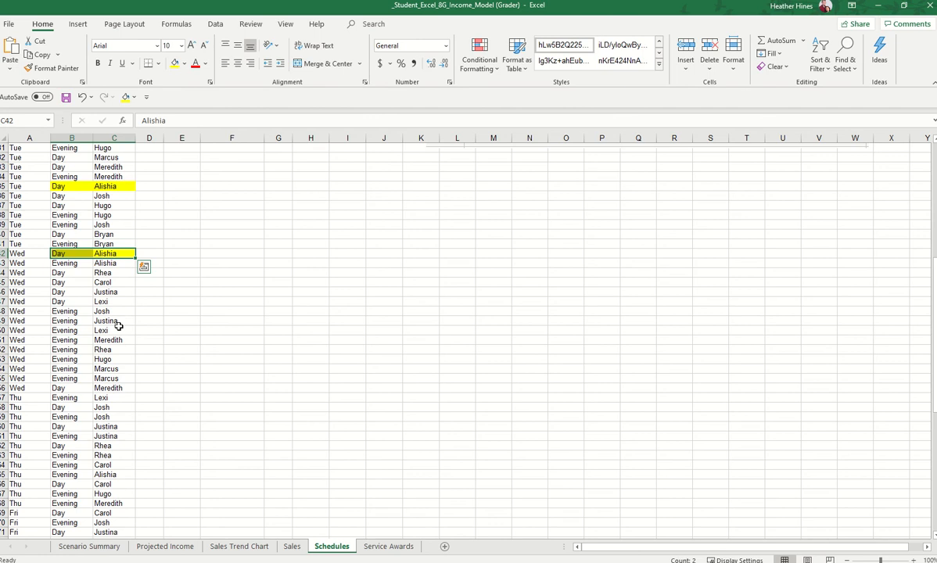
Check the same server's Thursday shift and highlight the Saturday day-shift entry, B87:C87, in yellow.
left_click(111, 474)
scroll(114, 469, "down", 2)
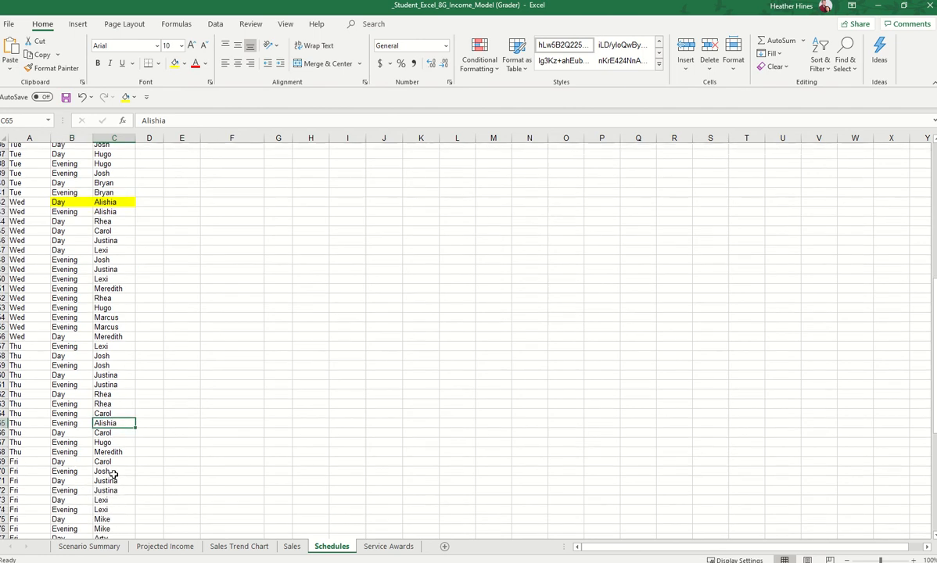
scroll(123, 506, "down", 1)
scroll(122, 504, "down", 3)
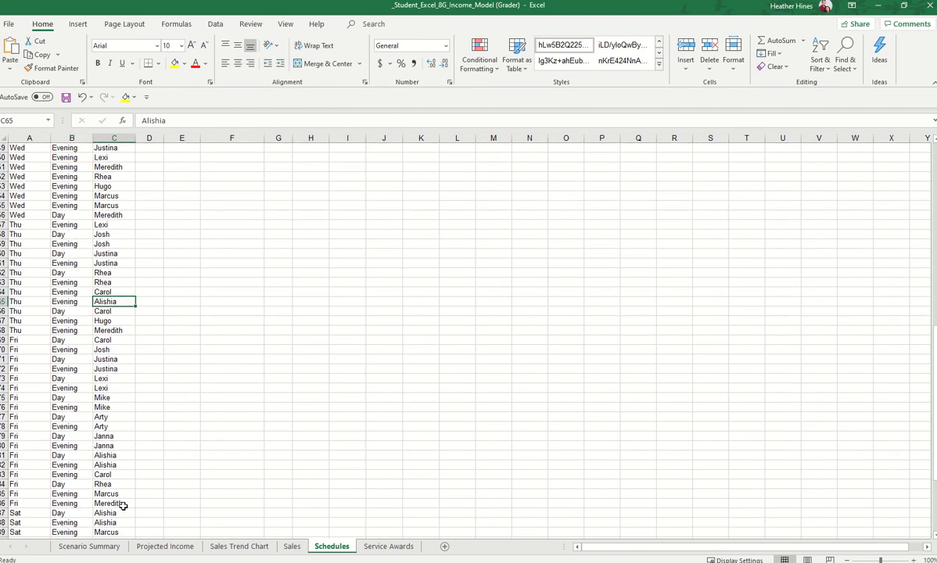
scroll(107, 492, "down", 1)
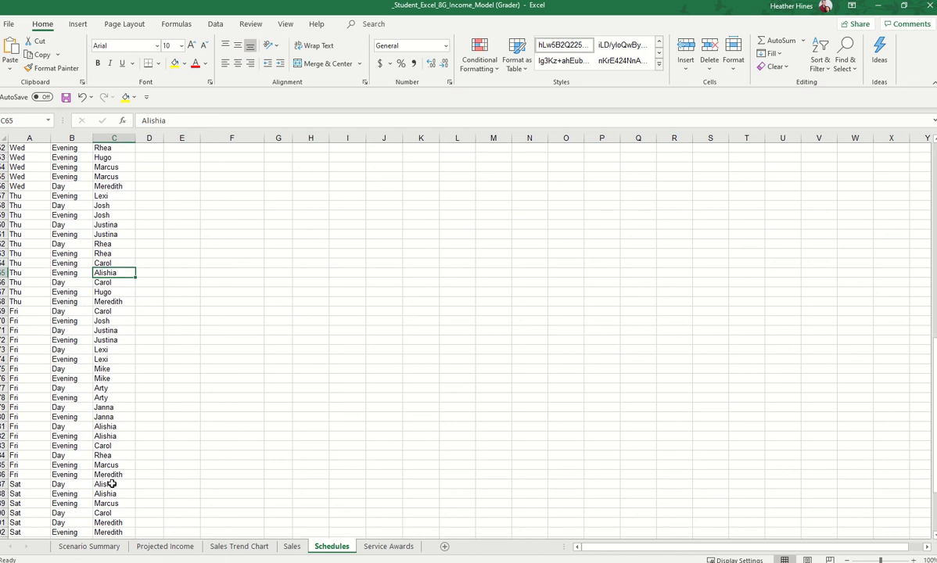
left_click_drag(112, 484, 70, 485)
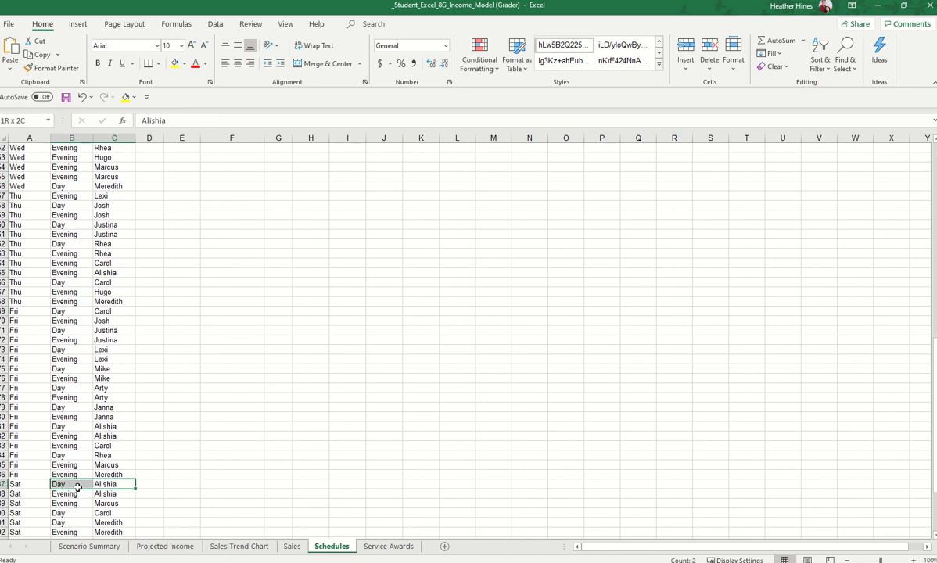
left_click(173, 62)
Check the rest of the schedule for missed day shifts and highlight the same server's Friday entry, B81:C81, in yellow.
scroll(122, 367, "down", 3)
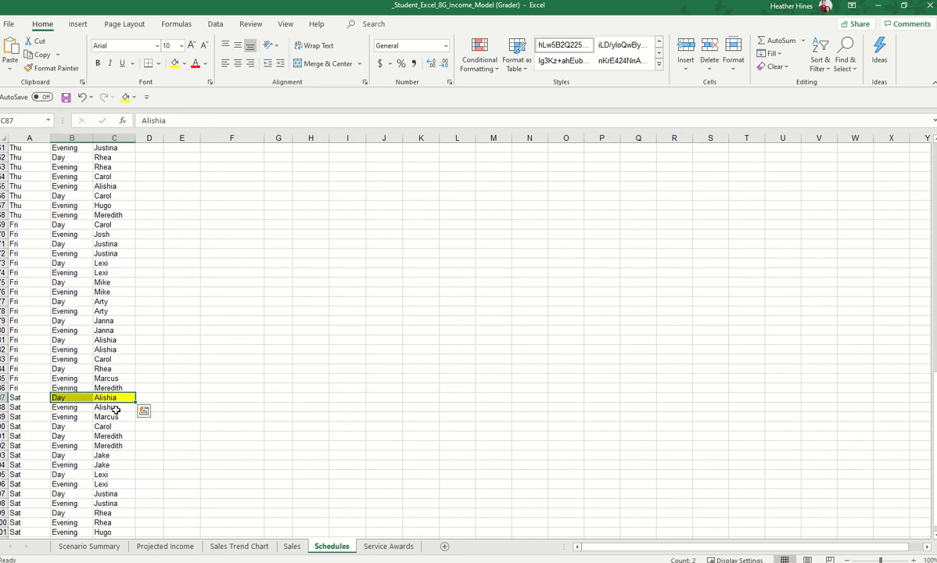
scroll(101, 454, "down", 3)
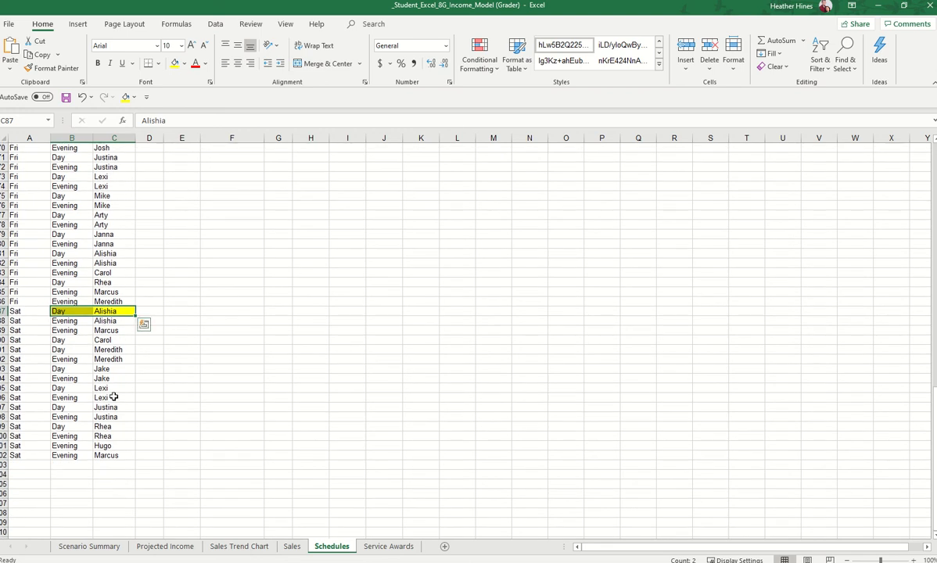
left_click(113, 397)
key("Up")
key("Up")
key("Up")
key("Up")
key("Up")
key("Up")
key("Up")
key("Up")
key("Up")
key("Up")
key("Up")
key("Up")
key("Up")
key("Up")
key("Up")
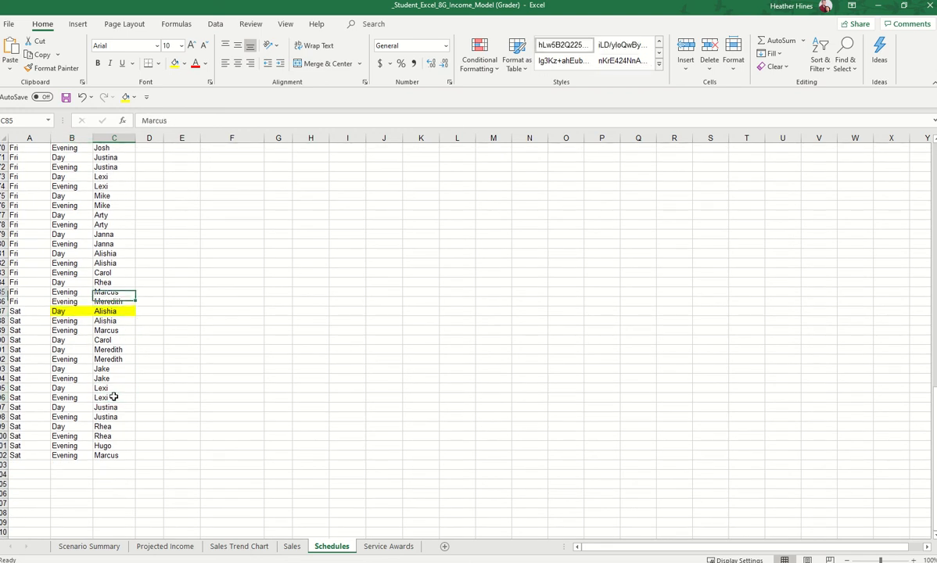
key("Up")
key("Up")
key("Up")
key("Up")
key("Up")
key("Up")
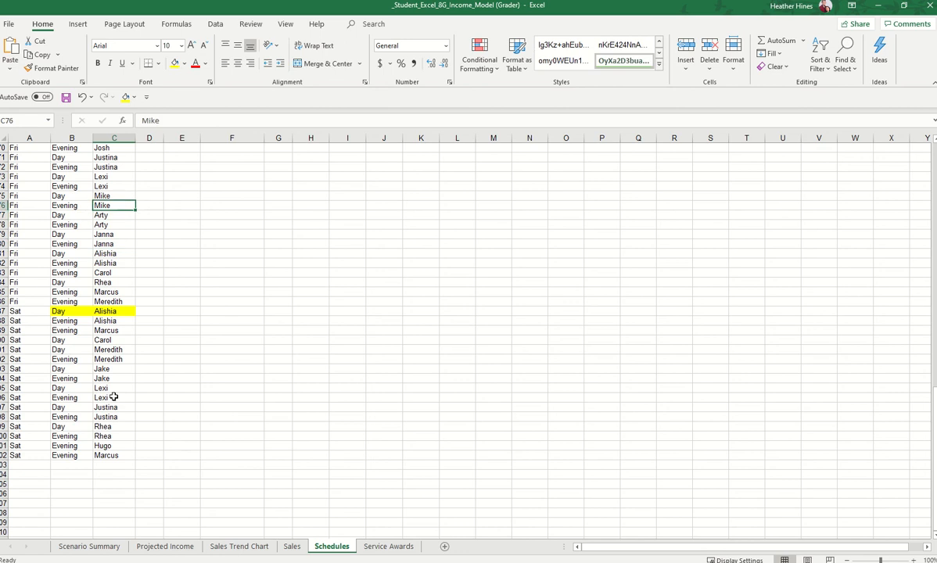
key("Down")
key("Down")
key("Down")
key("Down")
key("Down")
left_click_drag(117, 253, 84, 252)
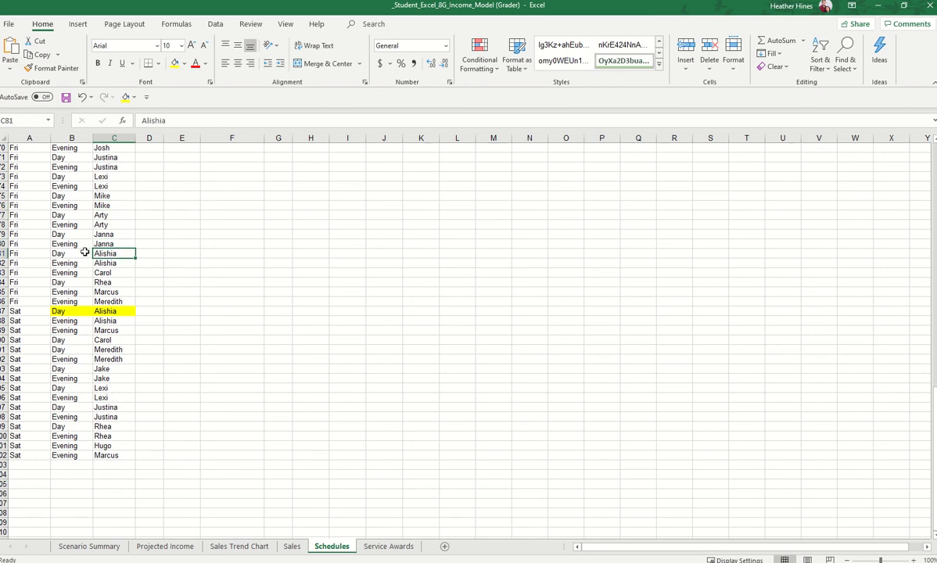
left_click(175, 62)
left_click(192, 232)
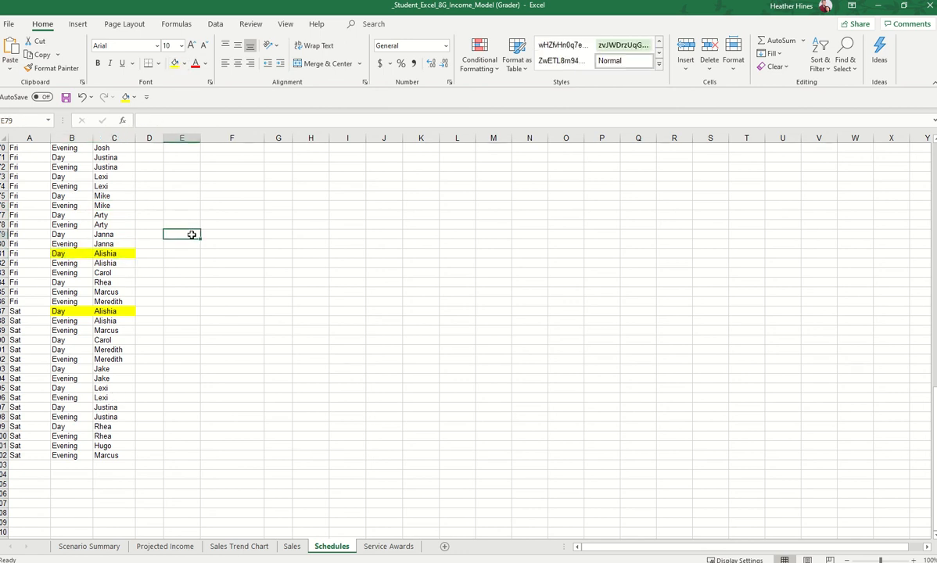
Begin a COUNTIFS formula in cell F3 of the Number of Shifts column.
scroll(191, 232, "up", 5)
scroll(192, 231, "up", 15)
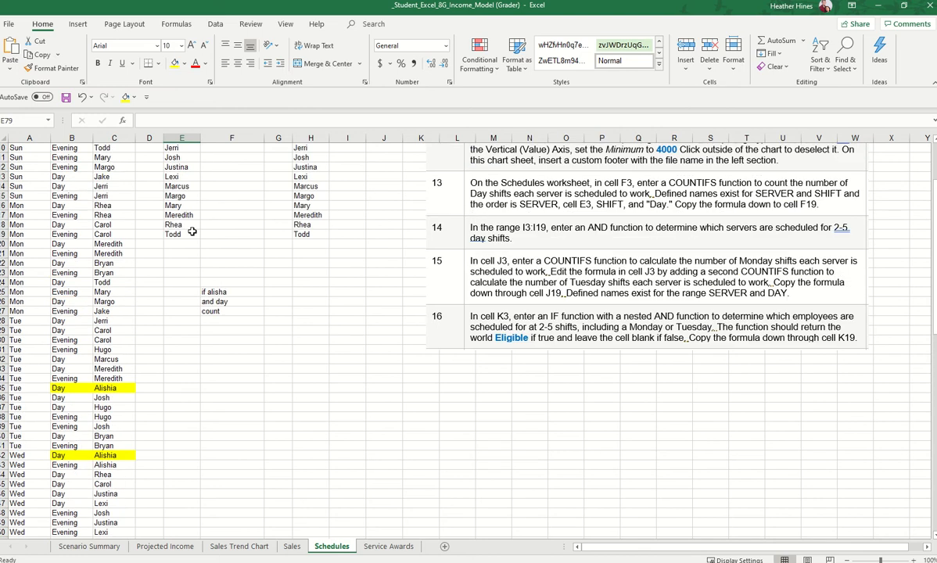
scroll(192, 232, "up", 1)
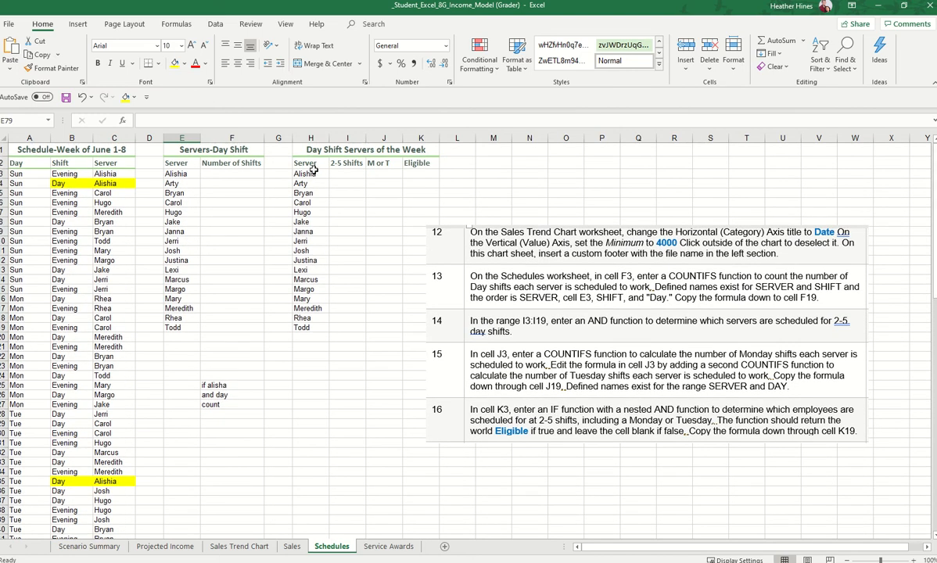
left_click(231, 175)
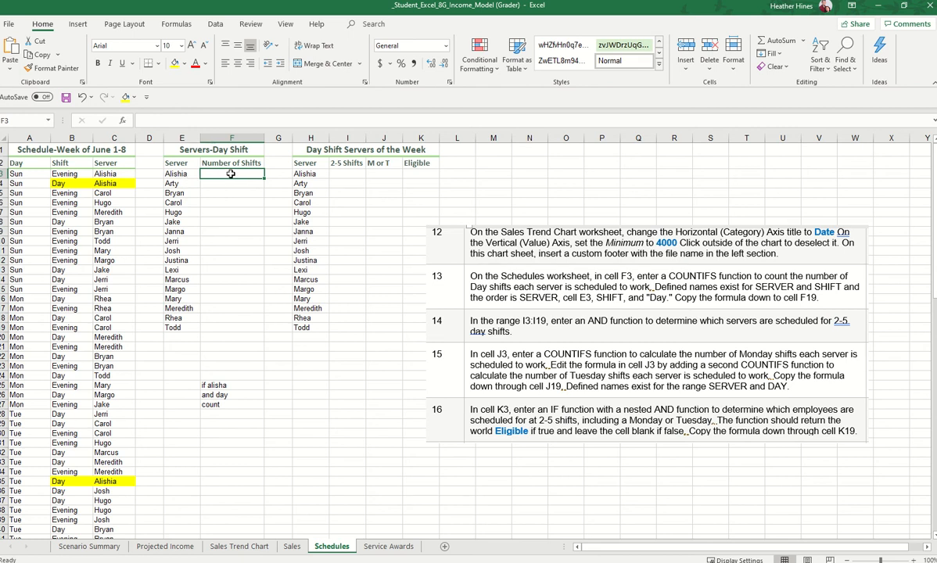
double_click(231, 174)
key("Escape")
type("=")
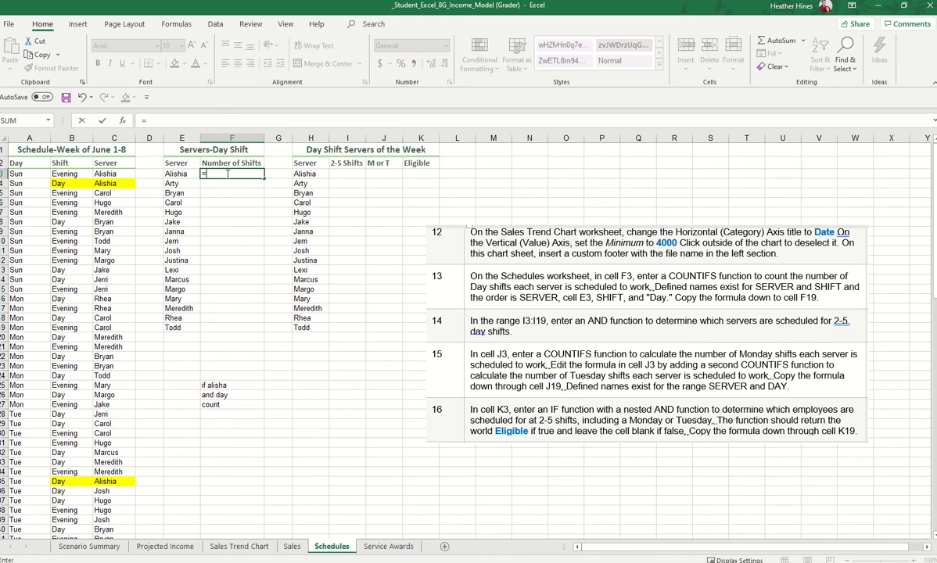
type("count")
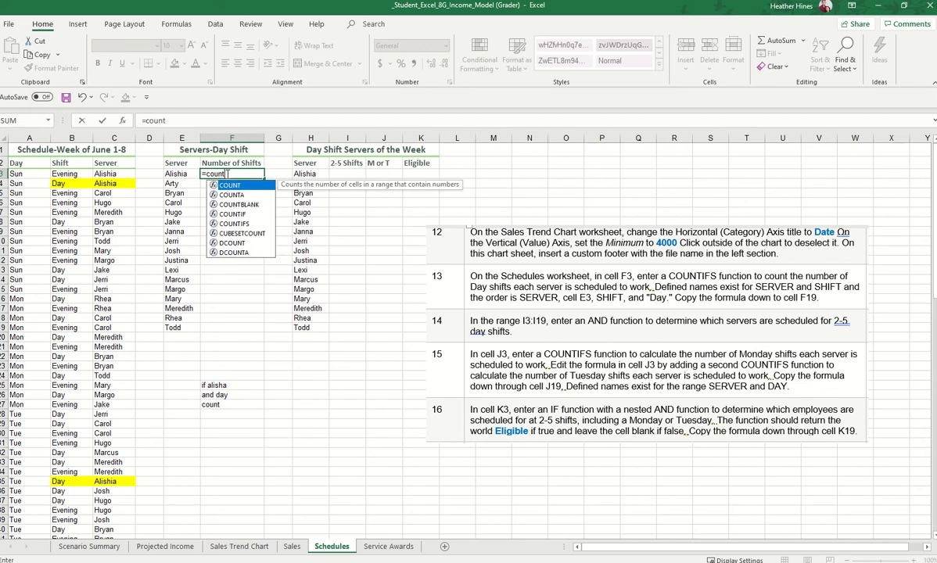
type("ifs")
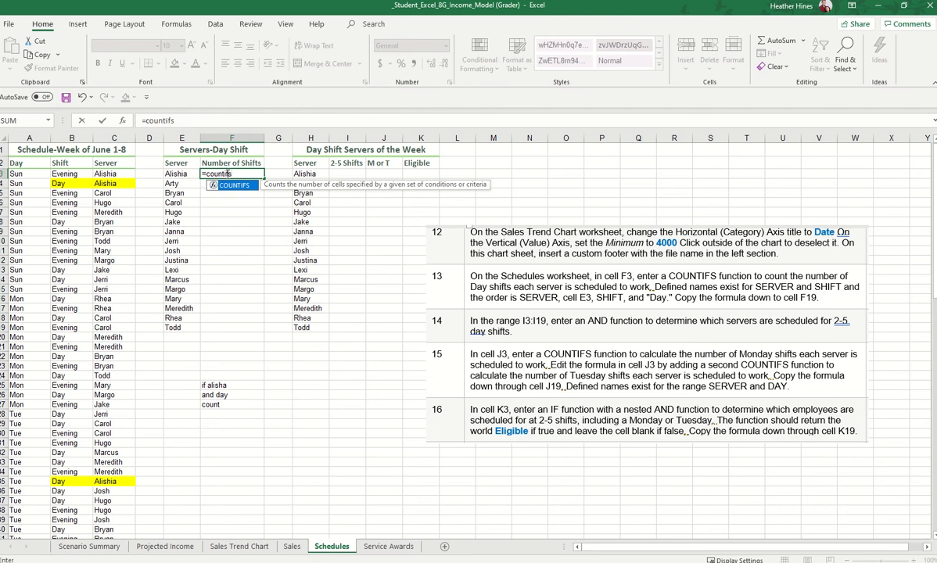
type("(")
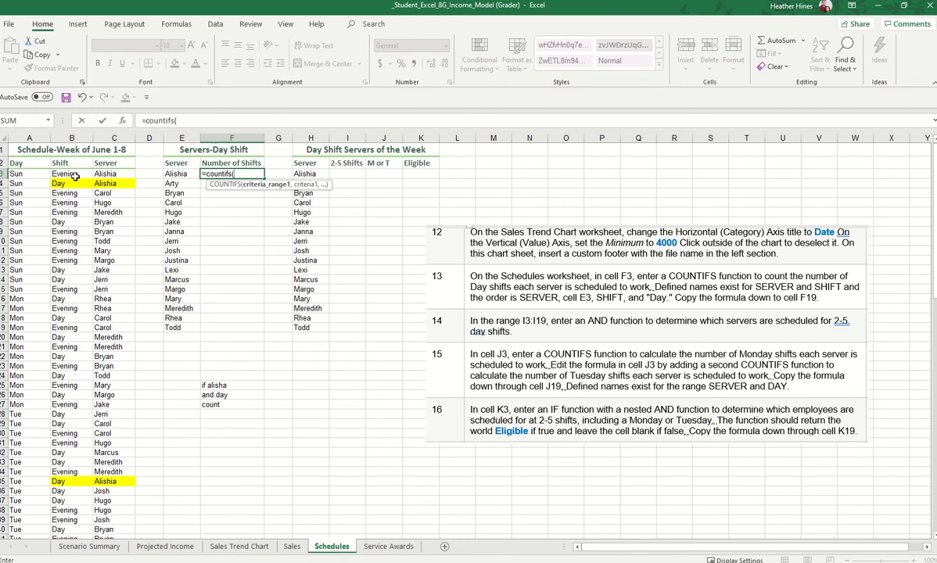
Add the SERVER range, C3 to C102, with cell E3 as its criterion to the COUNTIFS formula in F3.
left_click(123, 174)
key("ctrl+shift+Down")
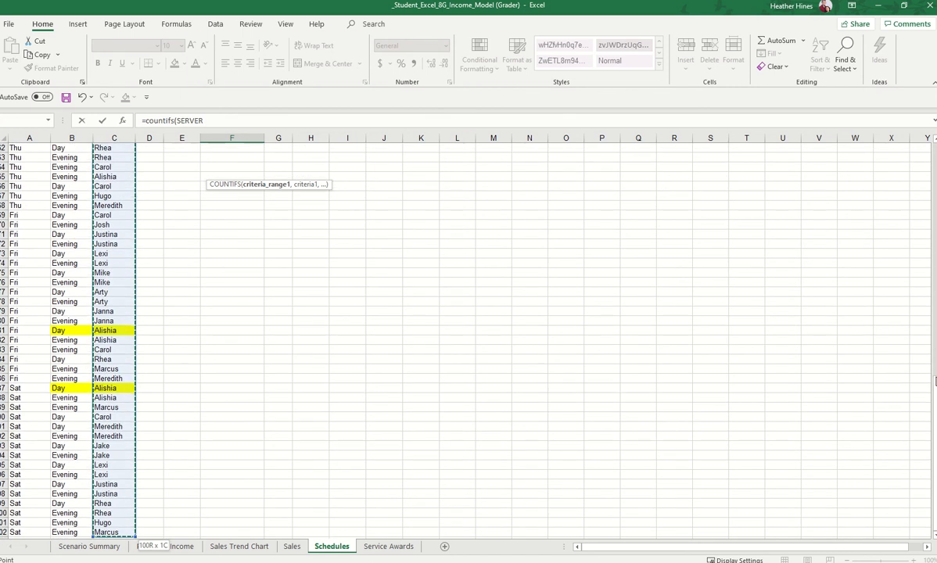
left_click_drag(935, 307, 931, 132)
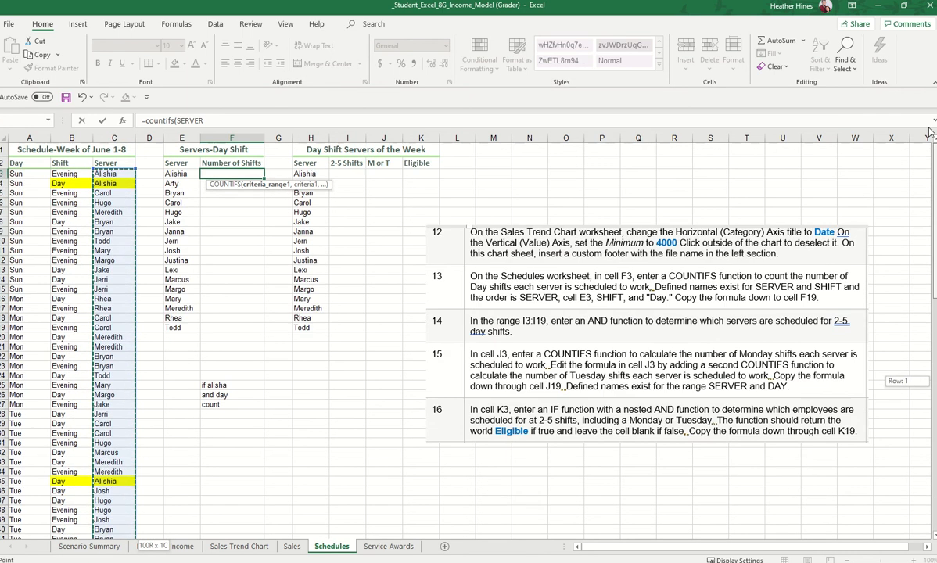
left_click(339, 125)
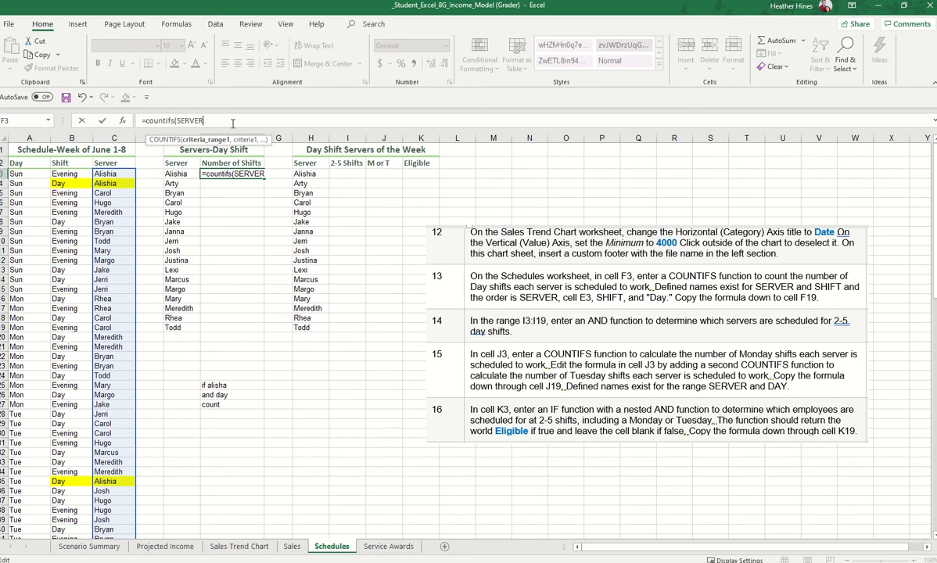
type(",")
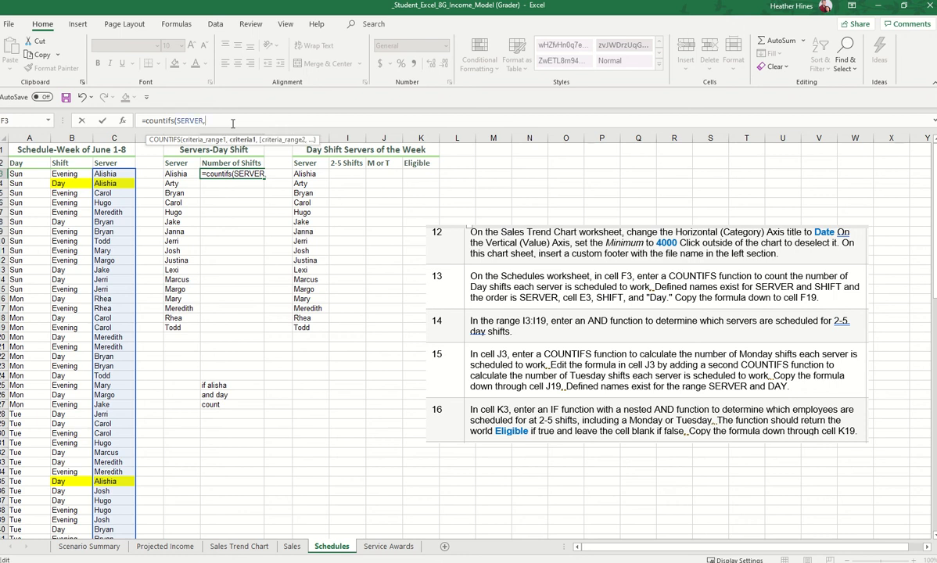
left_click(188, 174)
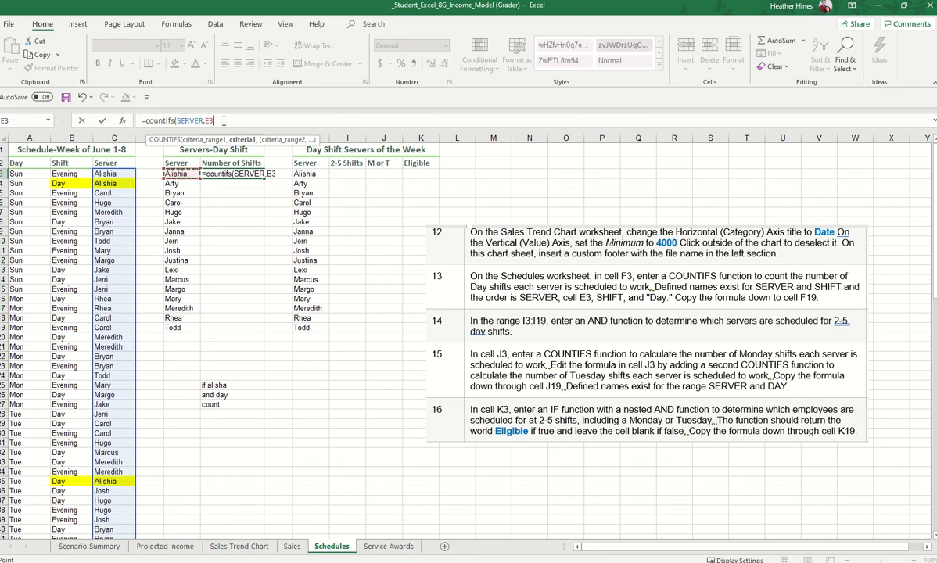
type(",")
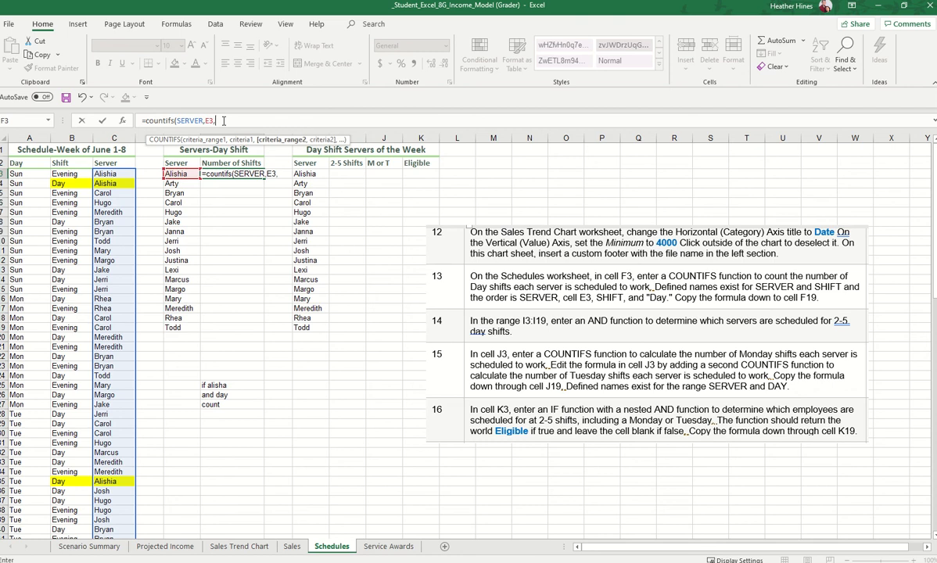
Add the SHIFT range with criterion "day" and complete F3's formula as =COUNTIFS(SERVER,E3,SHIFT,"day").
left_click(78, 174)
key("ctrl+shift+Down")
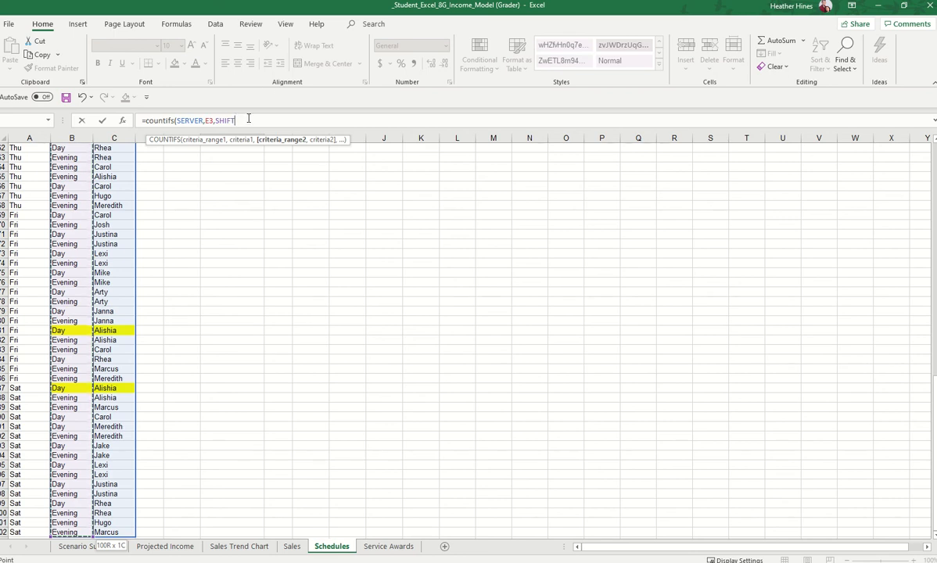
type(",")
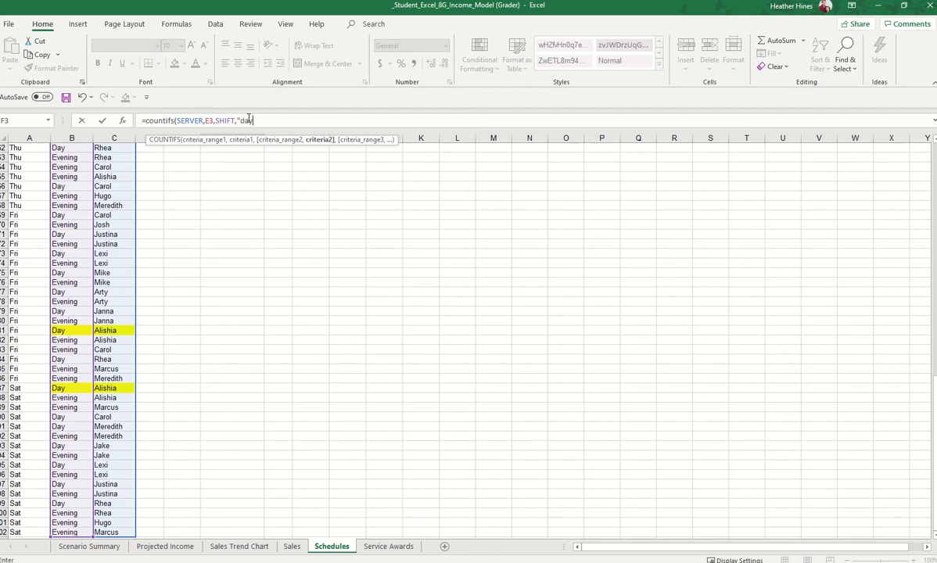
type("\"day")
key("Return")
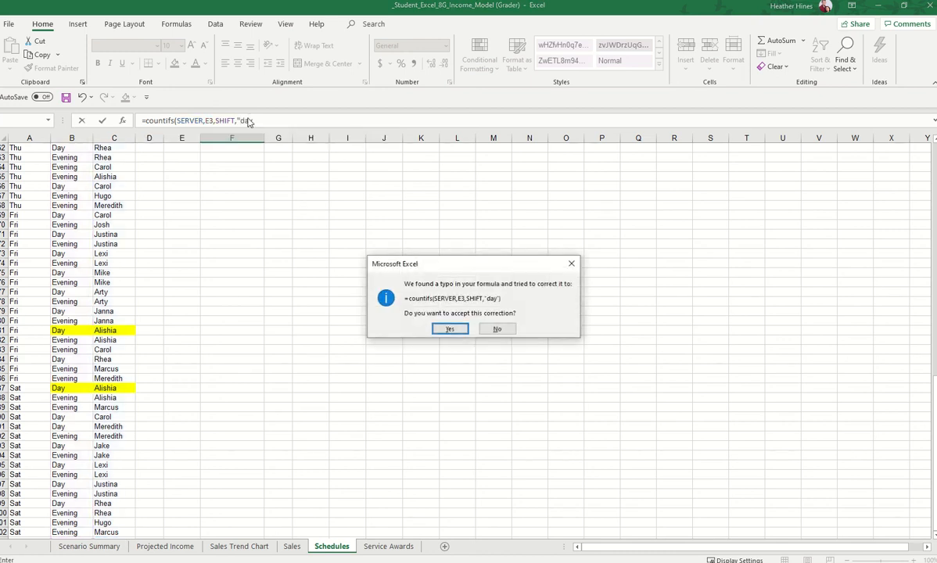
left_click(571, 264)
left_click(461, 328)
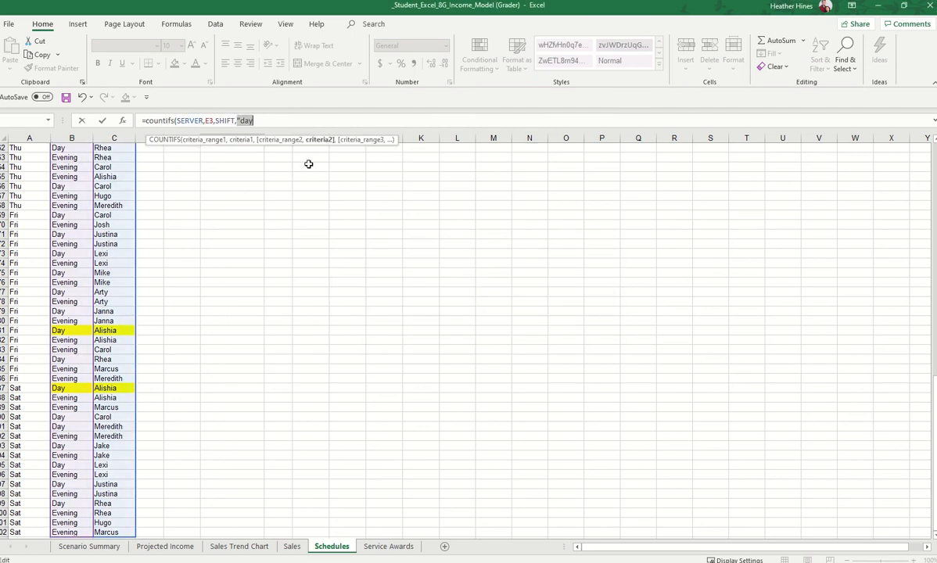
left_click(300, 123)
type("\")")
key("Return")
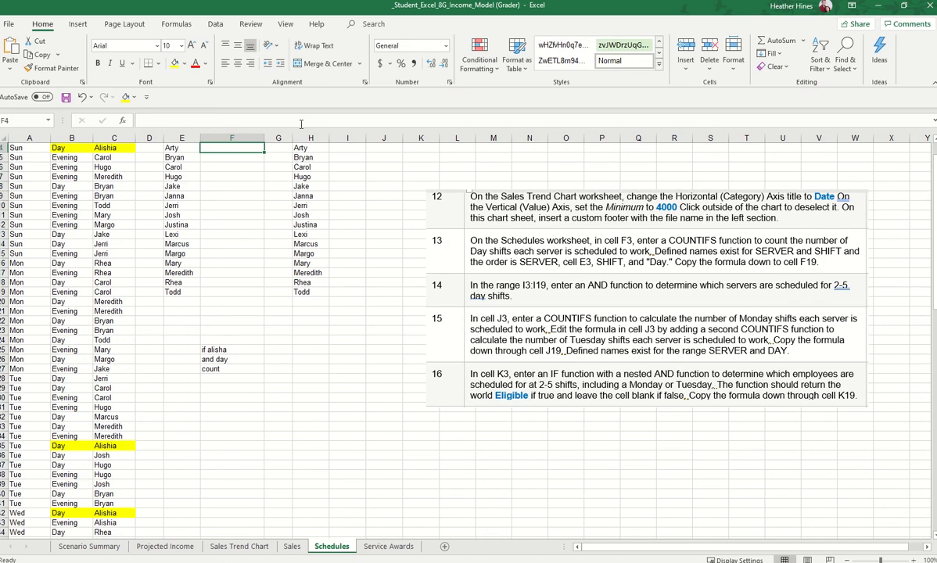
Copy the COUNTIFS formula from F3 down through F19 and check the results in the Number of Shifts column.
scroll(292, 163, "up", 1)
left_click(245, 172)
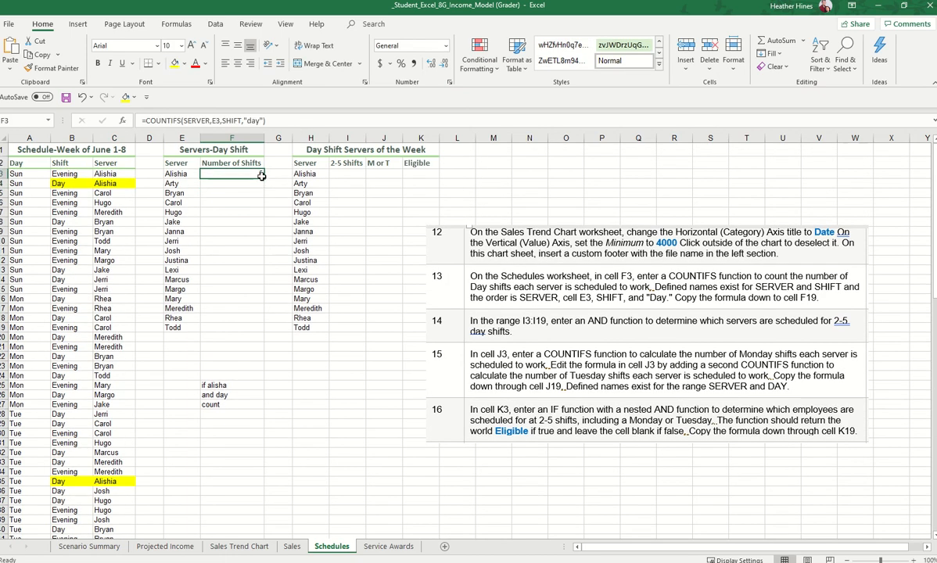
left_click_drag(264, 180, 261, 326)
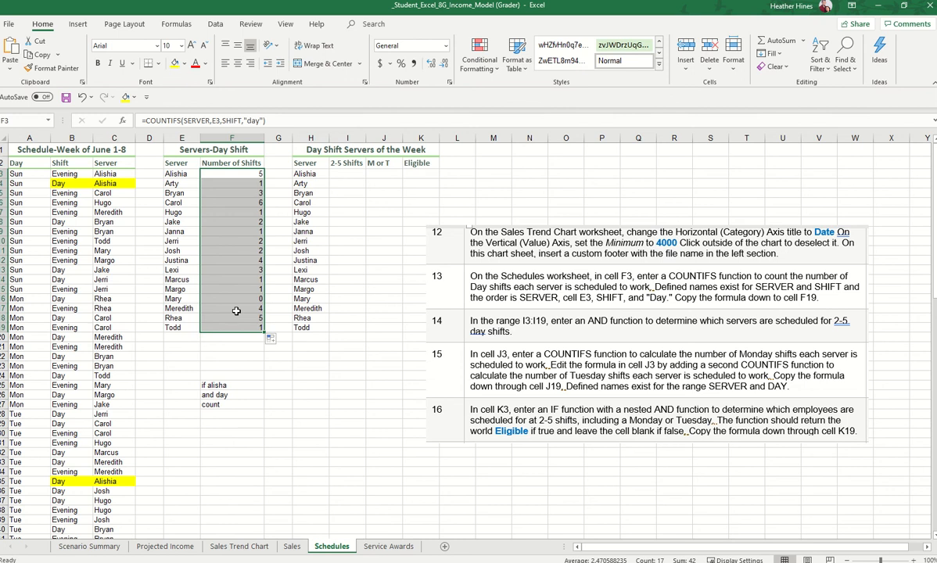
left_click(235, 310)
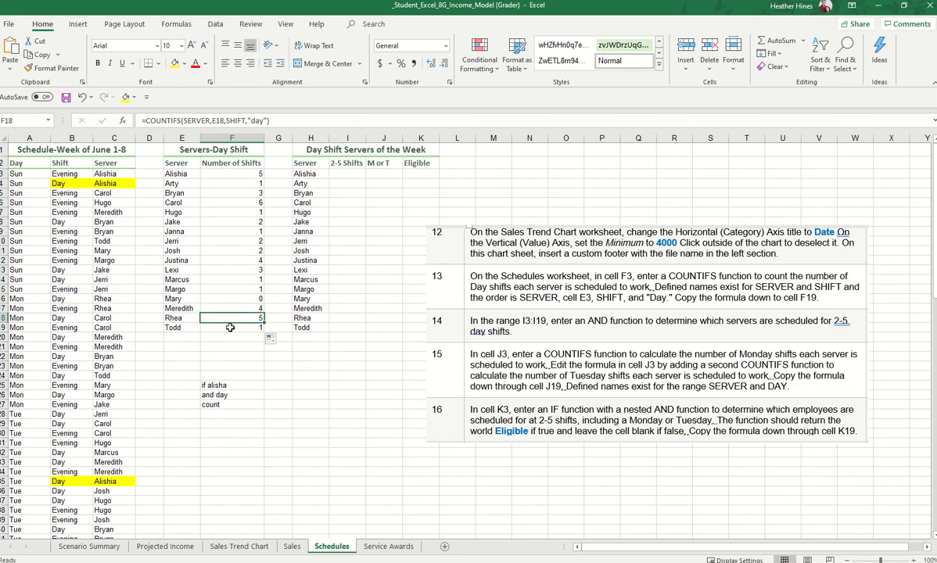
left_click(233, 202)
left_click(235, 173)
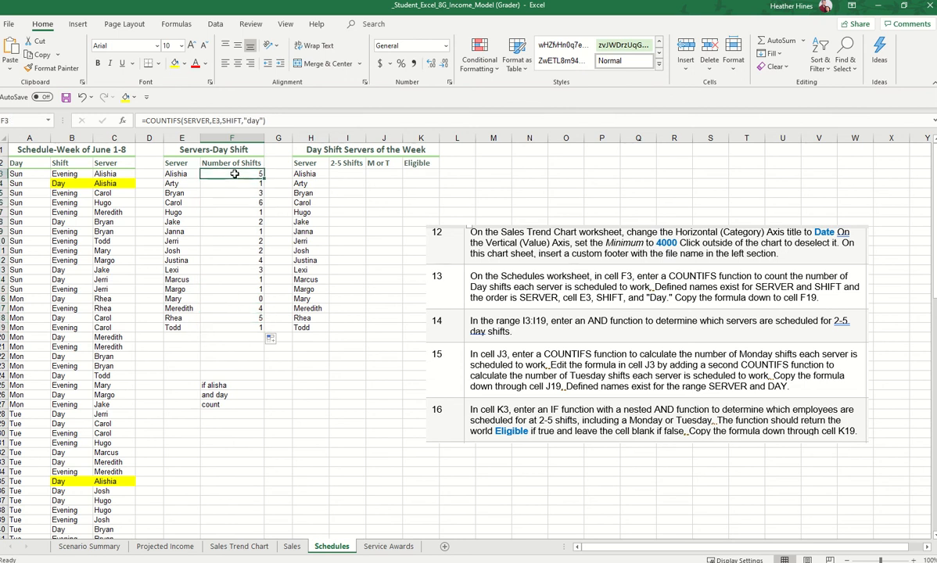
Move the instructions picture aside and insert a PivotTable of Schedules!$A$2:$C$102 at cell N2 of the existing worksheet.
left_click_drag(429, 228, 490, 270)
left_click(94, 201)
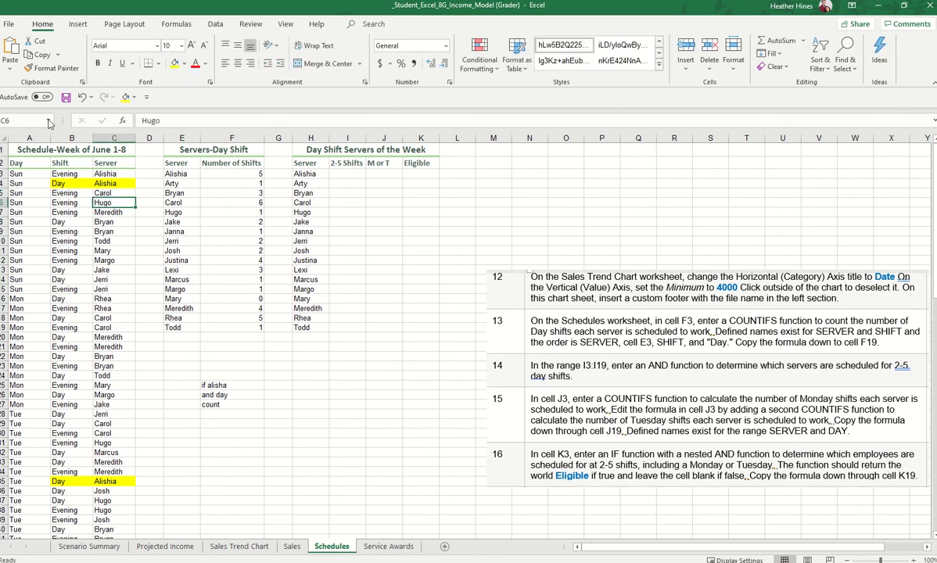
left_click(78, 24)
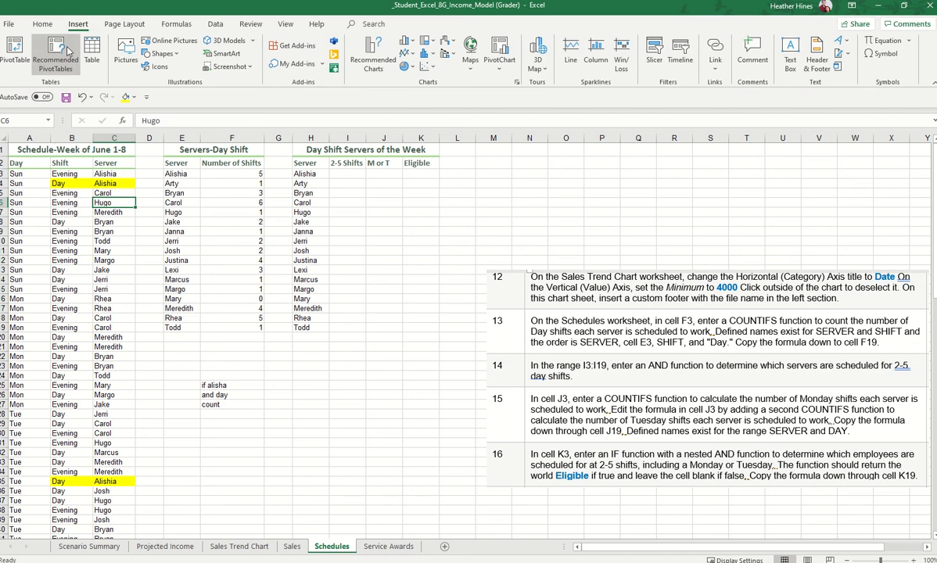
left_click(23, 56)
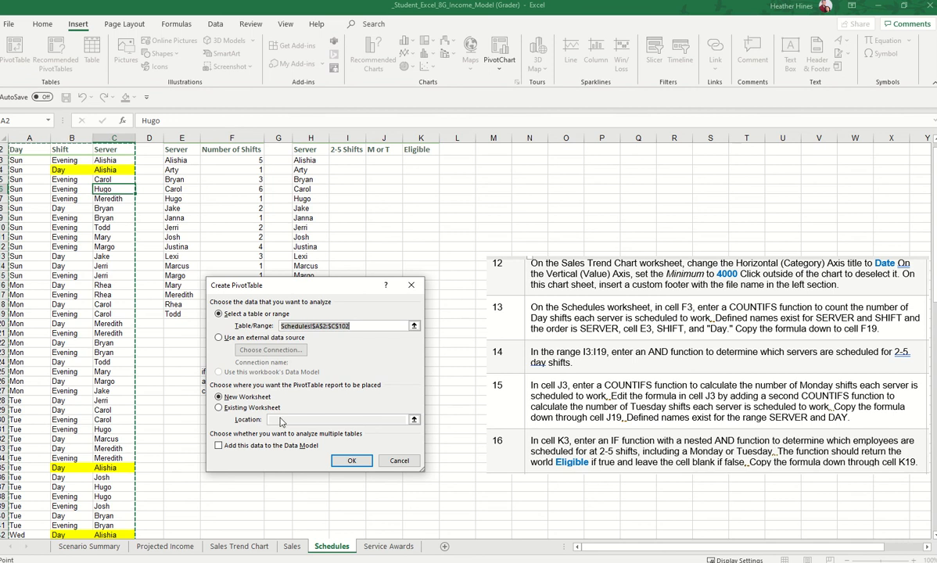
left_click(219, 408)
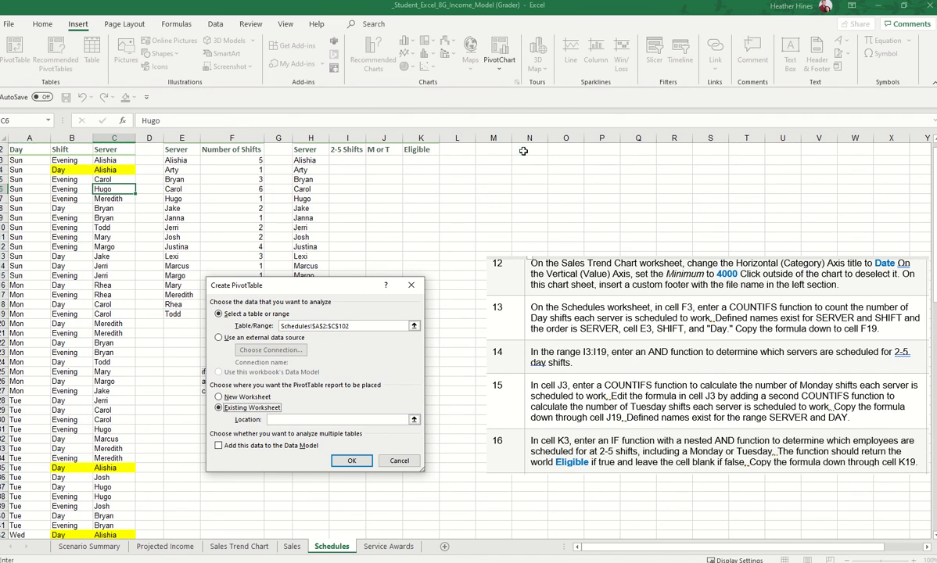
left_click(518, 149)
left_click(352, 462)
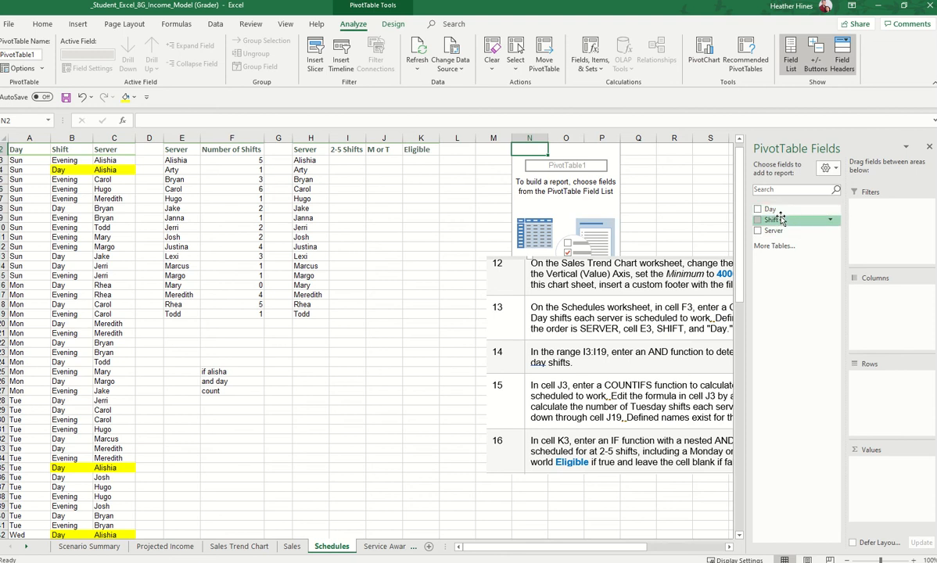
Set the PivotTable's rows to Server and add counts of Shift and Day as its values.
left_click_drag(780, 231, 881, 394)
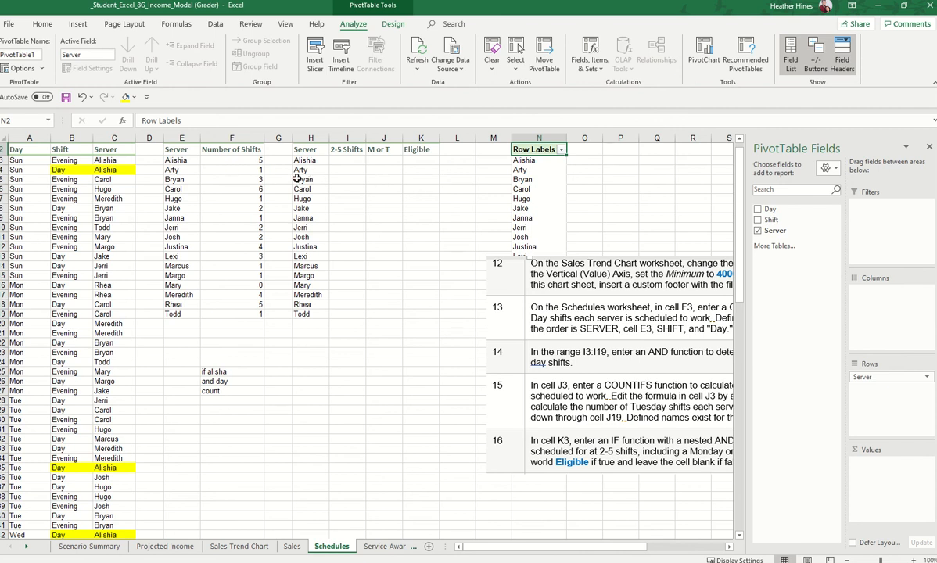
left_click_drag(788, 222, 880, 480)
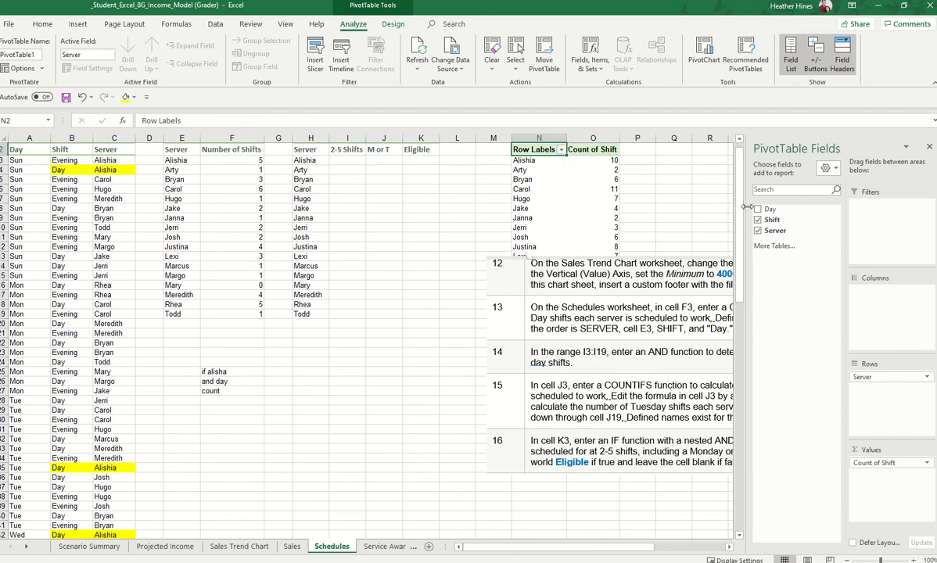
left_click_drag(774, 212, 870, 475)
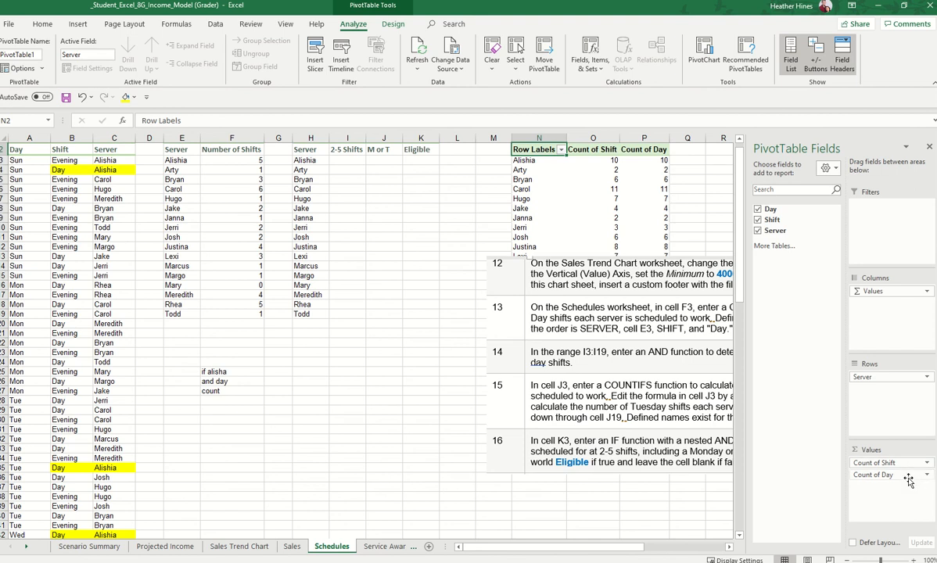
Rearrange the PivotTable with Day as the filter, Shift as the columns and Count of Shift as the values.
left_click_drag(878, 475, 841, 301)
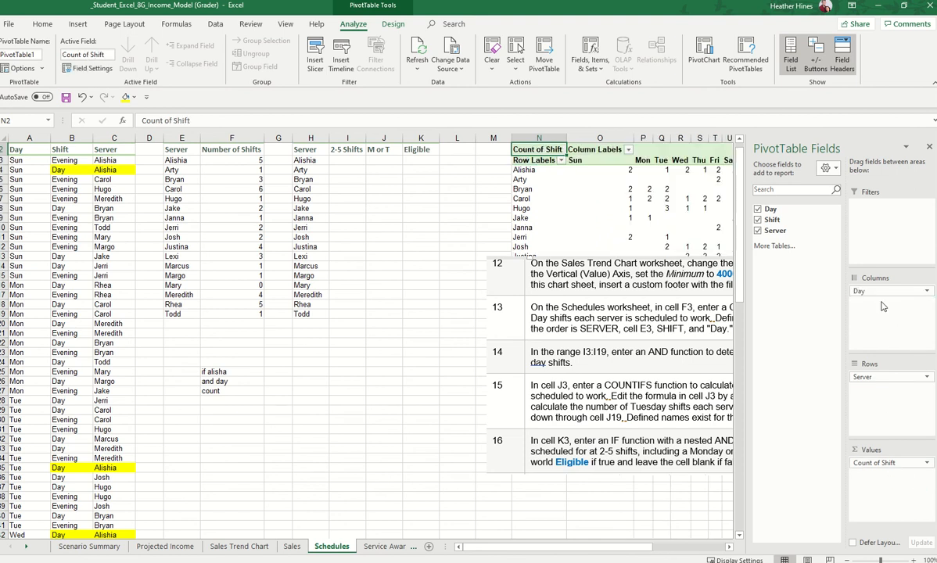
left_click_drag(891, 465, 874, 248)
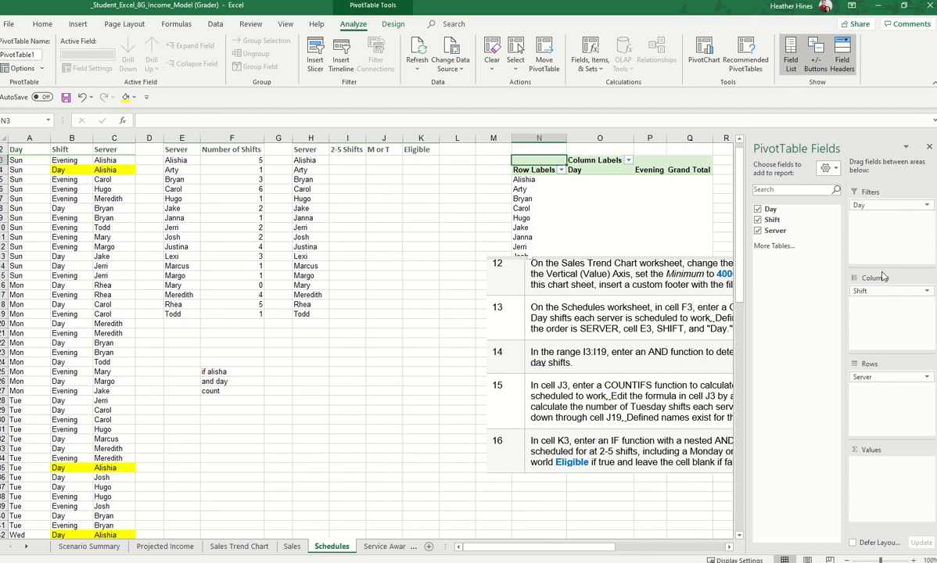
left_click_drag(774, 220, 899, 468)
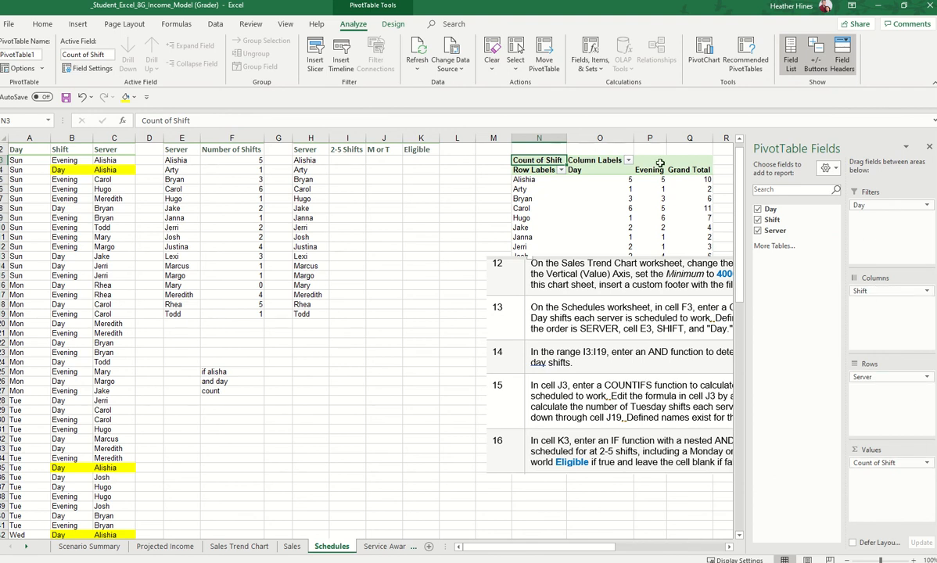
Compare the PivotTable's day-shift counts with the Number of Shifts column, then hide the PivotTable field list.
left_click(584, 170)
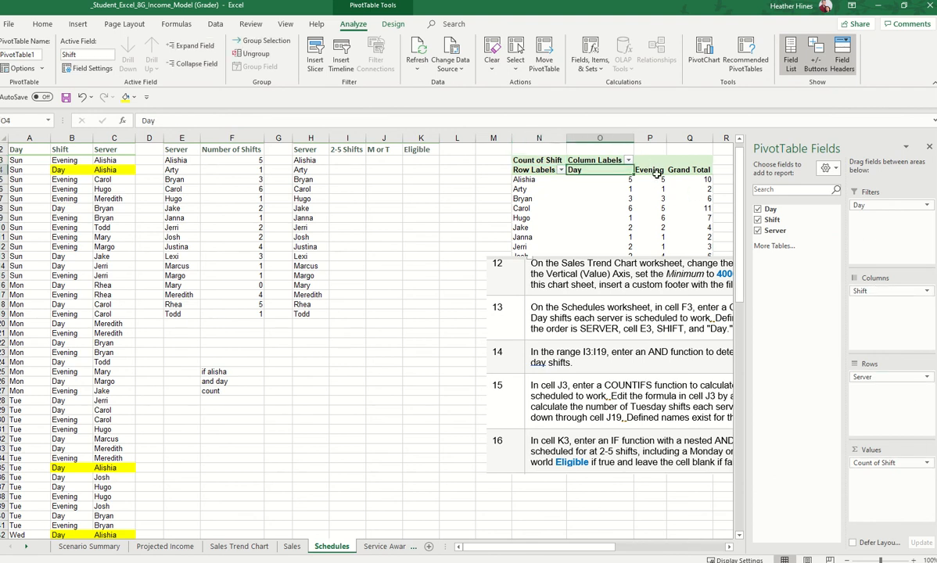
left_click(649, 169)
left_click(602, 183)
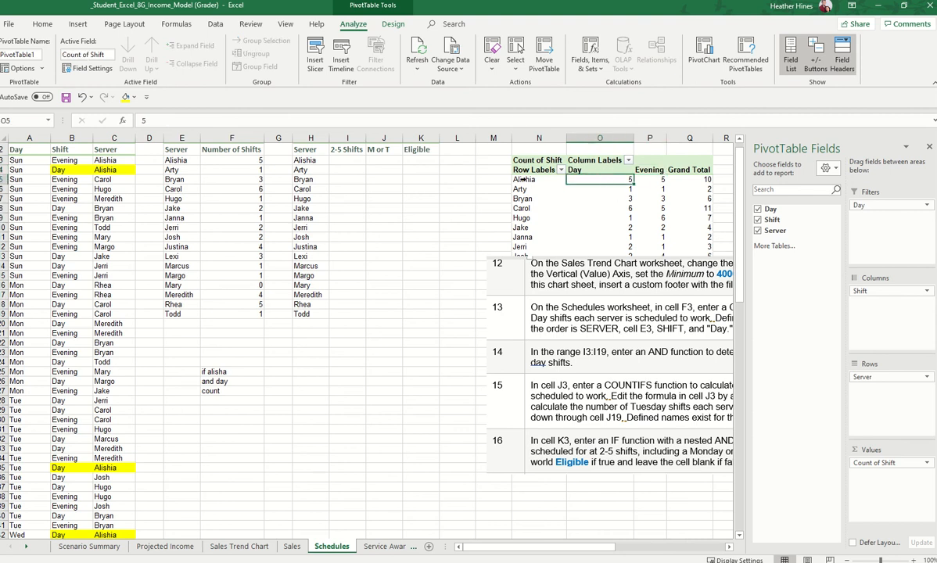
left_click(619, 191)
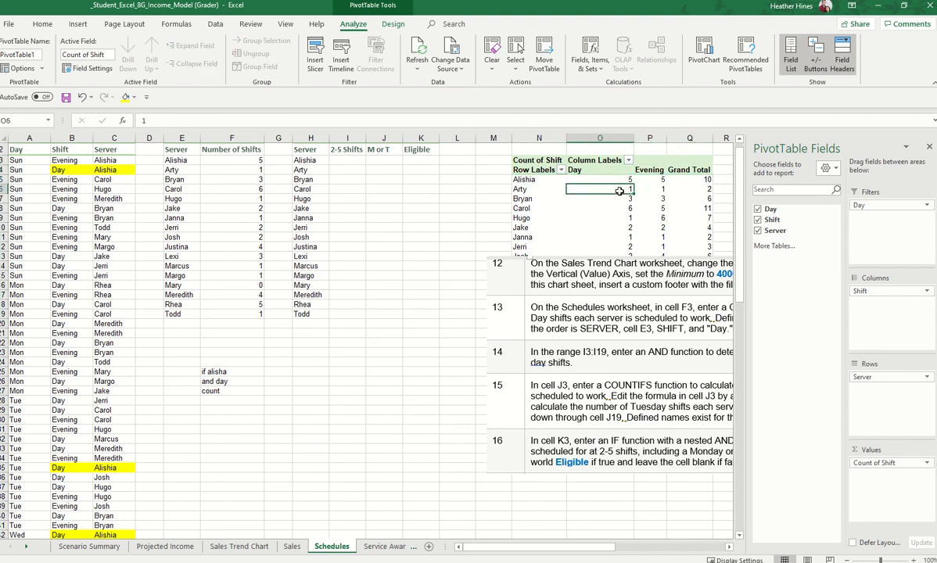
left_click(235, 179)
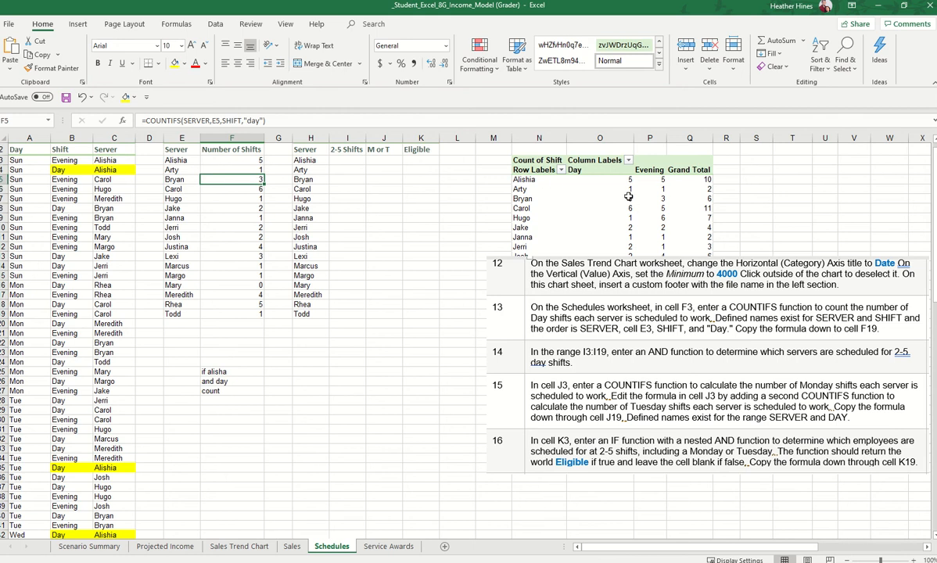
left_click(583, 247)
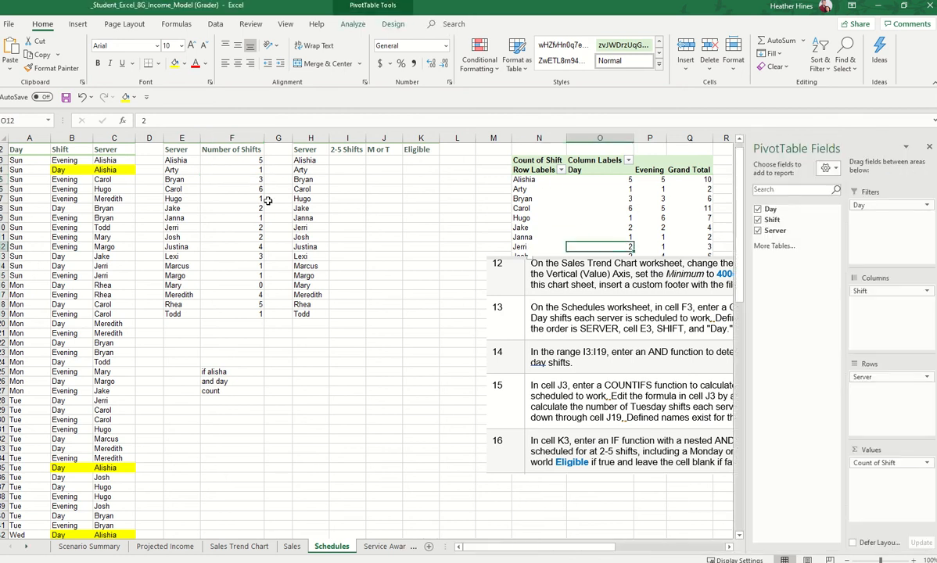
left_click(243, 233)
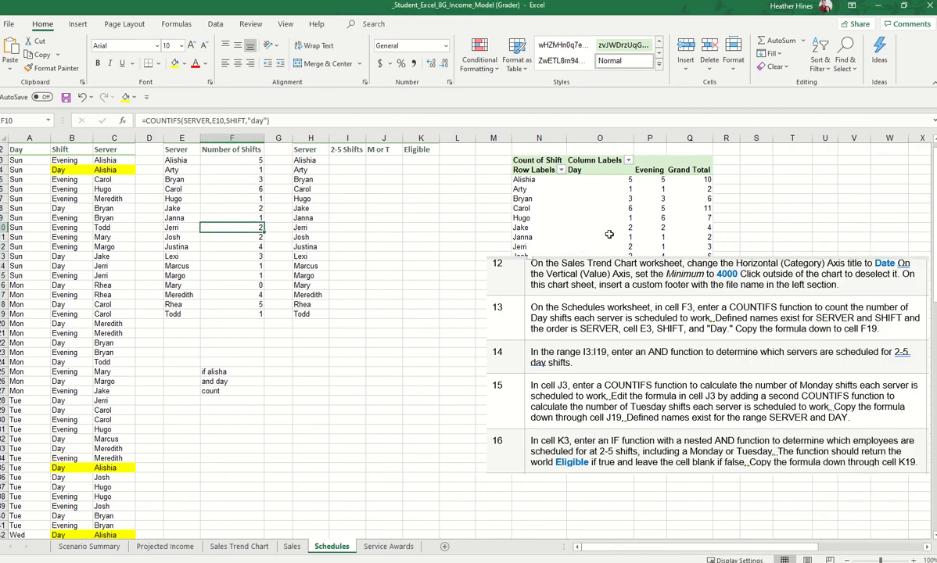
left_click(598, 189)
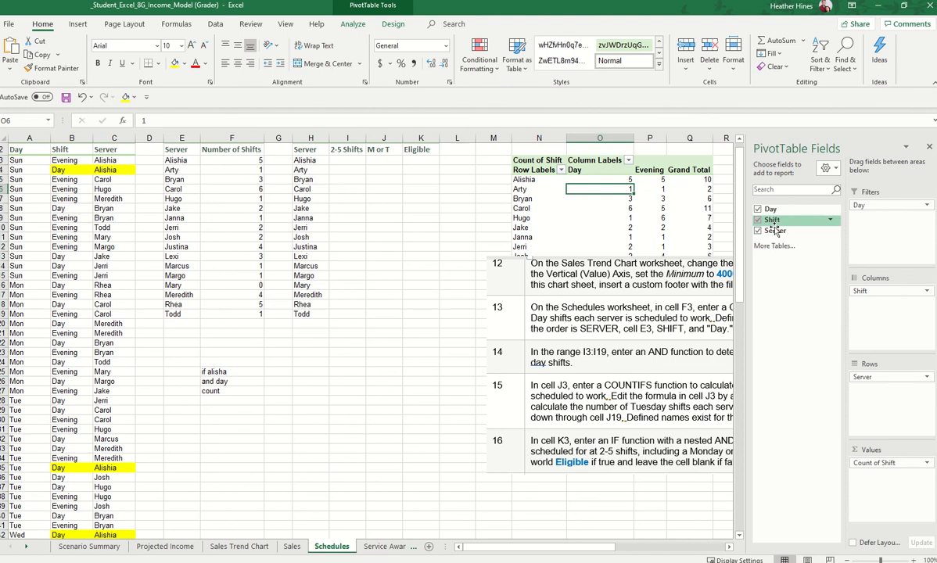
left_click(928, 148)
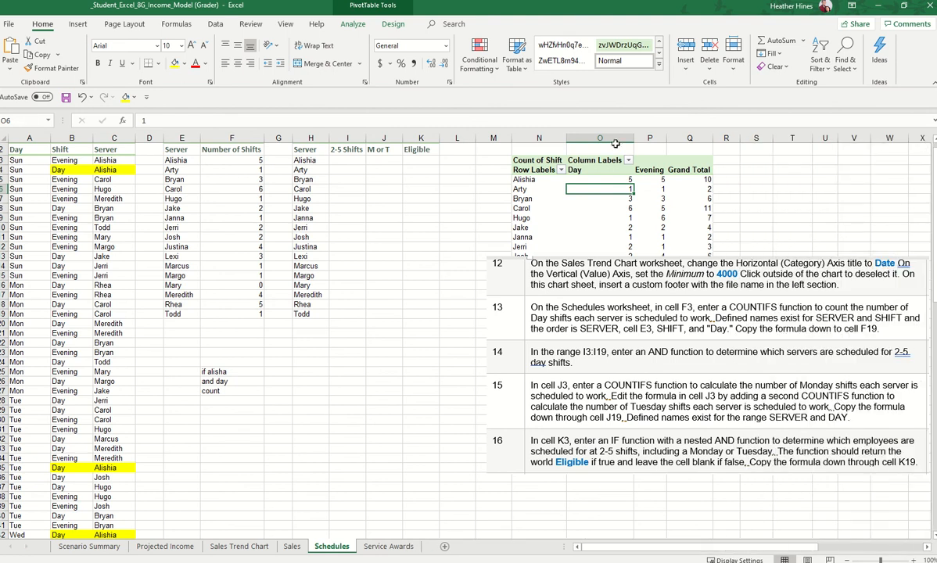
Enter =AND(F3>=2,F3<=5) in cell I3 to test whether the first server has 2-5 day shifts.
left_click(346, 159)
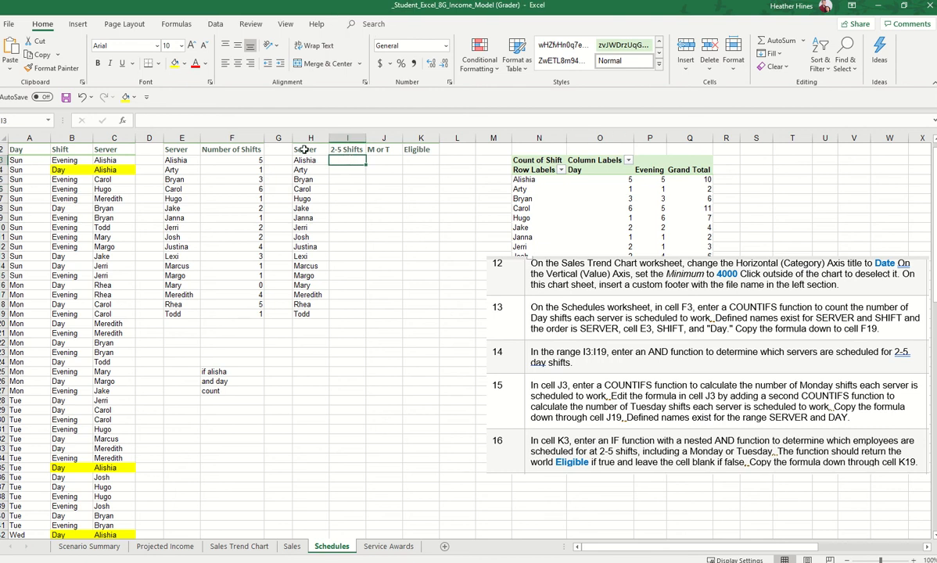
left_click(348, 151)
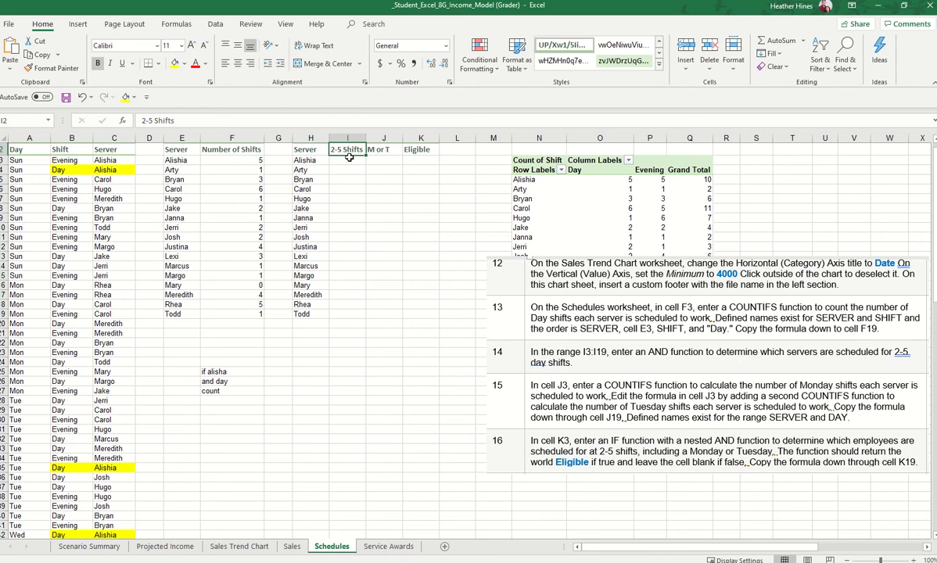
left_click(345, 161)
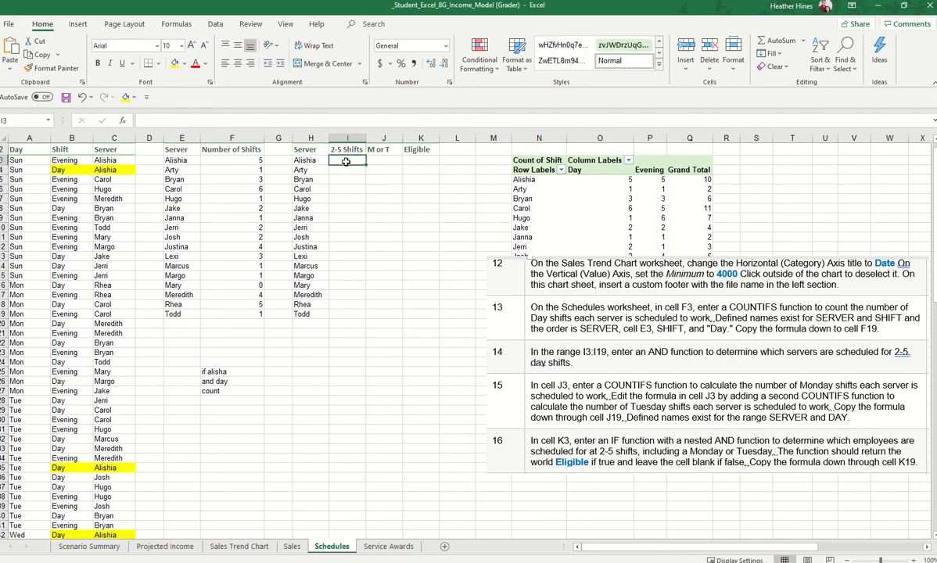
left_click_drag(345, 161, 345, 314)
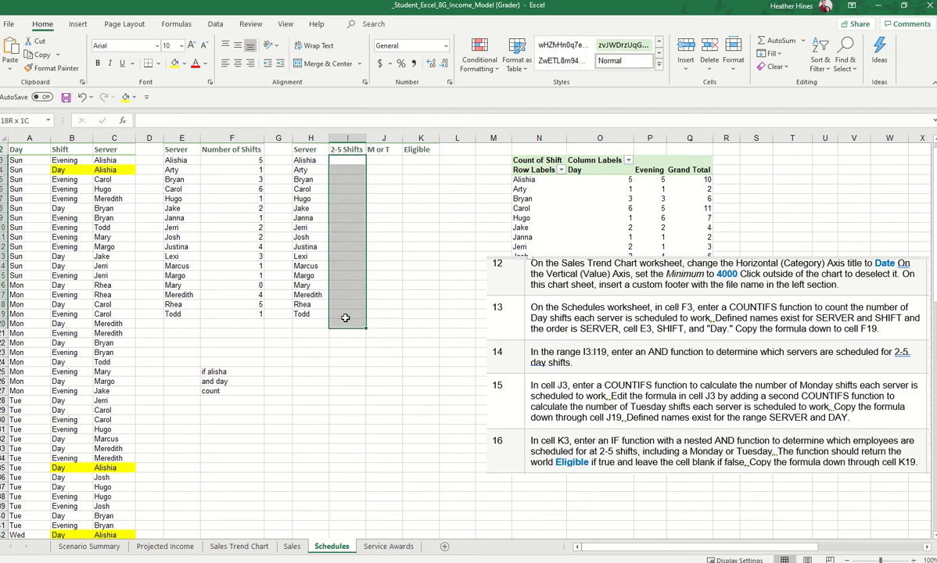
left_click(345, 160)
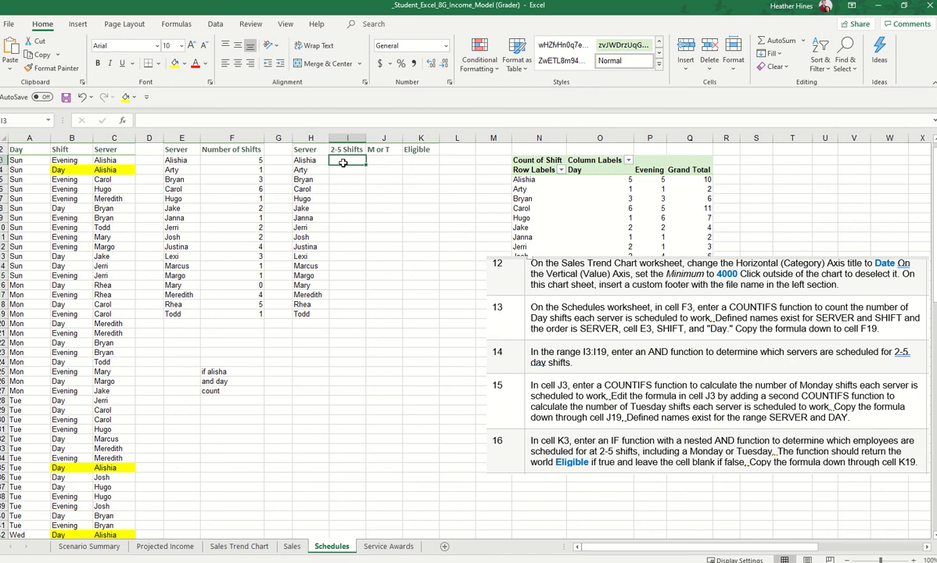
type("and(")
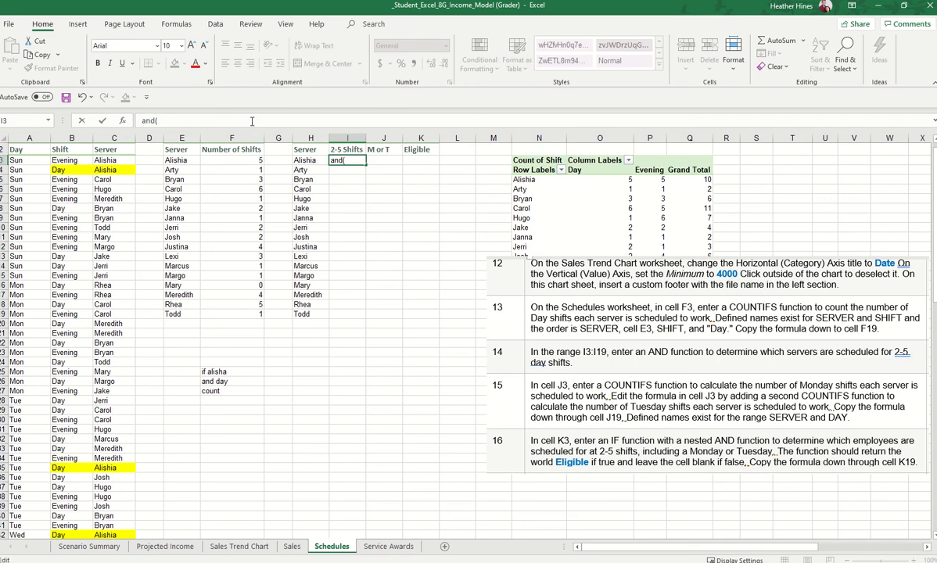
key("Delete")
type("=")
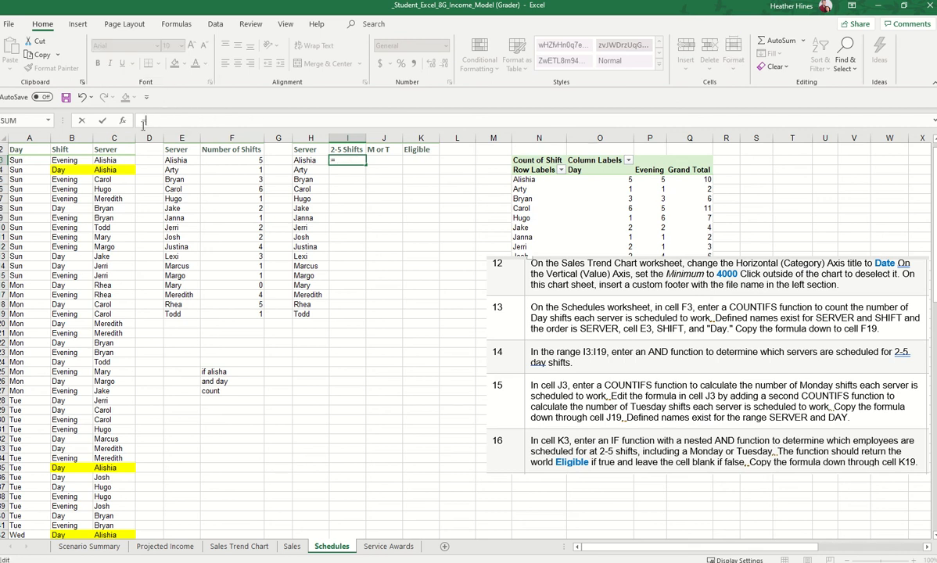
type("and(")
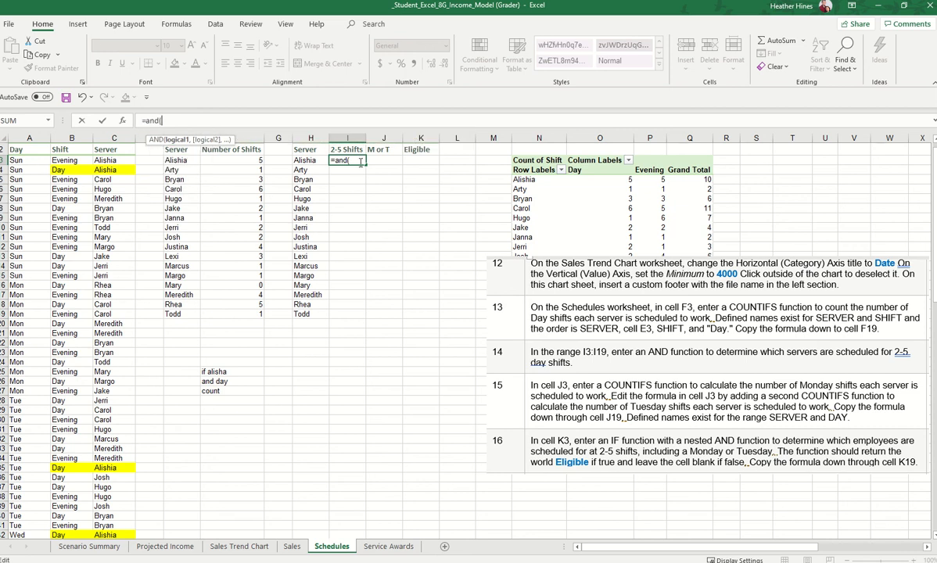
left_click(256, 160)
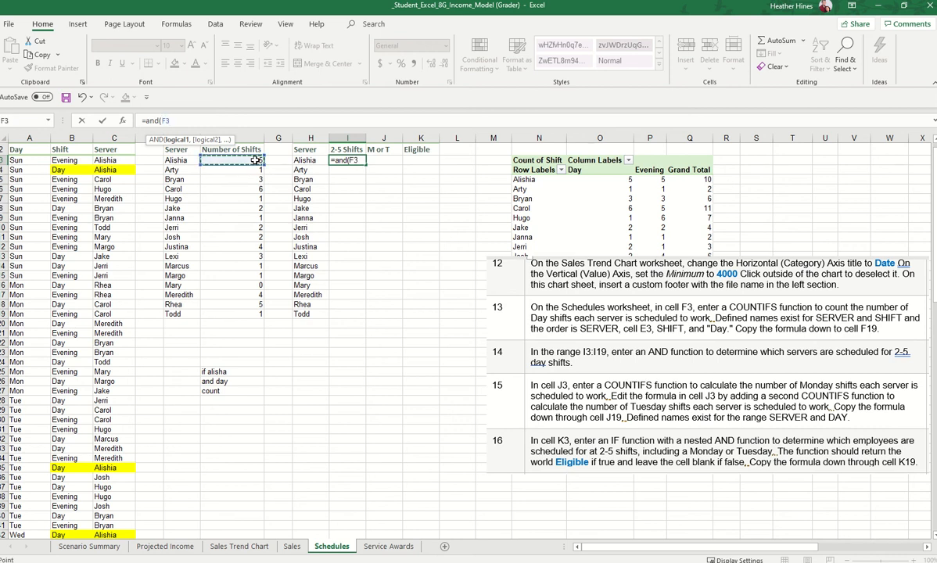
type(">=2,")
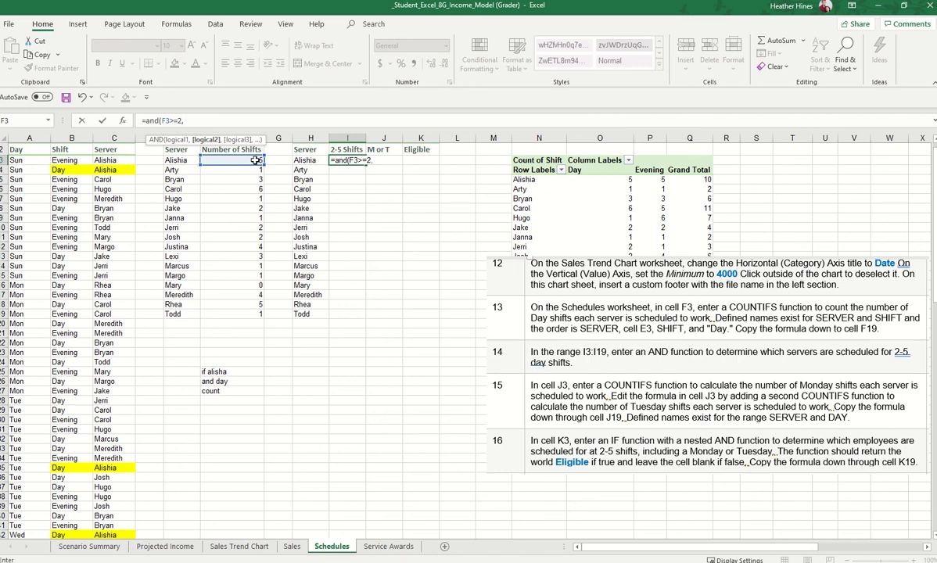
left_click(255, 160)
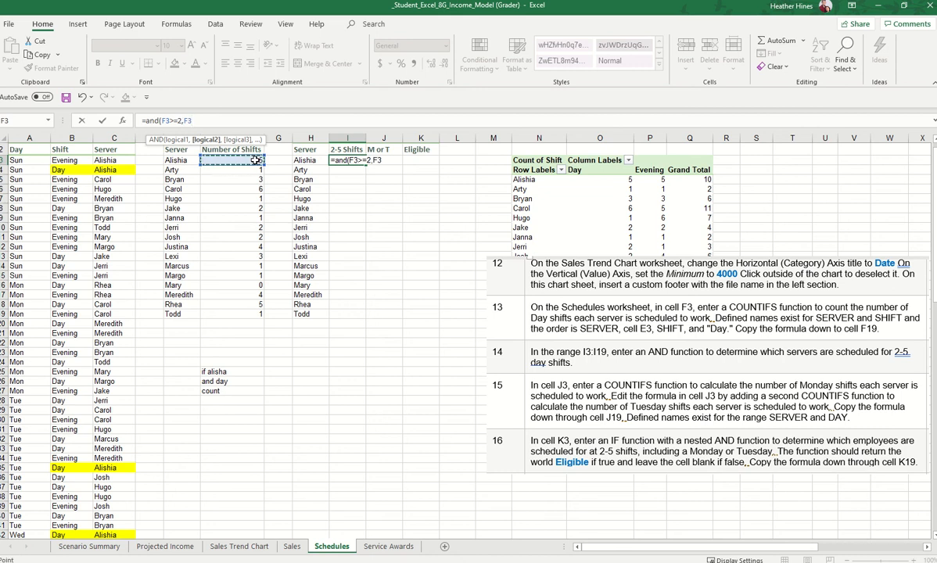
type("<=5)")
key("Return")
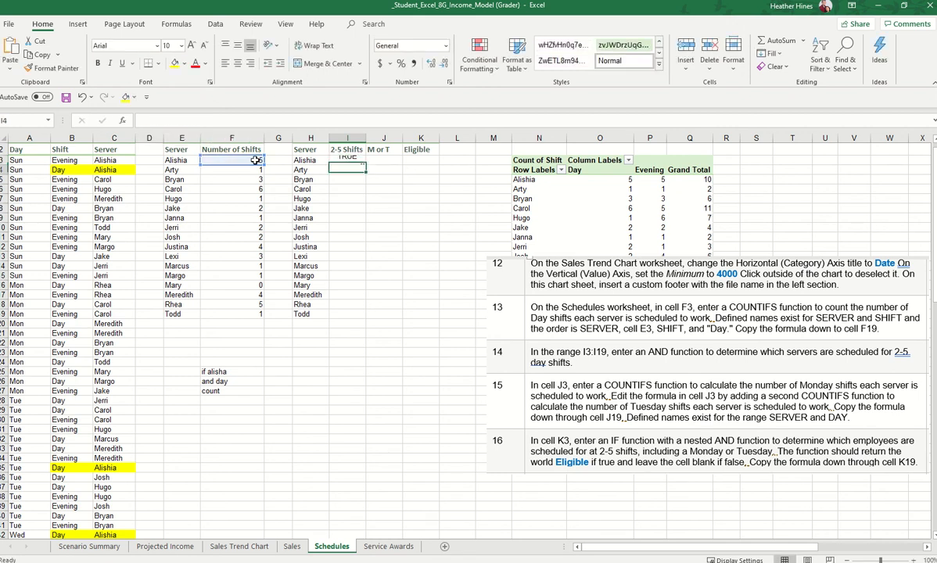
Copy the AND formula from cell I3 down through I19 for the remaining servers.
left_click(336, 160)
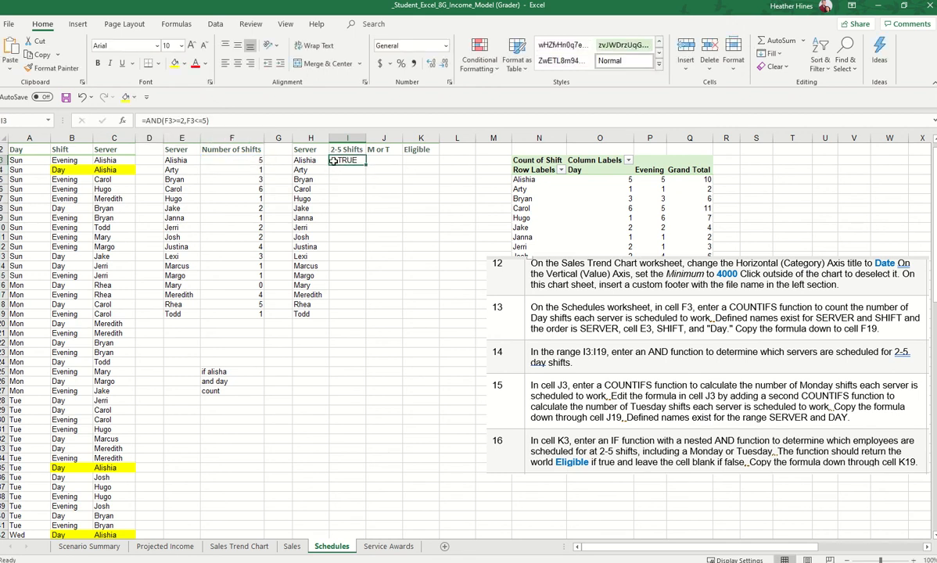
left_click(238, 158)
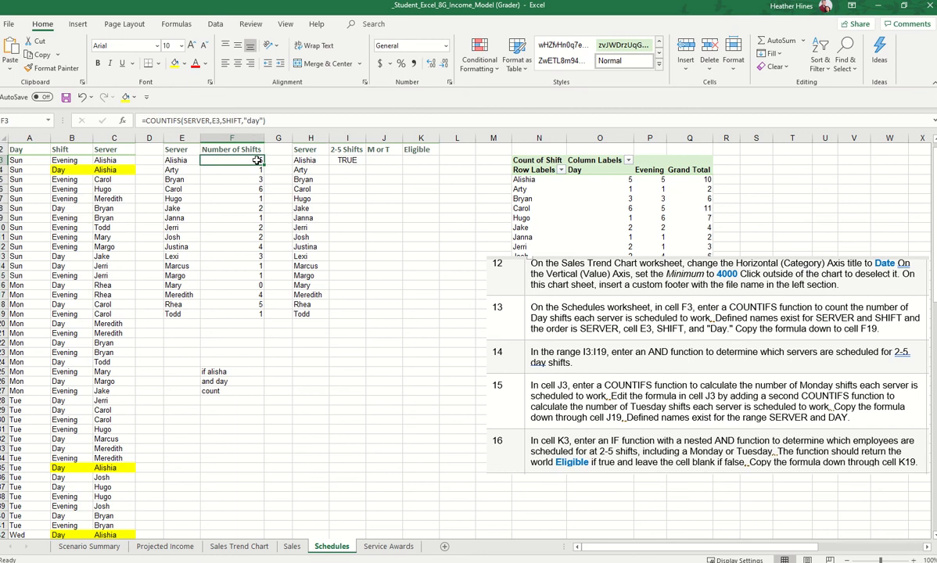
left_click(239, 169)
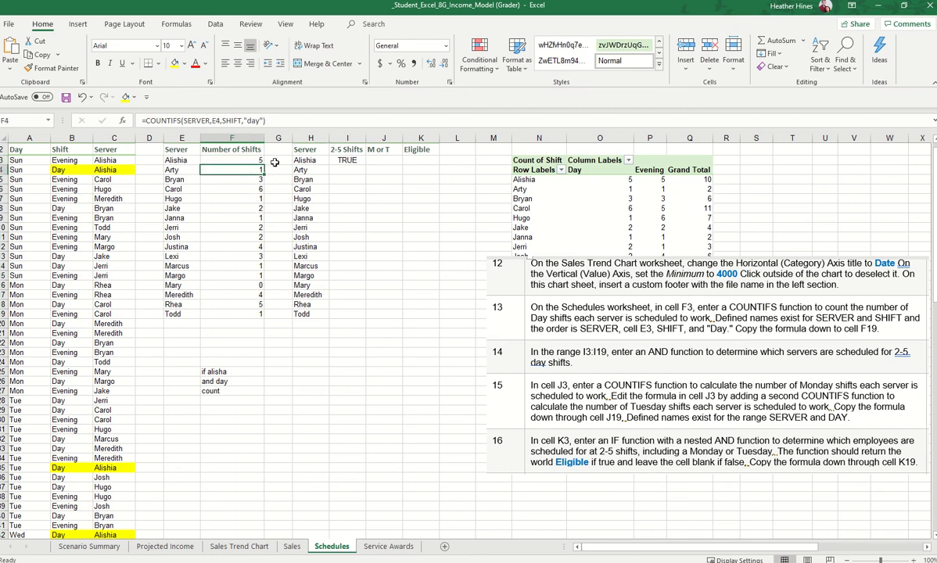
left_click(252, 179)
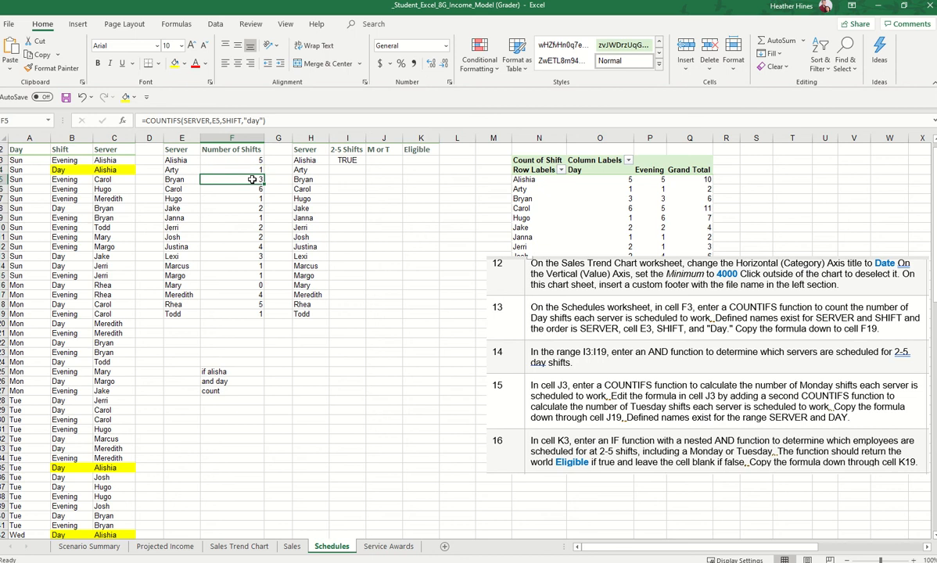
left_click(345, 160)
left_click_drag(366, 165, 369, 318)
Check the 2-5 Shifts results in rows 4 and 6 against the matching Number of Shifts values.
key("Down")
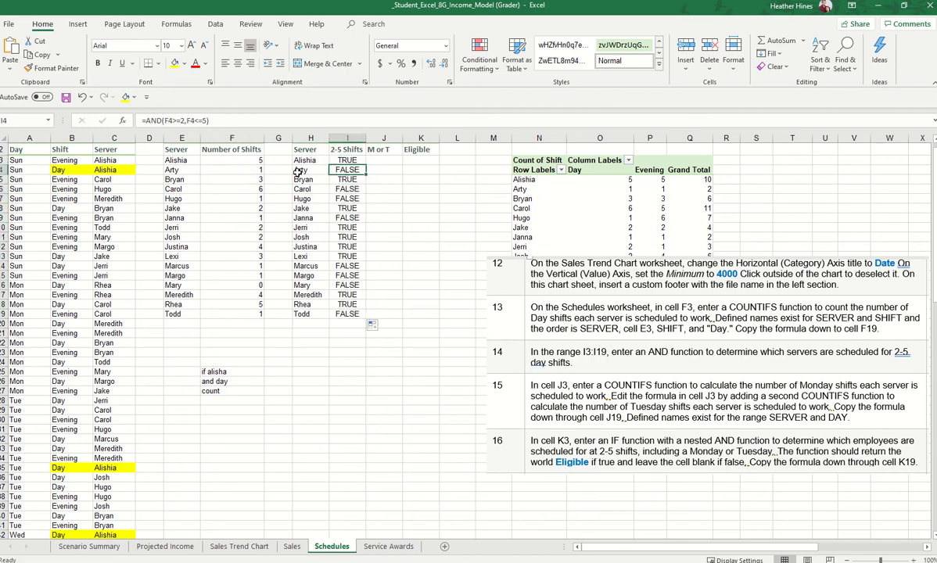
left_click(243, 170)
left_click(340, 171)
left_click(256, 190)
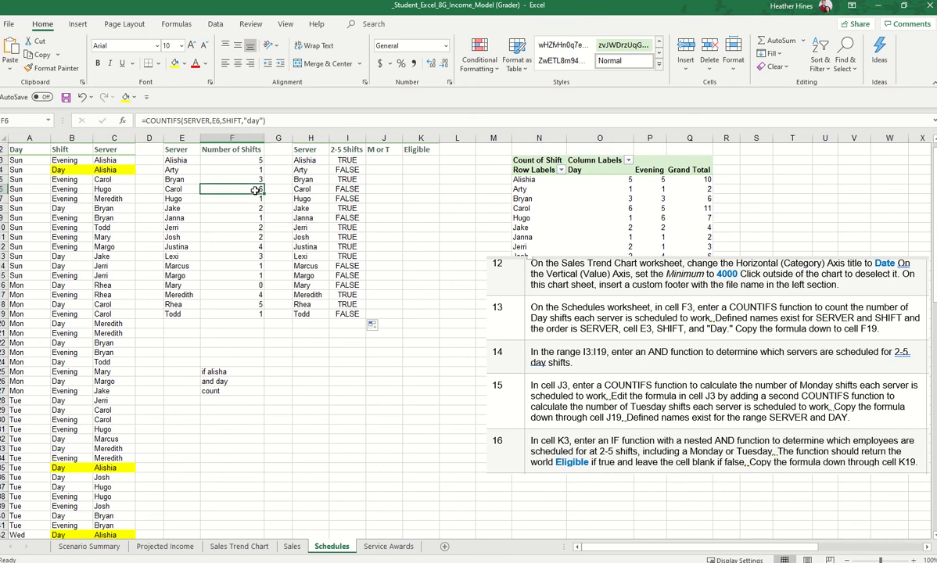
key("Right")
key("Right")
key("Right")
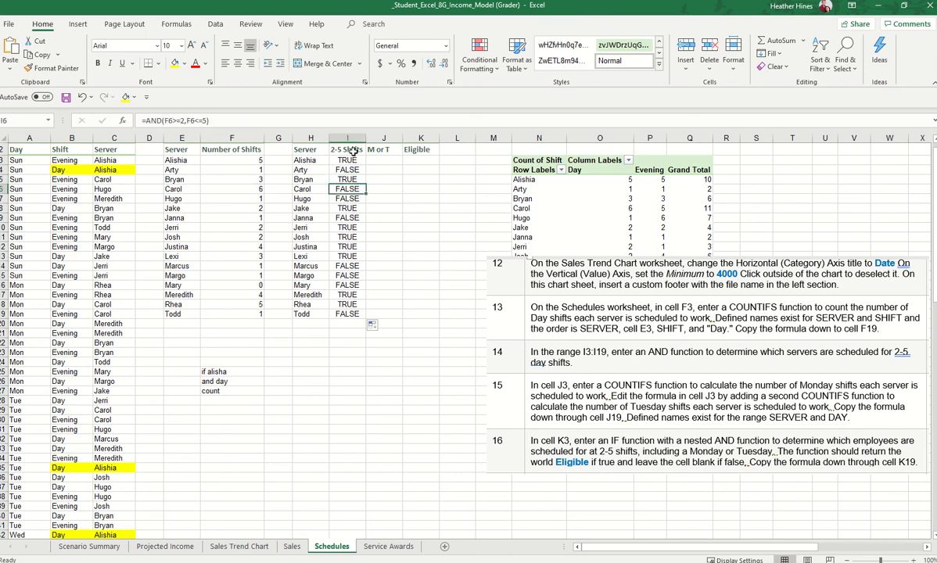
left_click(386, 162)
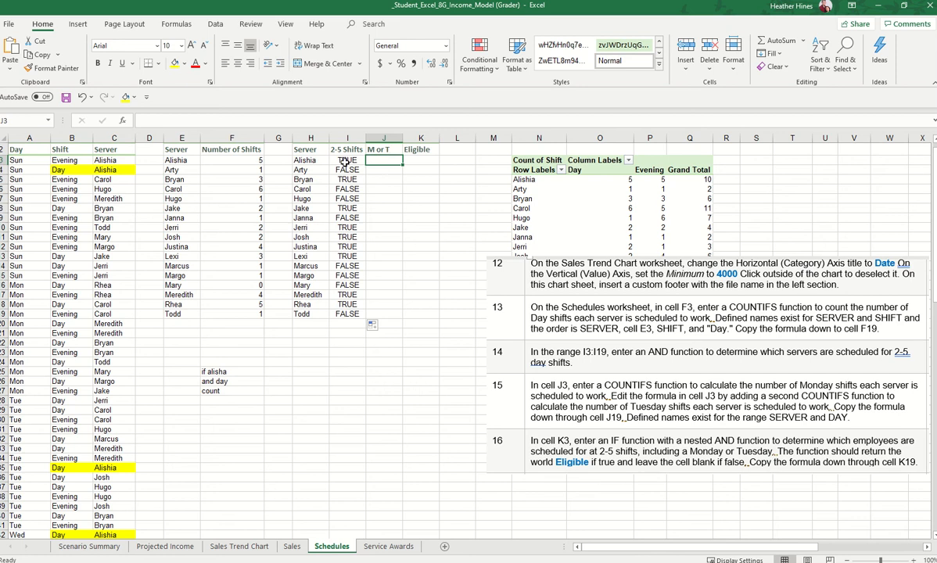
key("Left")
Delete the scratch notes in F24:F28 below the Number of Shifts column.
left_click(231, 333)
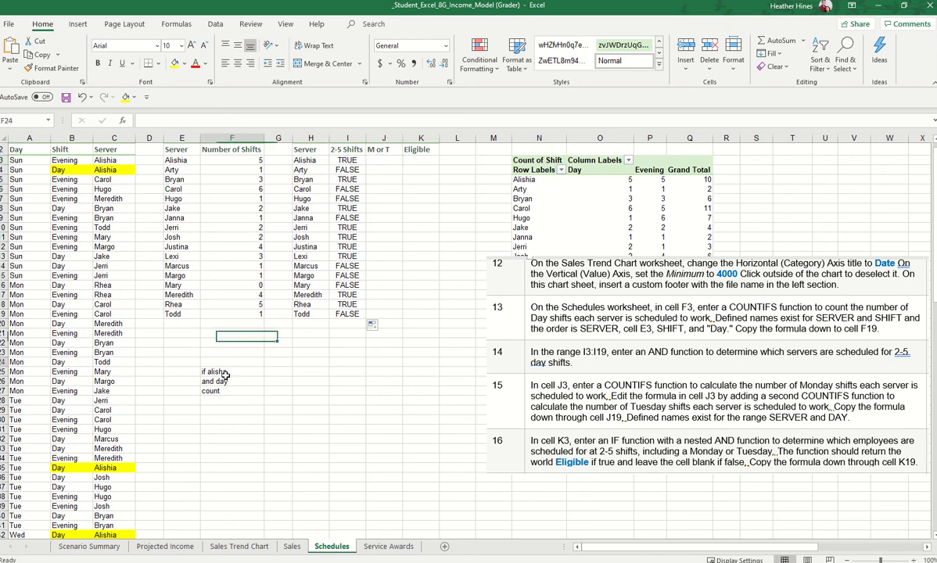
left_click_drag(227, 362, 228, 401)
key("Delete")
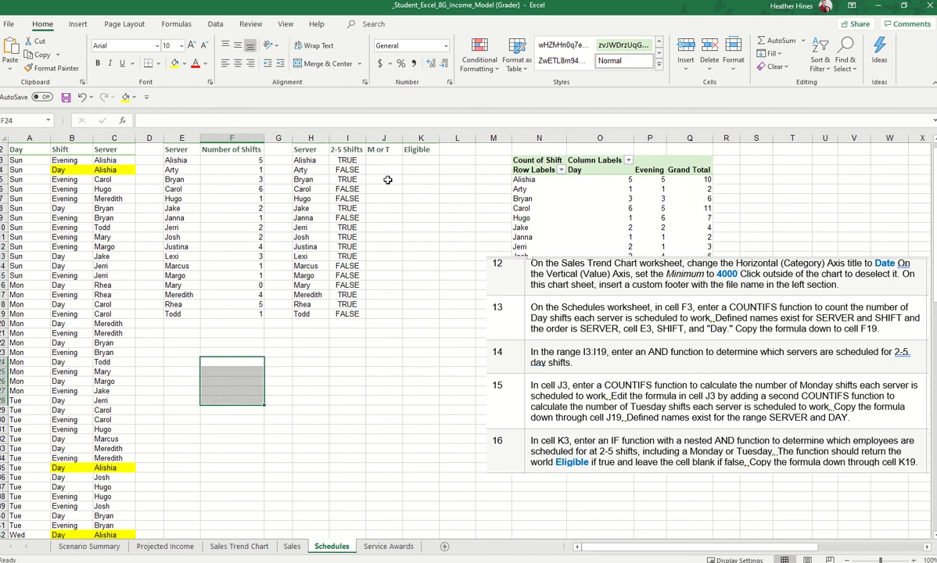
Move the instructions picture beside the Number of Shifts column so that it starts below row 11.
left_click(386, 160)
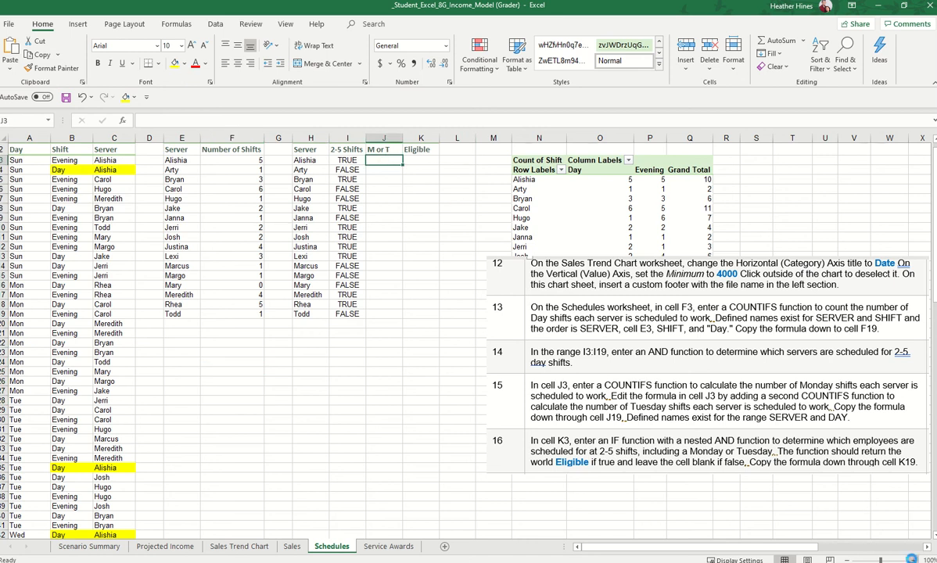
scroll(852, 524, "up", 1, "ctrl")
scroll(580, 302, "up", 1)
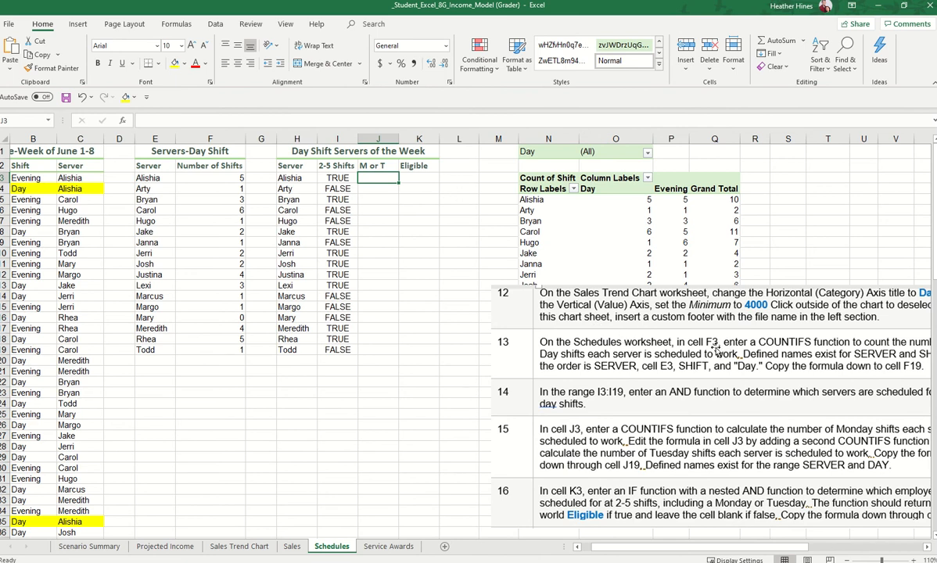
left_click_drag(713, 348, 505, 350)
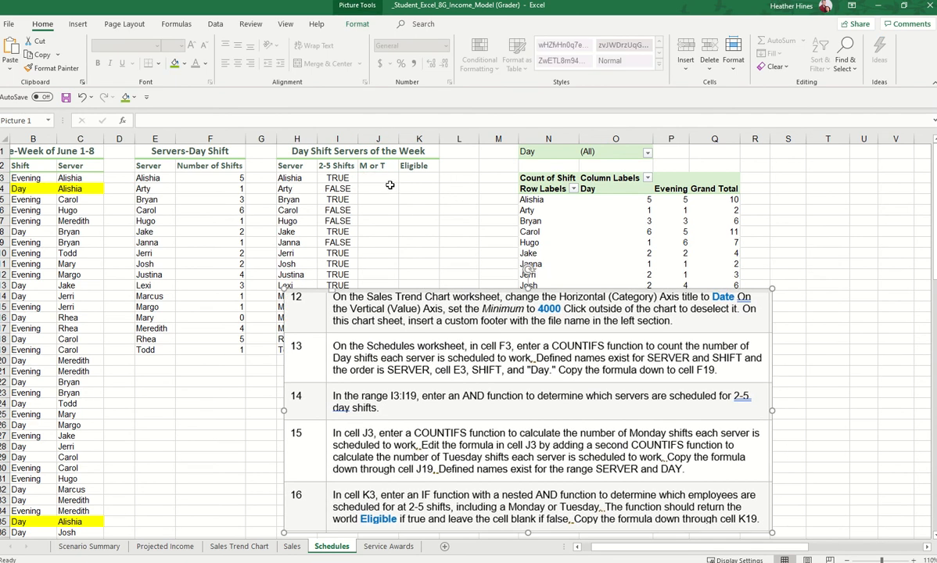
left_click_drag(513, 456, 492, 439)
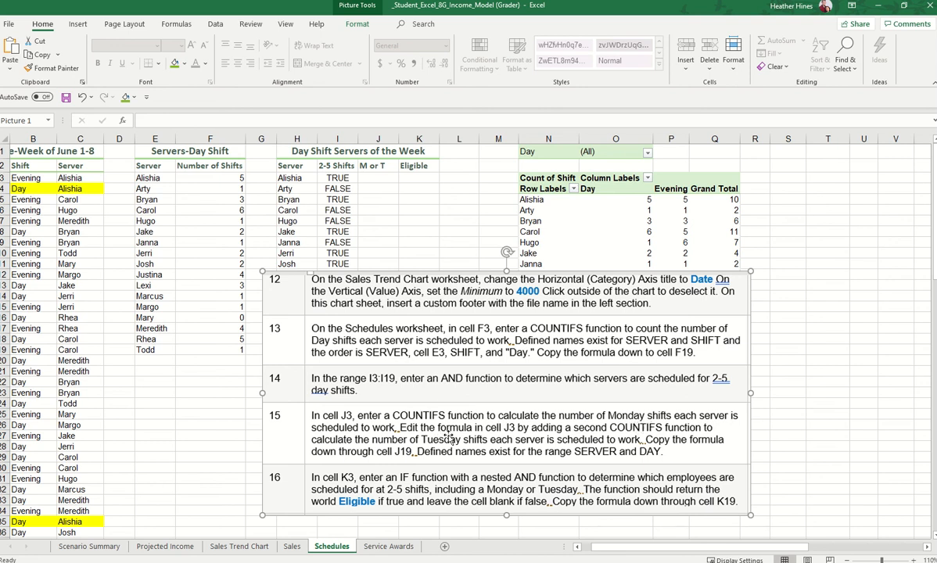
Examine the empty M or T column and how the schedule list pairs each server with a day.
left_click(381, 179)
left_click(378, 166)
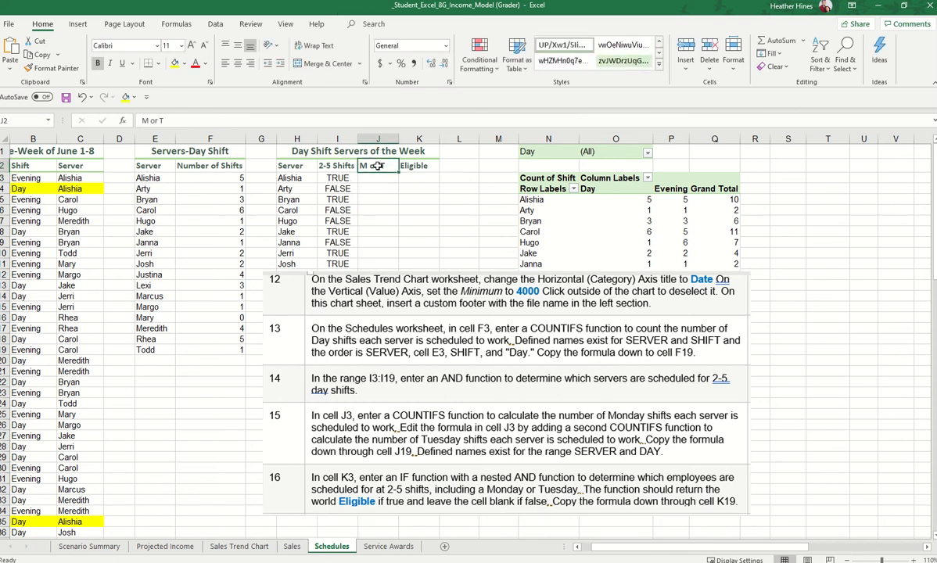
left_click(378, 176)
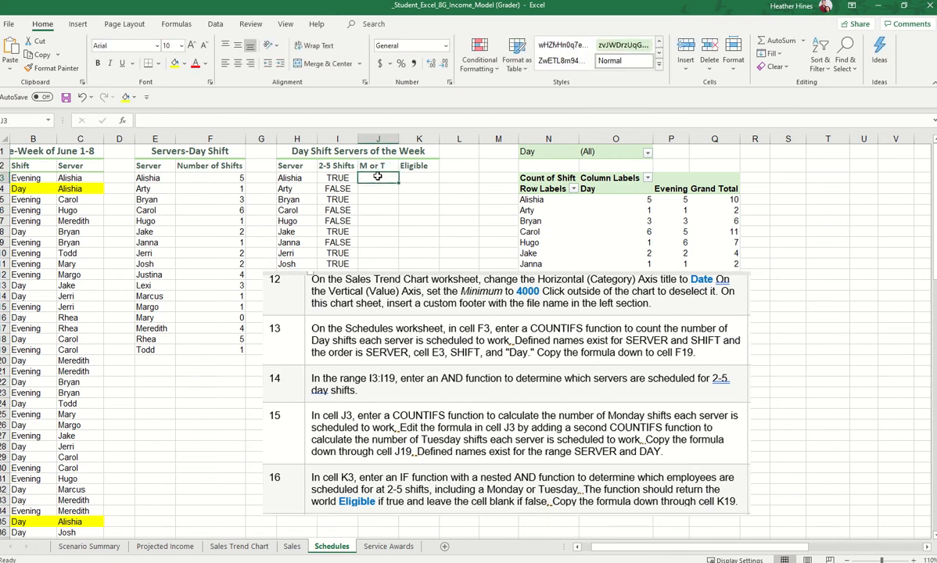
scroll(437, 325, "left", 1)
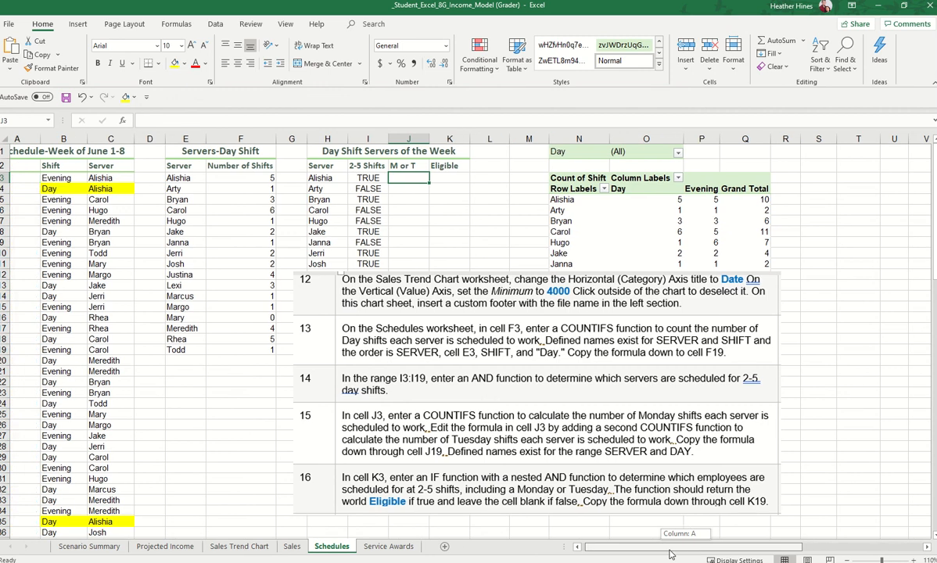
key("Left")
key("Left")
left_click(127, 178)
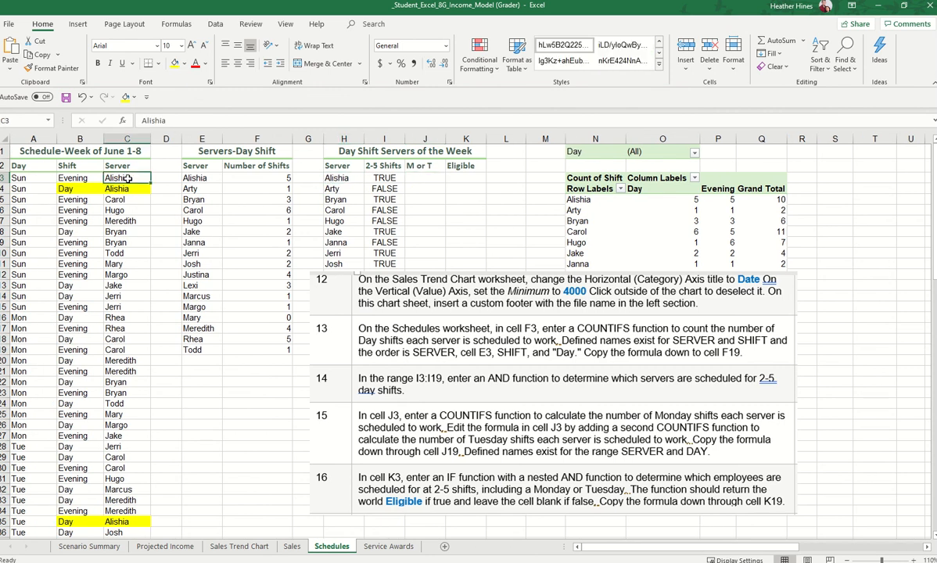
left_click(22, 180)
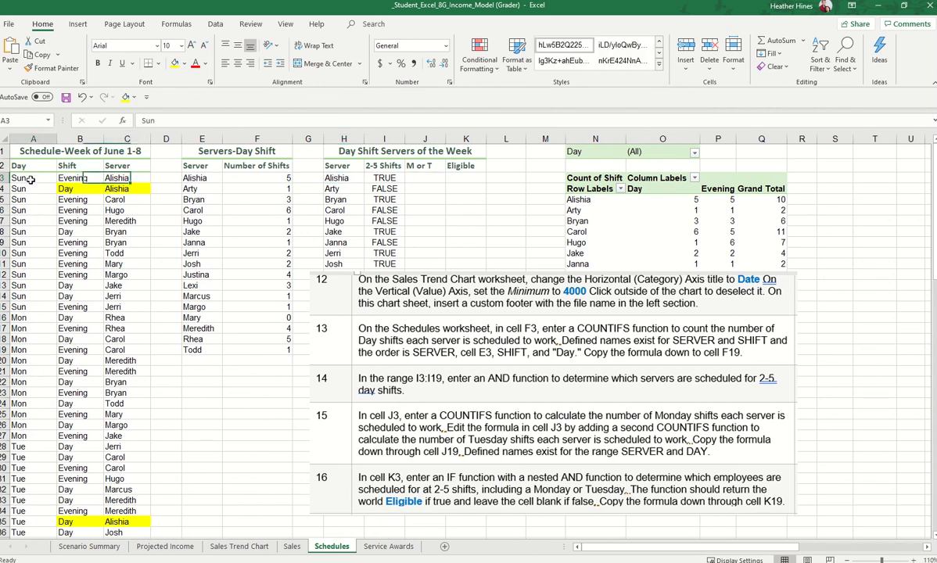
left_click(129, 190)
key("Left")
key("Left")
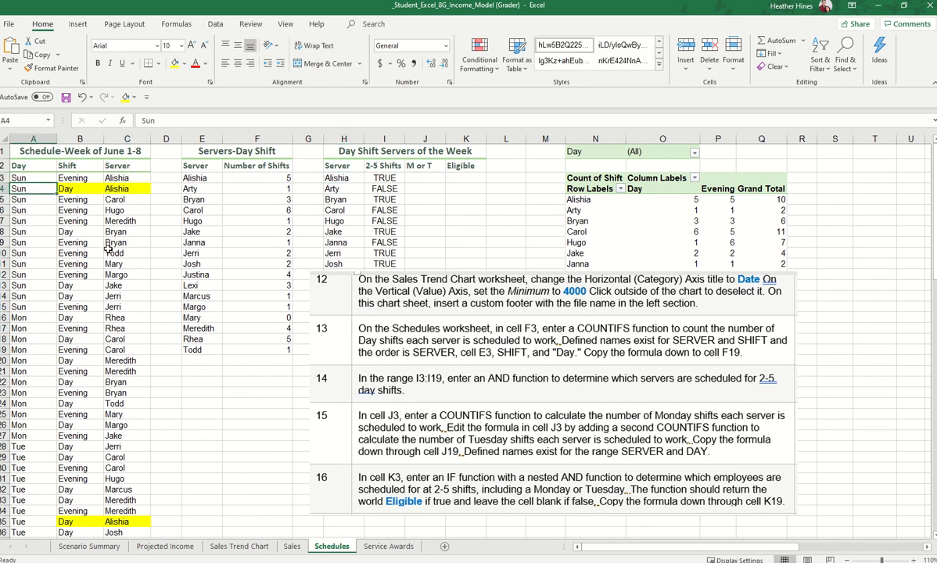
Remove the yellow highlighting from the Shift and Server columns B:C by applying a white fill.
left_click_drag(79, 138, 126, 139)
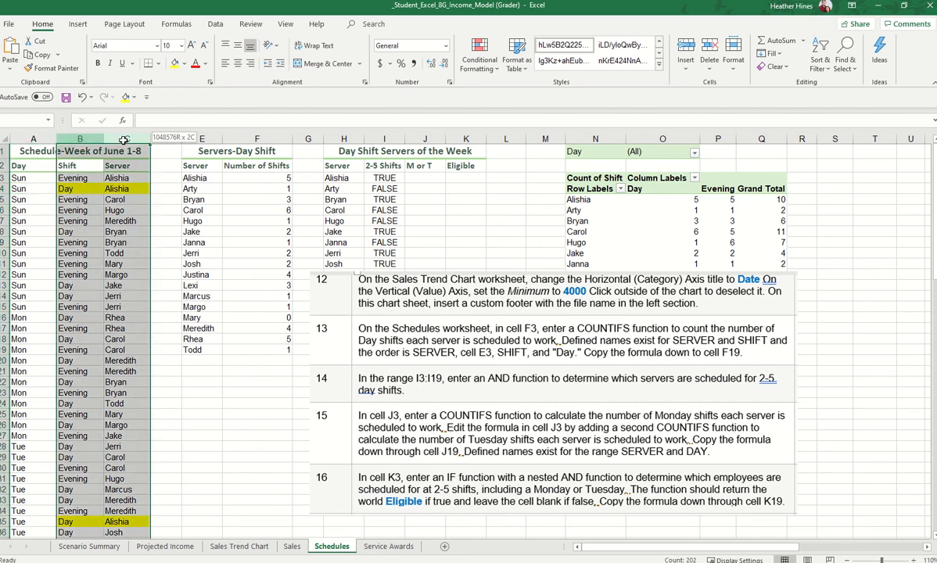
left_click(134, 97)
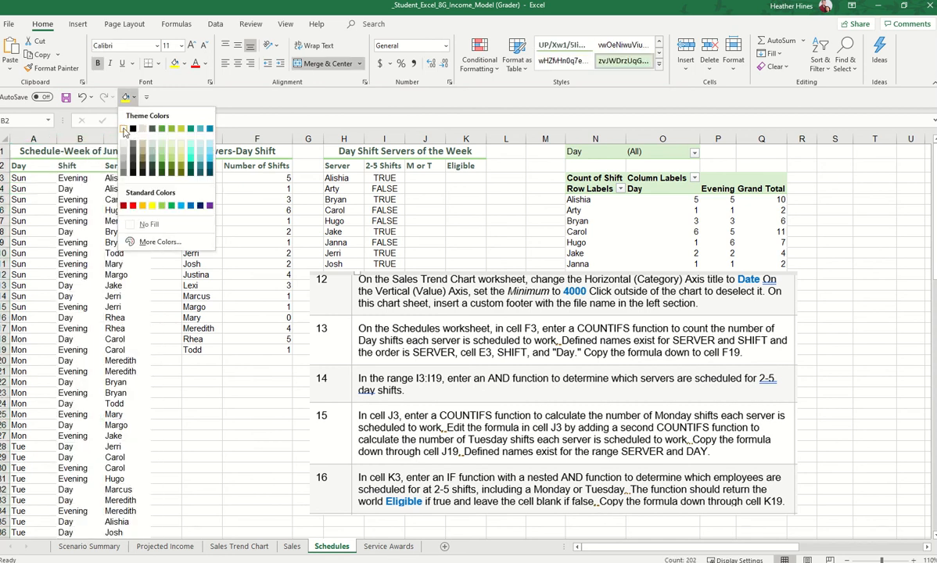
left_click(123, 129)
left_click(76, 251)
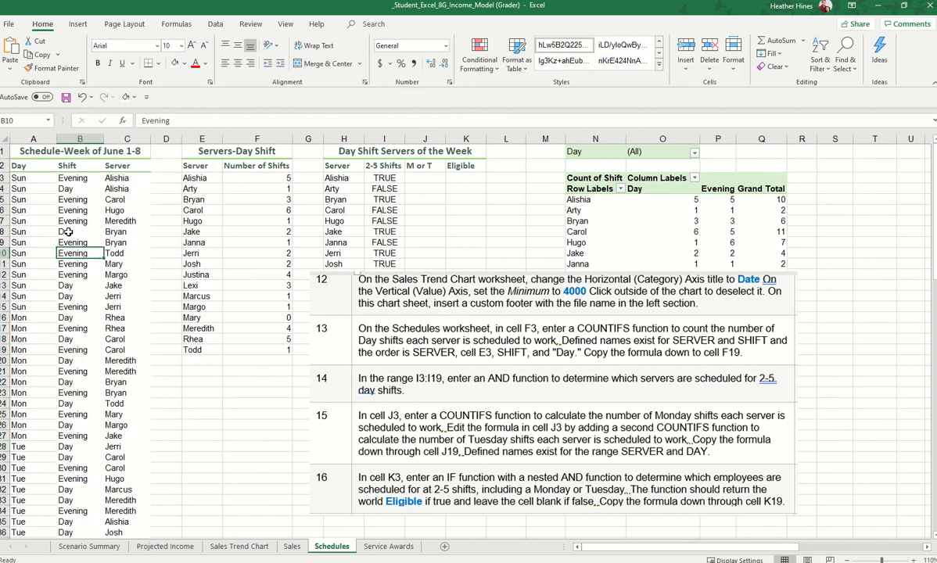
Examine the Server column row by row for the first server's Monday and Tuesday shifts.
left_click(119, 190)
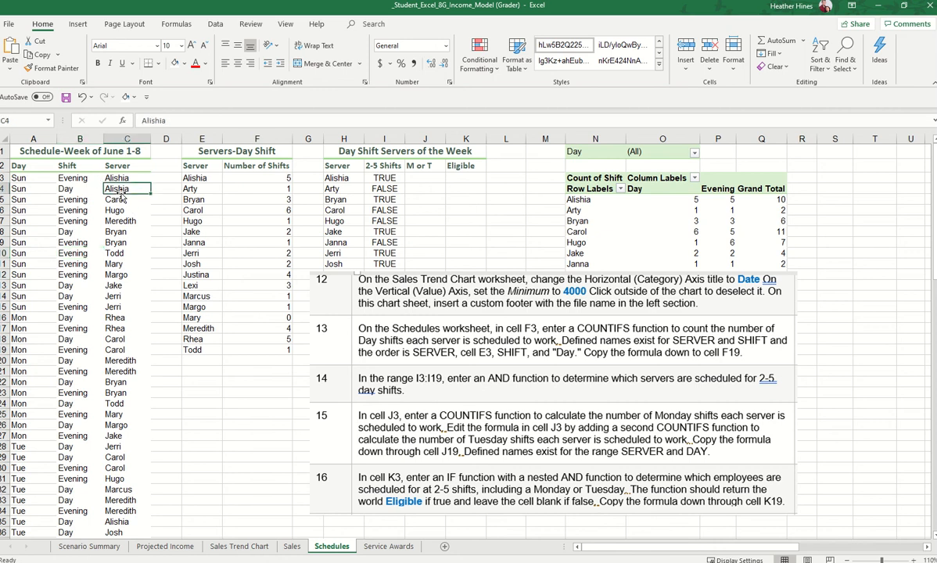
key("Down")
key("Down")
key("Down")
key("Down")
key("Down")
key("Down")
key("Down")
key("Down")
key("Down")
key("Down")
key("Down")
key("Down")
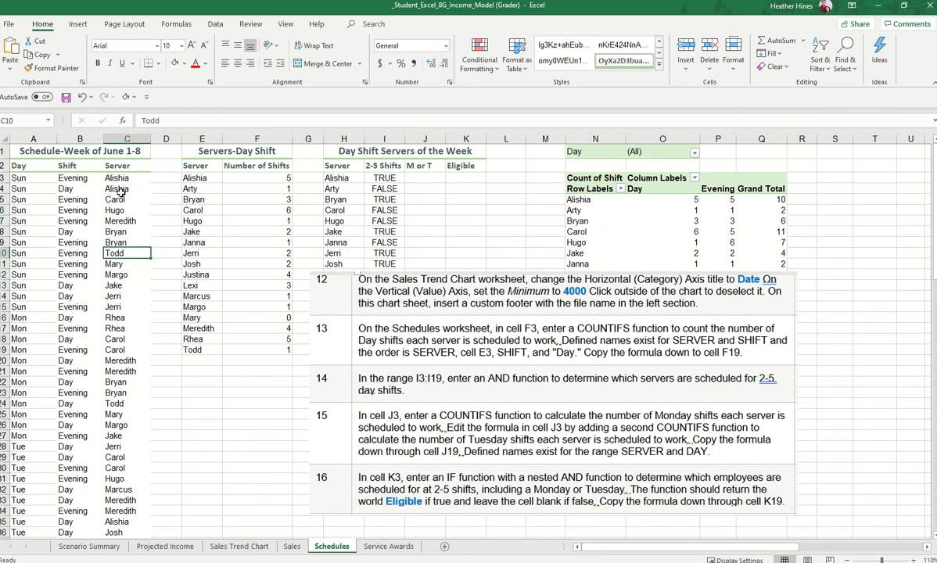
key("Down")
key("Down")
key("Down")
key("Down")
key("Down")
key("Down")
key("Down")
key("Down")
key("Down")
key("Down")
key("Down")
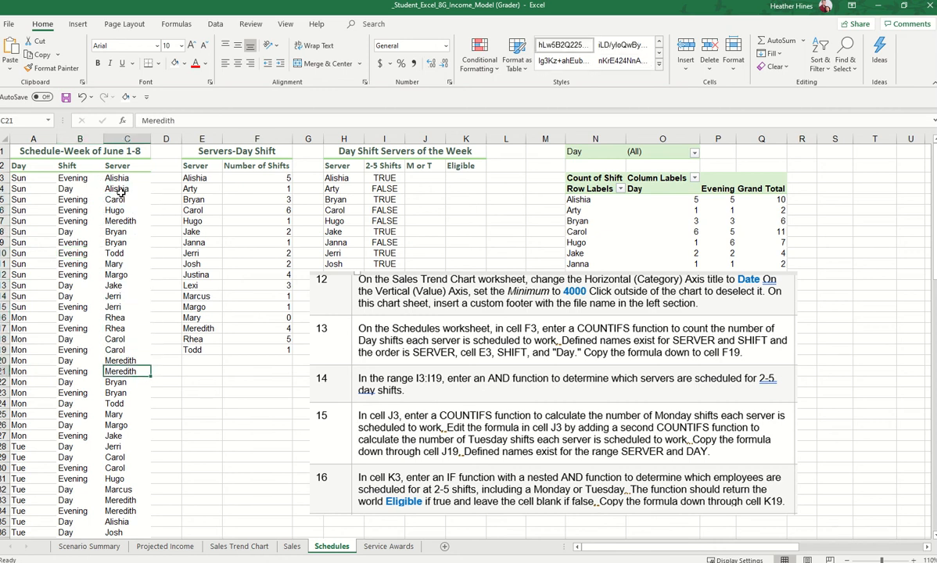
key("Down")
key("Down")
key("Down")
key("Down")
key("Down")
key("Down")
key("Down")
key("Down")
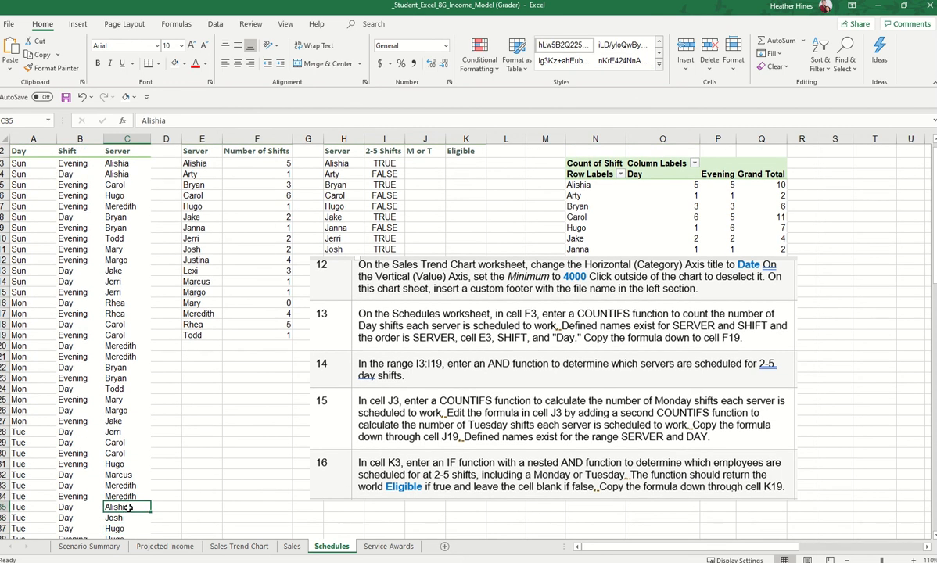
Highlight the first server's Tuesday day shift, A35:C35, with a yellow fill.
left_click_drag(117, 507, 31, 507)
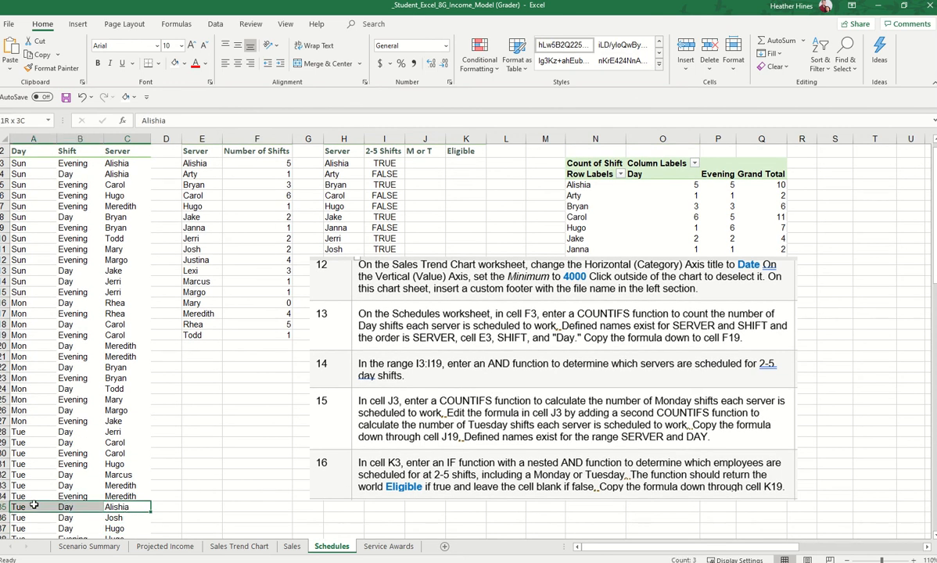
left_click(182, 64)
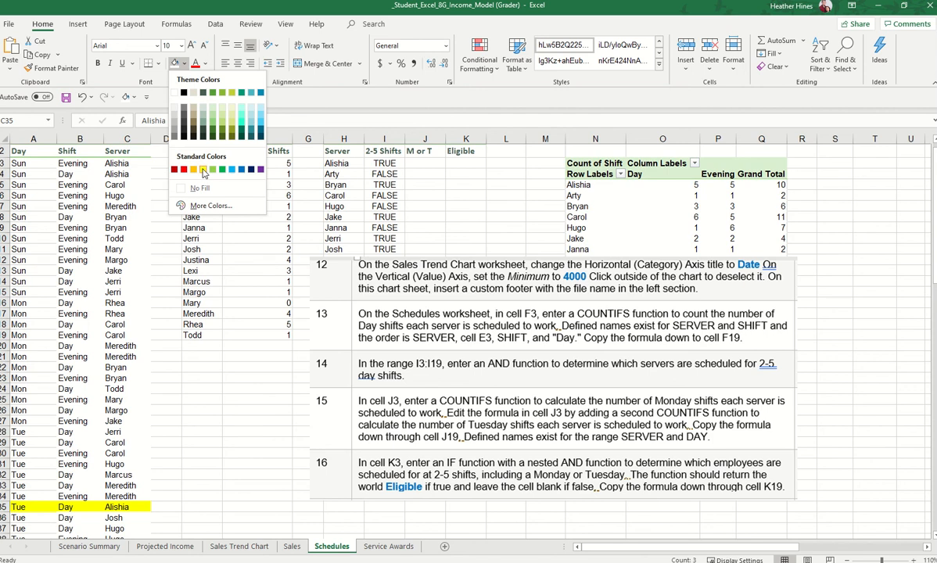
left_click(203, 170)
left_click(228, 341)
Examine the rest of the schedule list below row 35 for the first server's other shifts and compare their days.
scroll(228, 337, "down", 7)
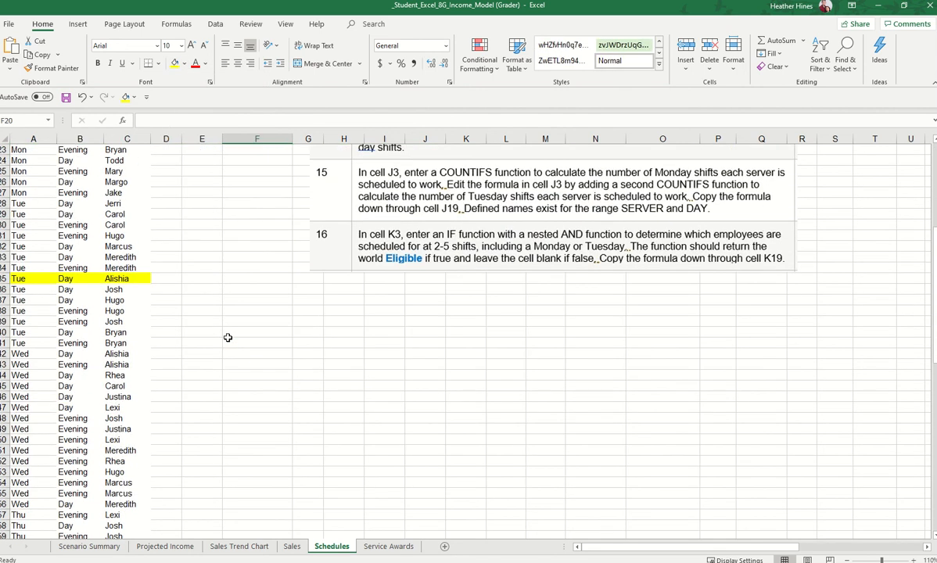
left_click_drag(113, 289, 117, 375)
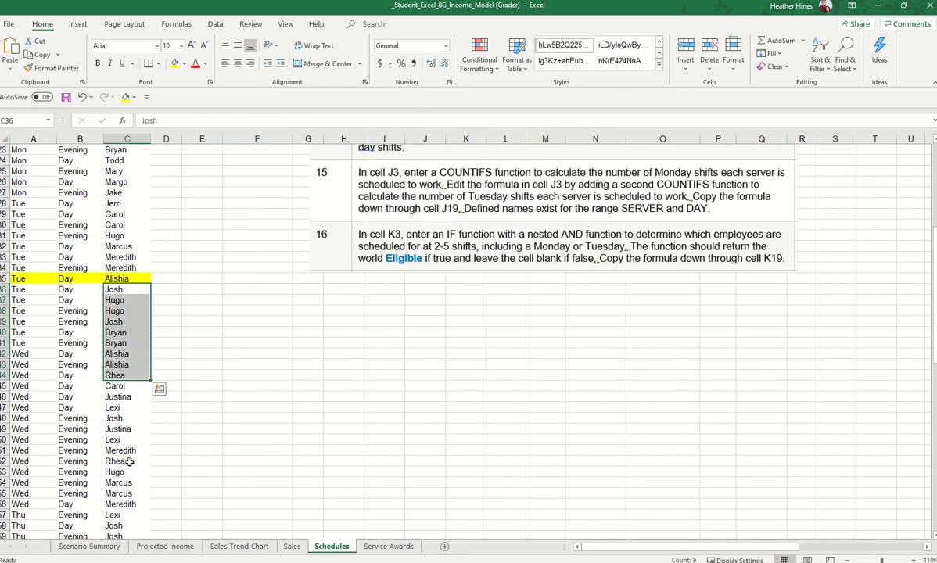
left_click(129, 461)
scroll(125, 438, "down", 4)
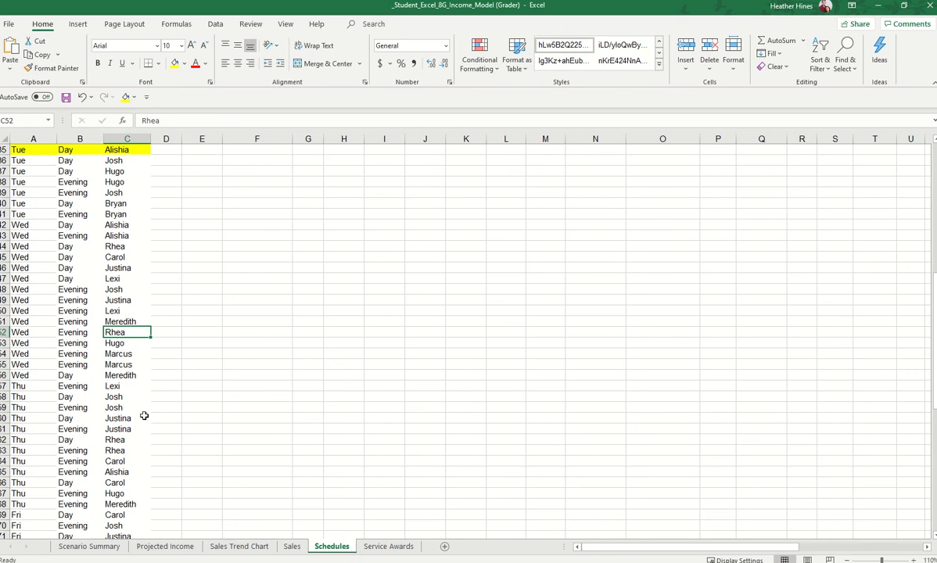
scroll(140, 422, "down", 1)
left_click(132, 442)
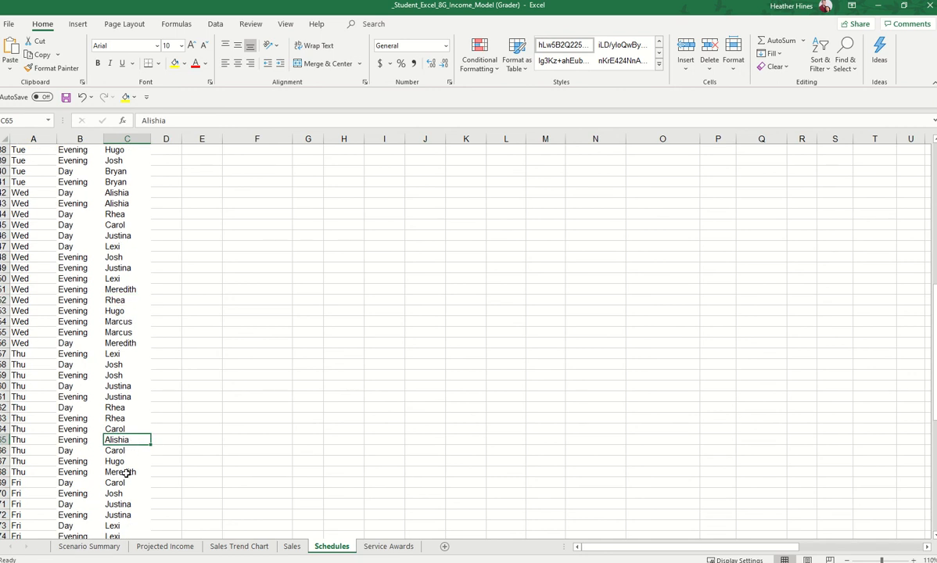
scroll(125, 469, "down", 2)
scroll(118, 442, "up", 7)
scroll(23, 203, "up", 7)
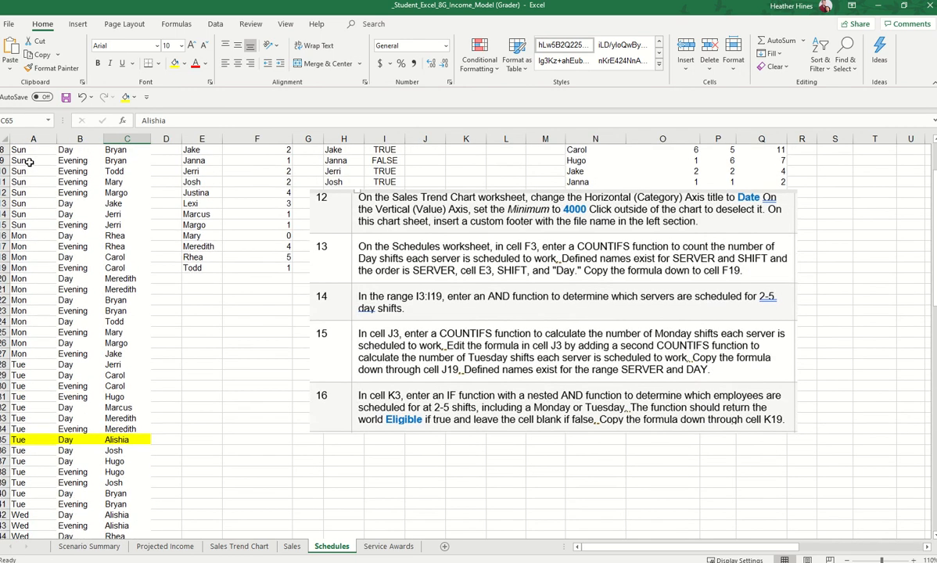
scroll(31, 187, "down", 4)
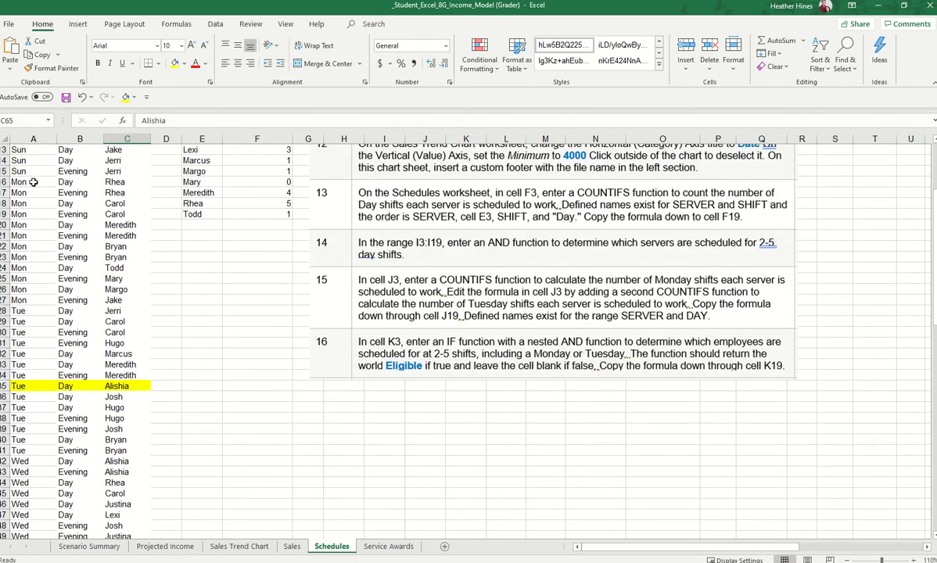
scroll(115, 182, "up", 1)
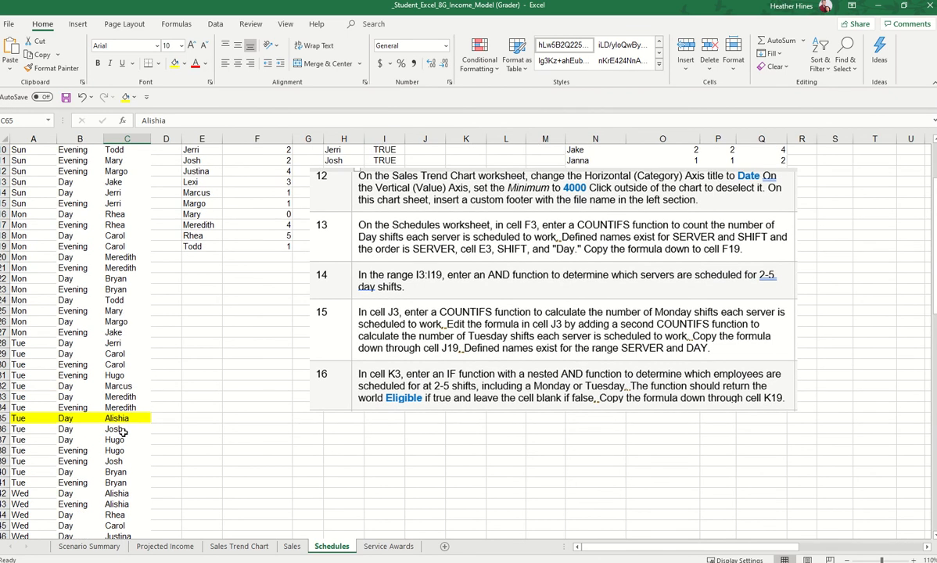
scroll(141, 489, "up", 3)
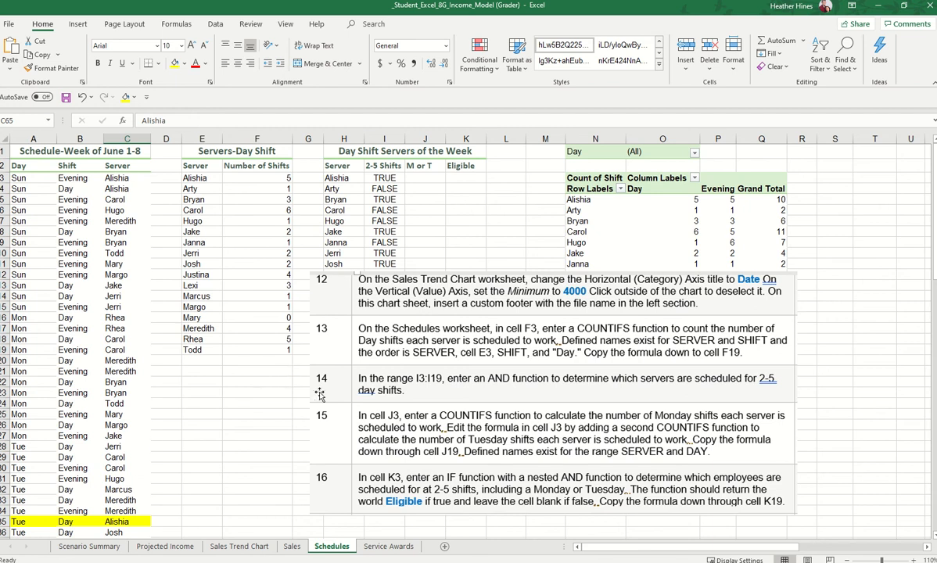
Begin a COUNTIFS formula in J3 with the named range SERVER as the first criteria range and H3 as its criterion.
left_click(422, 182)
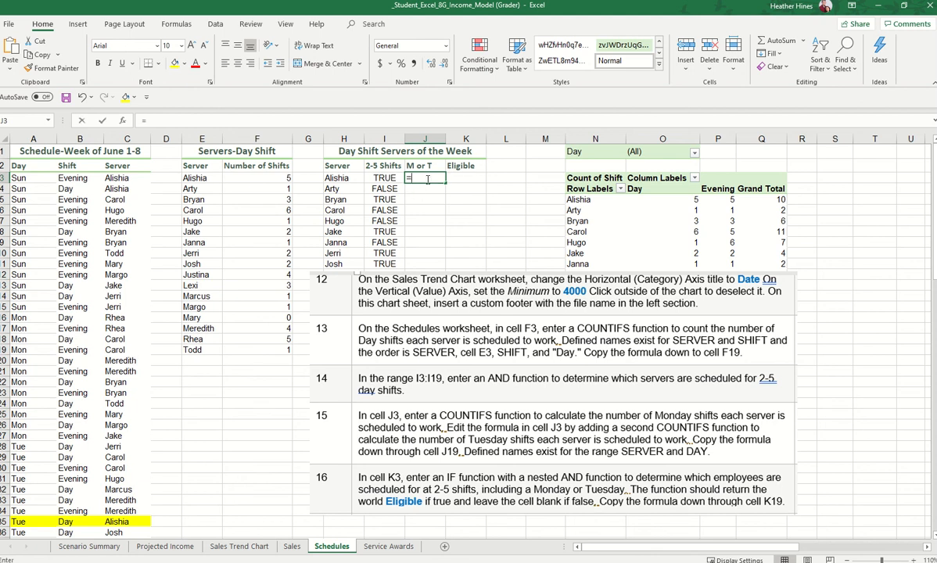
type("=count")
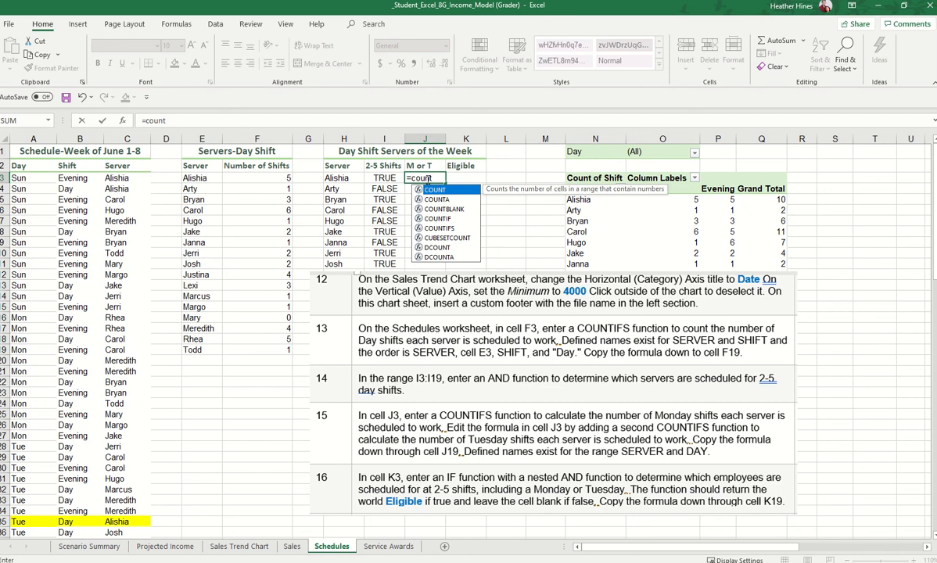
type("ifs")
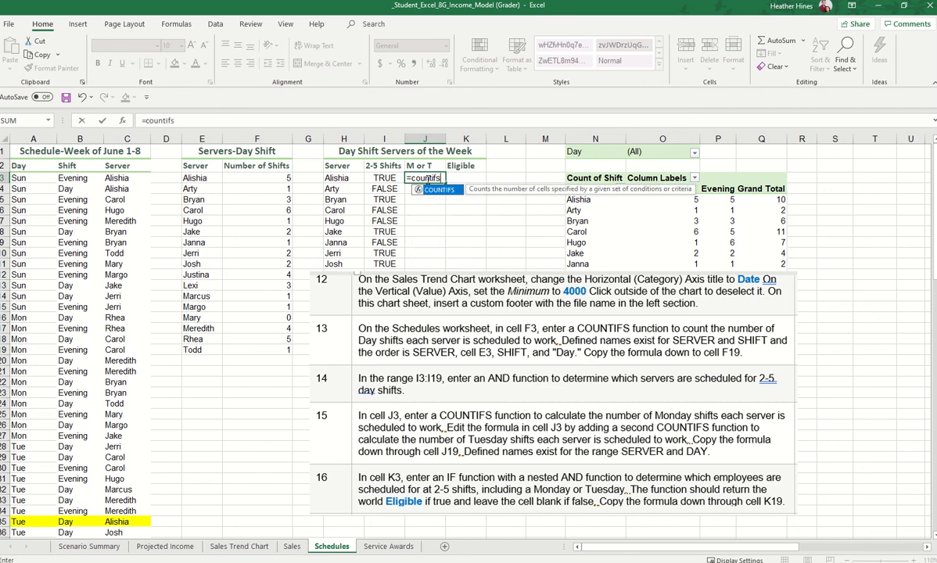
type("(")
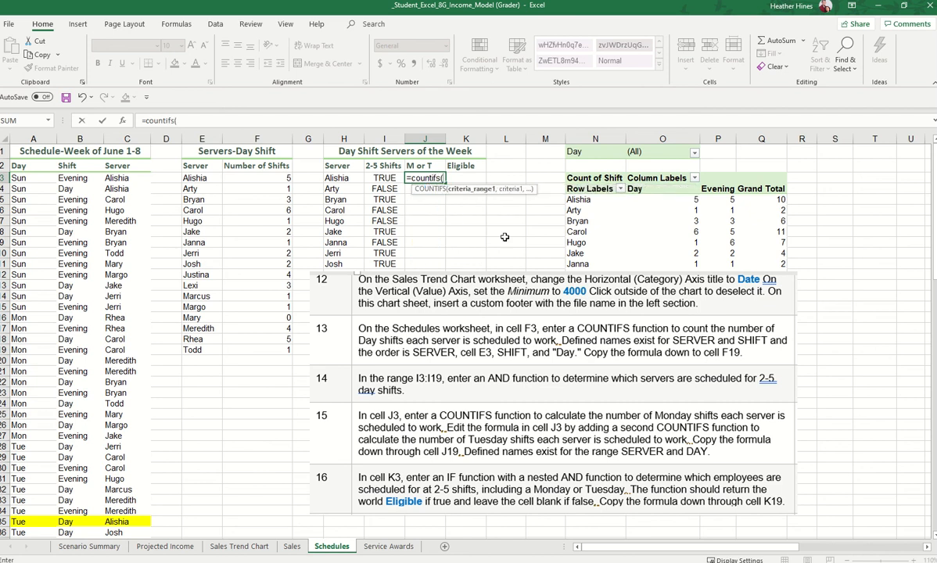
left_click(124, 179)
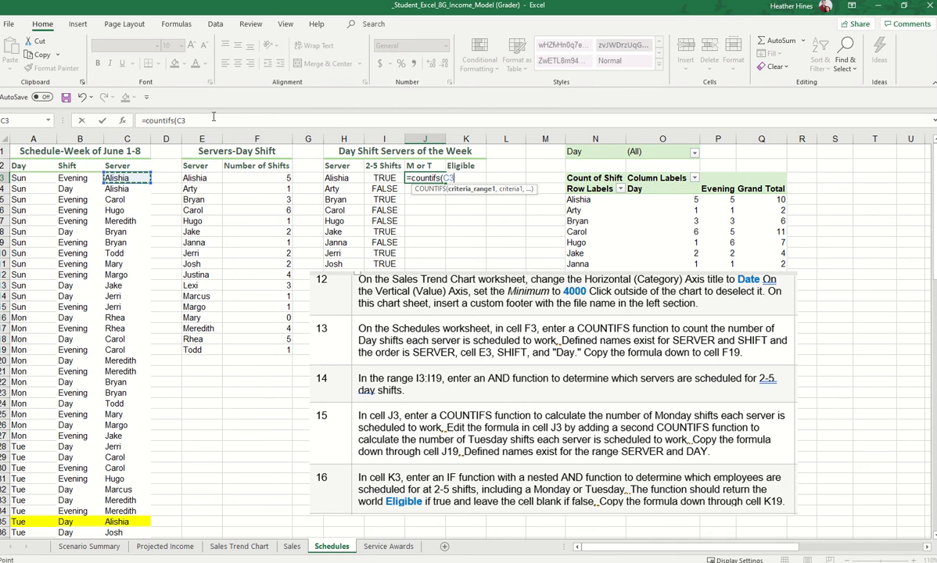
left_click(177, 119)
key("BackSpace")
key("BackSpace")
type("serv")
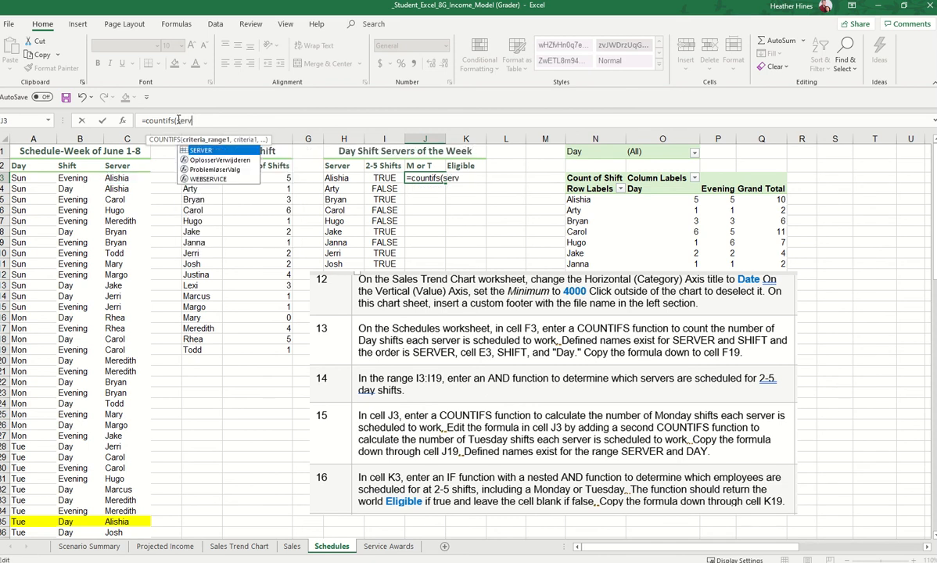
type("er,")
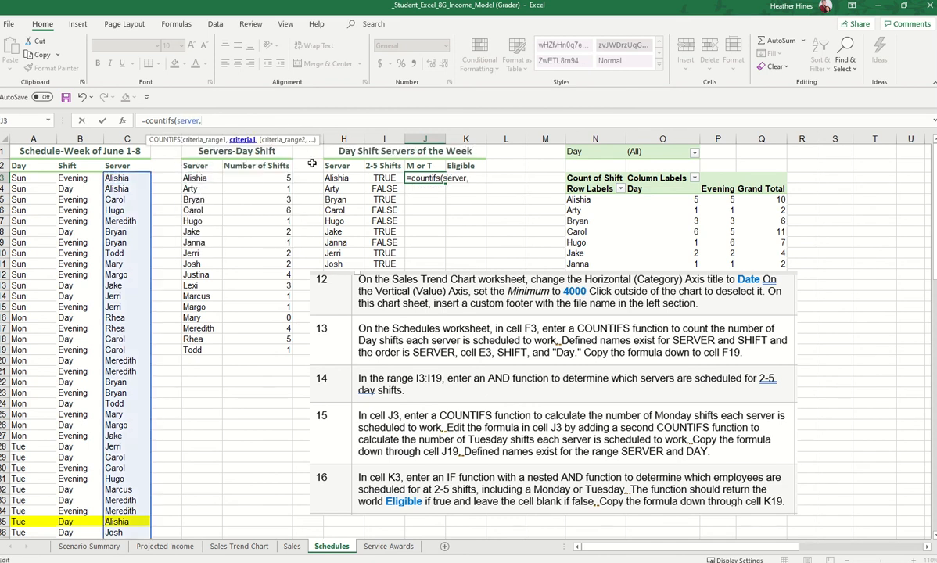
left_click(352, 180)
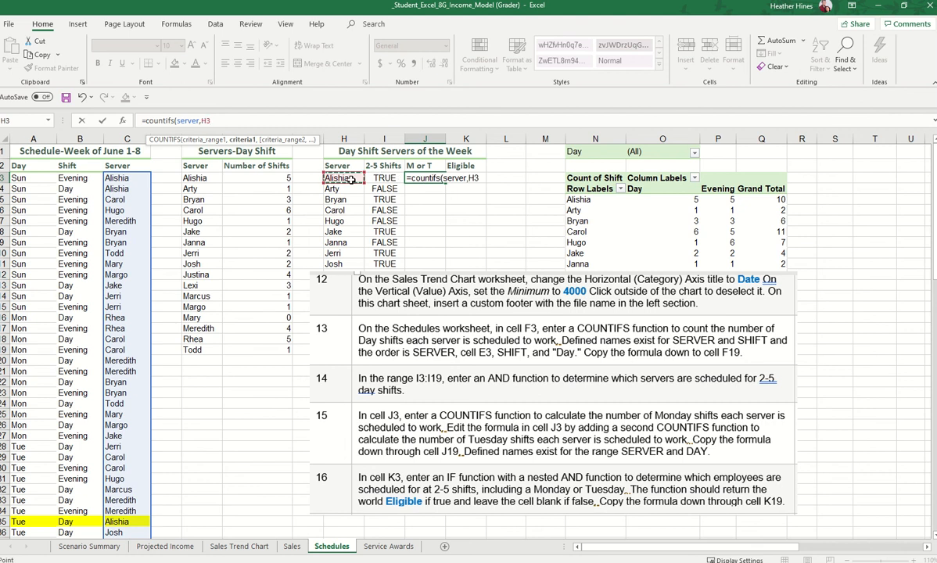
type(",")
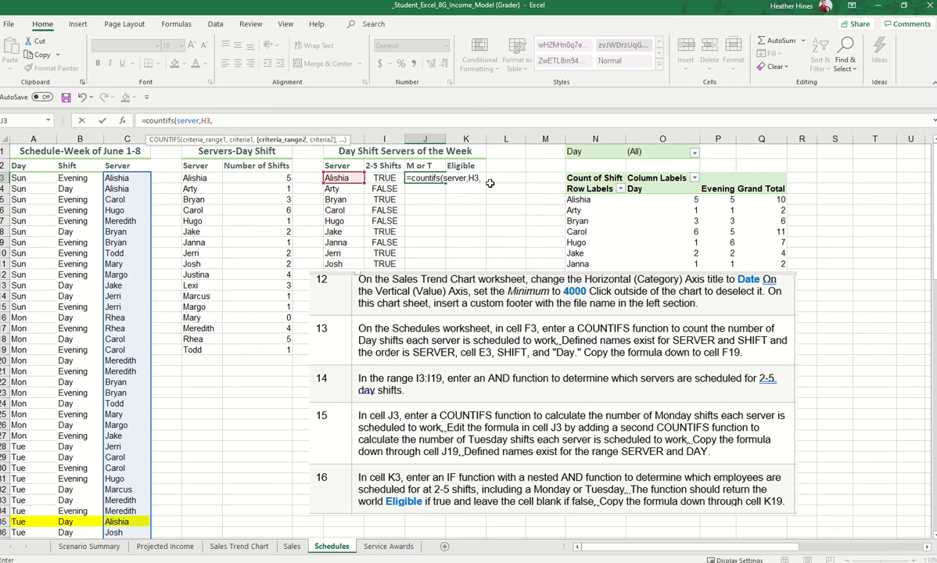
Complete the COUNTIFS in J3 with the named range DAY (A3:A102) and the criterion "Mon".
left_click(33, 180)
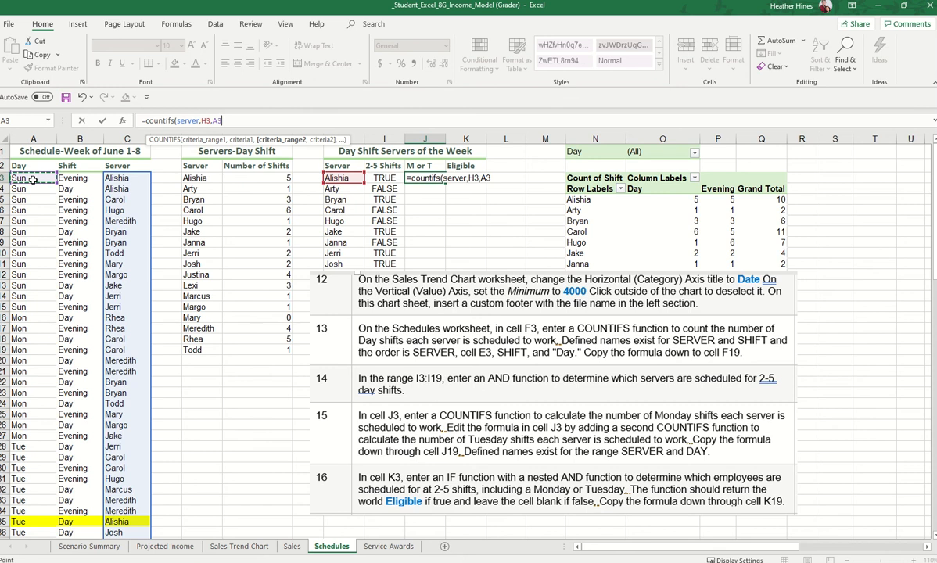
key("ctrl+shift+Down")
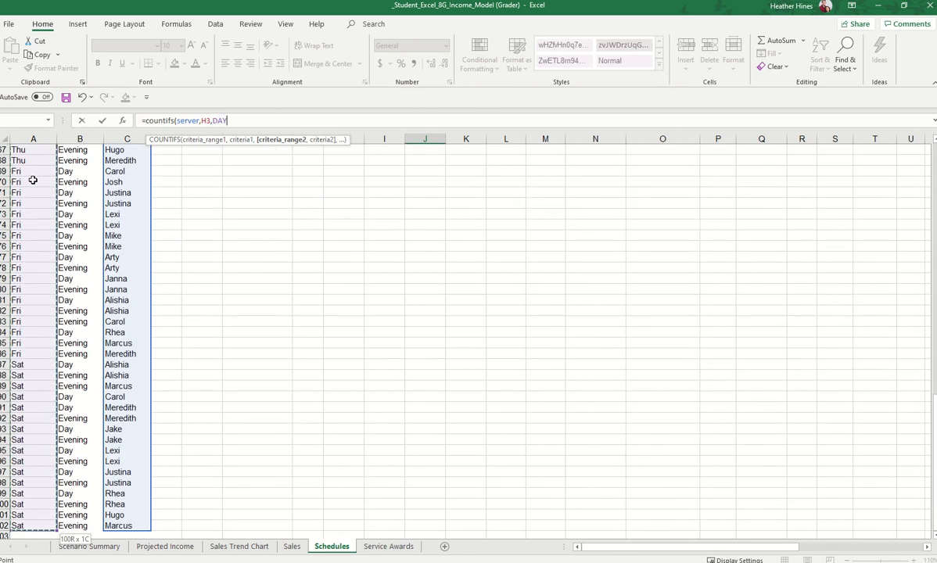
type(",")
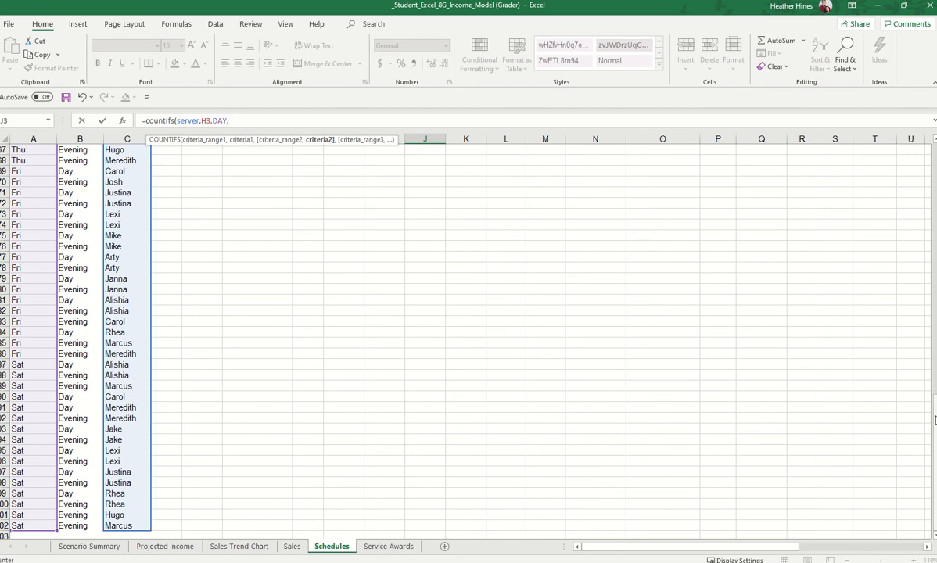
scroll(211, 145, "up", 20)
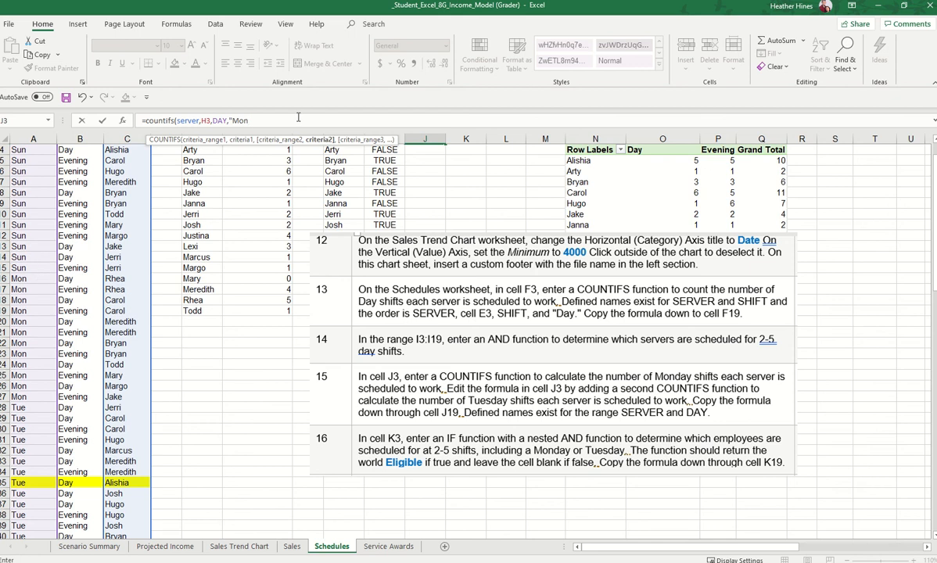
type(")")
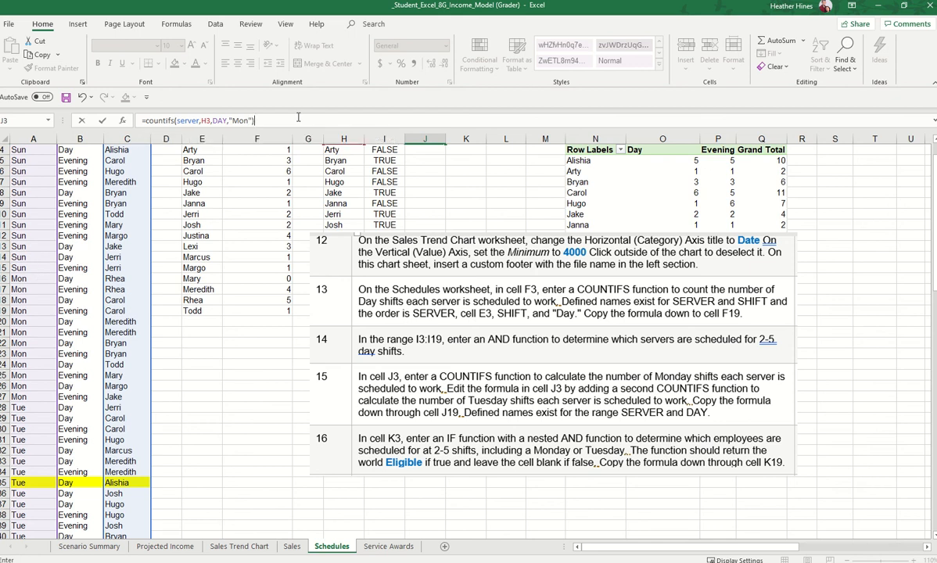
Extend the J3 formula with +COUNTIFS(SERVER,H3,DAY,"Tue"), enter it, and reselect J3.
type("+count")
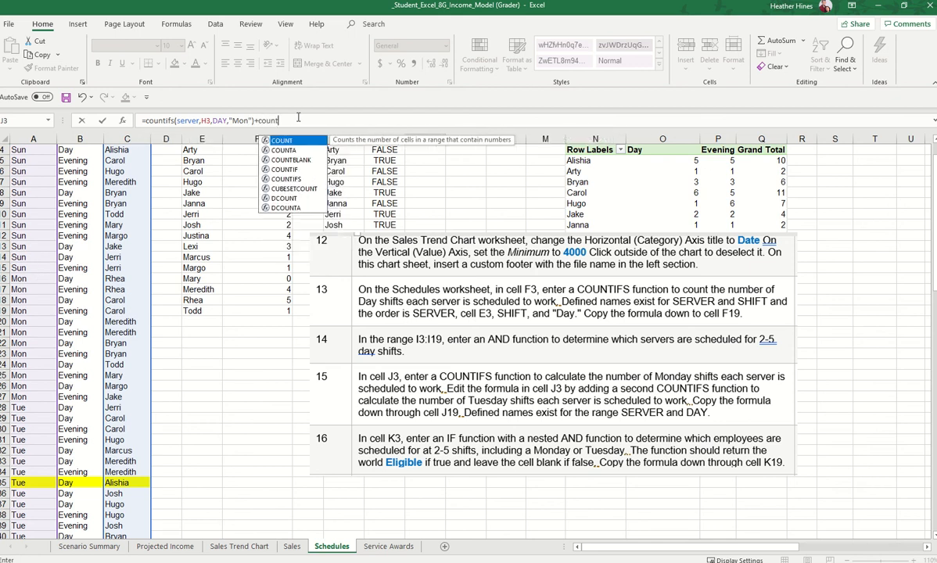
type("ifs(ser")
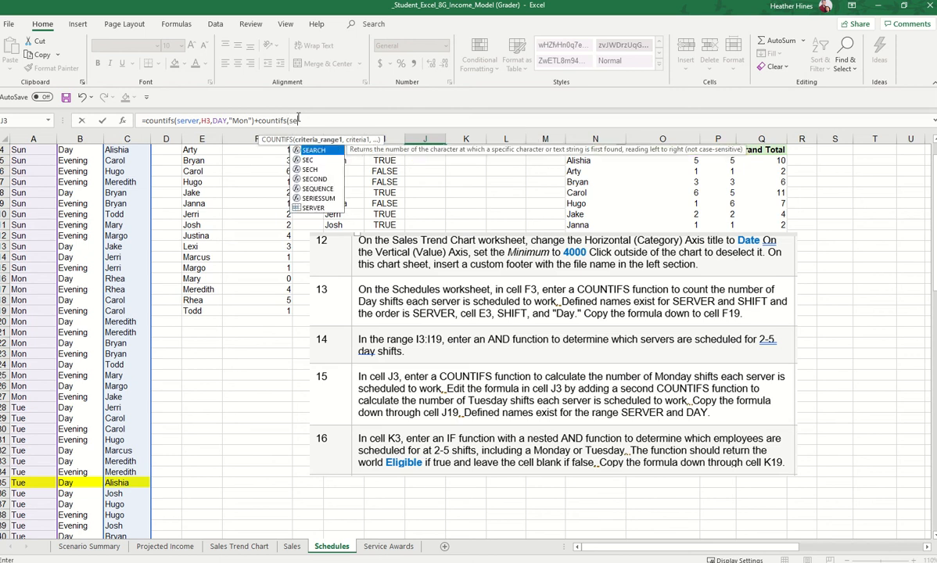
type("ver,")
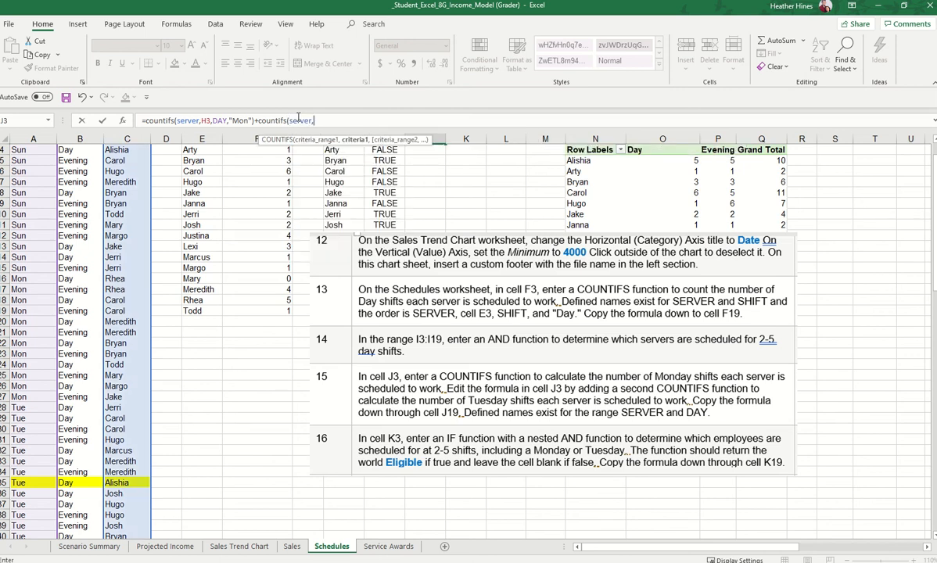
type("h3,")
type("day,\"Tu")
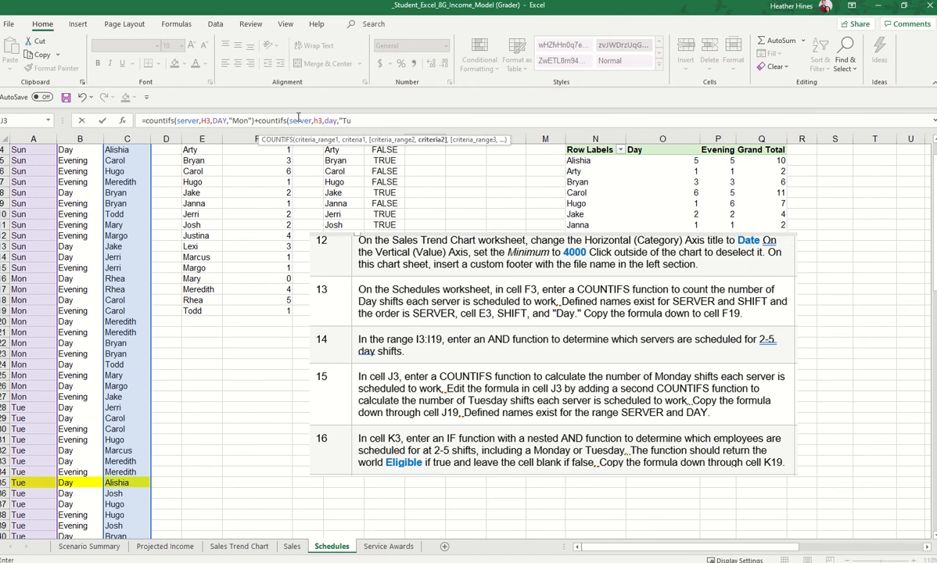
type("e\")")
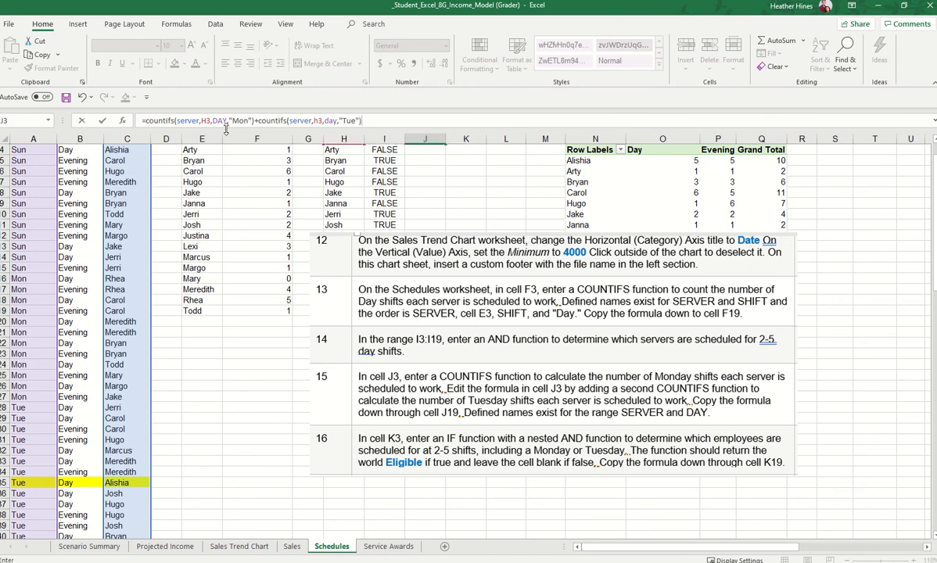
left_click(395, 117)
key("Return")
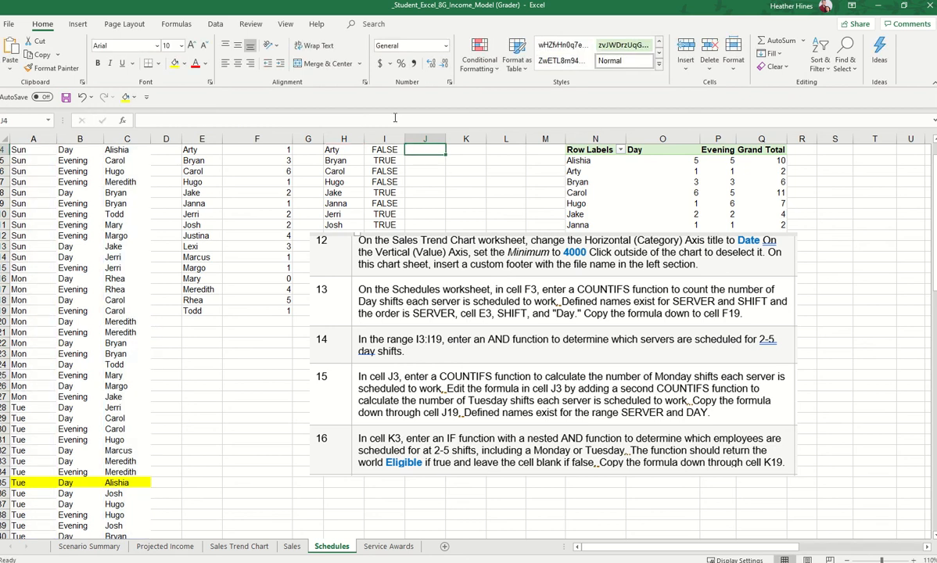
scroll(398, 139, "up", 1)
left_click(439, 176)
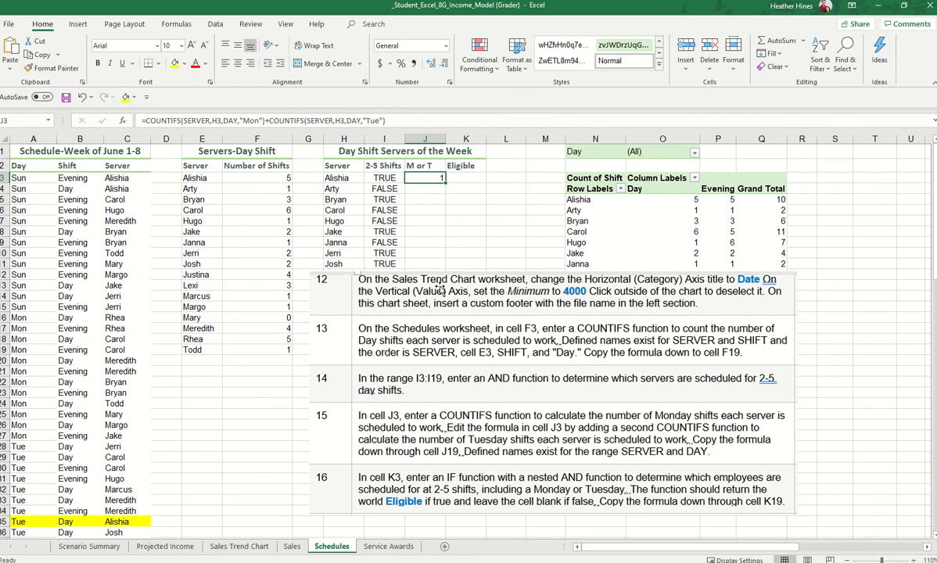
Move the instruction picture clear of the server table and copy the J3 formula down through J19.
left_click_drag(412, 272, 526, 389)
left_click(423, 180)
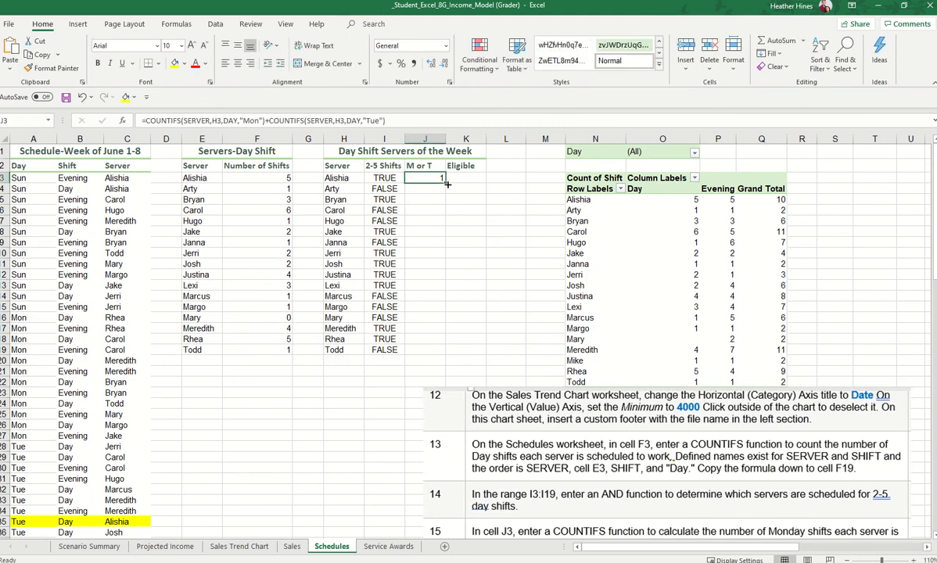
left_click_drag(445, 182, 430, 353)
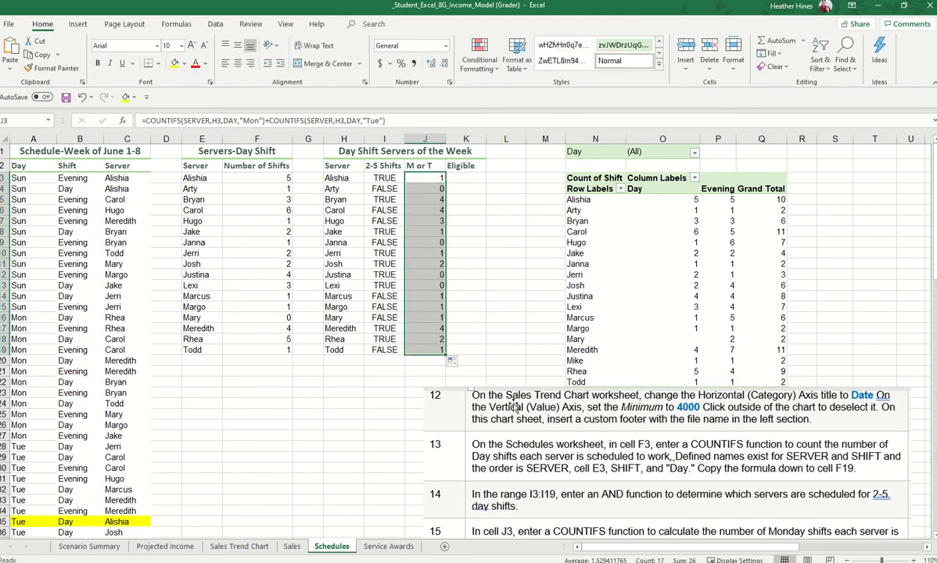
Reposition the instruction picture to read task 16 and begin an IF formula with a nested AND function in K3.
left_click_drag(511, 406, 437, 328)
left_click(464, 178)
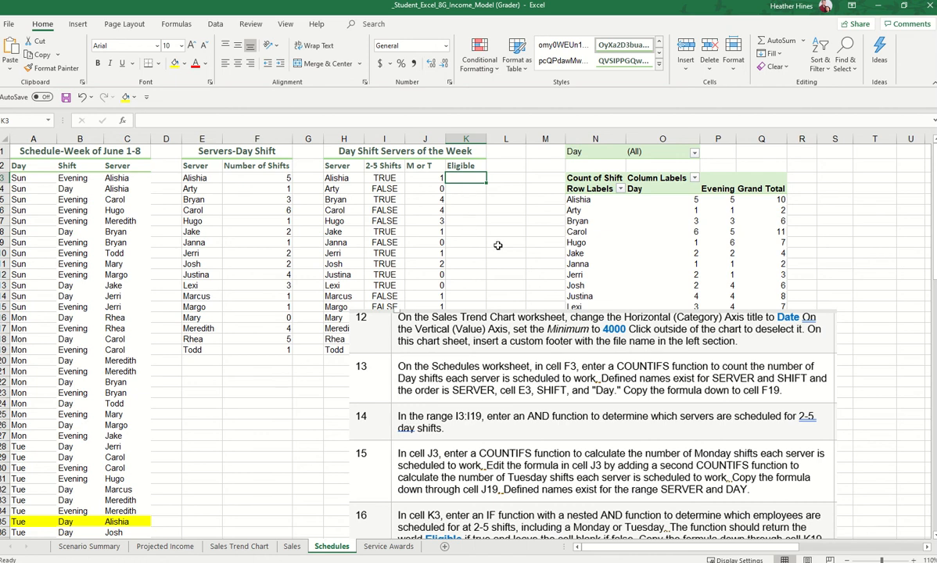
left_click_drag(500, 368, 460, 248)
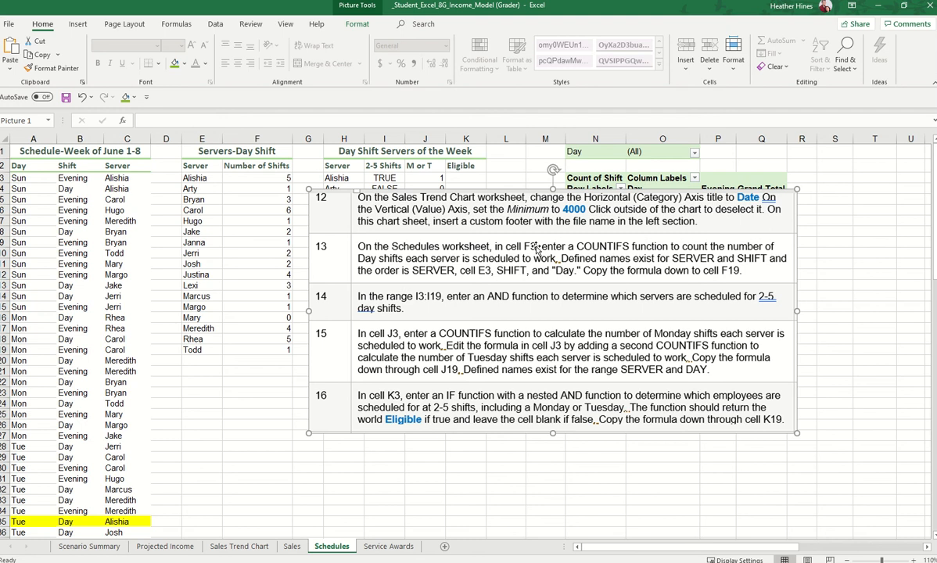
left_click_drag(536, 248, 532, 368)
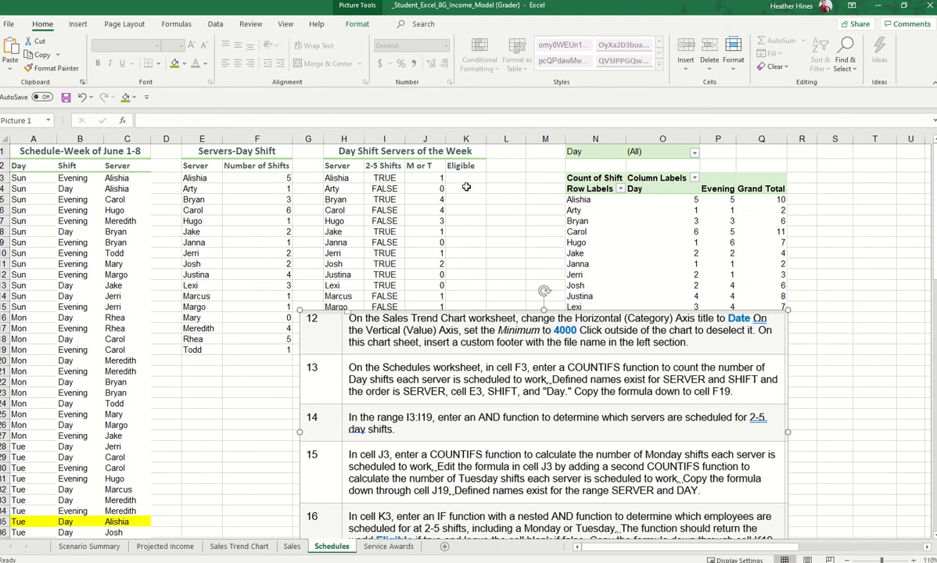
left_click(467, 181)
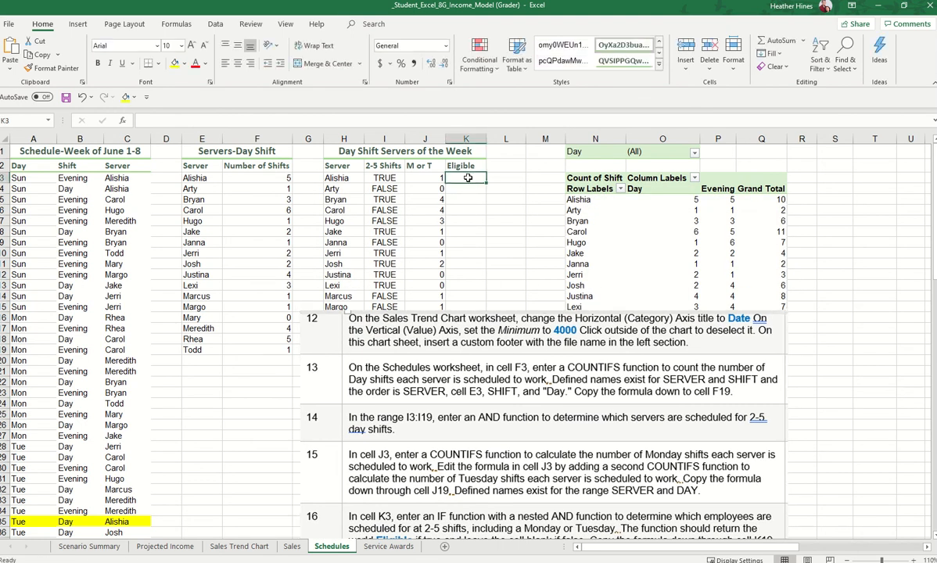
type("=if(")
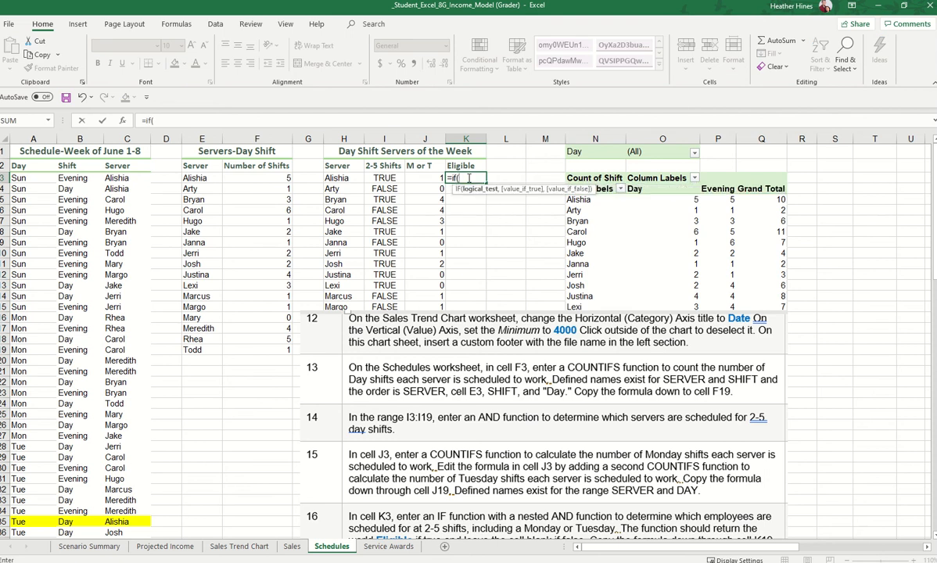
type("and(")
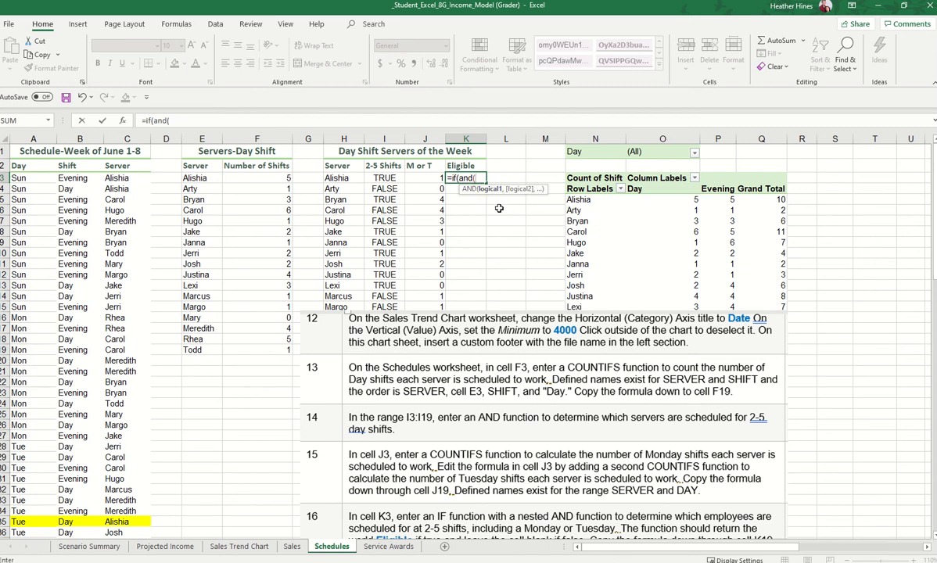
Give the nested AND function in K3 the conditions I3 and J3>=1.
left_click(388, 179)
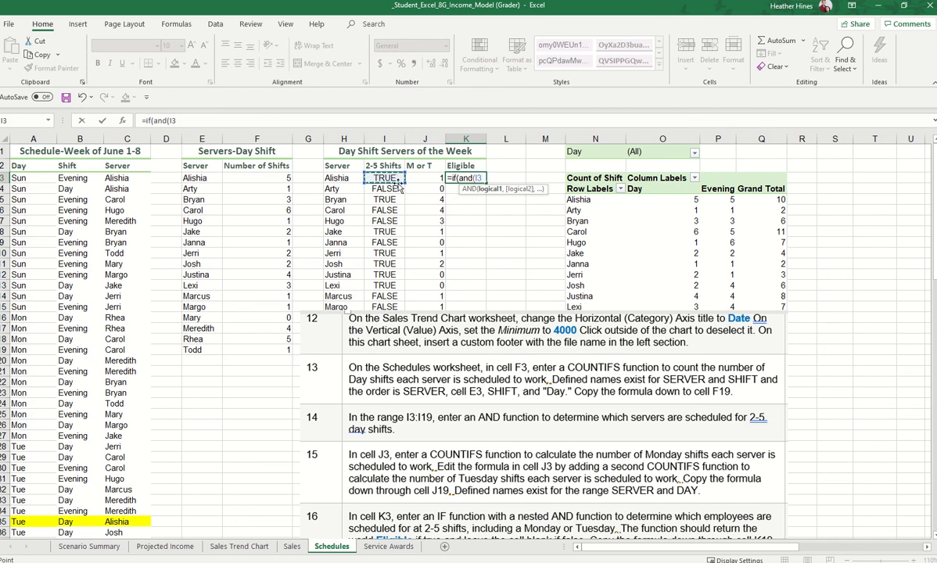
type(",")
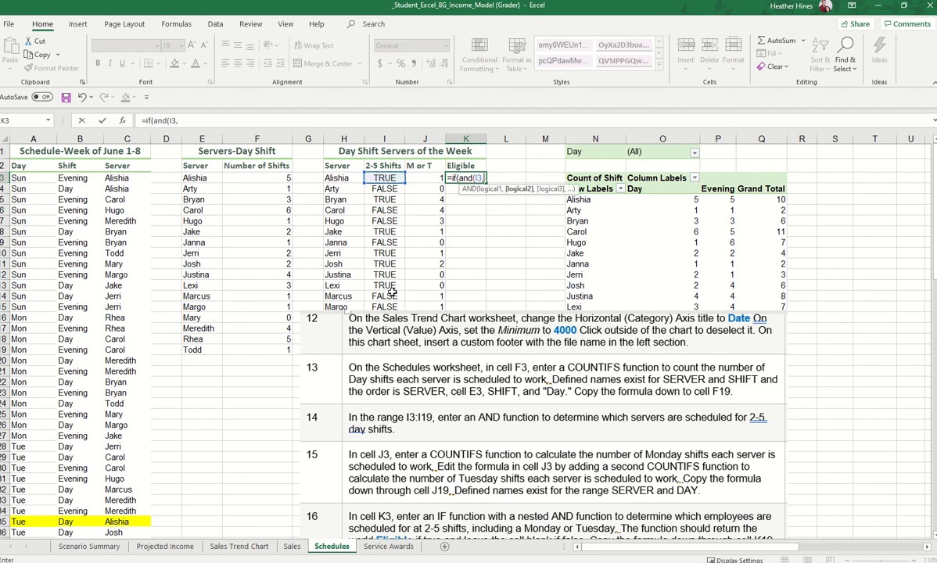
left_click(435, 178)
type(">=")
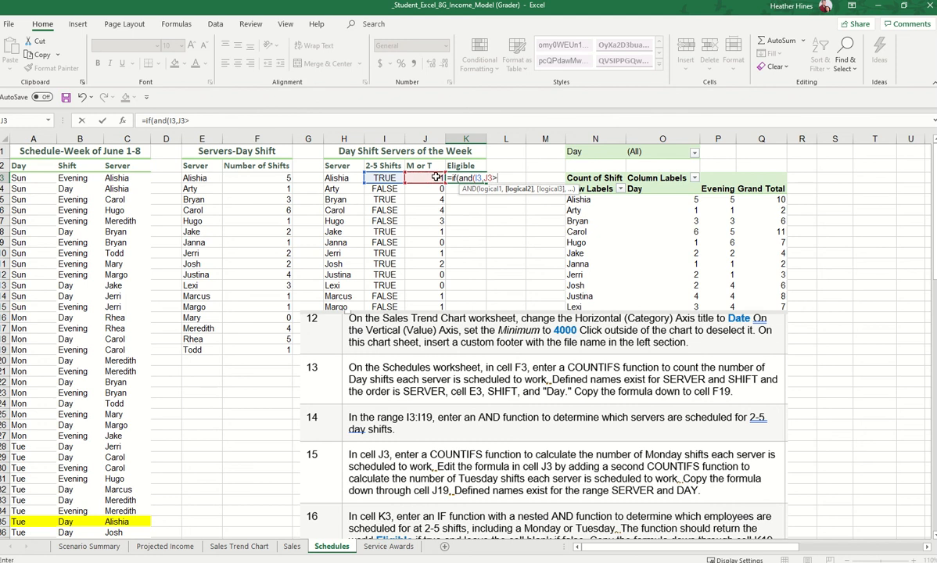
type("=1")
type(")")
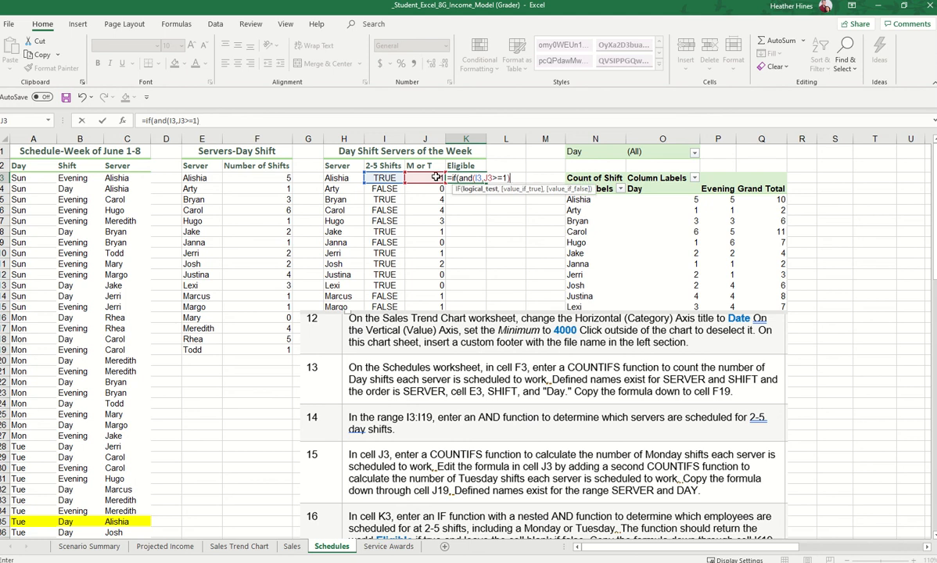
Finish the K3 formula with "Eligible" as the value if true and copy it down through K8.
type(",")
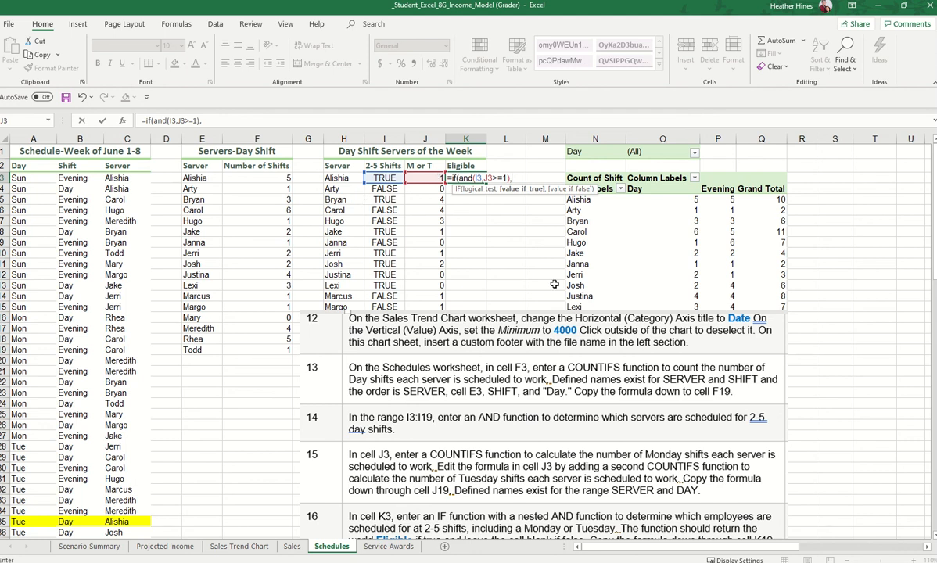
type("\"Eligible\",")
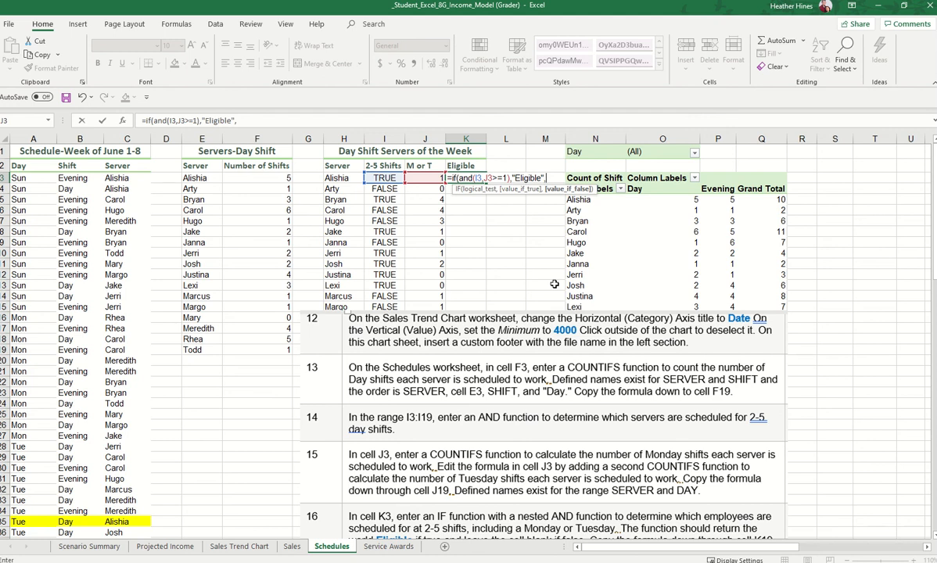
key("BackSpace")
type(",")
key("BackSpace")
type(")")
key("Return")
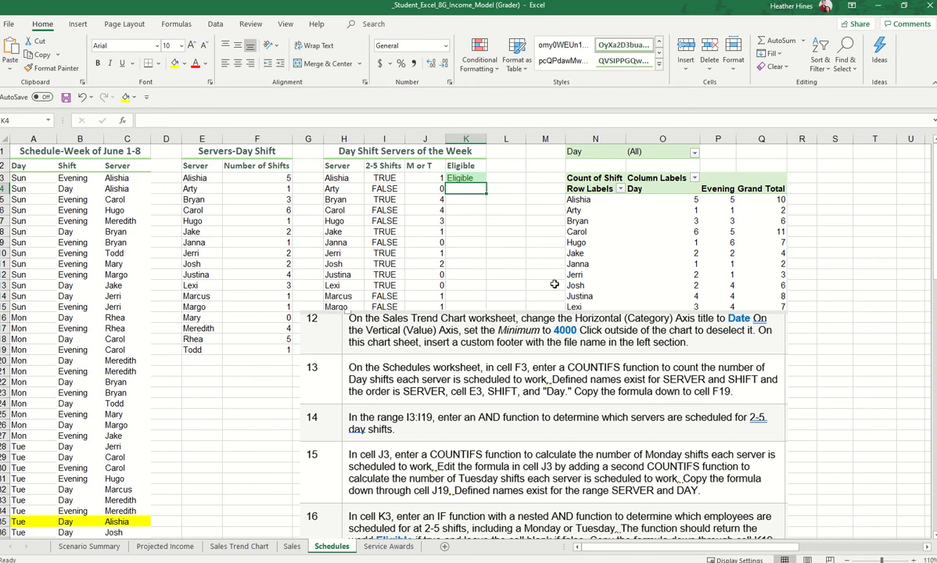
left_click(478, 179)
left_click_drag(487, 183, 484, 237)
Edit the K3 formula to return an empty string ("") as the value if false.
left_click(469, 179)
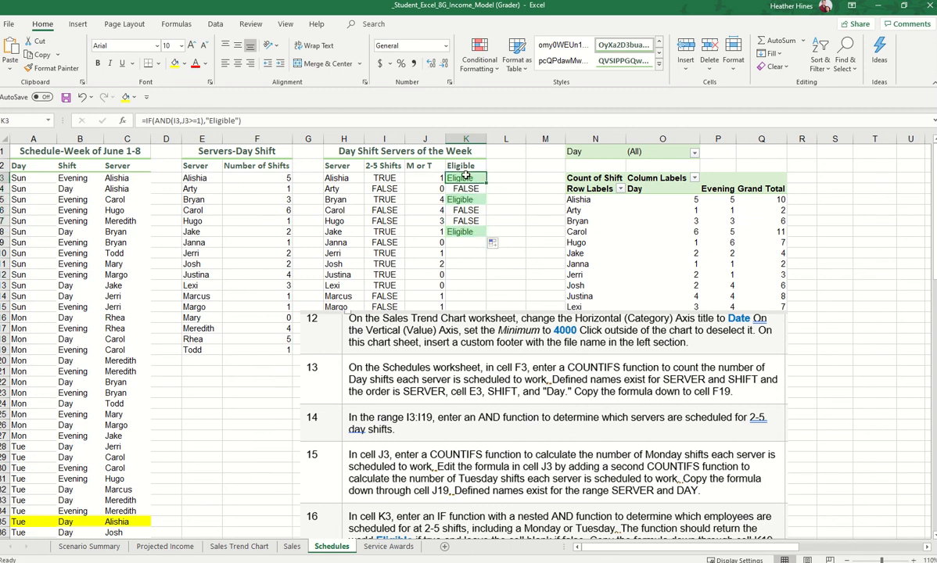
left_click(240, 121)
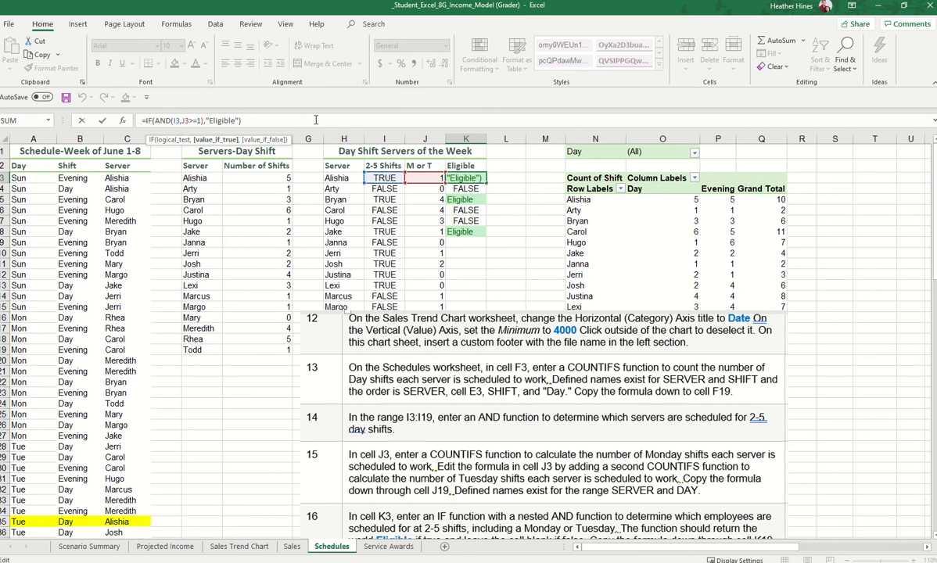
type(",")
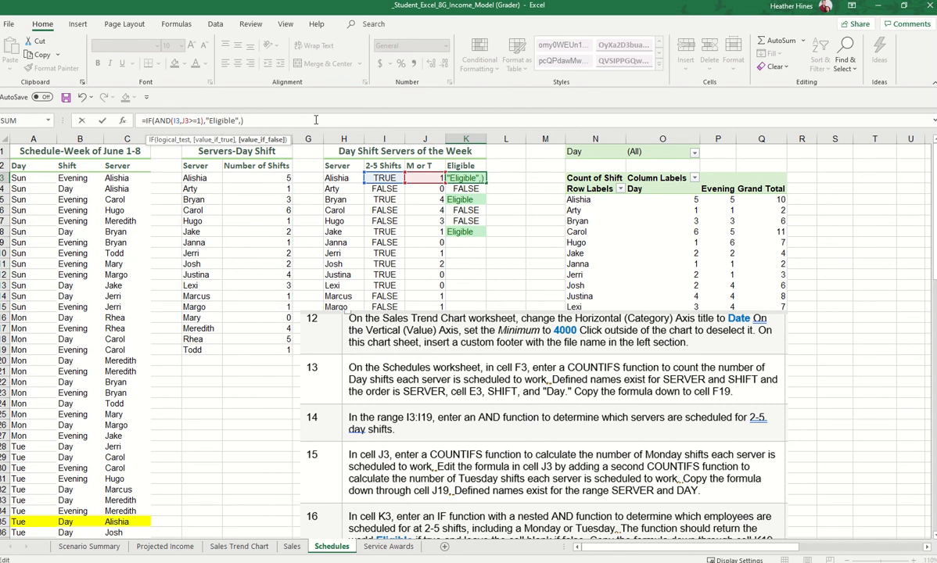
type("\"\"")
key("Return")
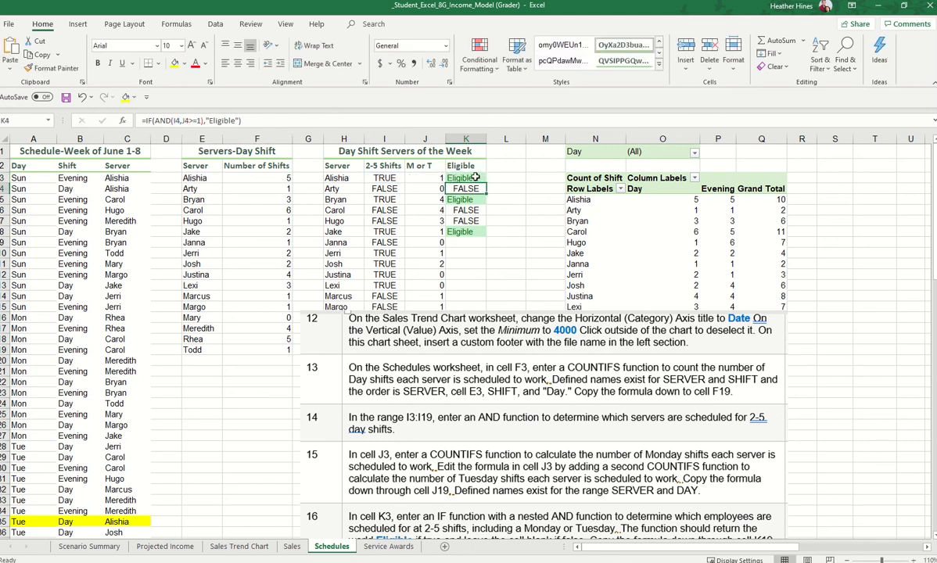
Copy the revised K3 formula down through K19.
left_click_drag(505, 189, 469, 306)
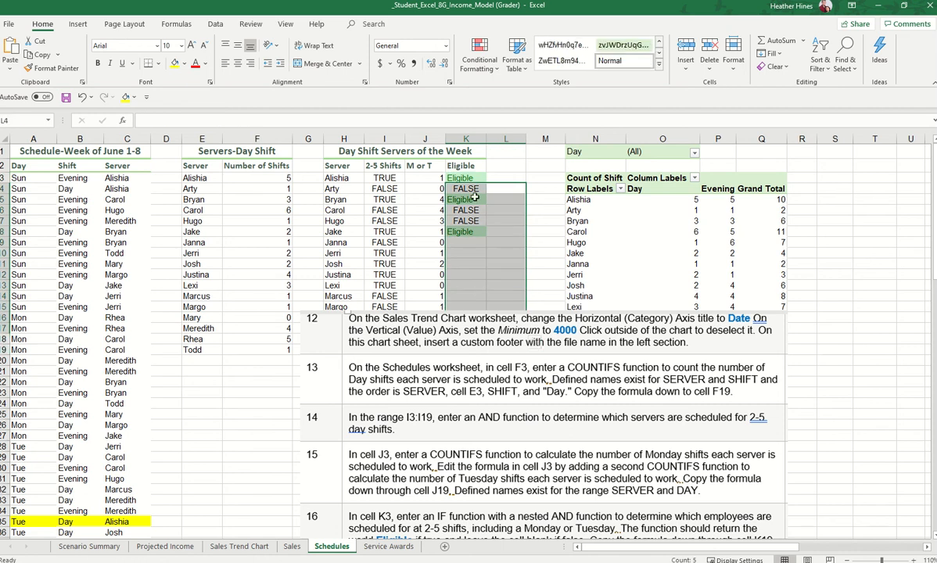
left_click(465, 177)
left_click_drag(486, 183, 482, 341)
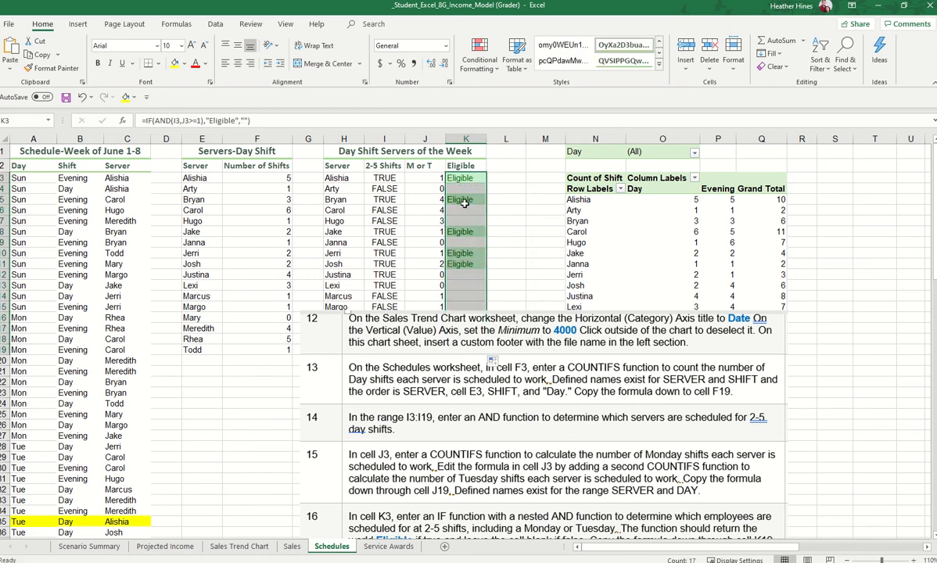
Check the Eligible results against the 2-5 Shifts and M or T values for several servers, including rows 3, 9 and 13.
key("Down")
key("Down")
key("Down")
key("Down")
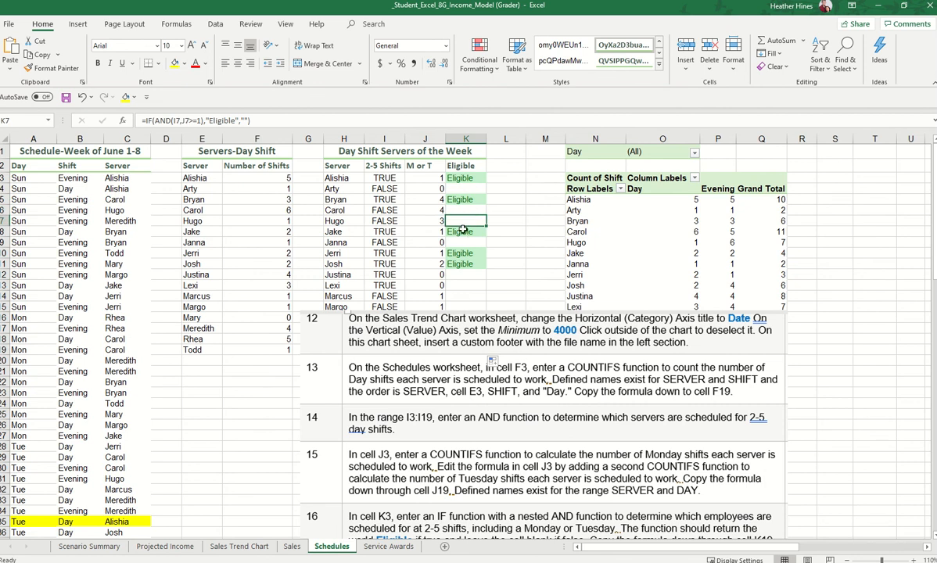
left_click(384, 243)
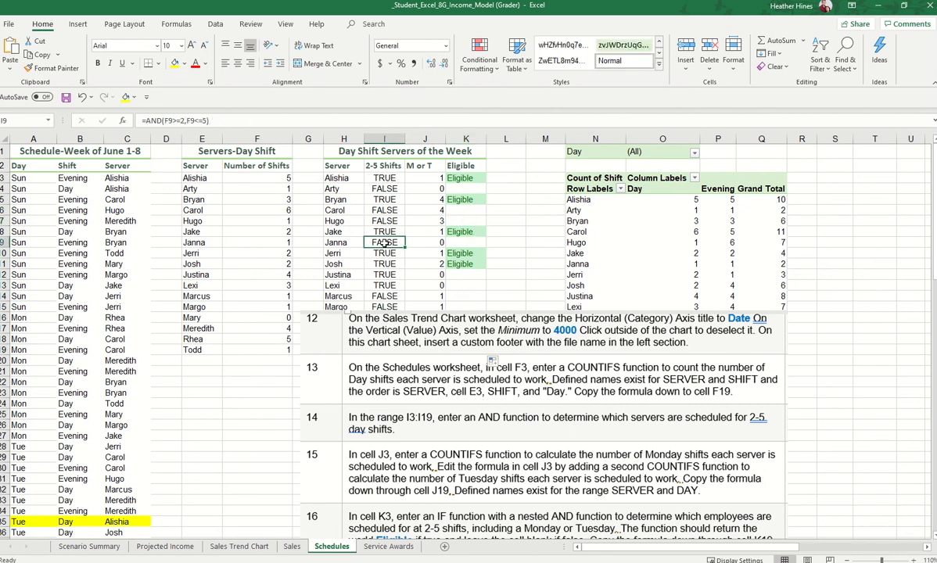
key("Right")
key("Right")
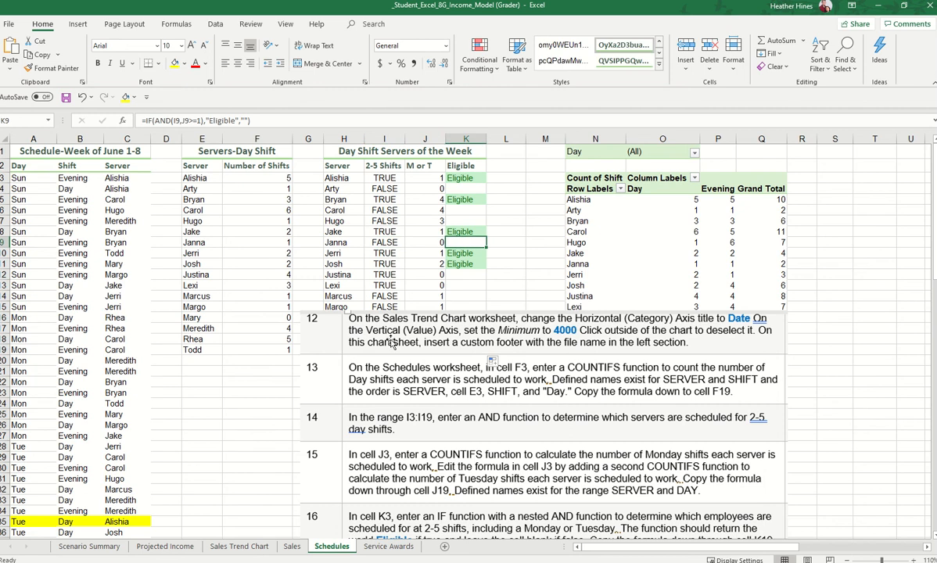
left_click(385, 287)
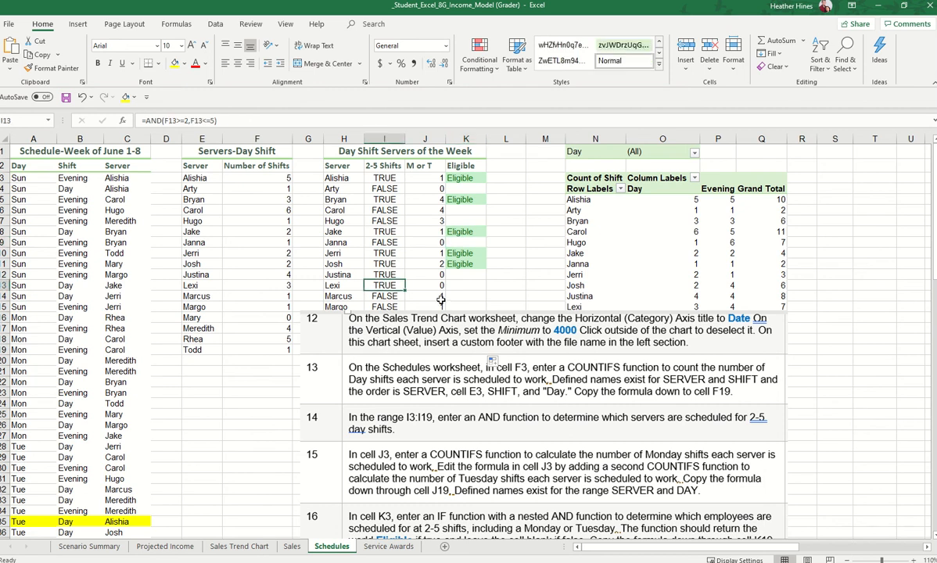
left_click(429, 287)
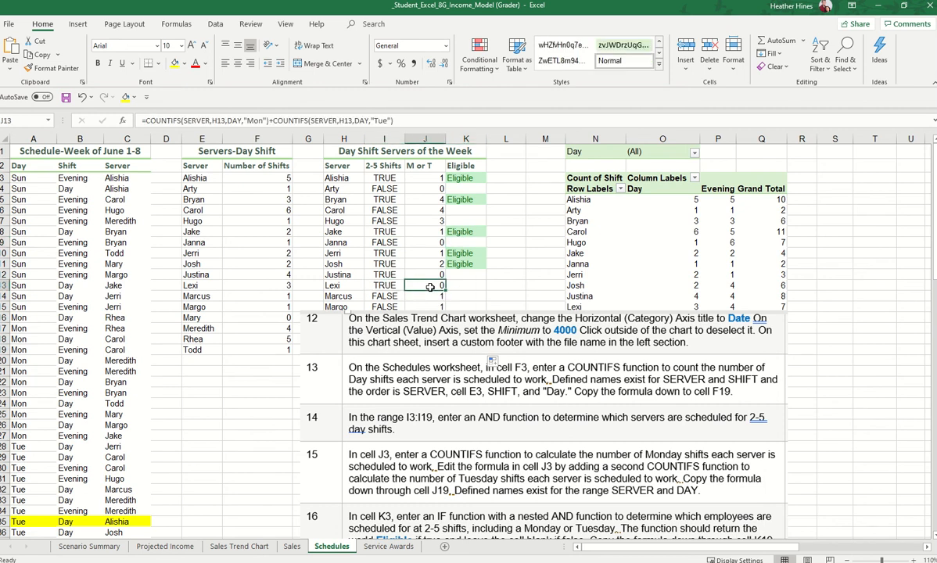
left_click(475, 285)
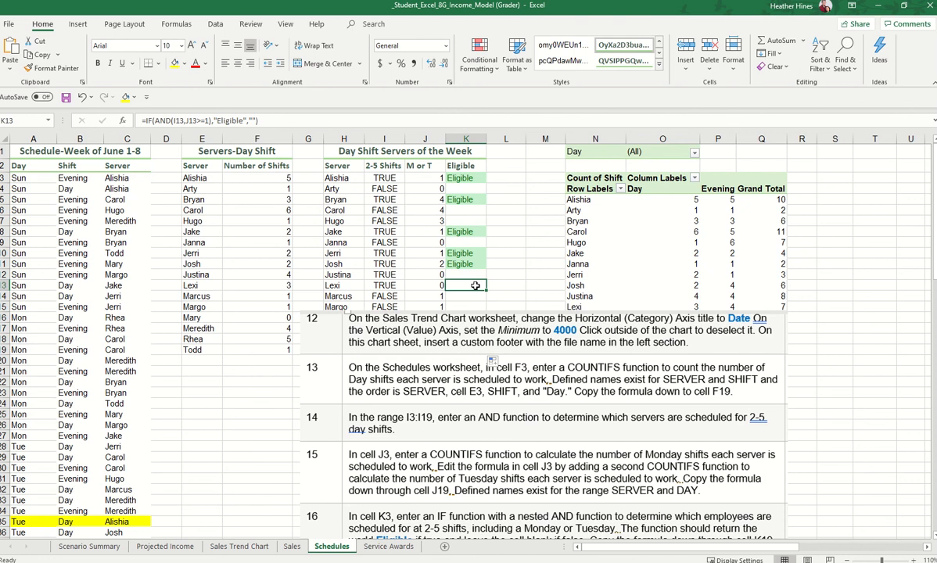
left_click(470, 314)
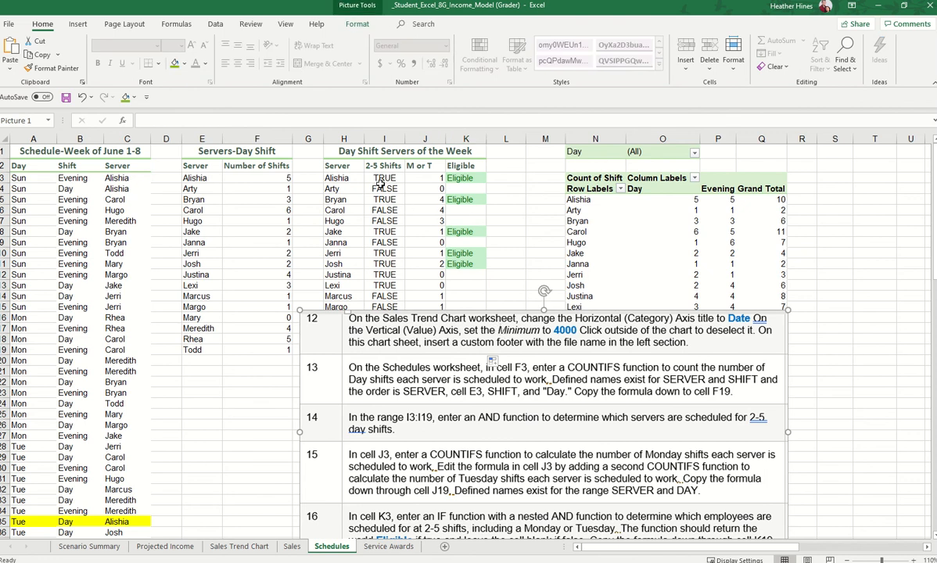
left_click(408, 179)
left_click(369, 178)
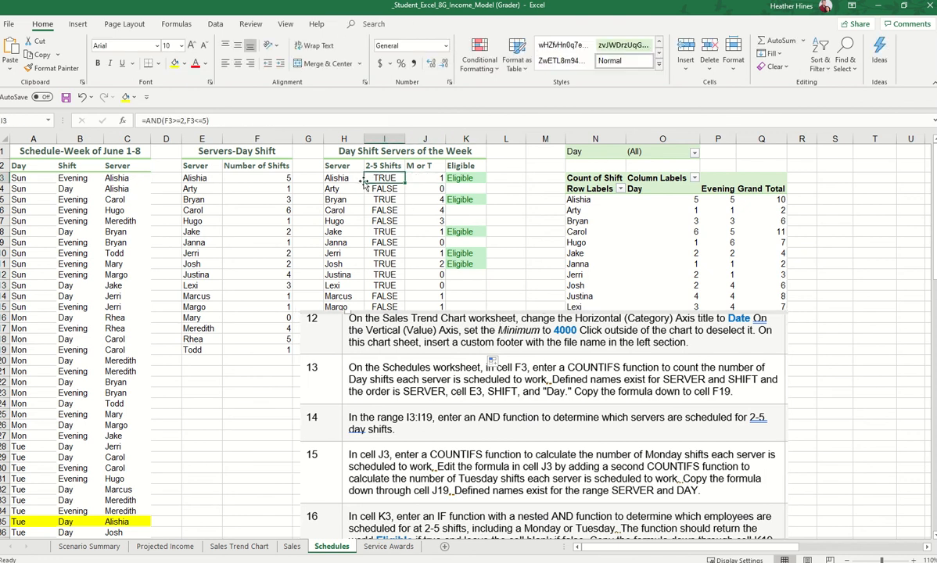
left_click(434, 178)
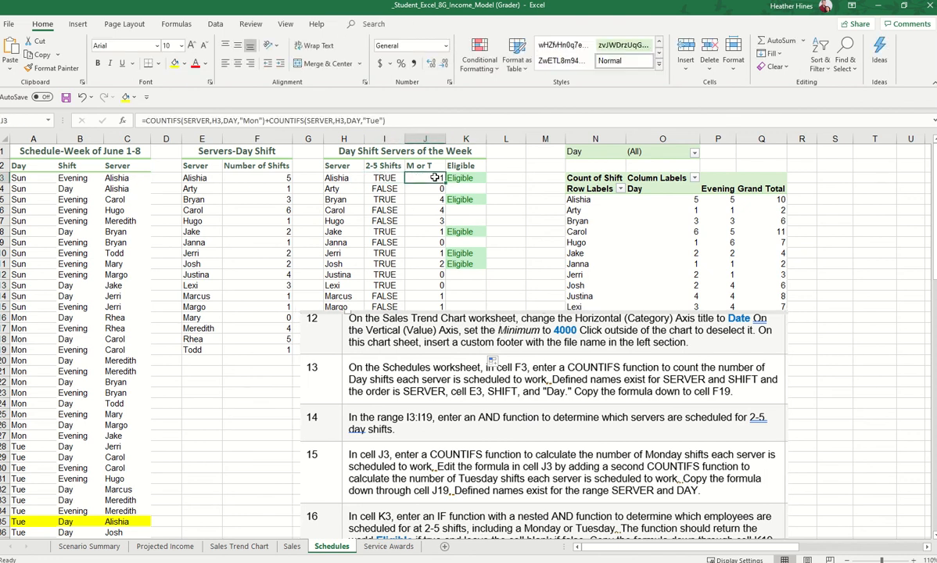
left_click(367, 177)
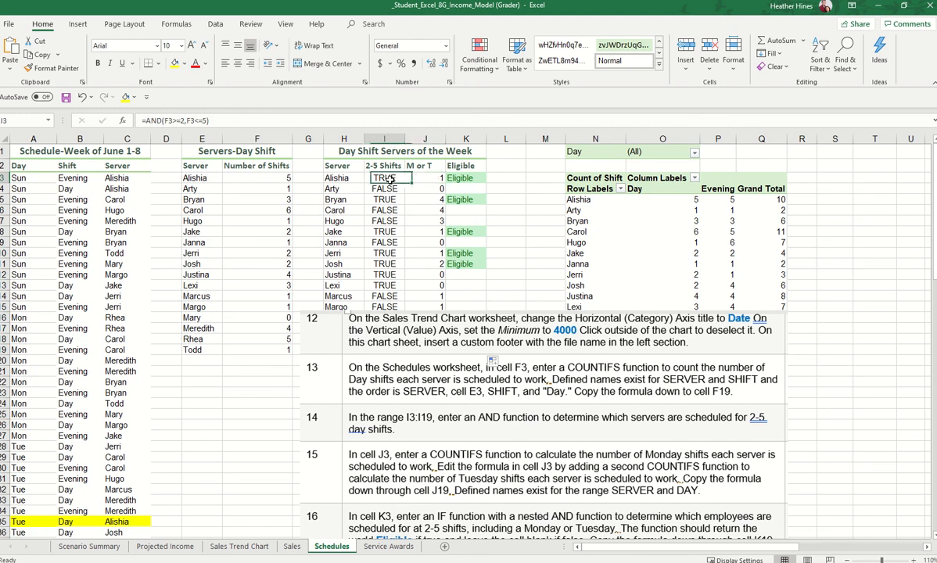
left_click(448, 179)
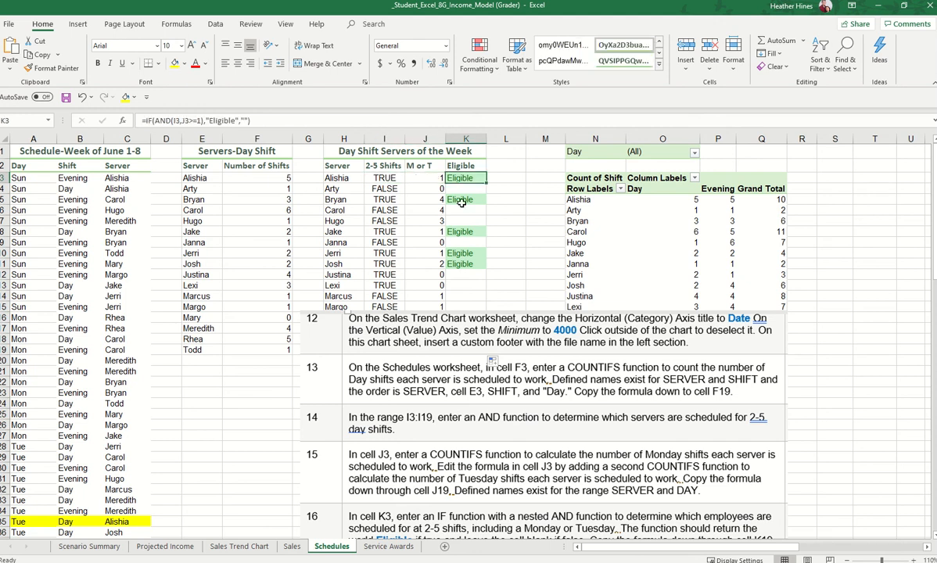
left_click(477, 312)
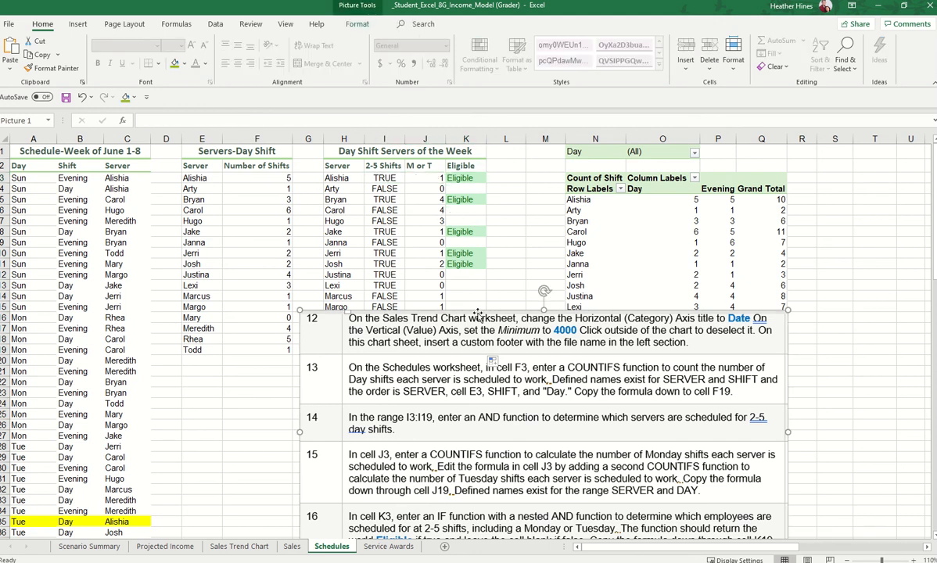
Display the Service Awards worksheet and deselect its instruction picture.
key("ctrl+Page_Down")
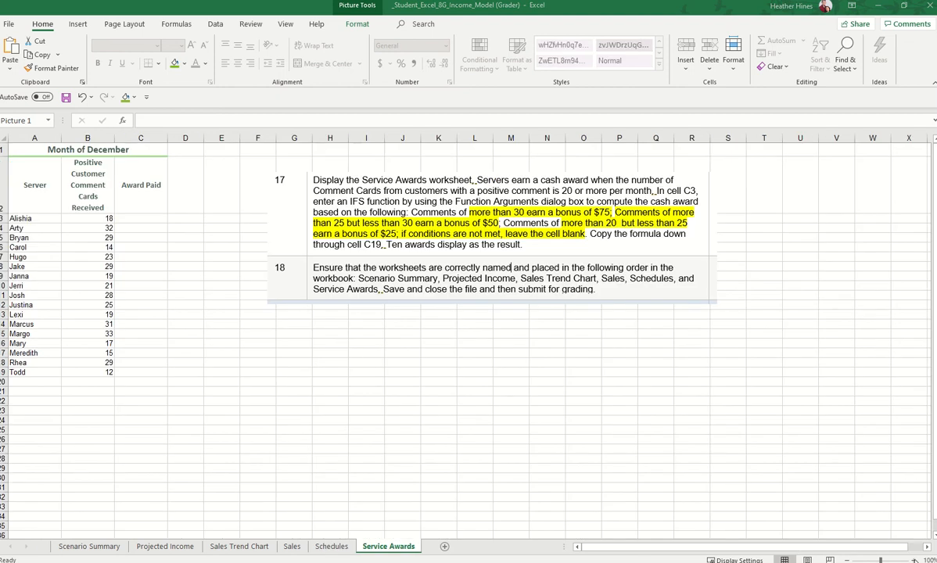
left_click(916, 560)
left_click(916, 560)
left_click(354, 401)
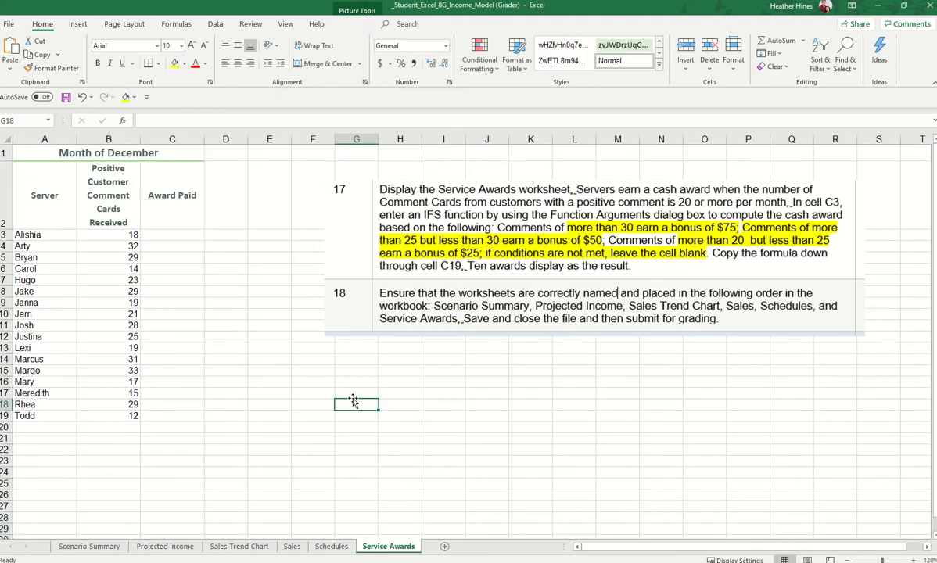
Review the positive comment card counts in B3:B19 alongside the Award Paid cells in C3 and C4.
left_click(171, 233)
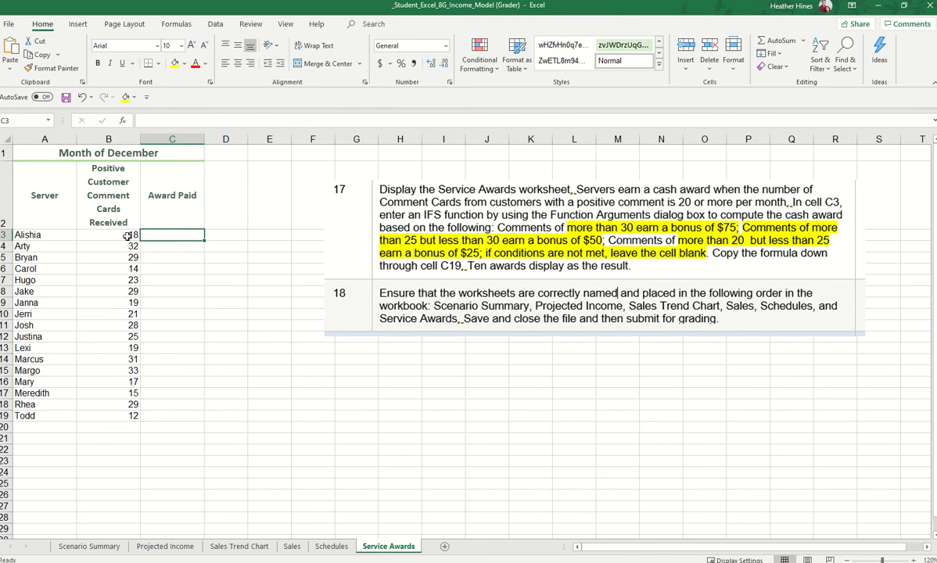
left_click_drag(127, 235, 133, 416)
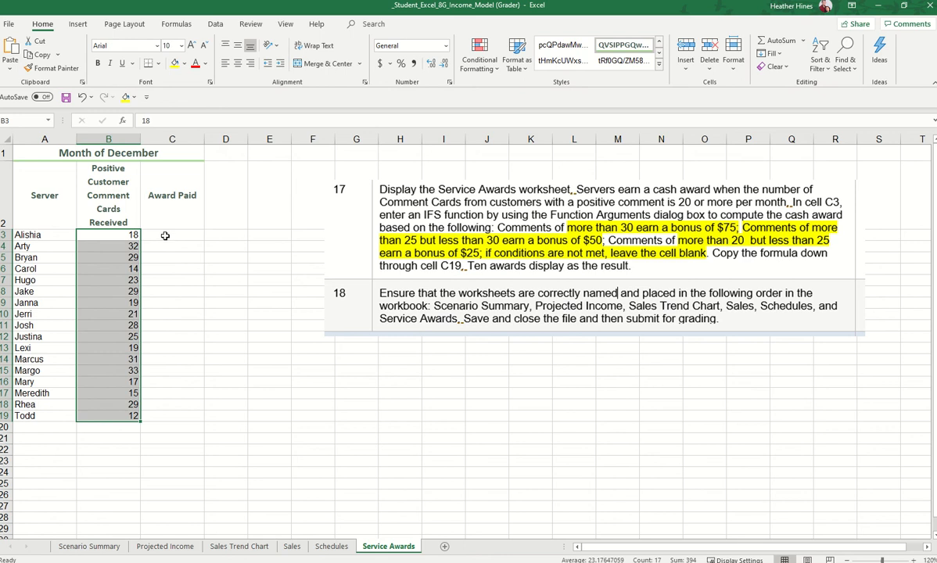
left_click(162, 234)
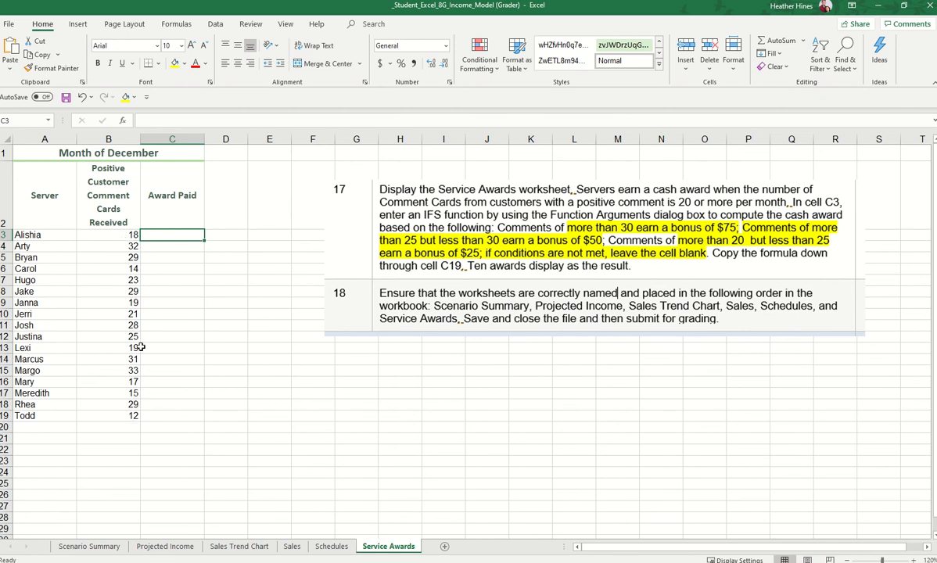
left_click(132, 246)
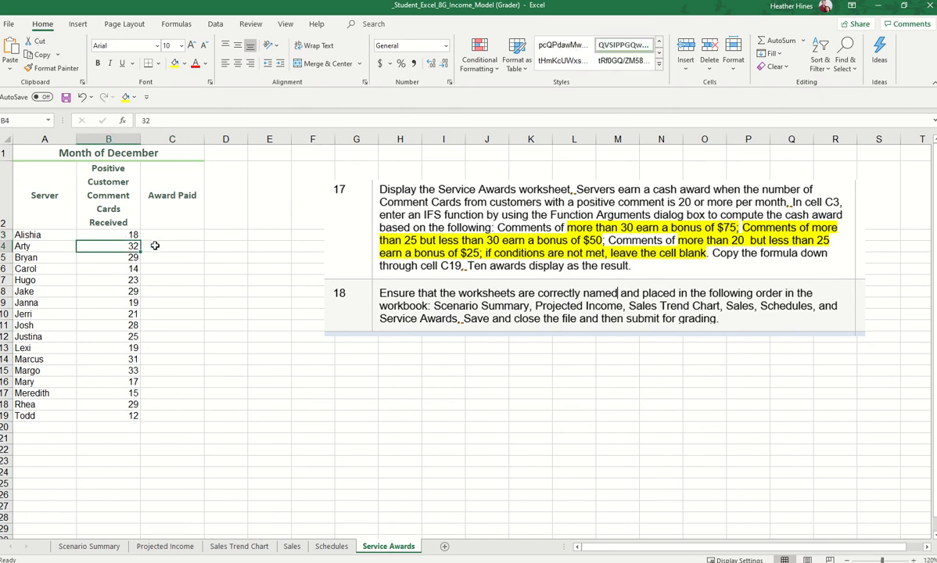
left_click(155, 245)
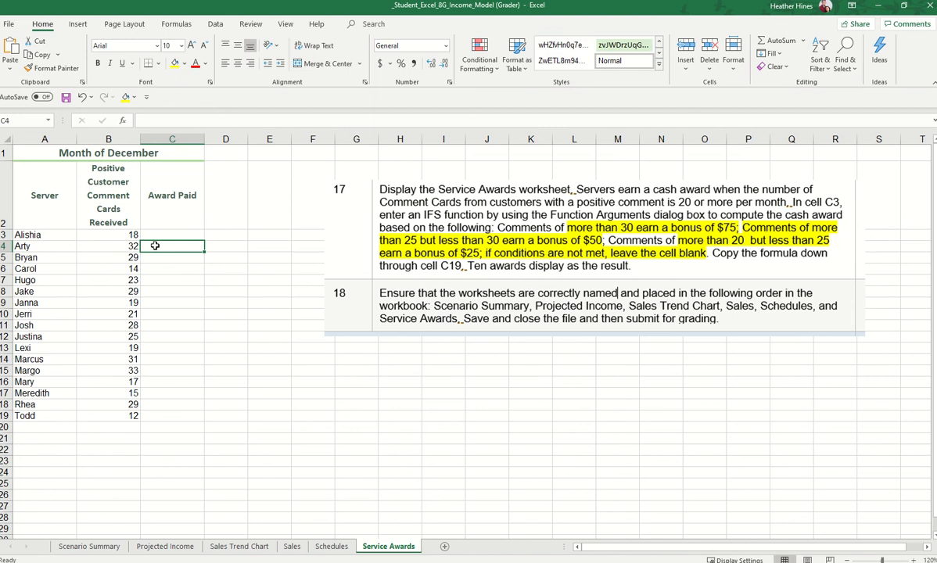
Begin an IFS formula in C3 with B3>30 as the first logical test and $75 as its value if true.
left_click(157, 235)
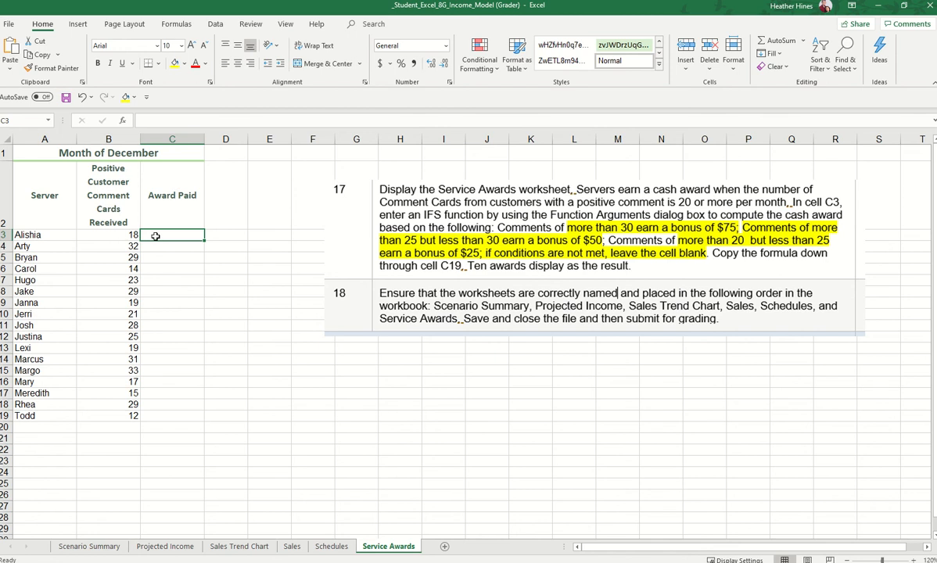
type("=")
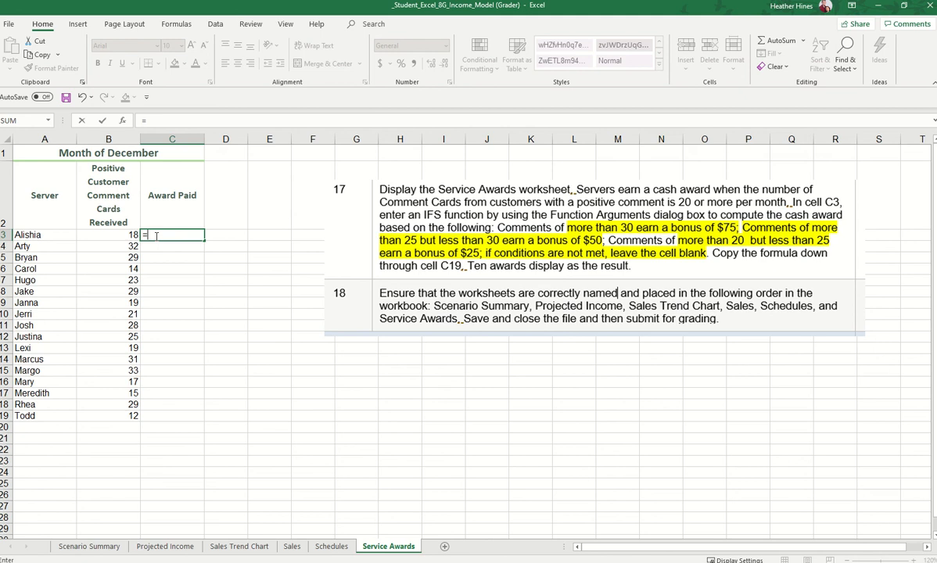
type("ifs")
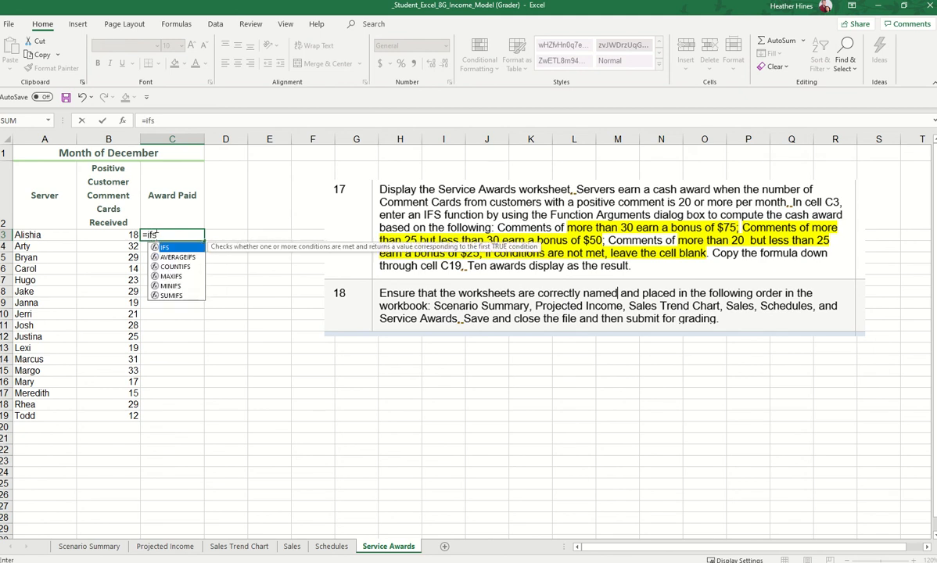
type("(")
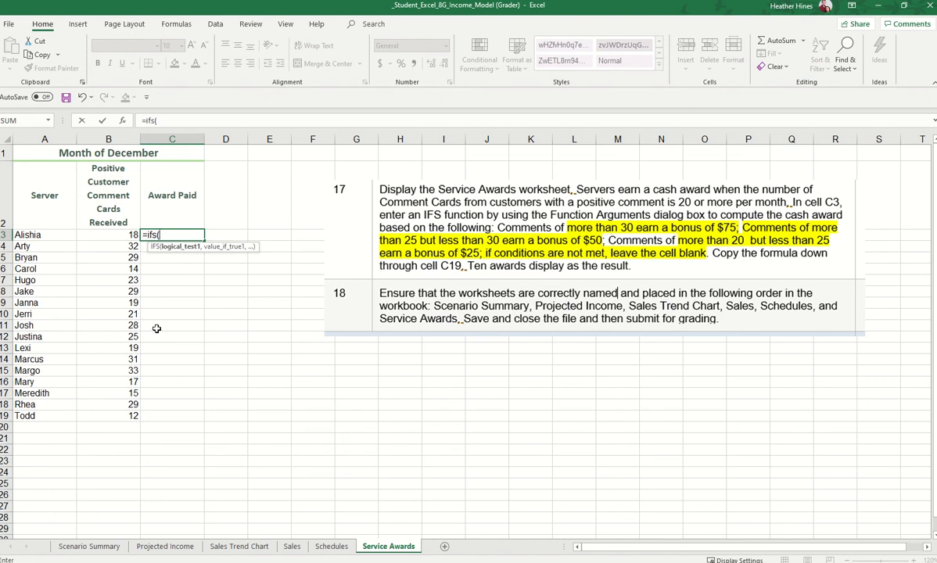
left_click(126, 234)
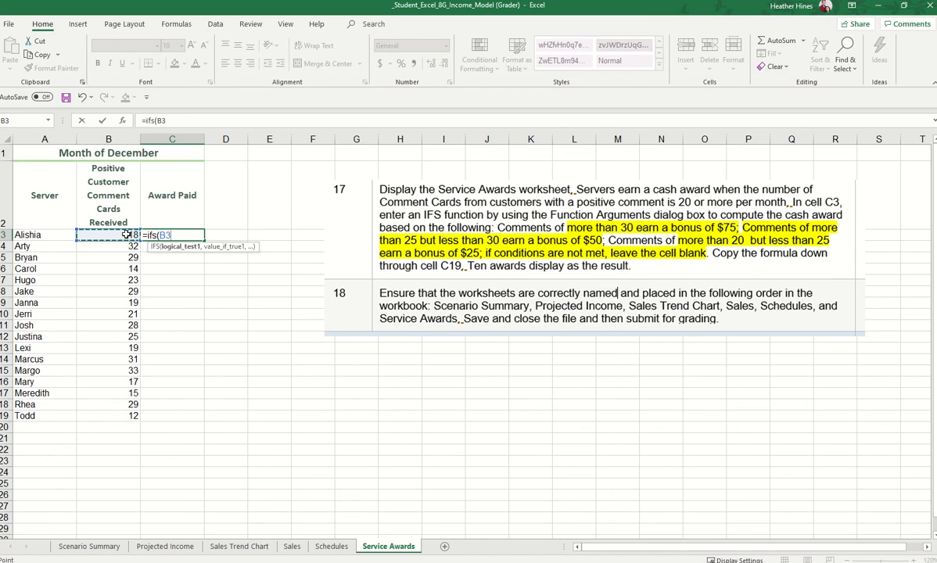
type(">")
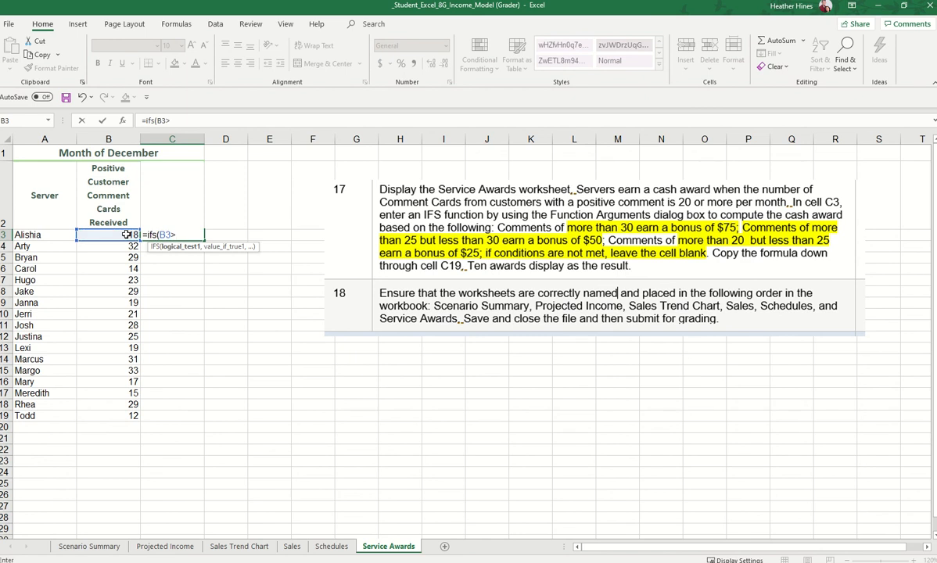
type("30,$75")
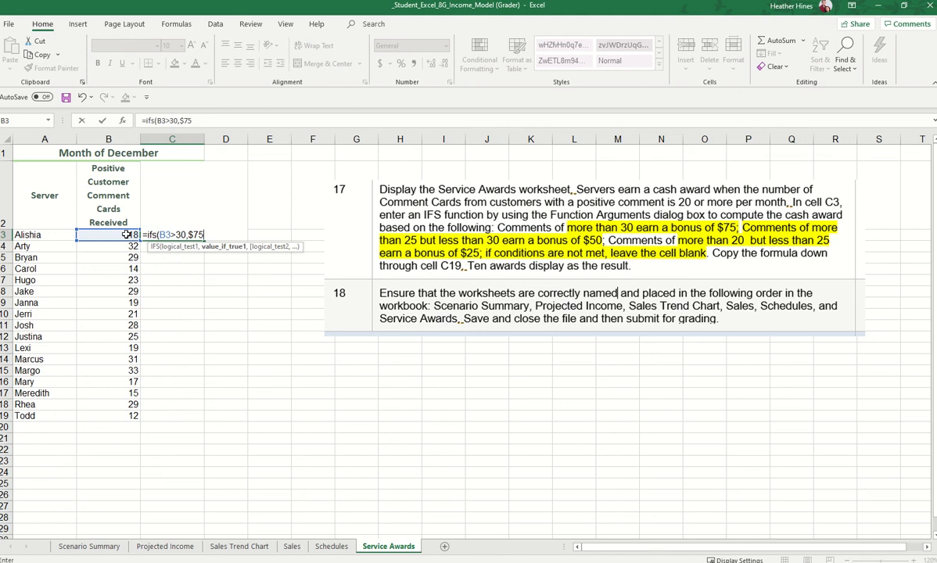
Add B3>25 as the second logical test with $50 as its value if true.
type(",")
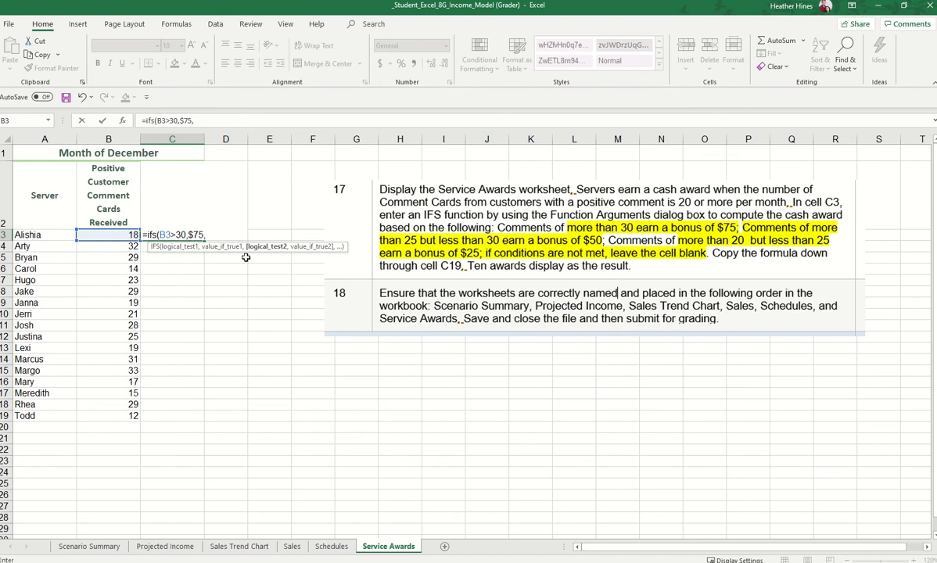
left_click(130, 235)
type(">25,")
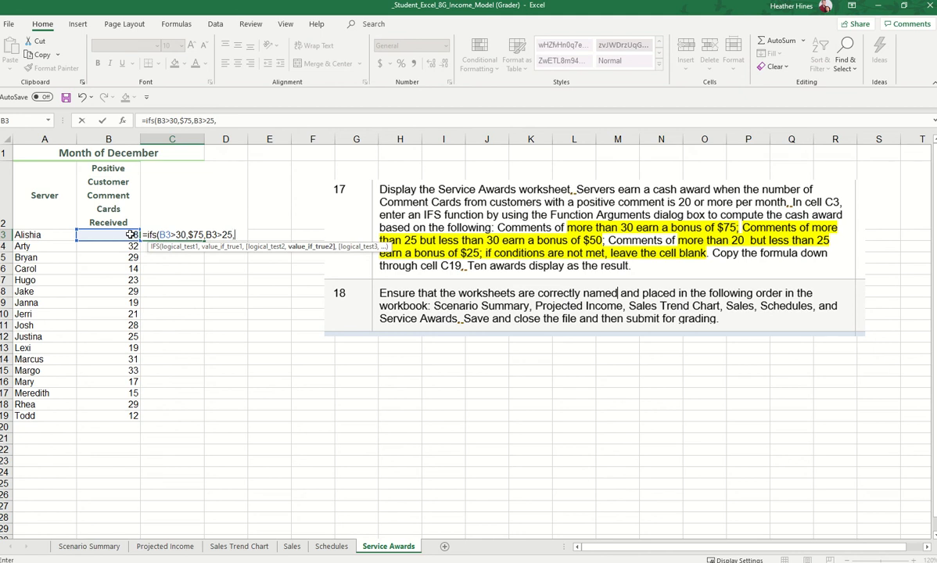
type("$50")
Enclose the $75 and $50 values in the C3 formula in quotation marks.
left_click(188, 234)
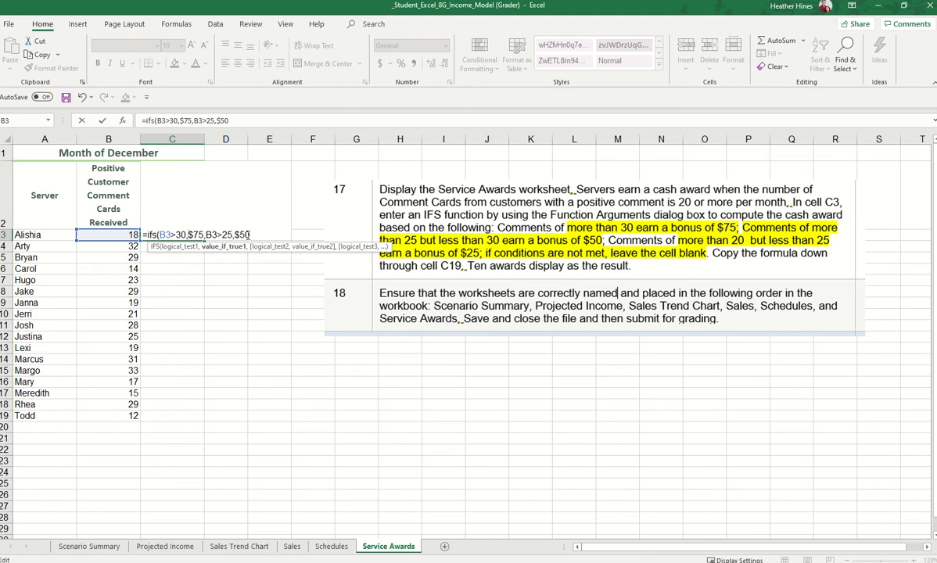
type("\"$75")
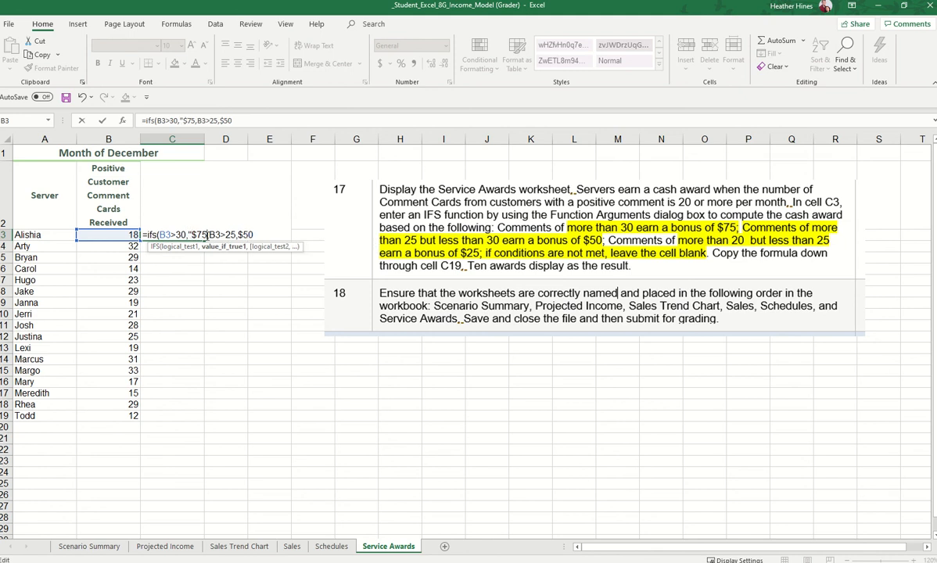
type("\"")
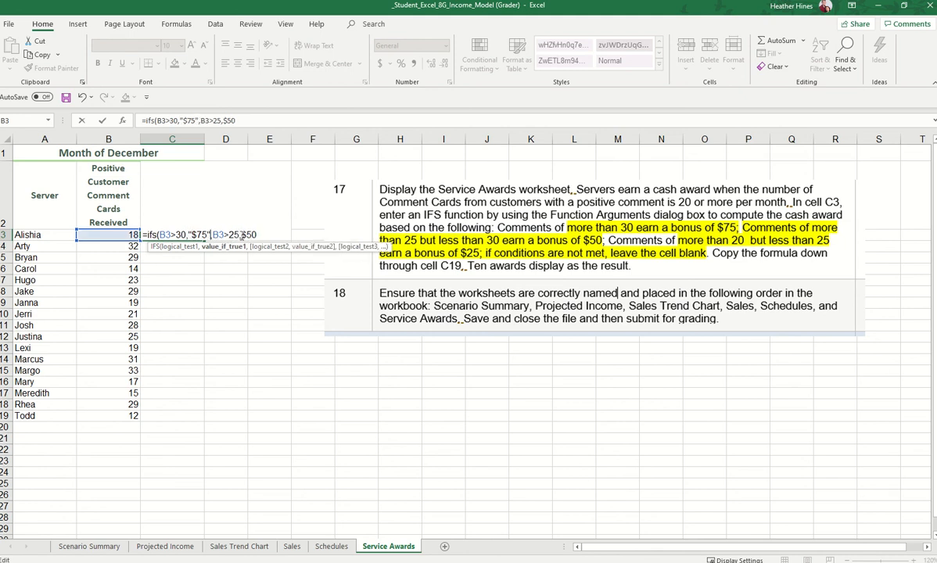
left_click(242, 235)
type("\"")
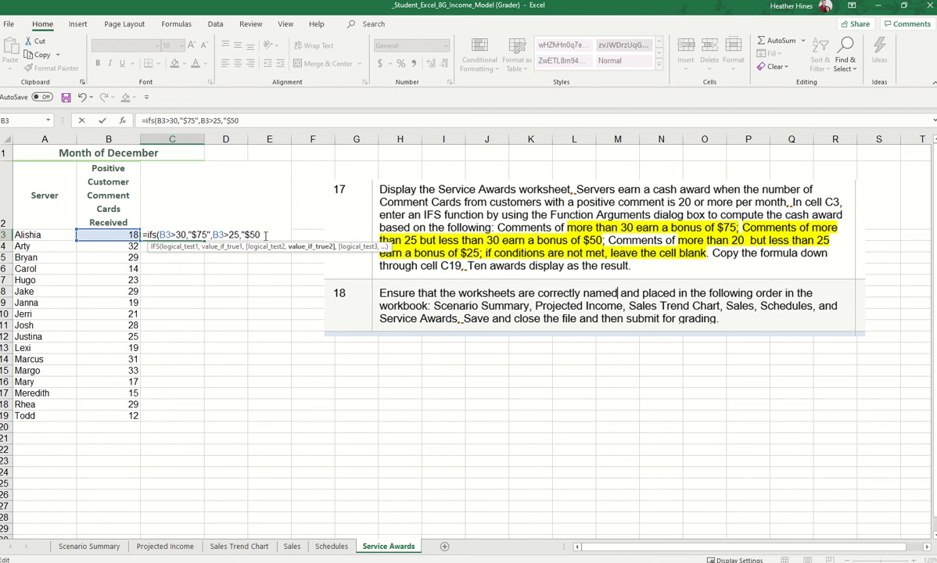
left_click(265, 235)
type("\",")
Add B3>20 as the third logical test with "$25" as its value if true.
left_click(125, 235)
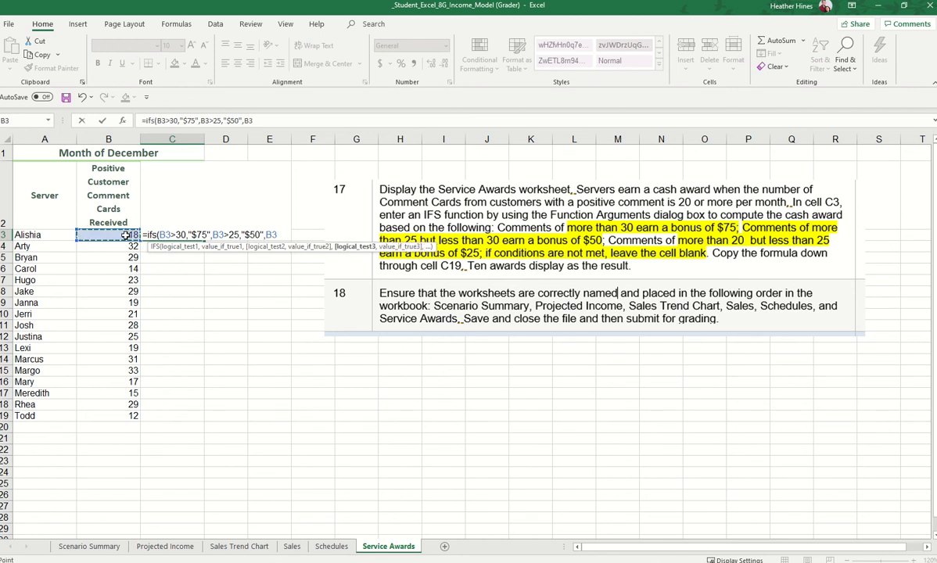
type(">20,\"")
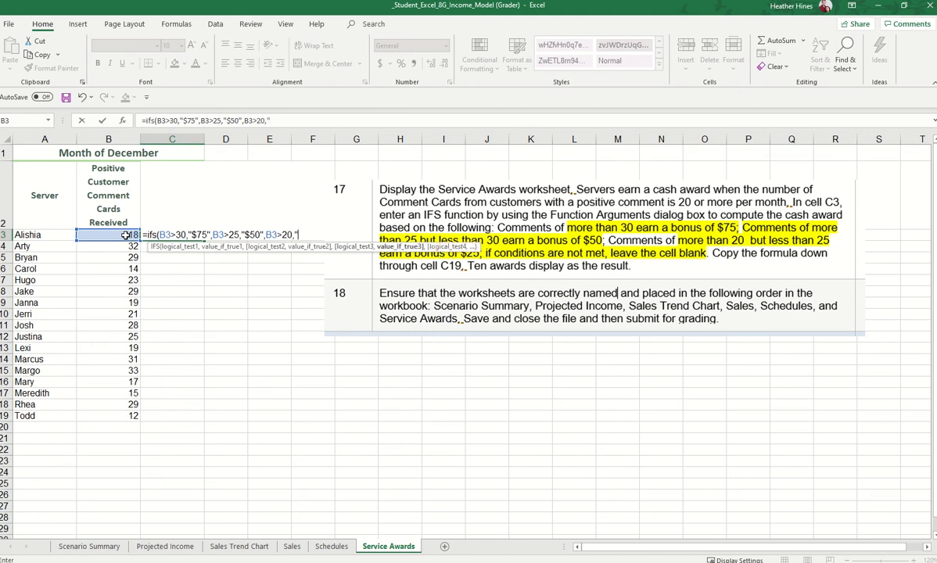
type("$25\",")
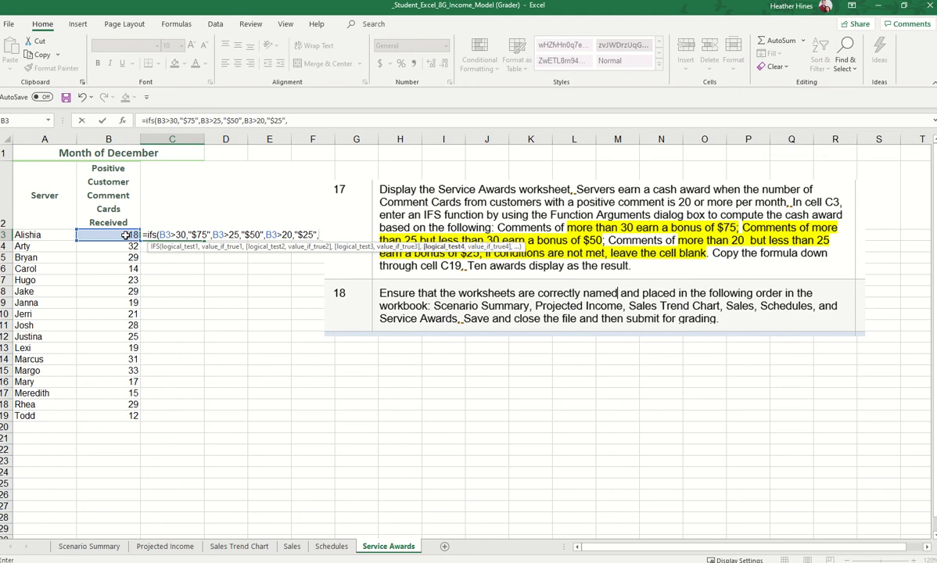
Finish the C3 IFS formula with B3<20 returning an empty string (""), and copy it down through C19.
type("B3<")
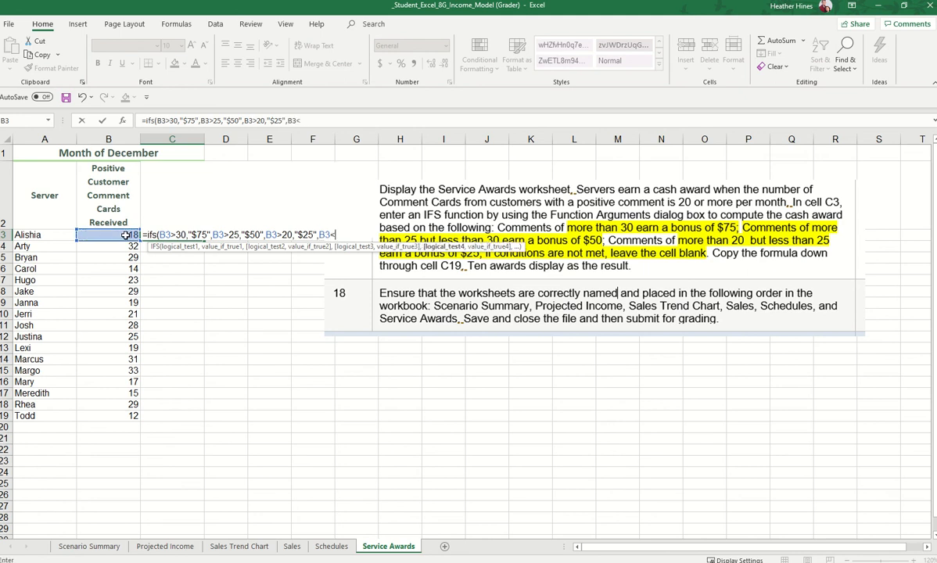
type("20,")
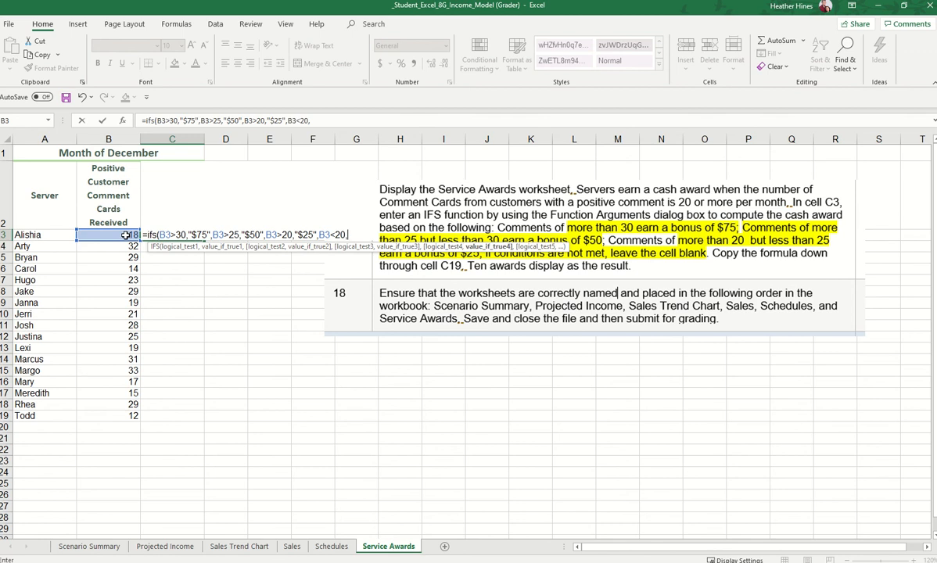
type("\"\")")
key("Return")
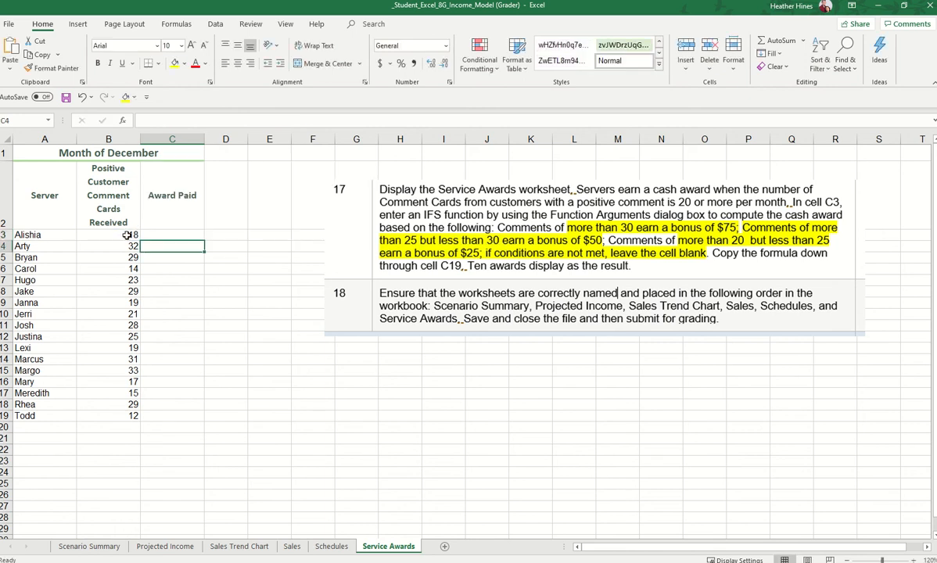
left_click(161, 235)
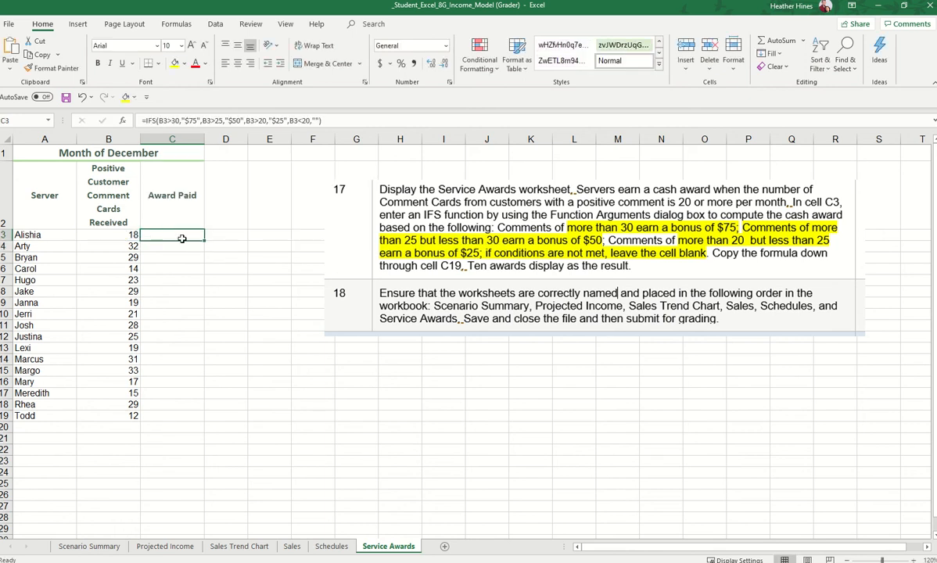
left_click_drag(203, 240, 194, 418)
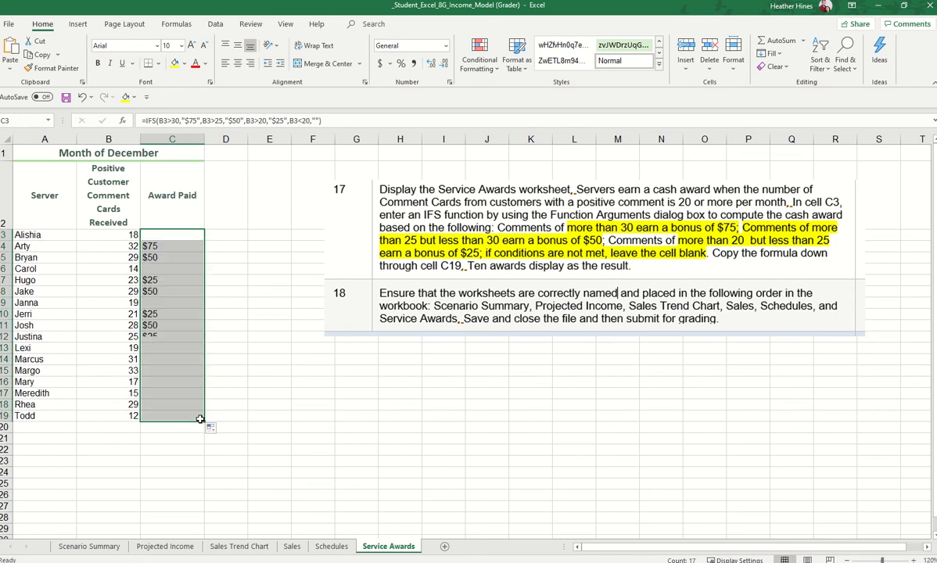
Check the Award Paid results in C3:C19 against the comment card counts, including rows 4, 11, 12 and 15.
left_click(122, 247)
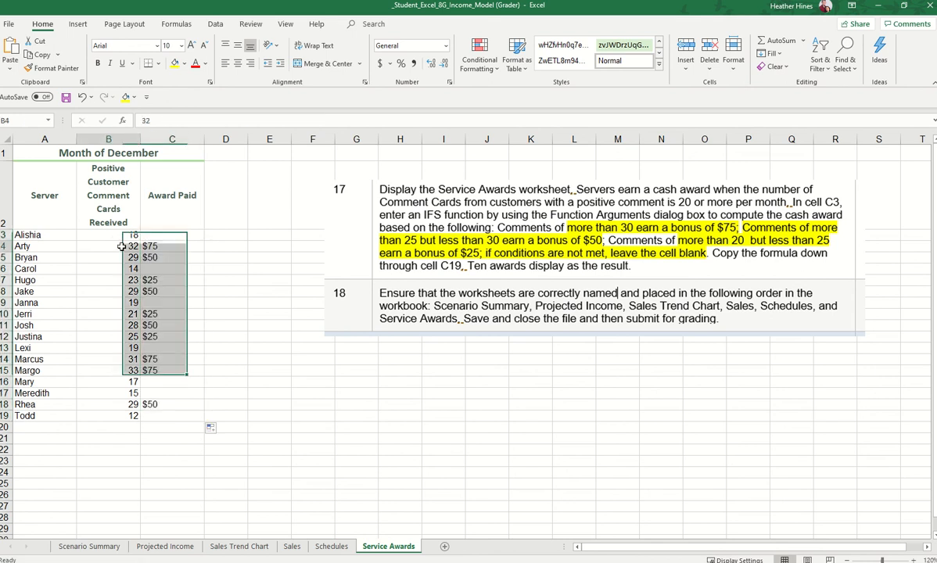
left_click(178, 249)
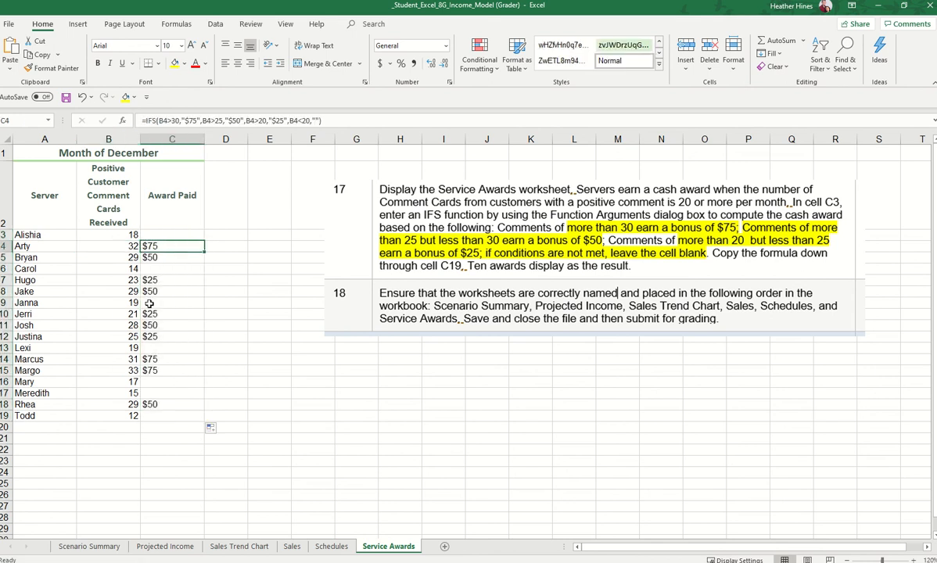
left_click(109, 337)
left_click(174, 370)
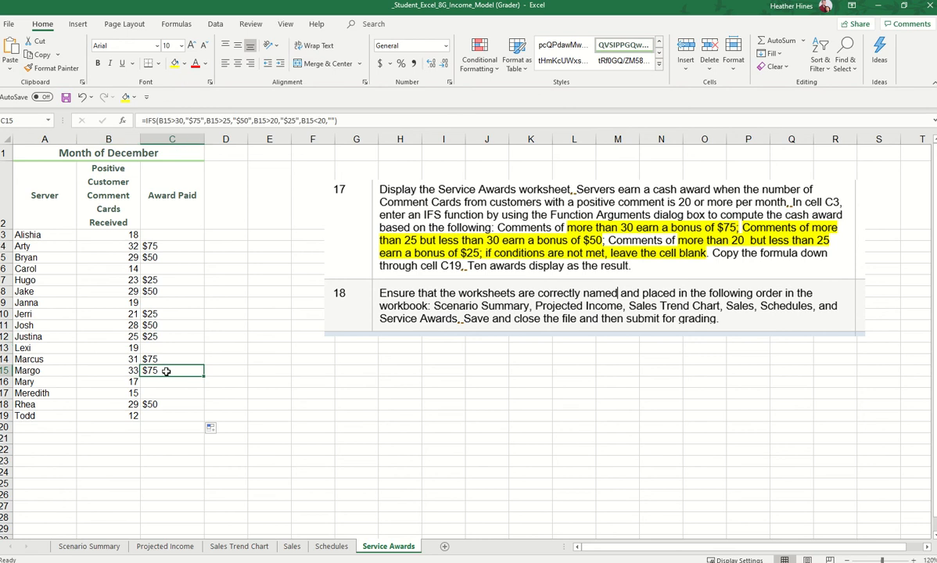
left_click(118, 336)
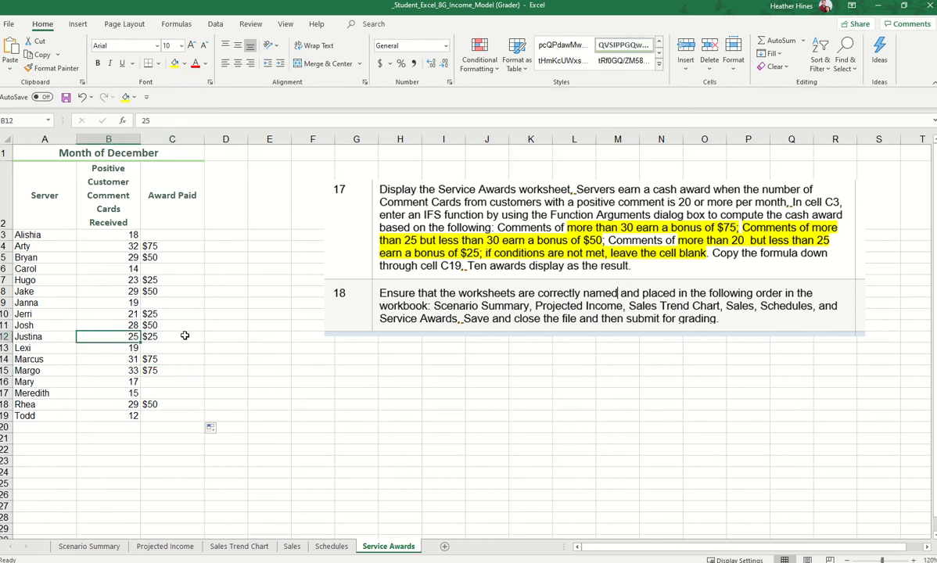
left_click(186, 327)
key("Left")
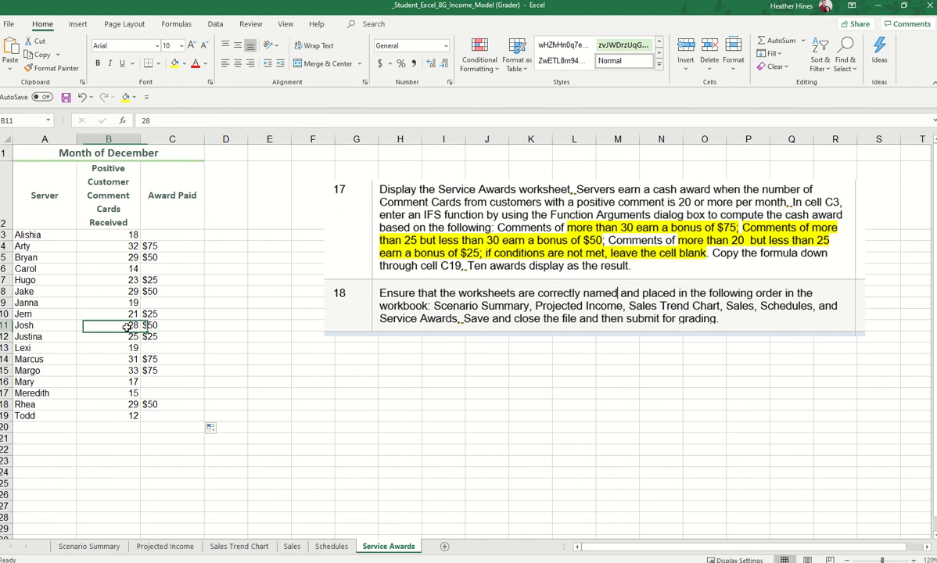
key("Right")
left_click(166, 219)
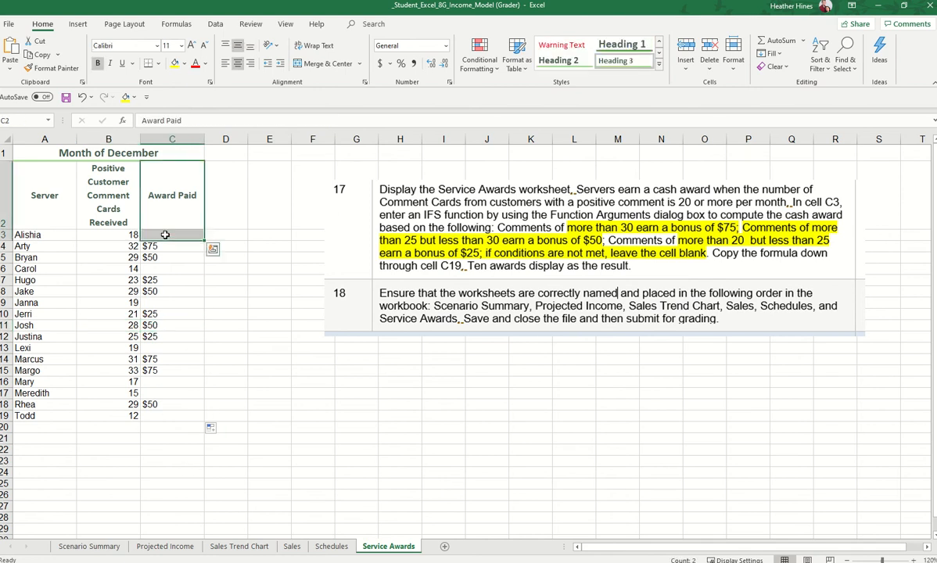
left_click(165, 236)
left_click_drag(165, 236, 180, 416)
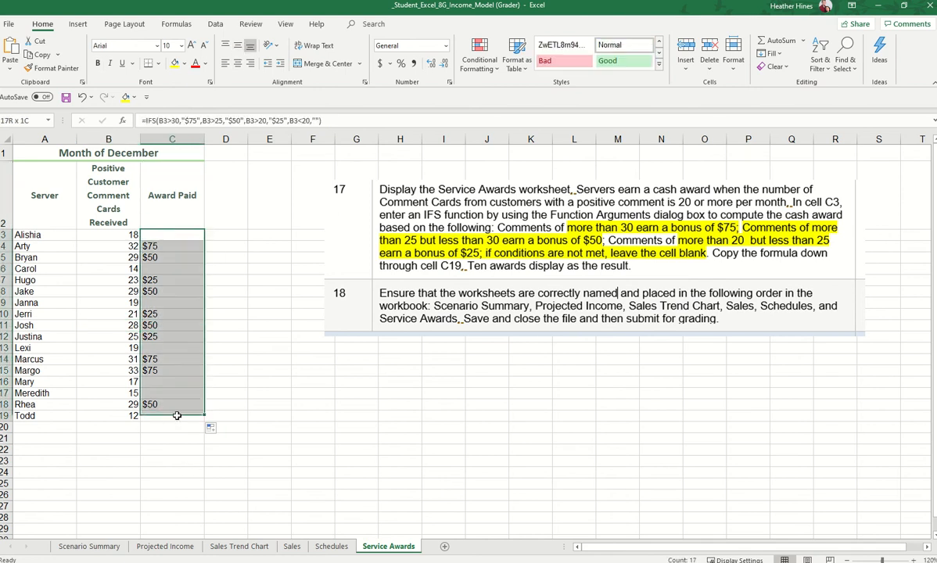
left_click(272, 384)
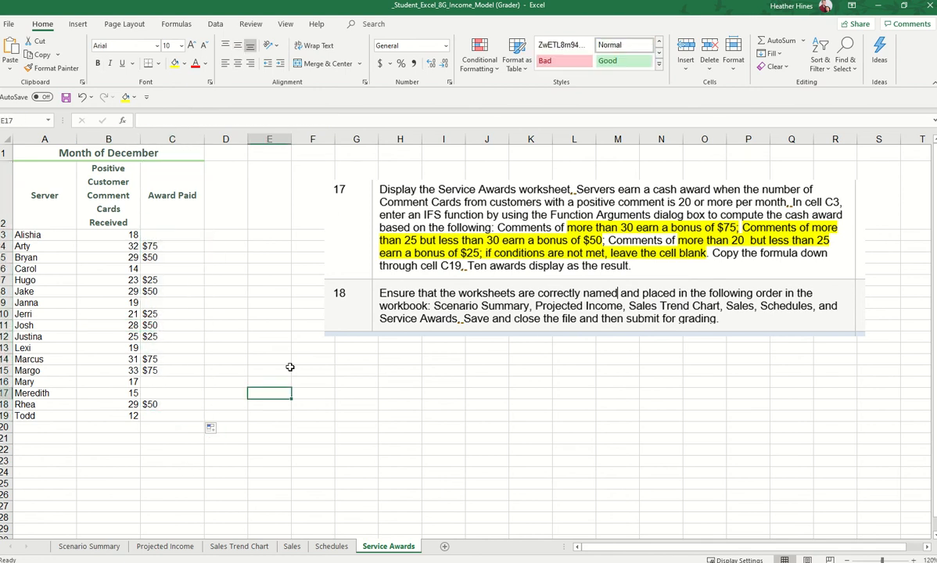